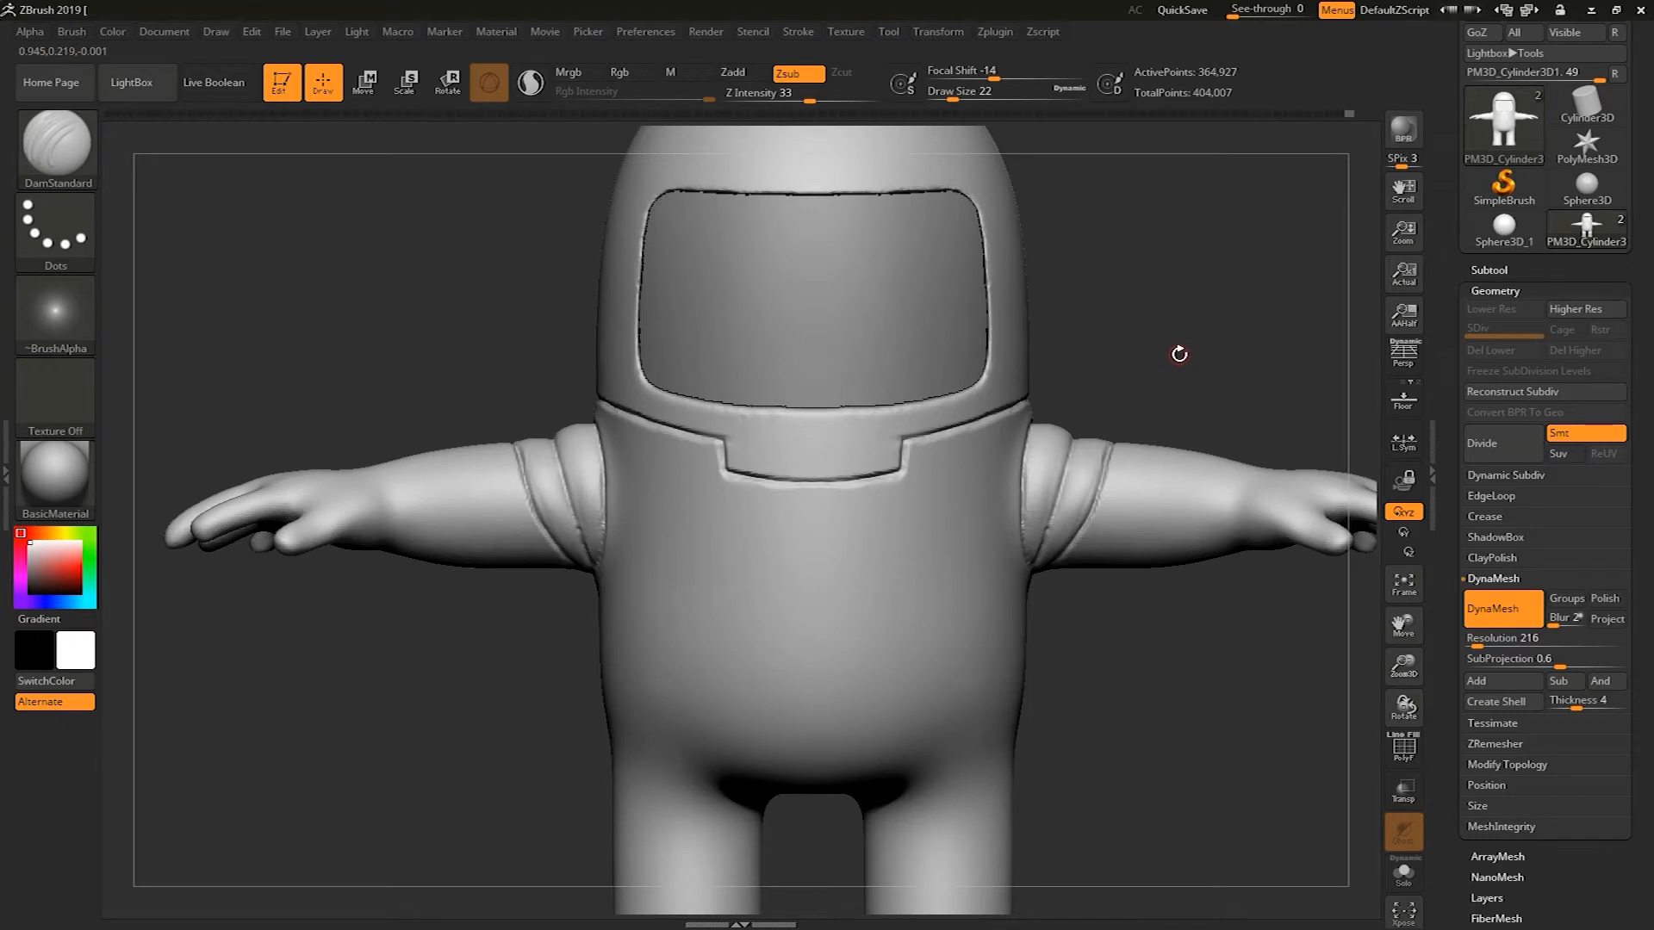
Carve a horizontal groove across both legs marking the top of the boots with the DamStandard brush
left_click_drag(1178, 741, 1172, 670, "alt")
mouse_move(1152, 611)
left_mouse_down("alt")
mouse_move(1147, 571)
mouse_move(1151, 598)
left_mouse_up("alt")
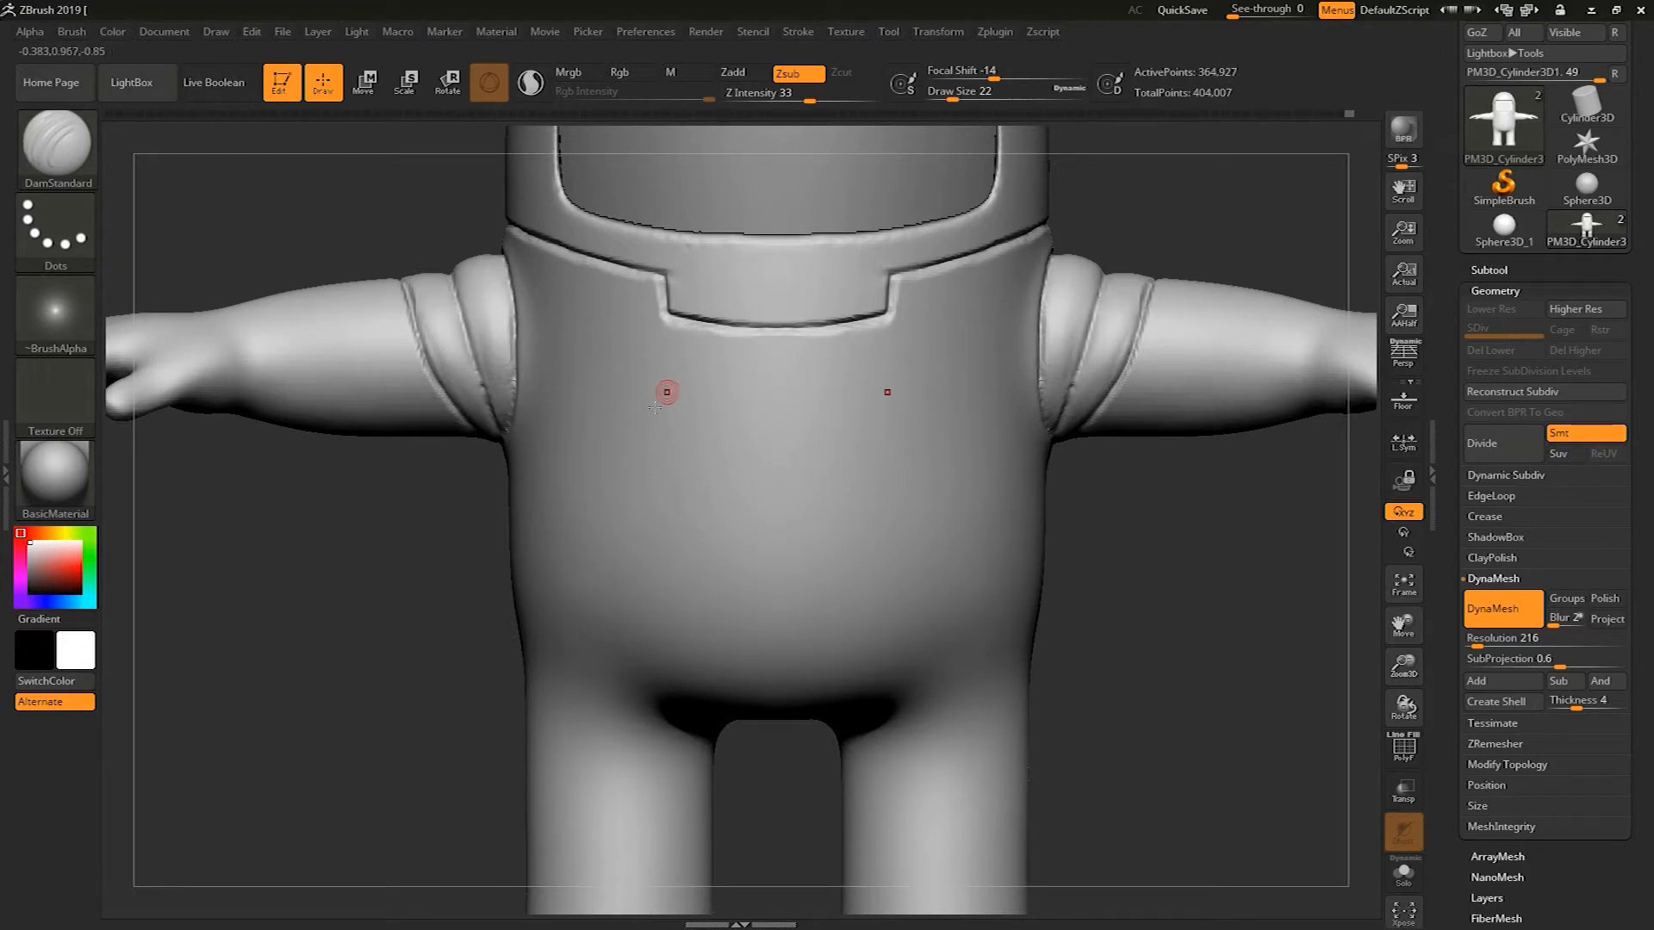
left_click_drag(1159, 581, 1120, 448, "alt")
left_click_drag(1114, 647, 861, 546, "alt")
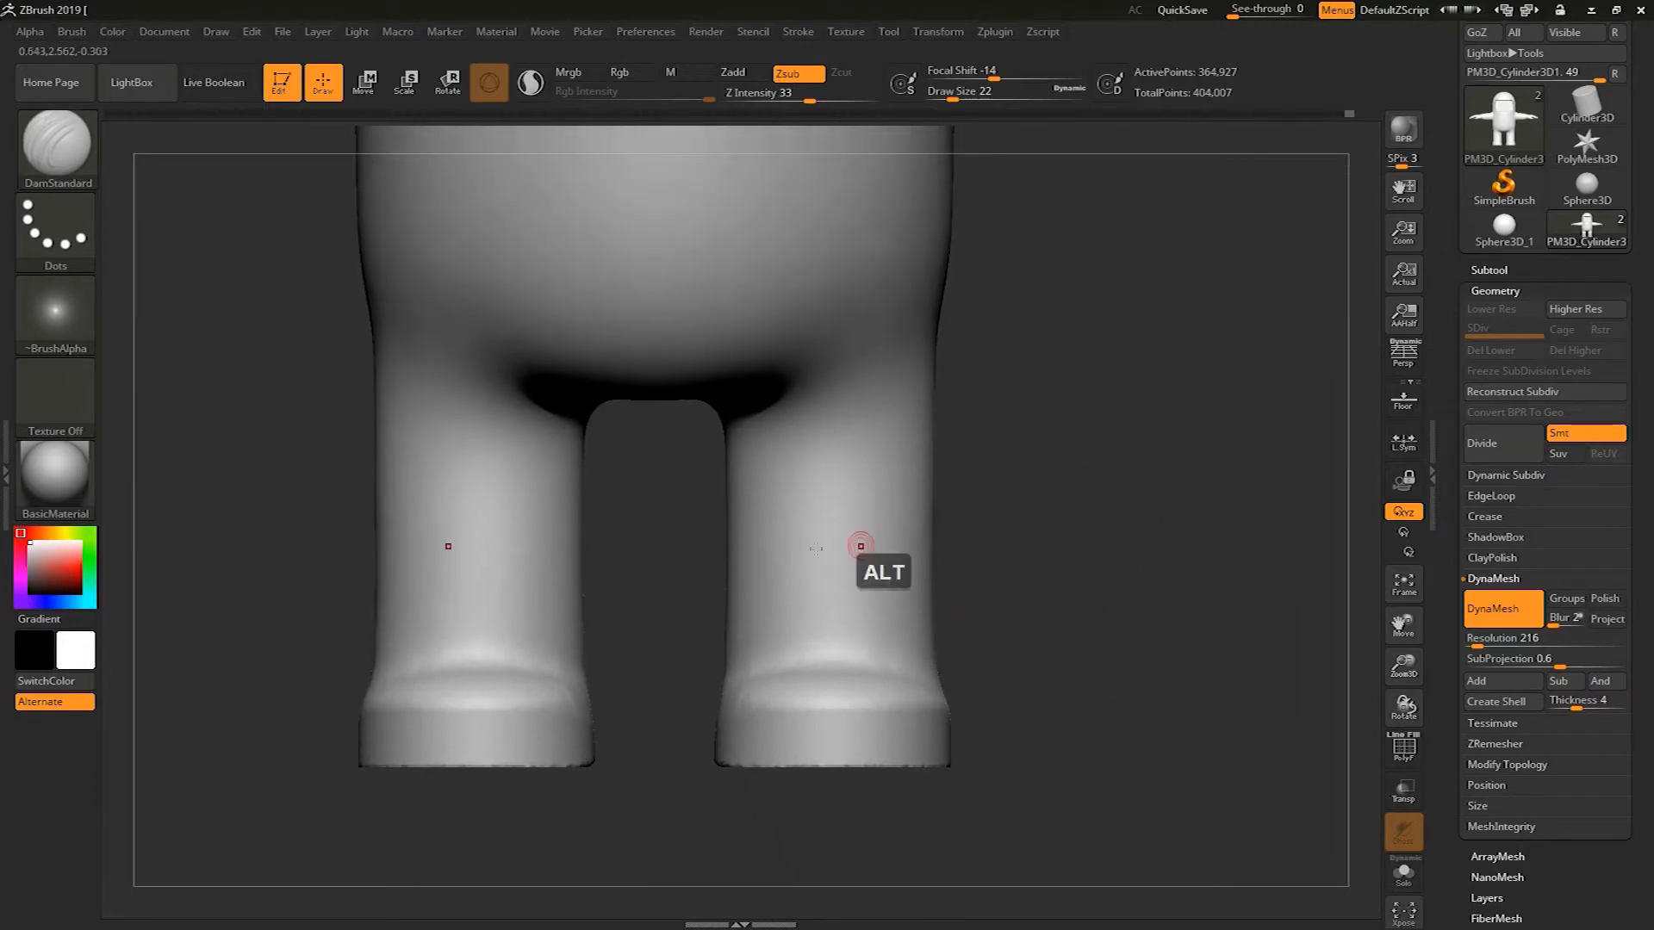
left_click_drag(734, 564, 930, 562)
left_click_drag(717, 562, 819, 569)
left_click_drag(776, 631, 642, 629)
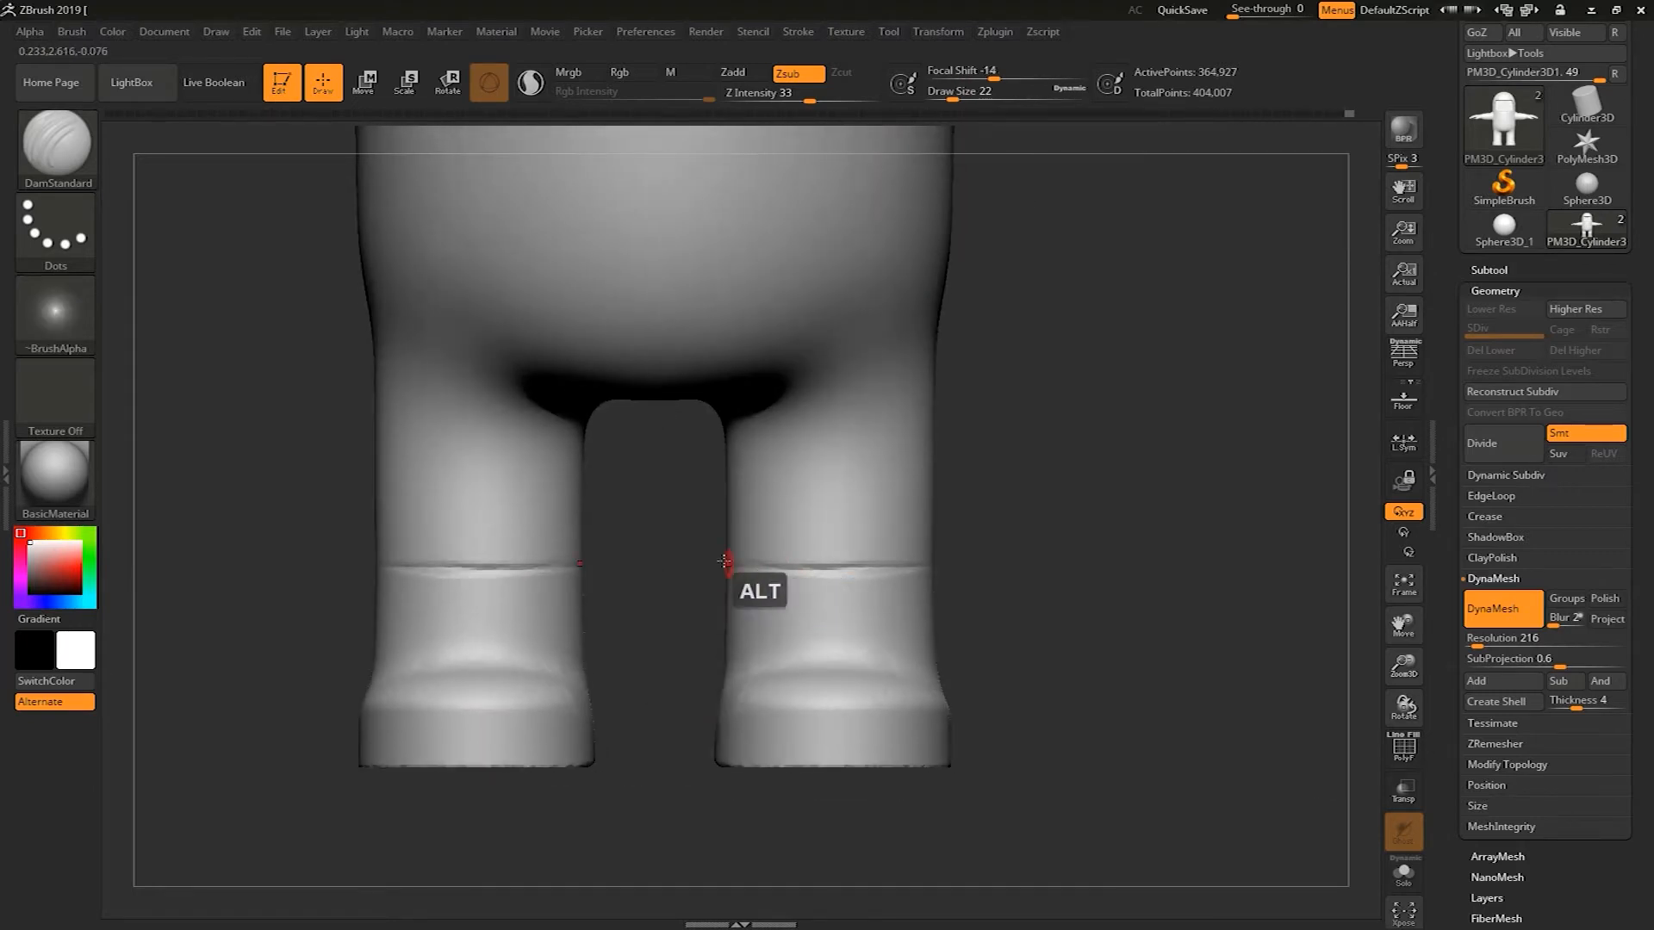
Mask the upper legs so only the boots stay unmasked
mouse_move(1083, 552)
left_mouse_down("alt")
mouse_move(1011, 522)
mouse_move(1019, 538)
left_mouse_up("alt")
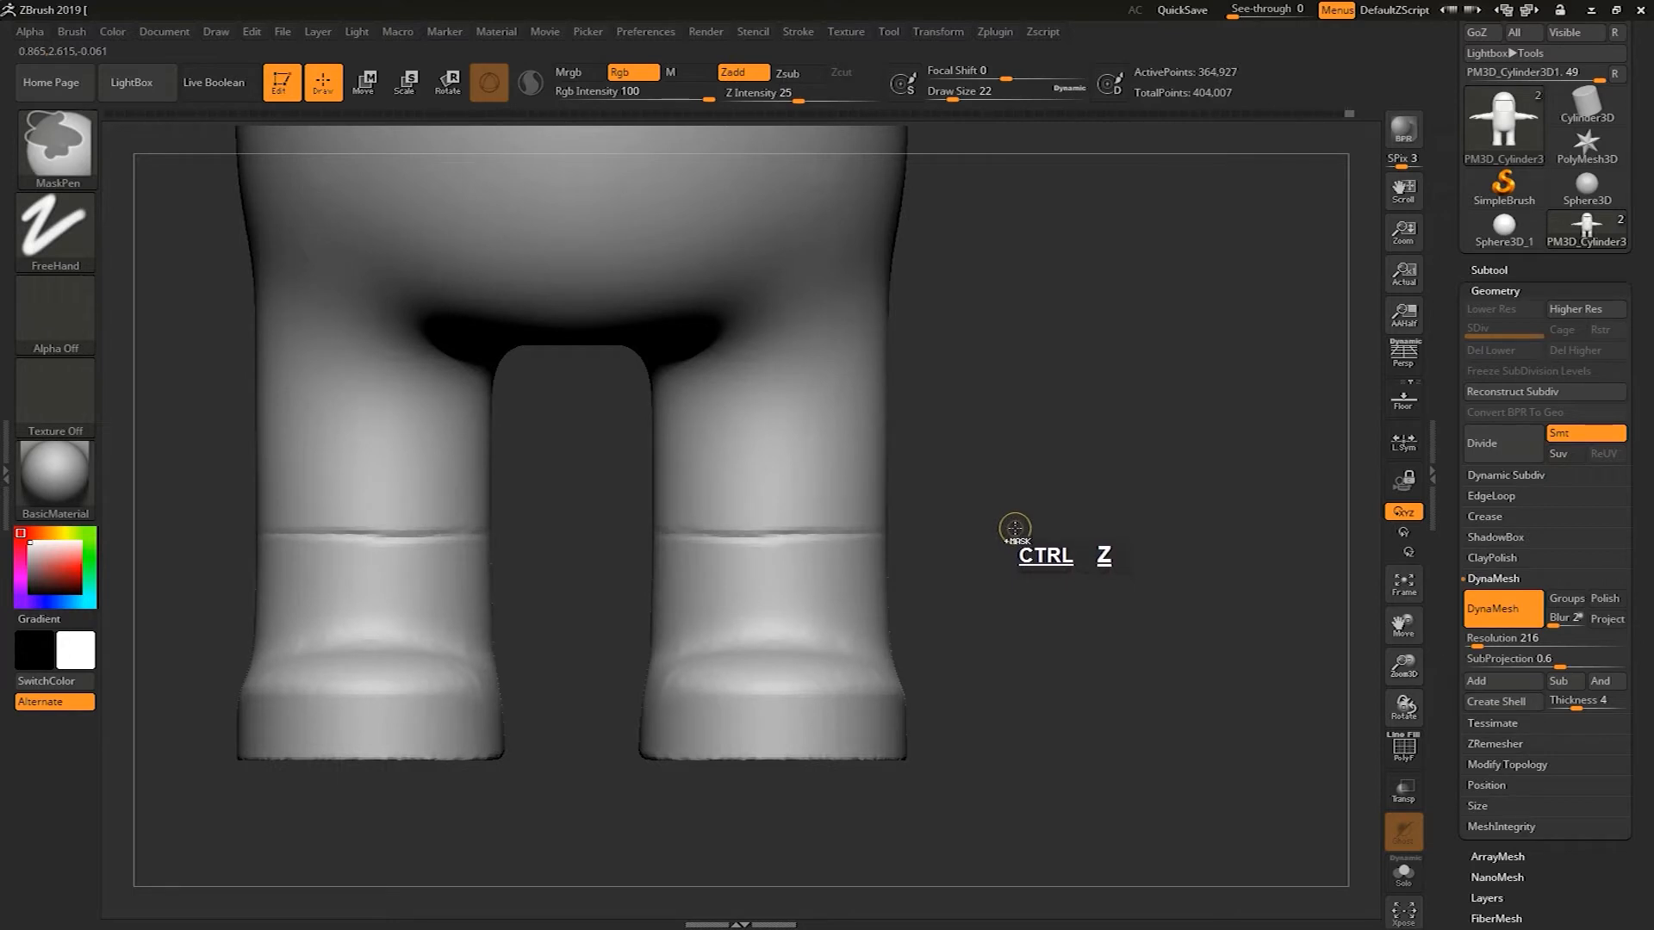
left_click_drag(627, 833, 1050, 508, "ctrl")
left_click(1037, 546, "ctrl")
Try the Bend and Size deformers on the unmasked boots, undoing each change
left_click(1502, 293)
left_click_drag(1445, 451, 1493, 404)
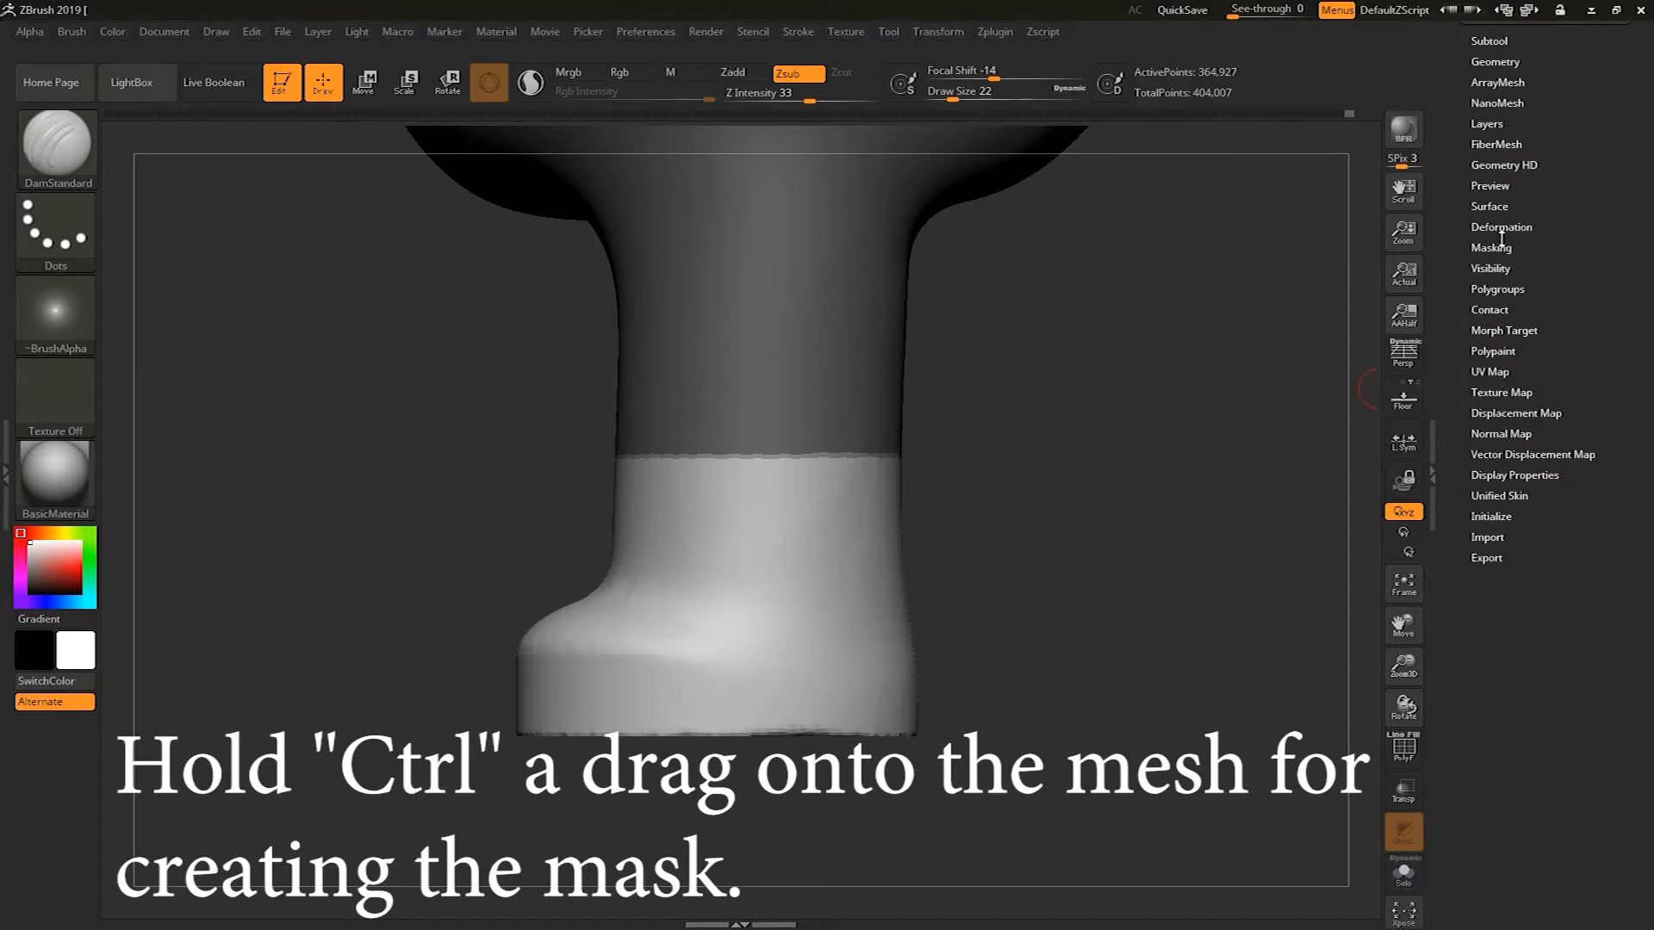
left_click(1501, 227)
left_click_drag(1447, 324, 1451, 292)
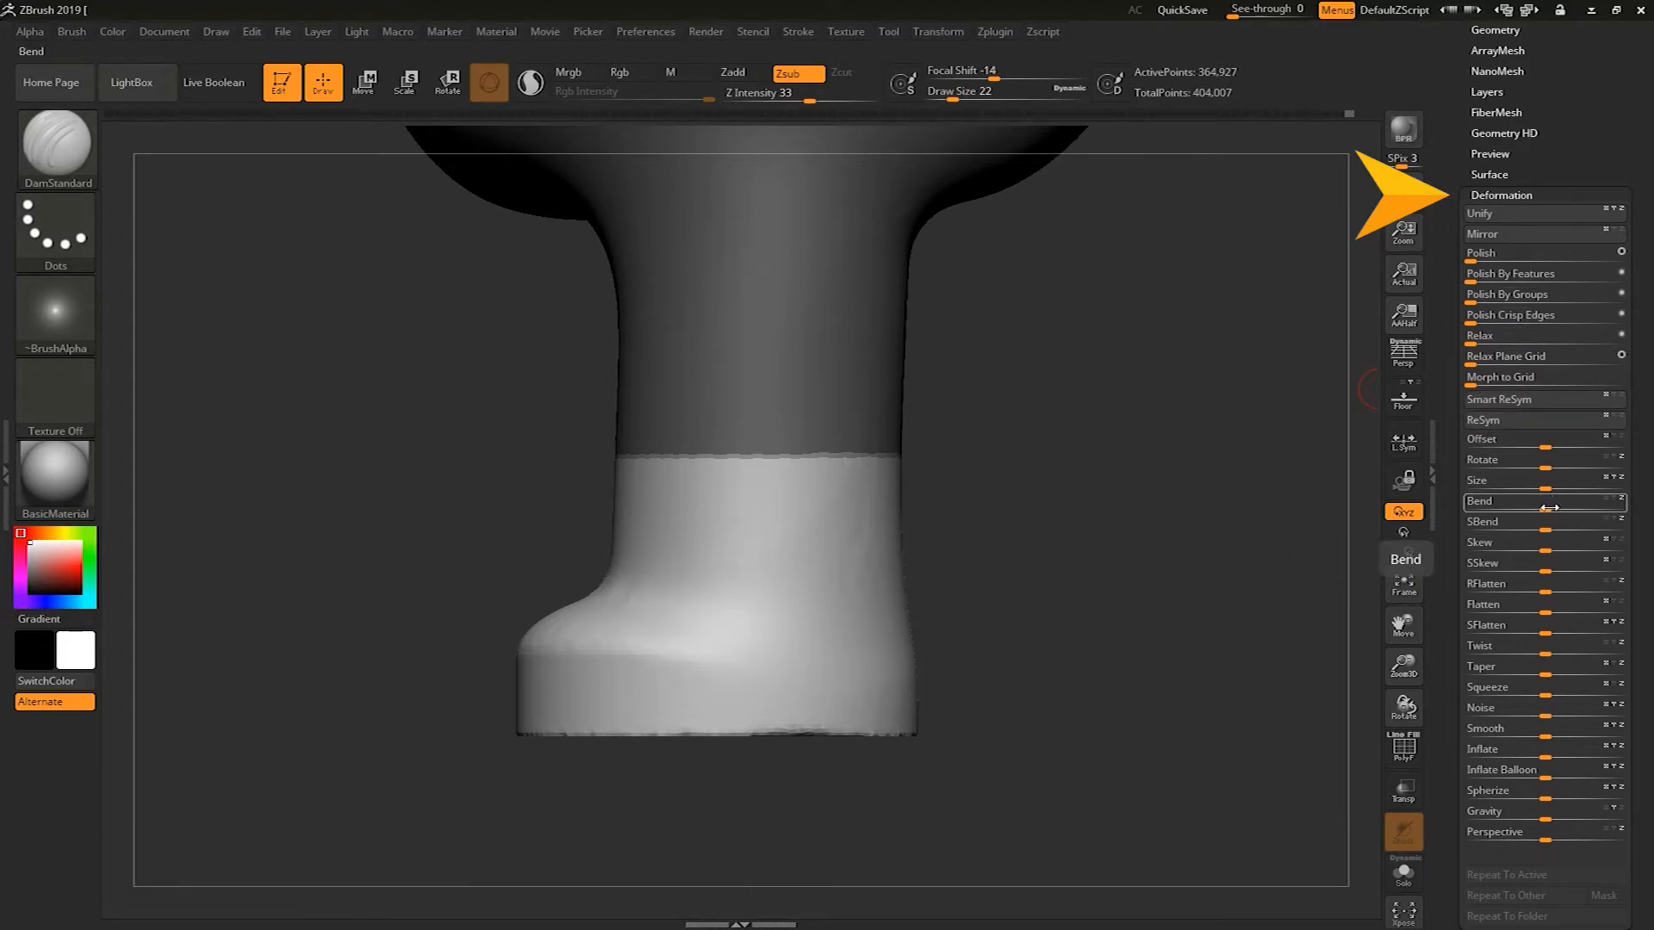
left_click_drag(1548, 508, 1549, 509)
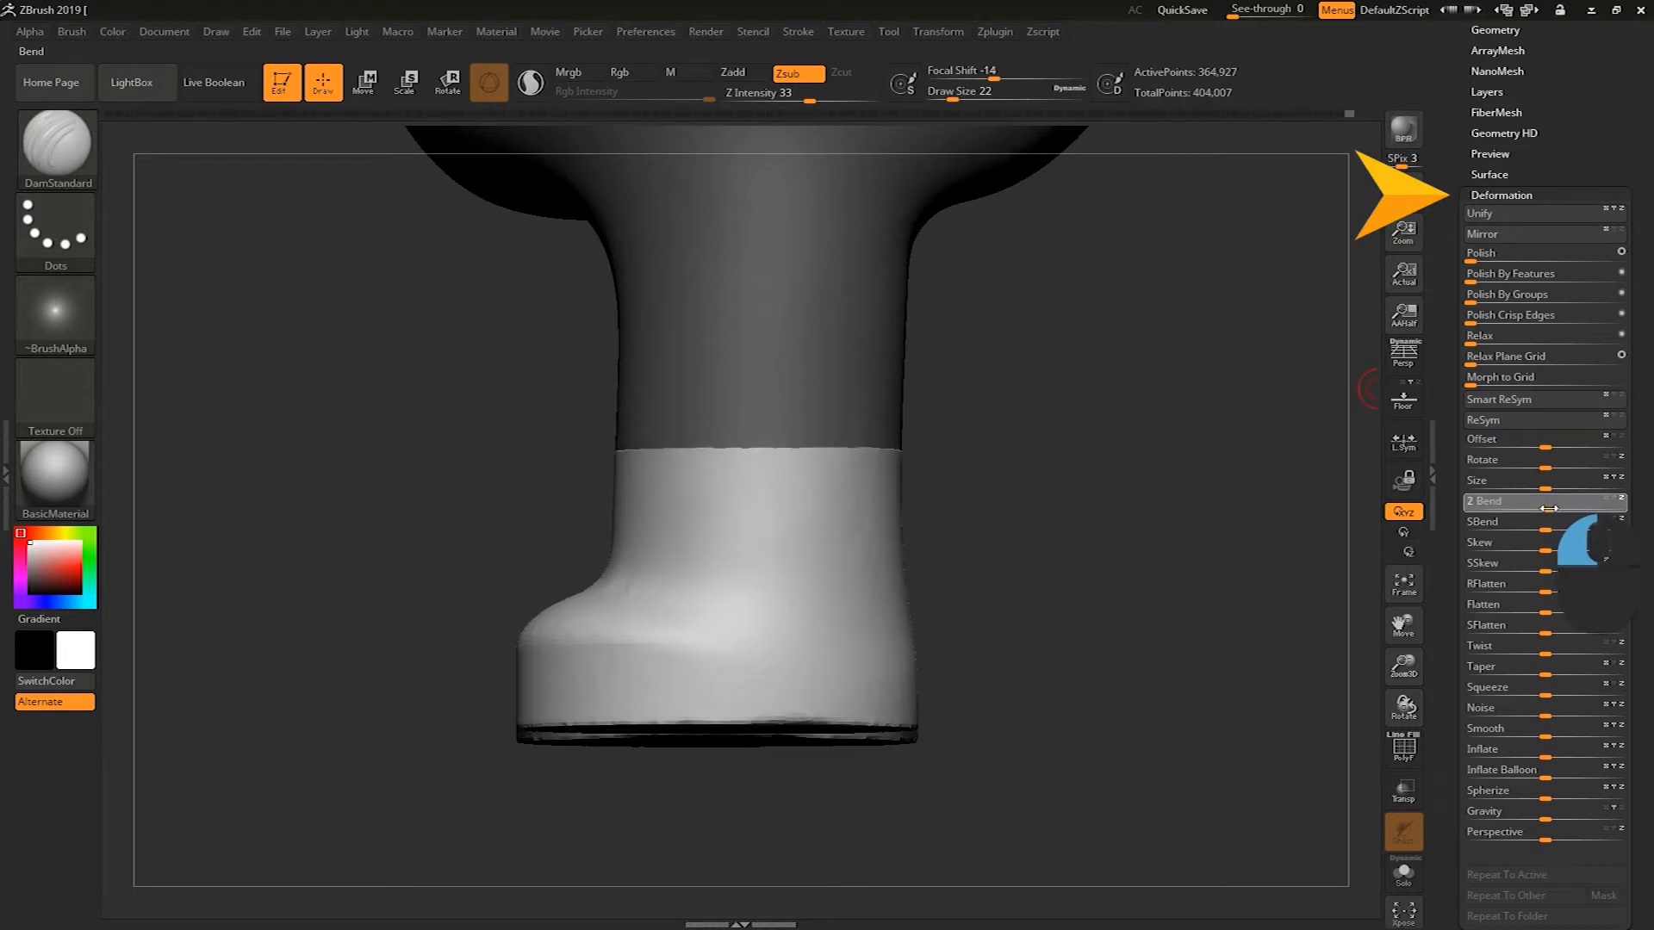
key("ctrl+z")
key("ctrl+z")
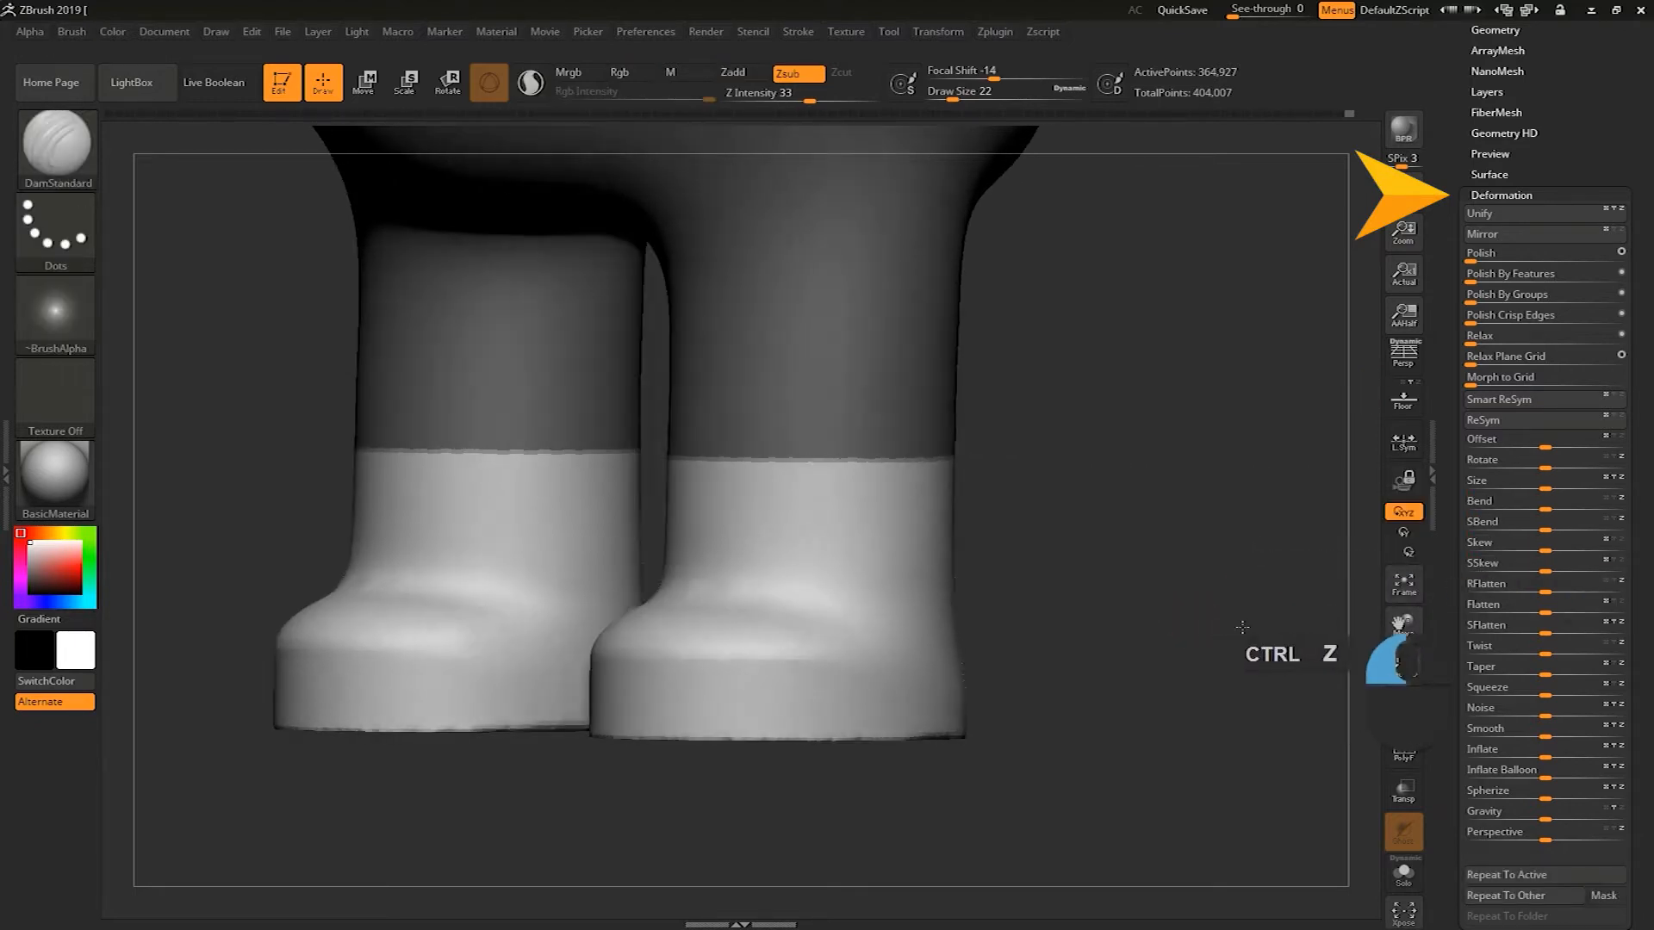
left_click_drag(1548, 487, 1549, 489)
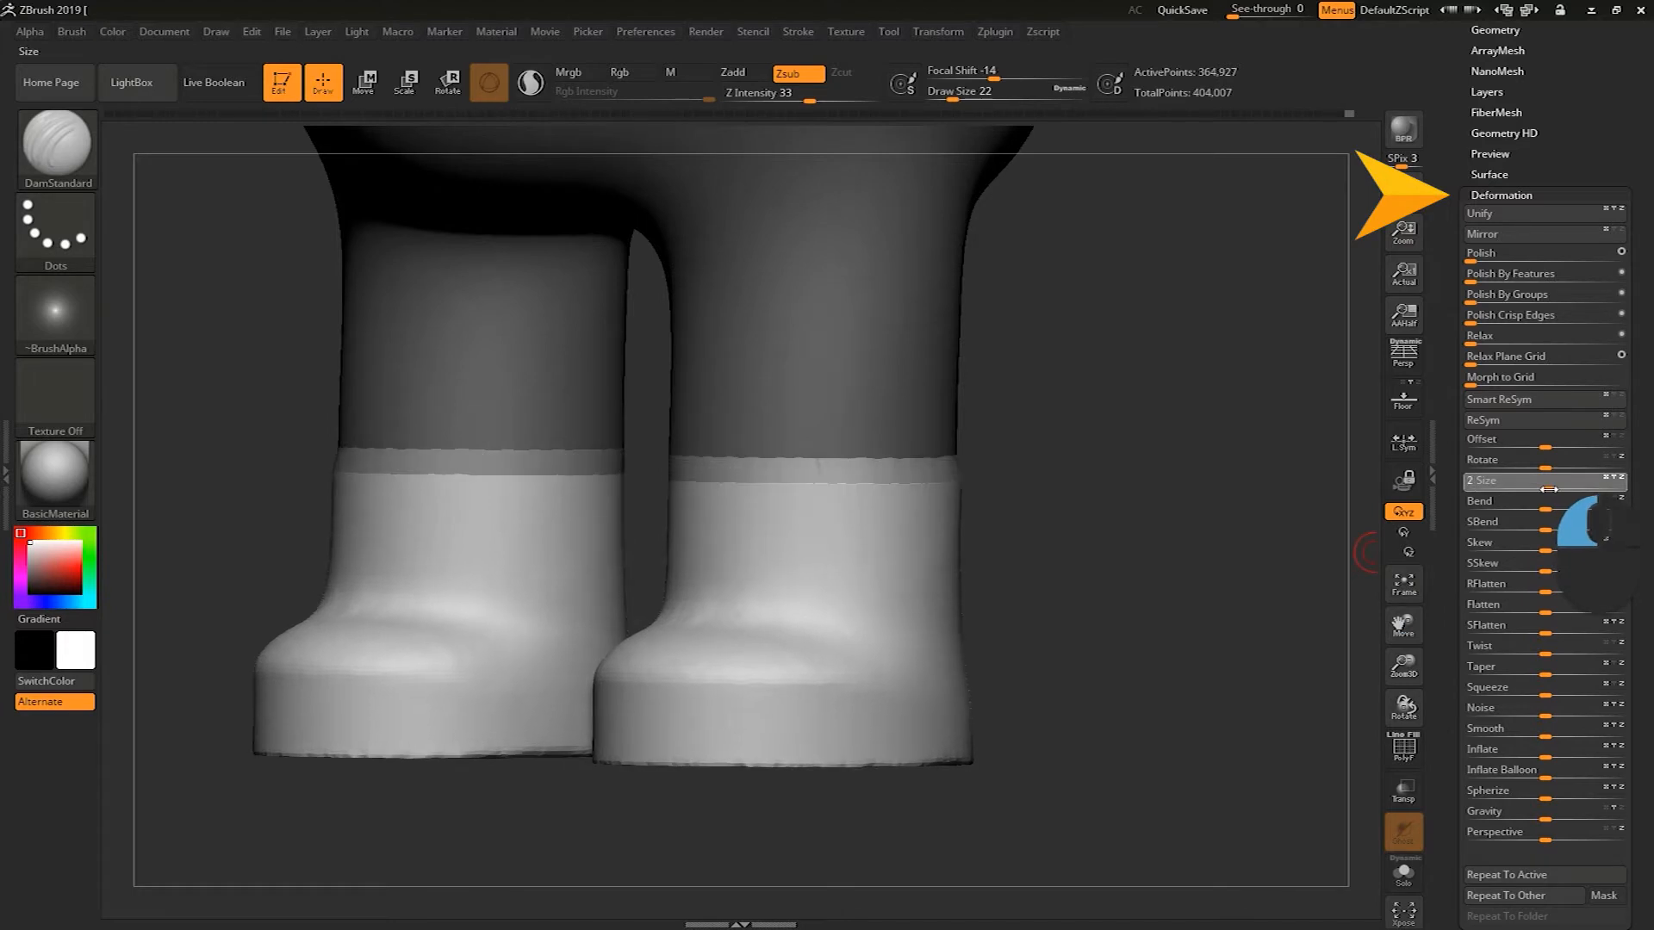
key("ctrl+z")
left_click(1548, 488)
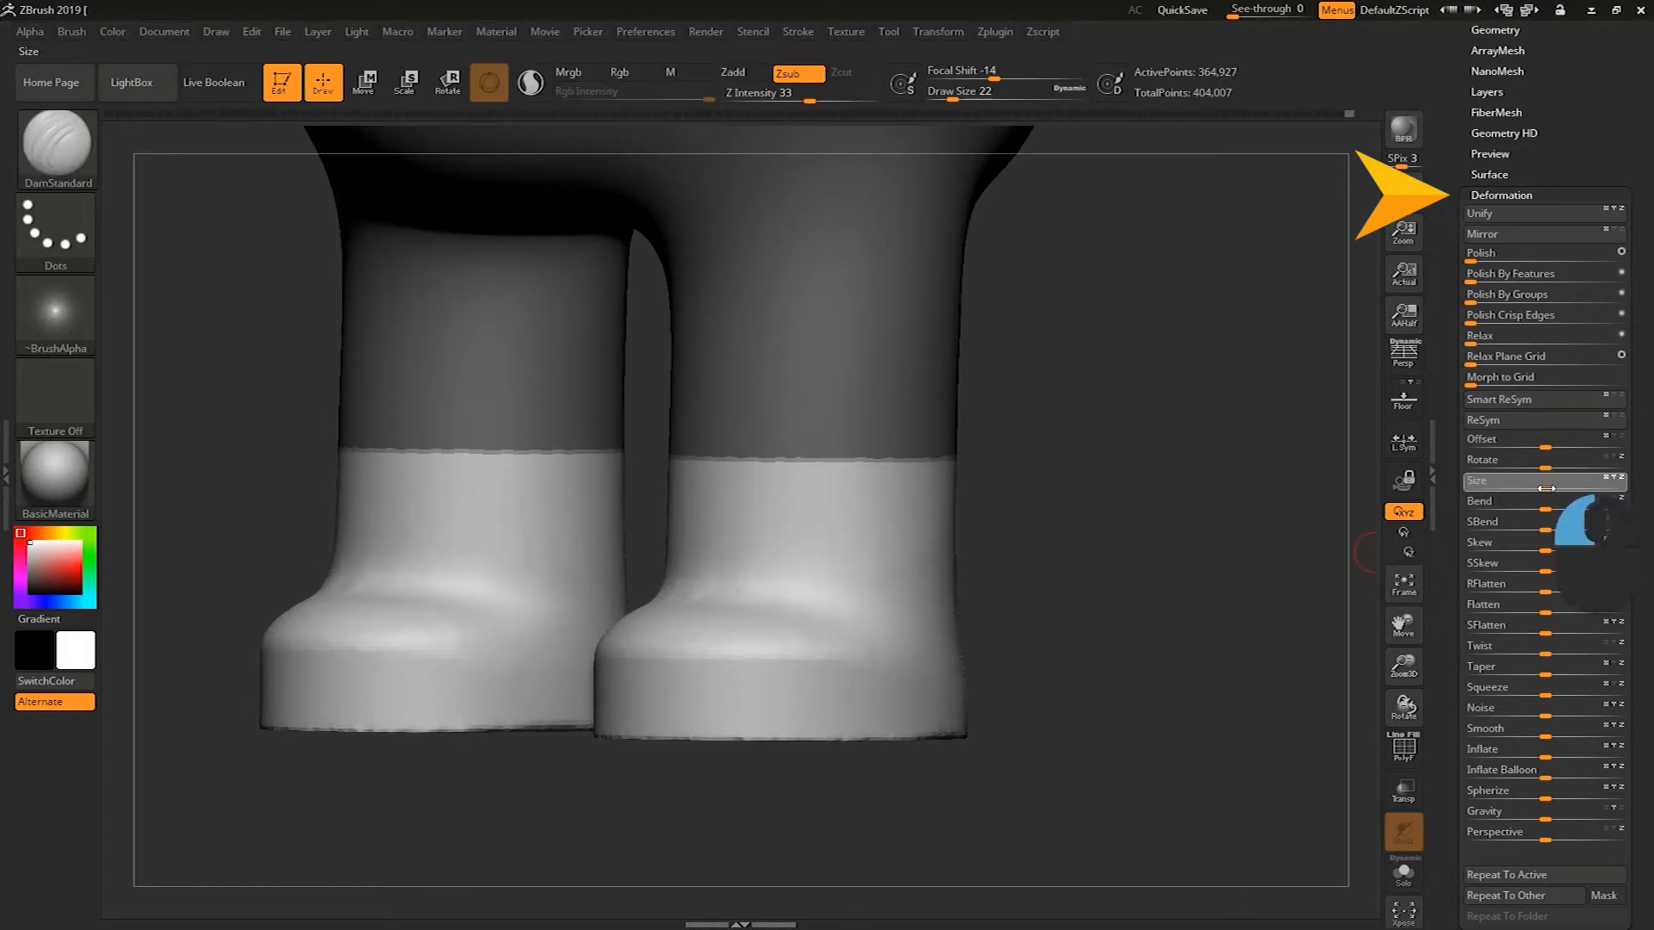
key("ctrl+z")
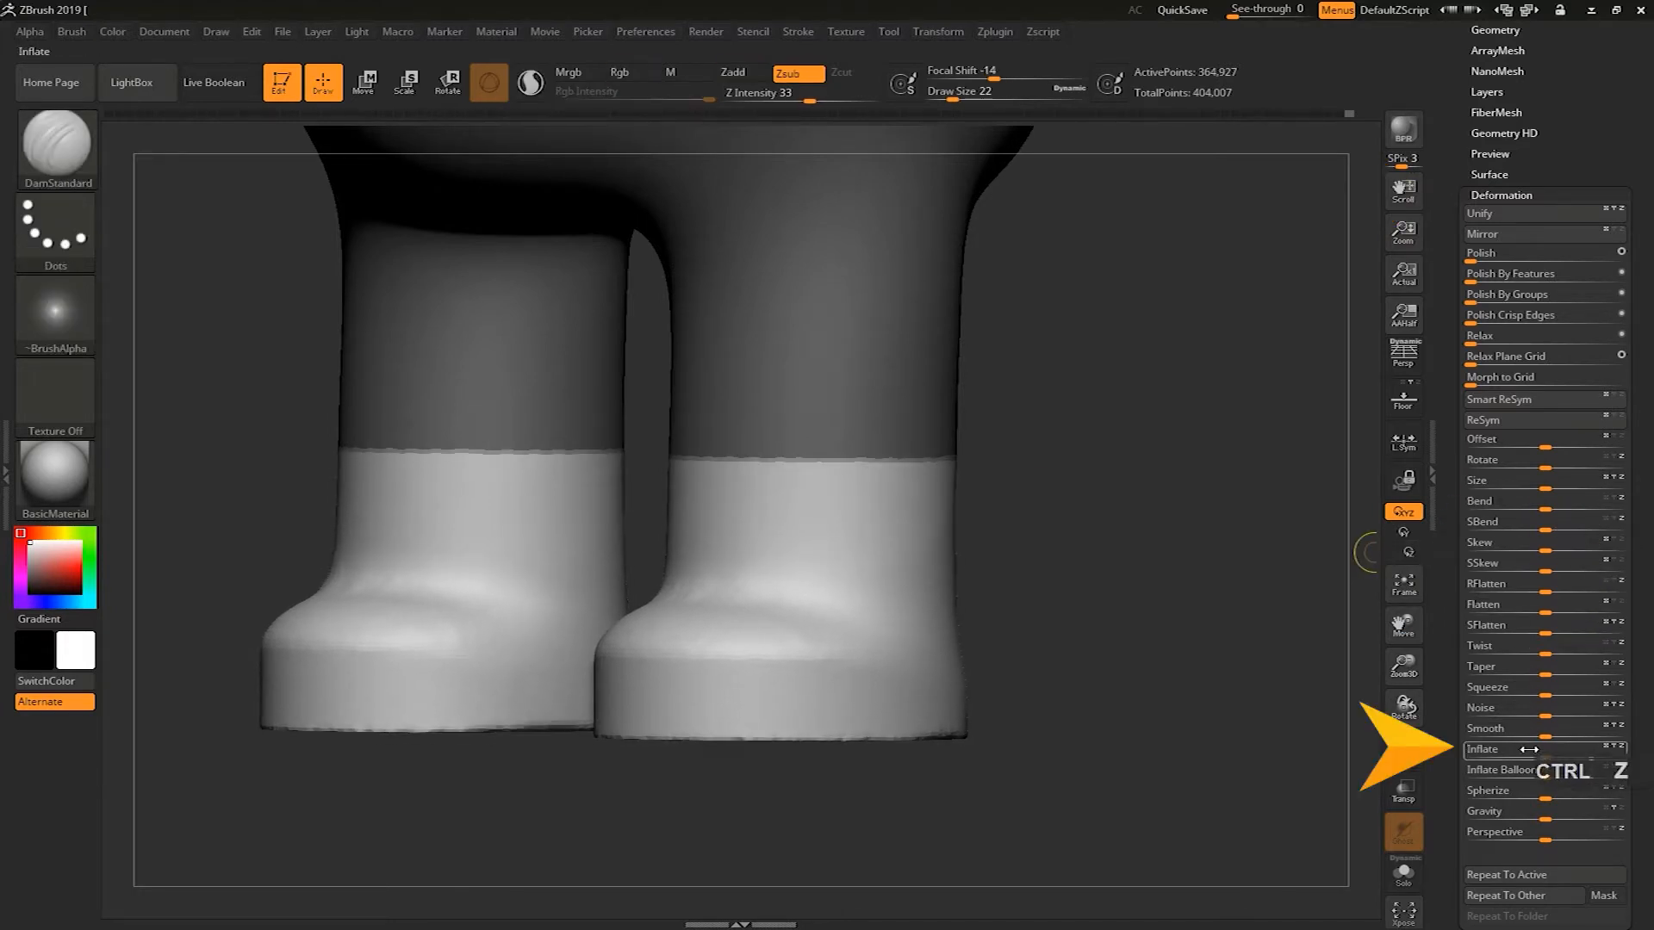
Inflate the unmasked boots with the Inflate deformer
left_click(1548, 757)
left_click_drag(1549, 756, 1550, 756)
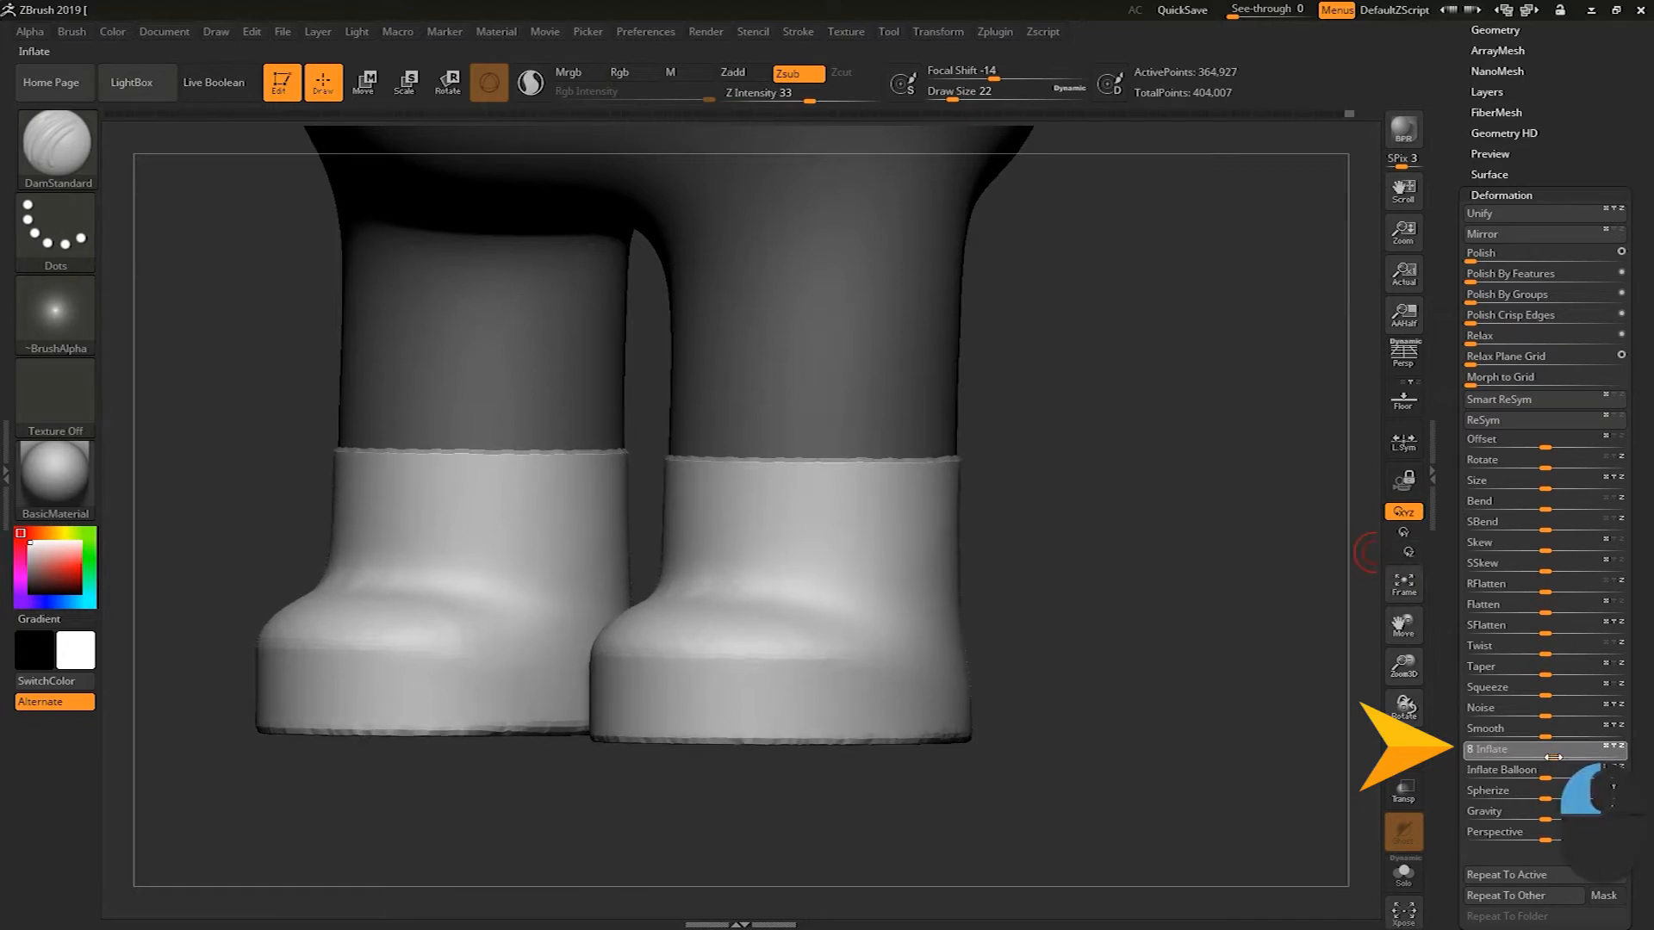
left_click_drag(1553, 757, 1553, 756)
left_click_drag(1249, 689, 1436, 713)
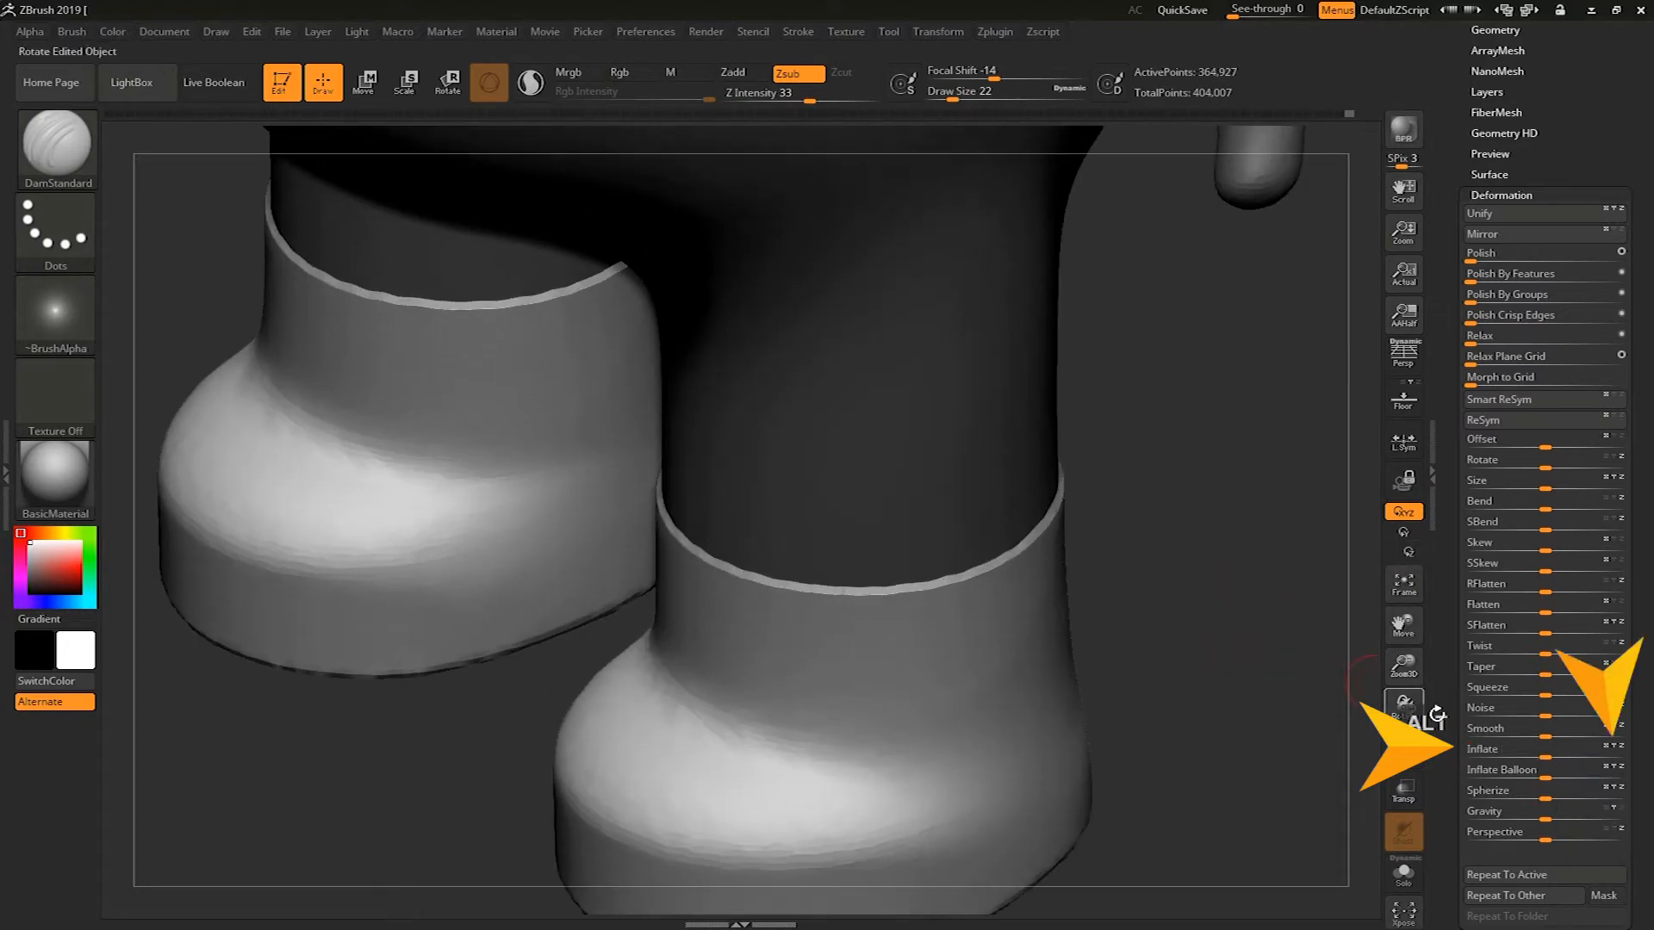
left_click(1547, 755)
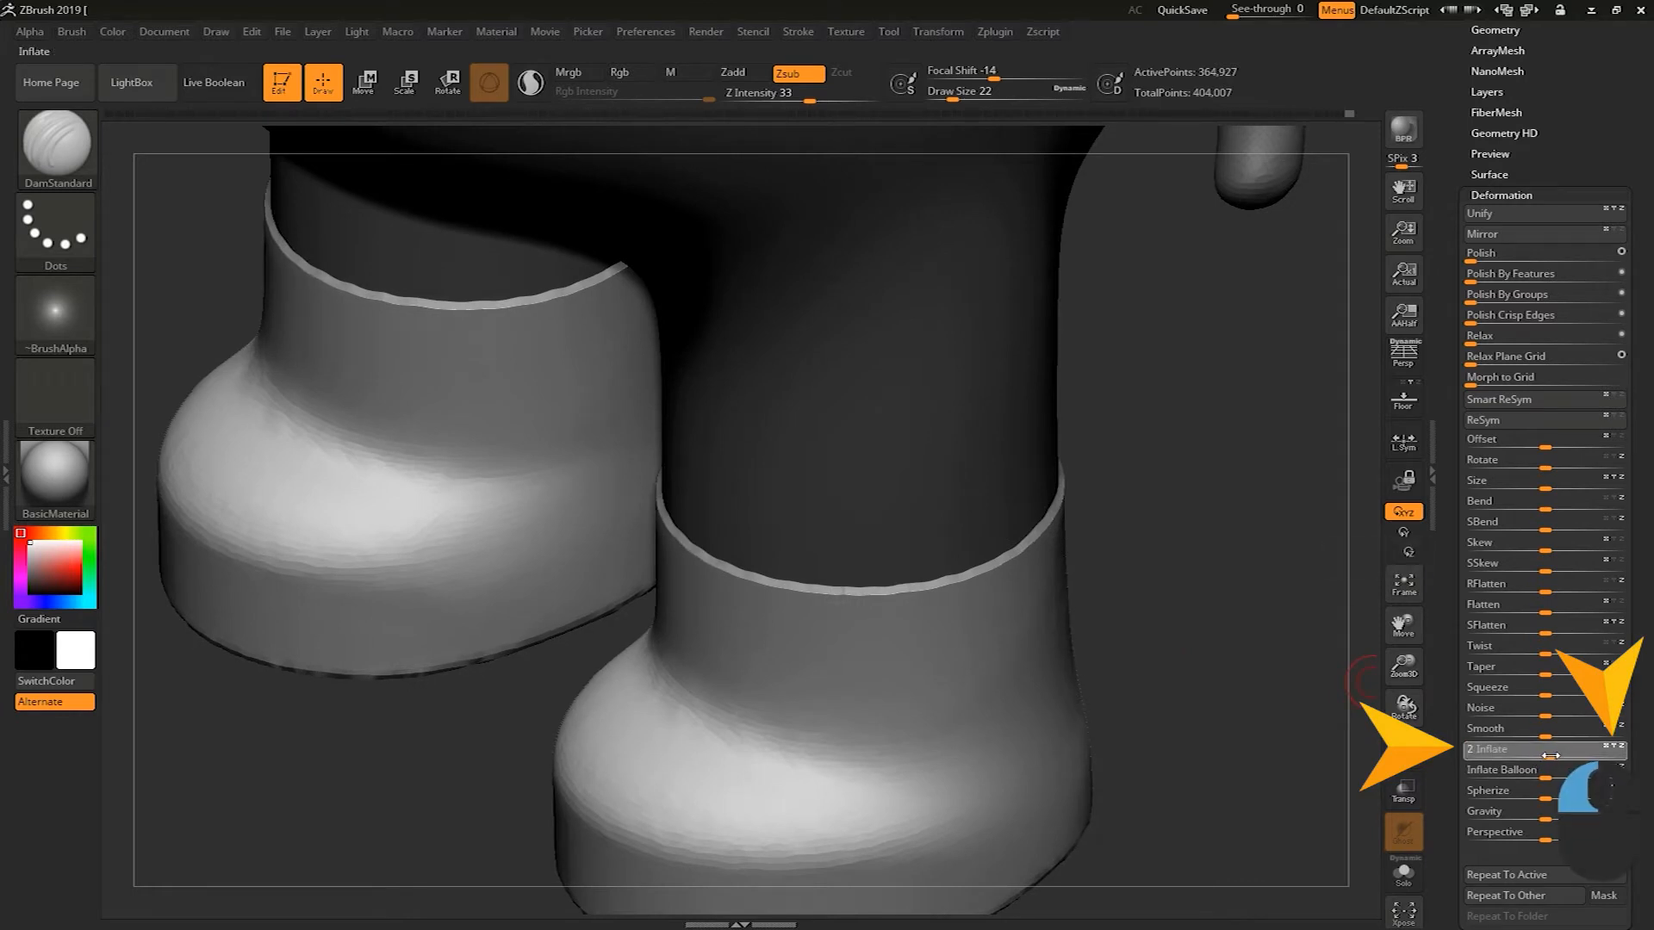
left_click_drag(1552, 755, 1550, 759)
mouse_move(1254, 653)
left_mouse_down("alt")
mouse_move(1210, 603)
mouse_move(1232, 594)
mouse_move(1278, 667)
left_mouse_up("alt")
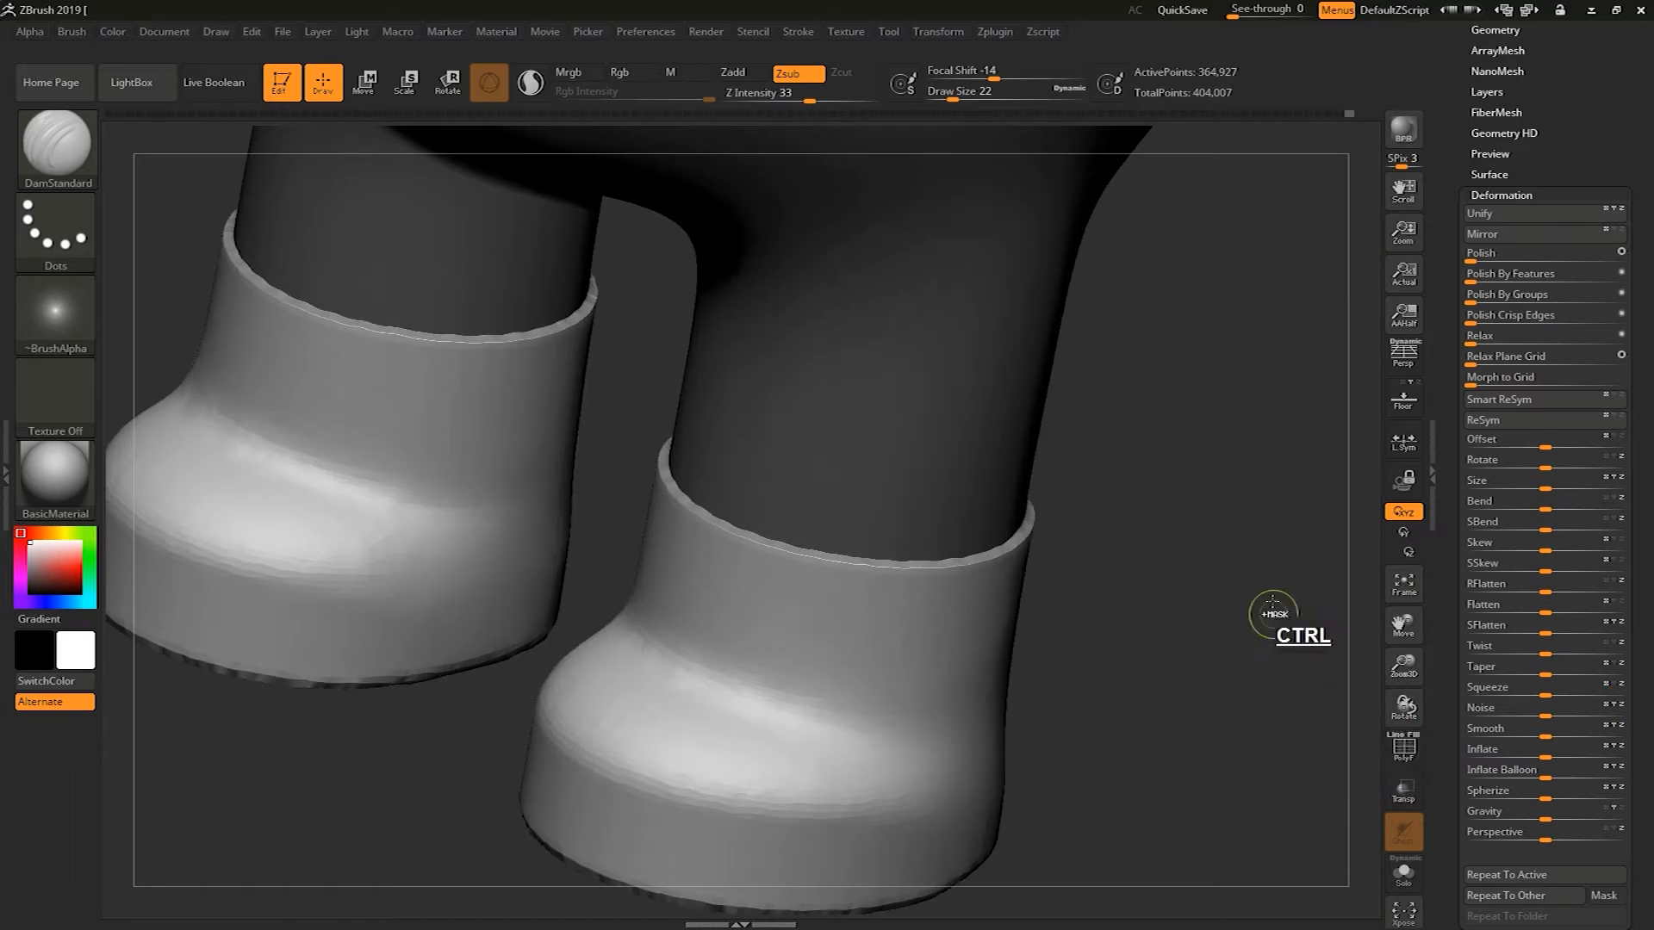
left_click_drag(1278, 590, 1258, 655, "ctrl")
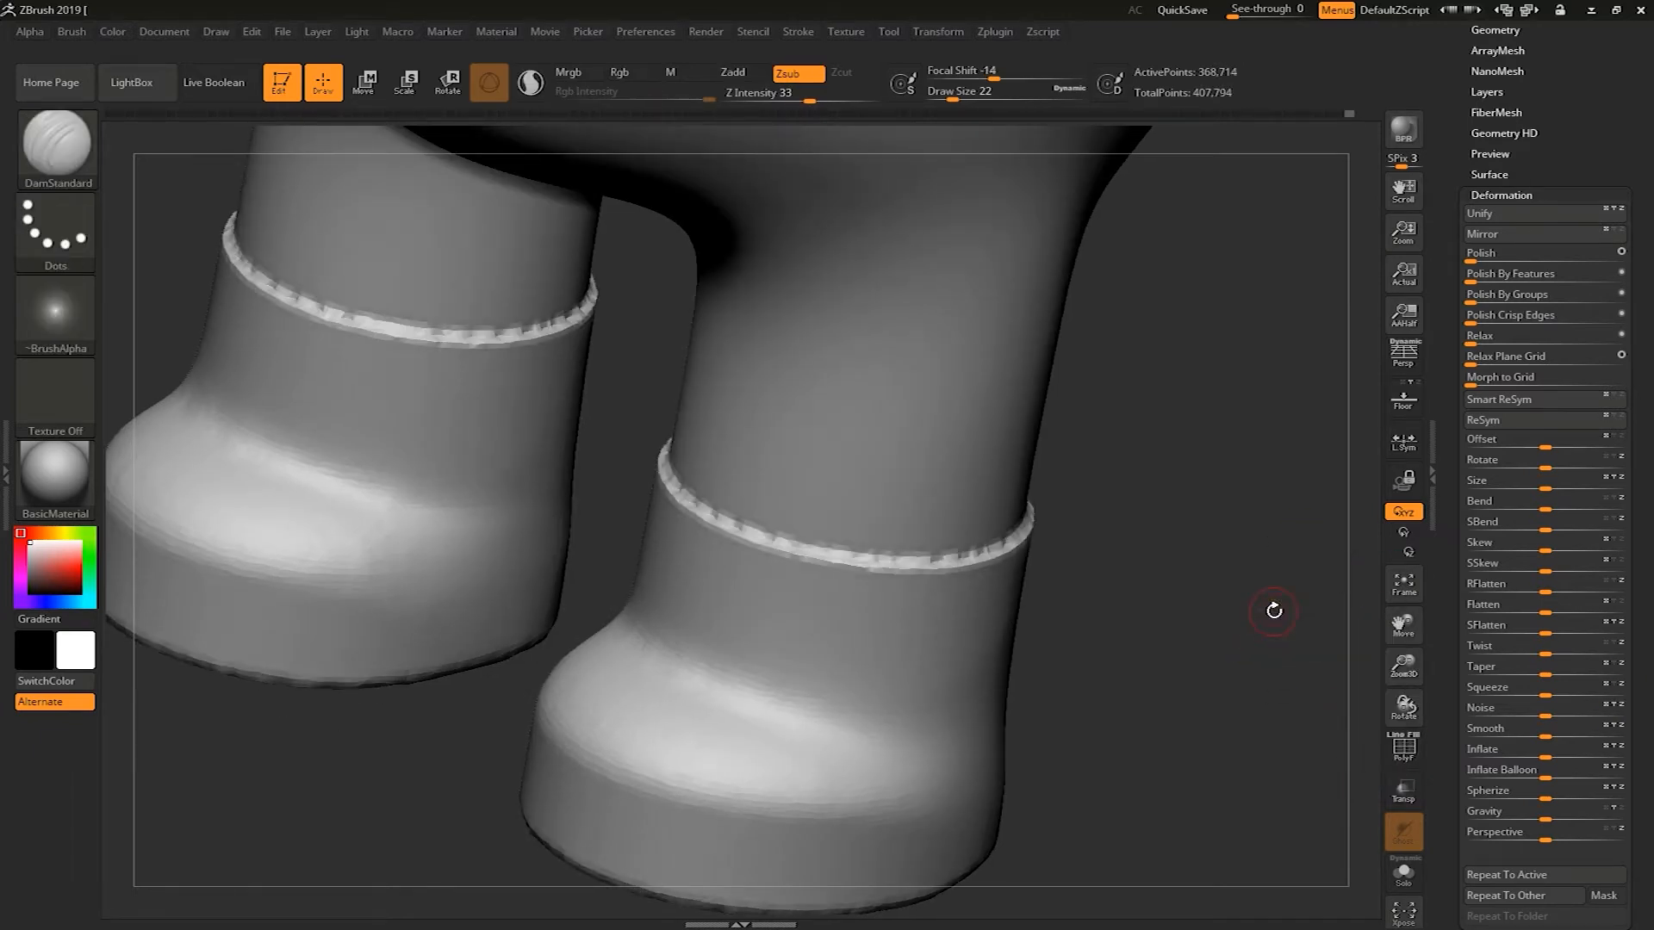
key("ctrl+z")
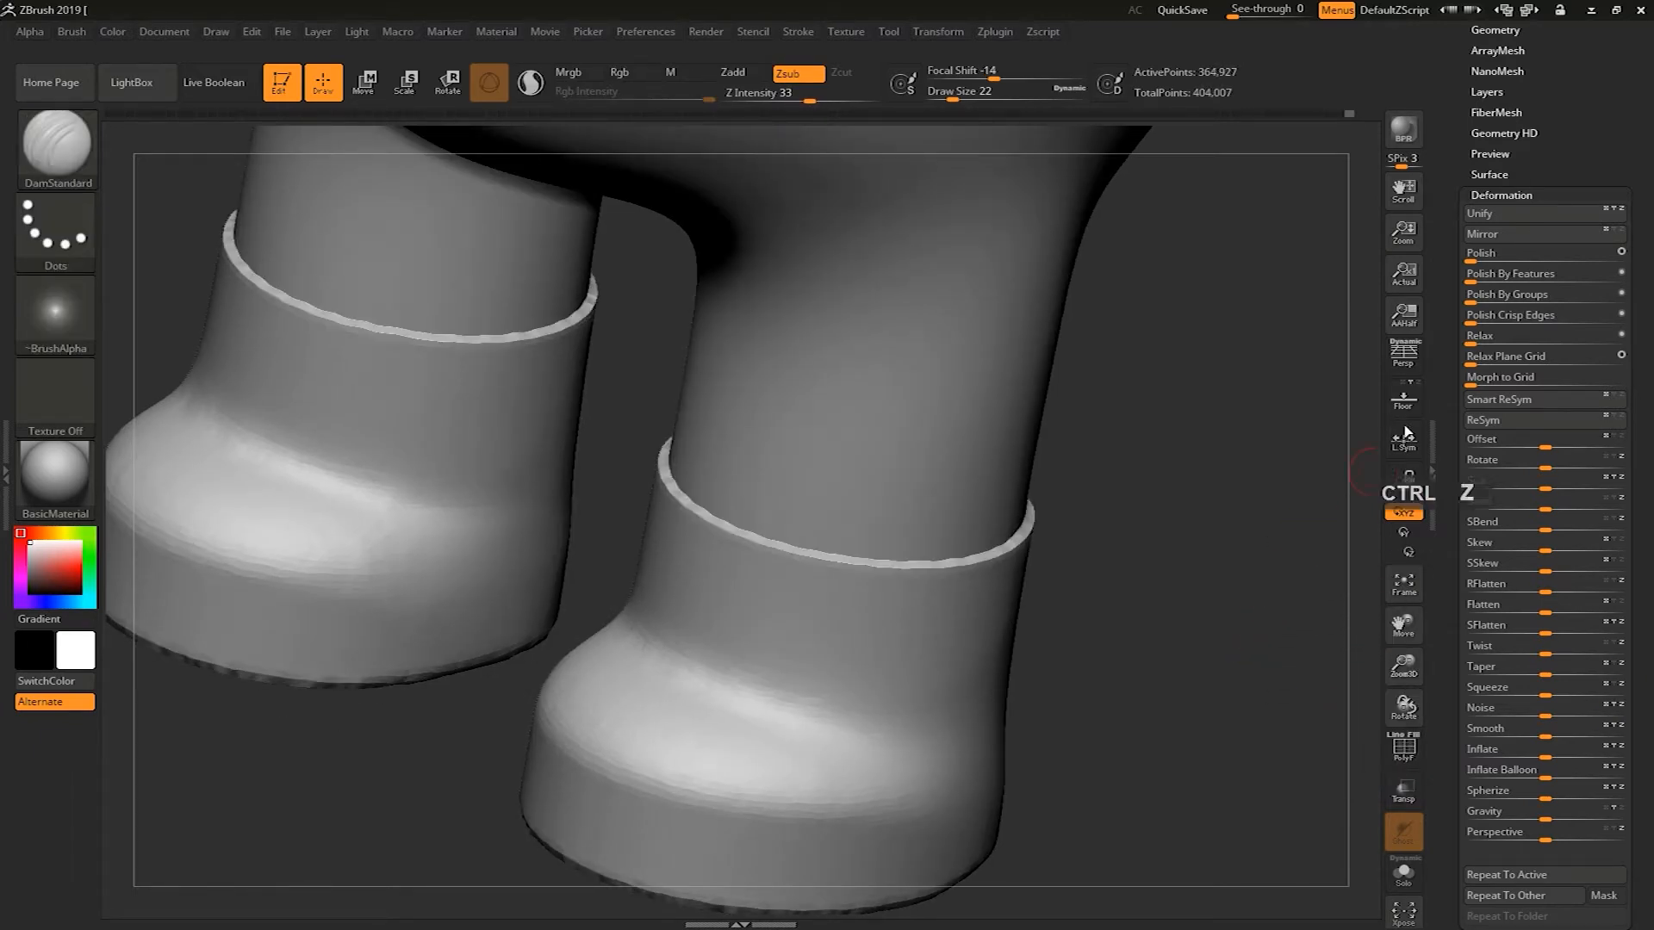
Set the DynaMesh resolution to 288, clear the mask and remesh the model
left_click_drag(1448, 356, 1450, 481)
left_click(1502, 158)
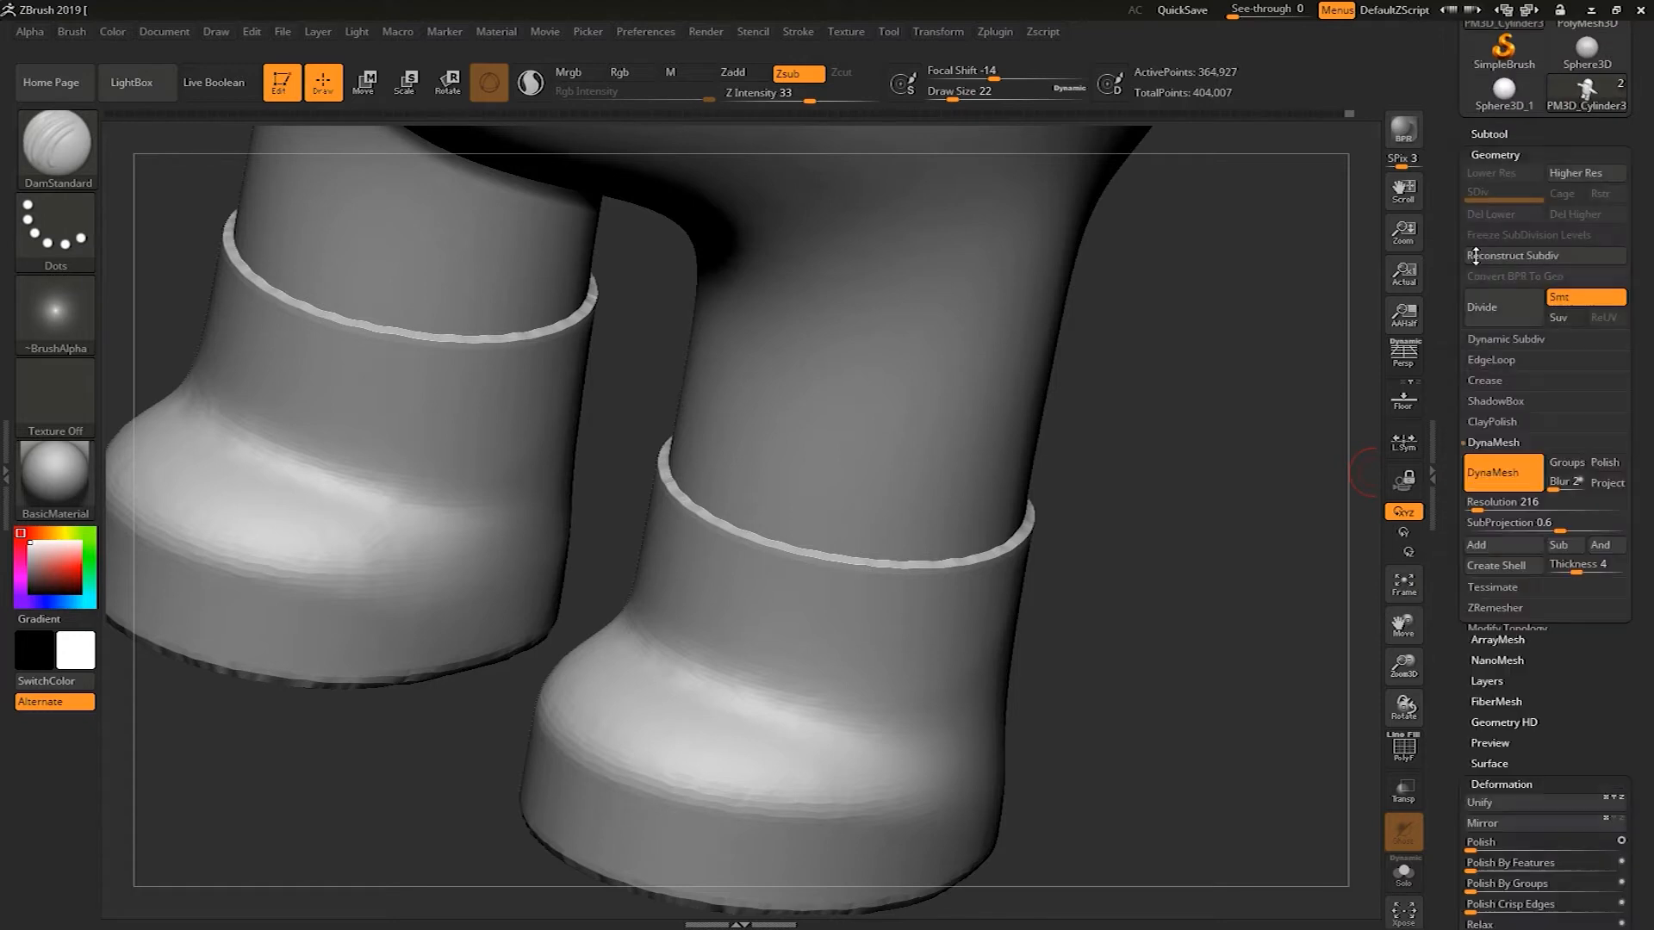
left_click(1478, 514)
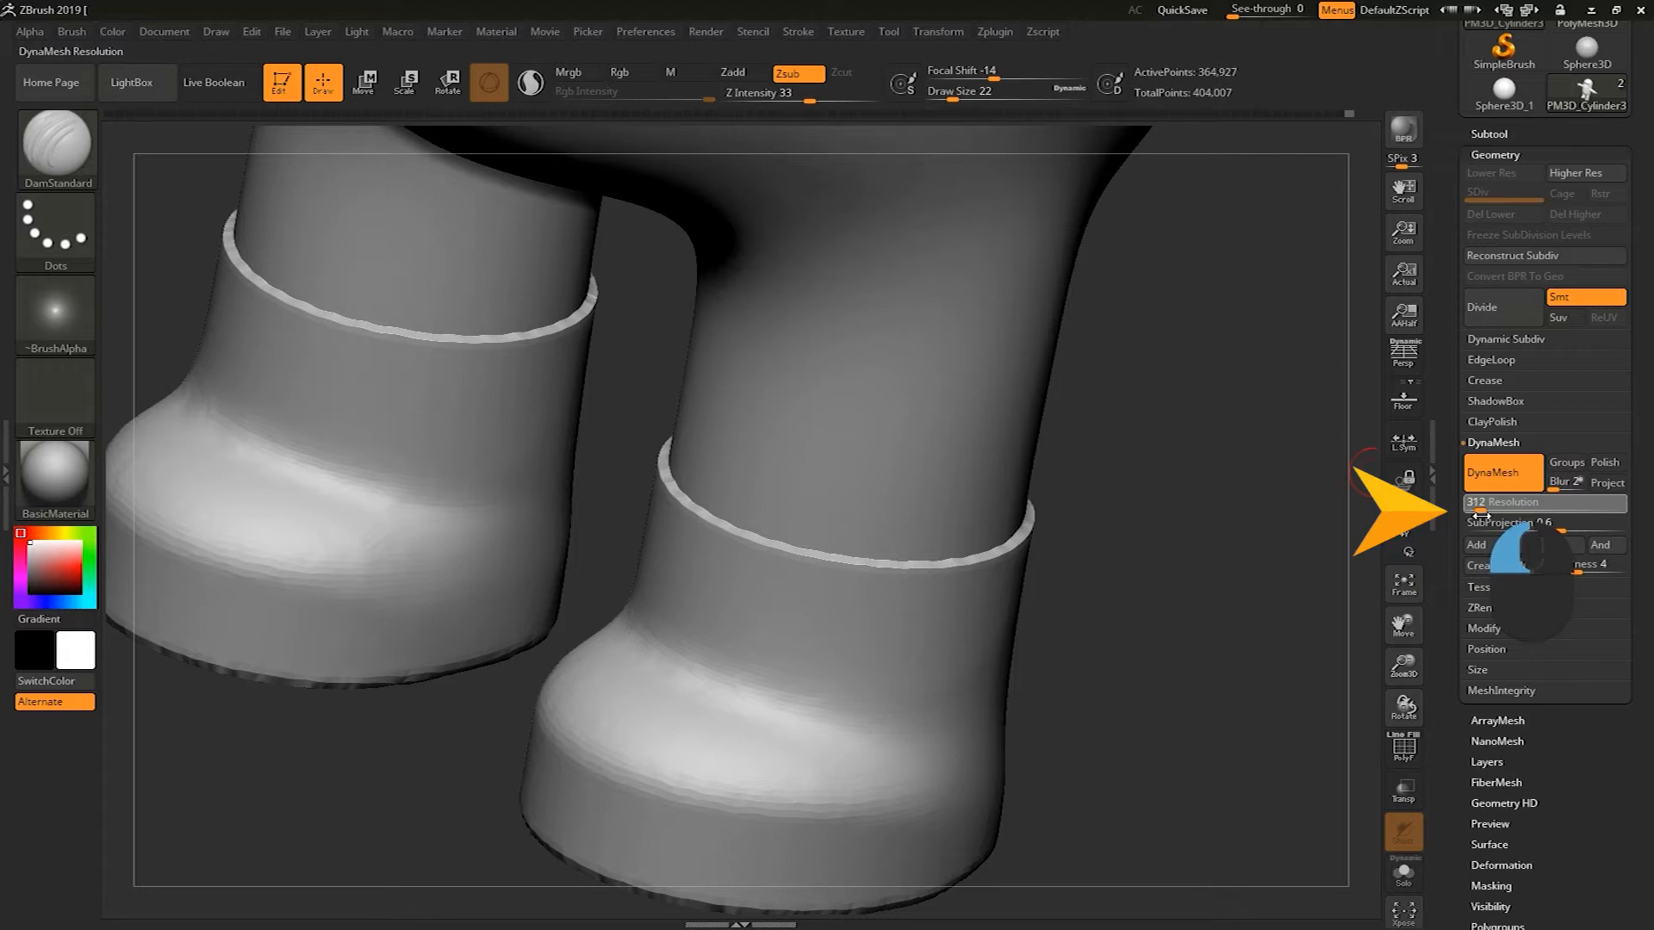
left_click_drag(1480, 515, 1477, 516)
key("ctrl")
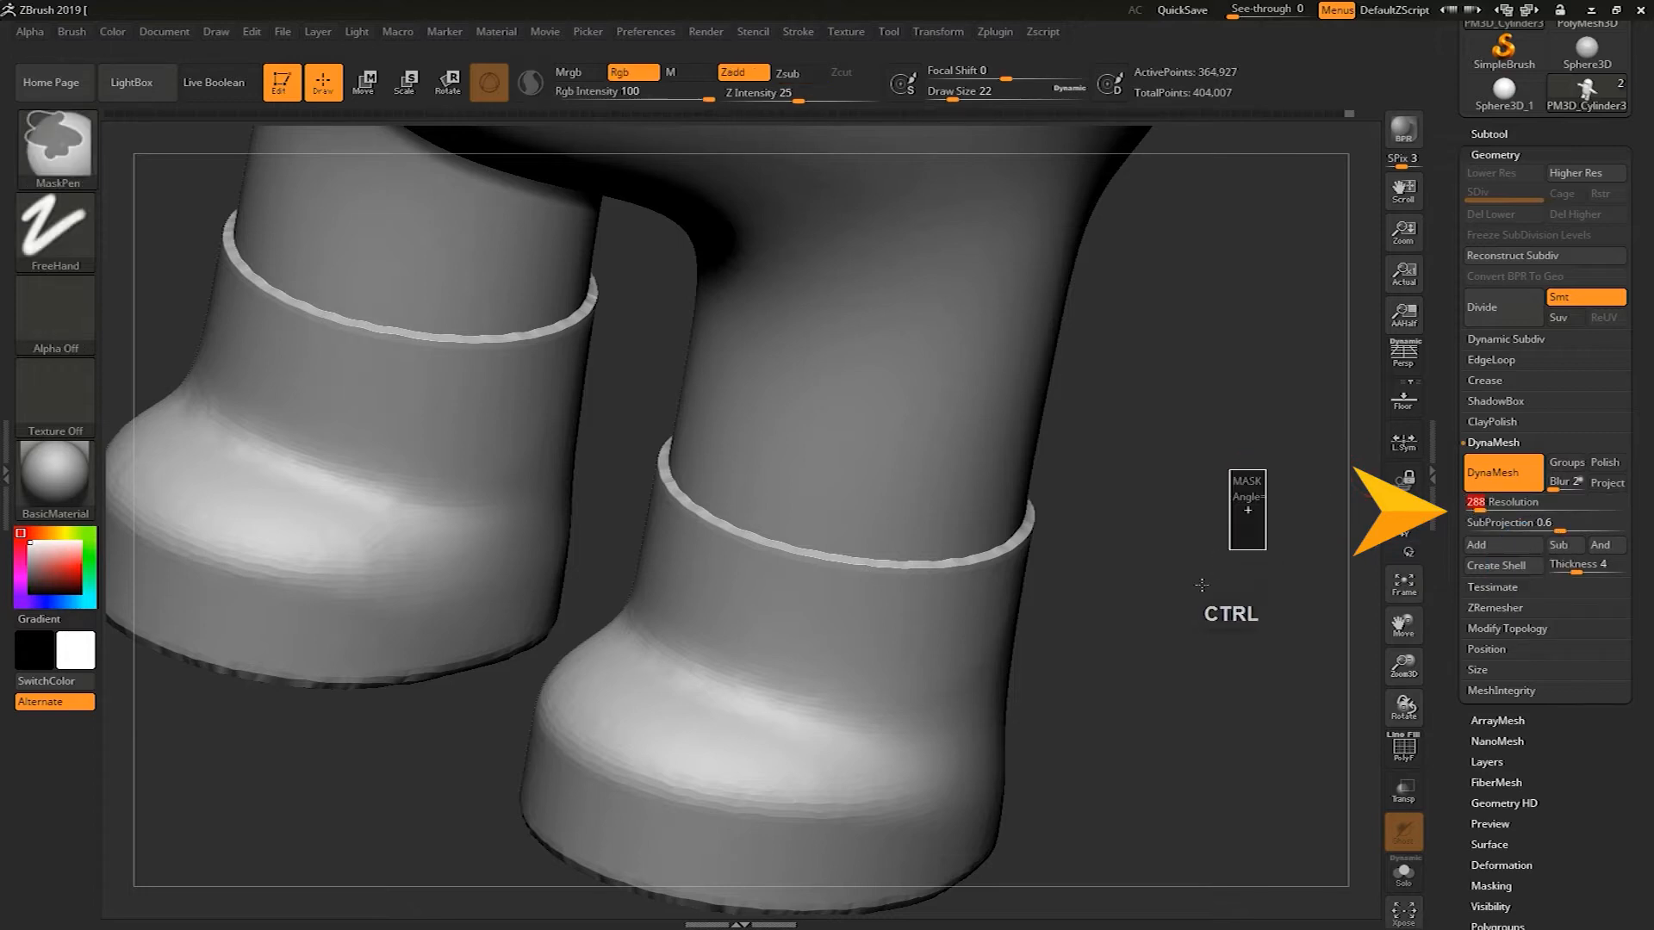
left_click_drag(1200, 565, 1204, 474, "alt")
left_click_drag(1206, 512, 1212, 485, "shift")
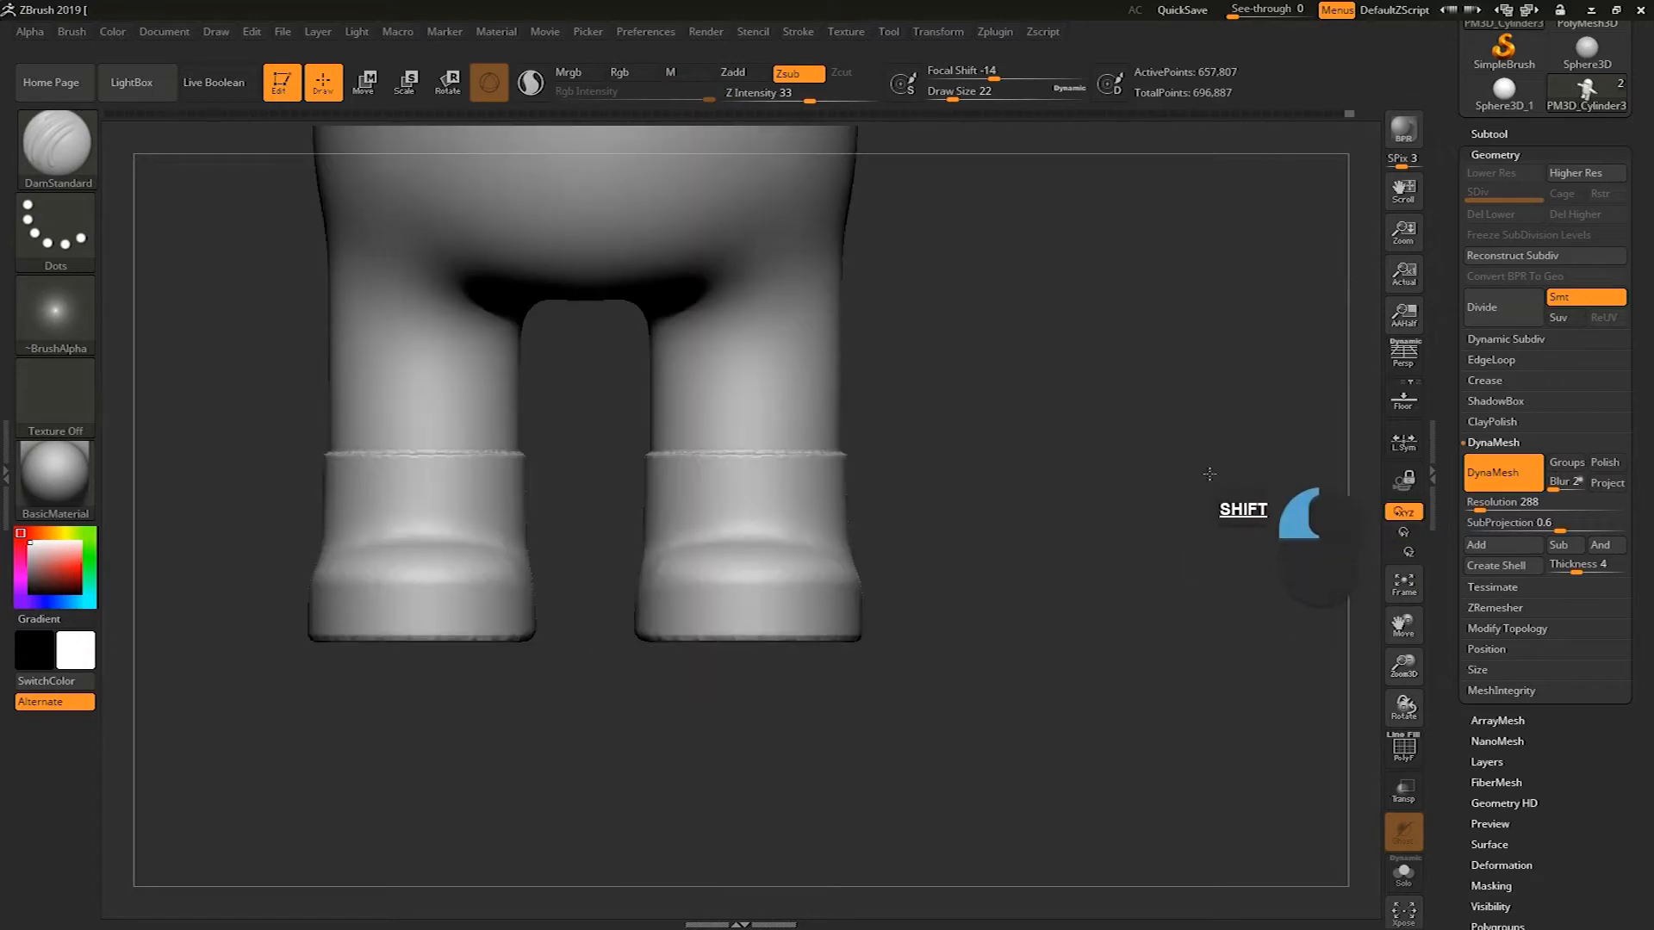
Mask the arm so only the hand stays unmasked
left_click_drag(1172, 596, 958, 722, "alt")
left_click_drag(1003, 510, 702, 317, "alt")
left_click_drag(1197, 226, 799, 567, "ctrl")
left_click(739, 648, "ctrl")
left_click_drag(674, 670, 774, 584, "alt")
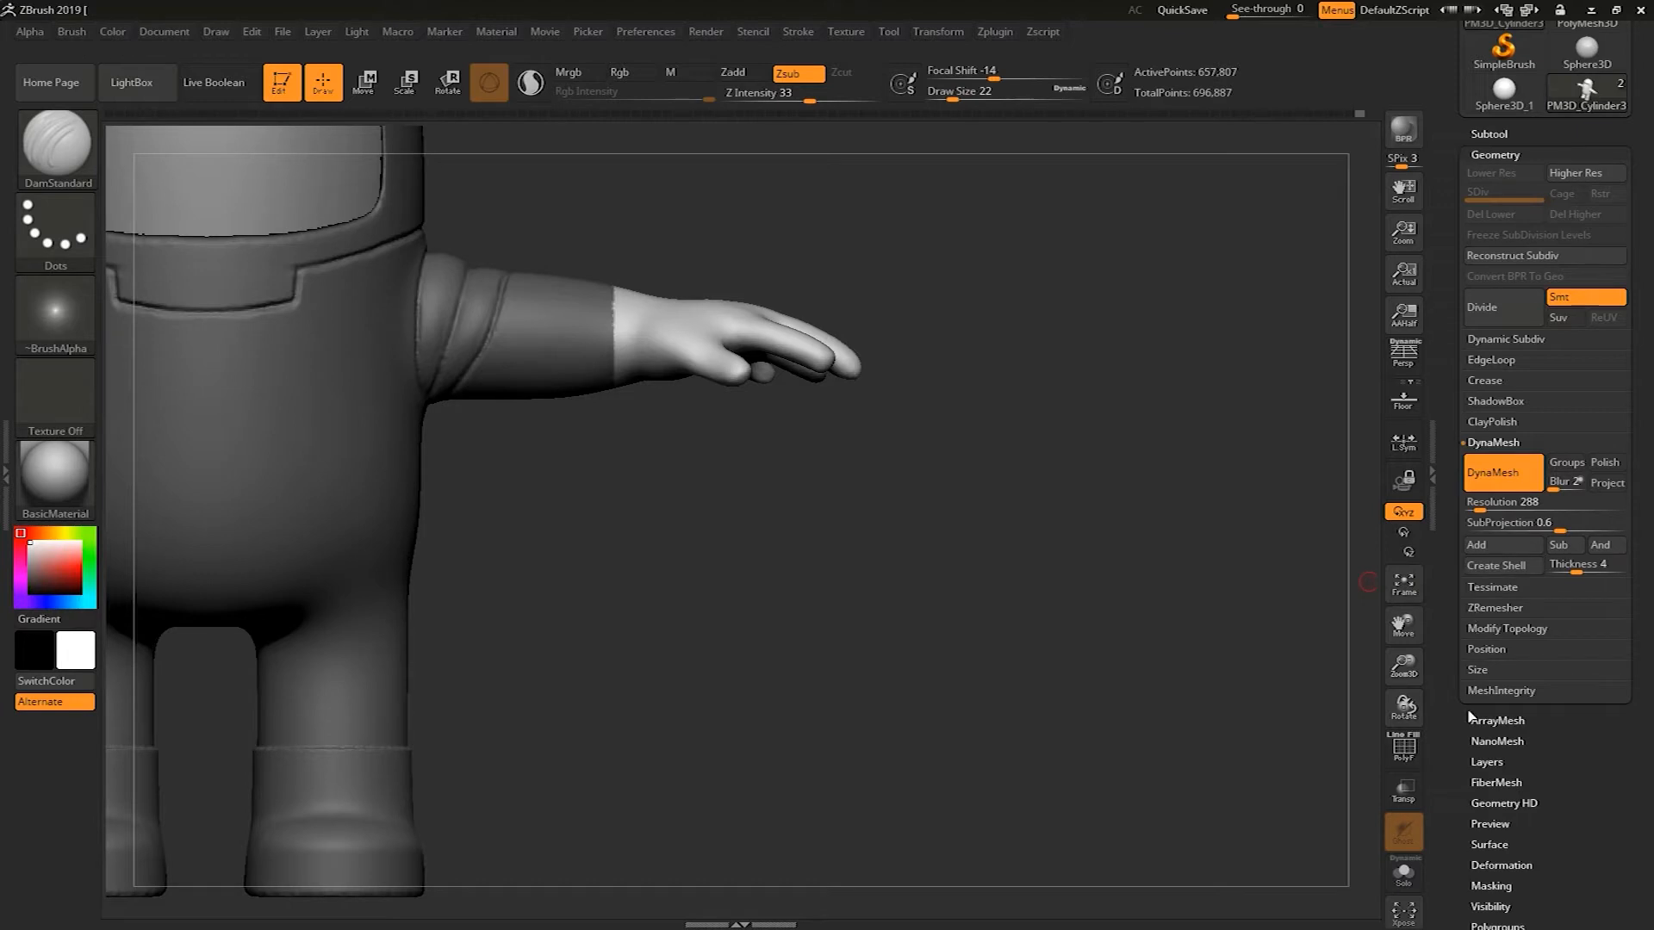
Inflate the unmasked hand to 12 with the Inflate deformer, then clear the mask and remesh
scroll(1482, 711, "down", 5)
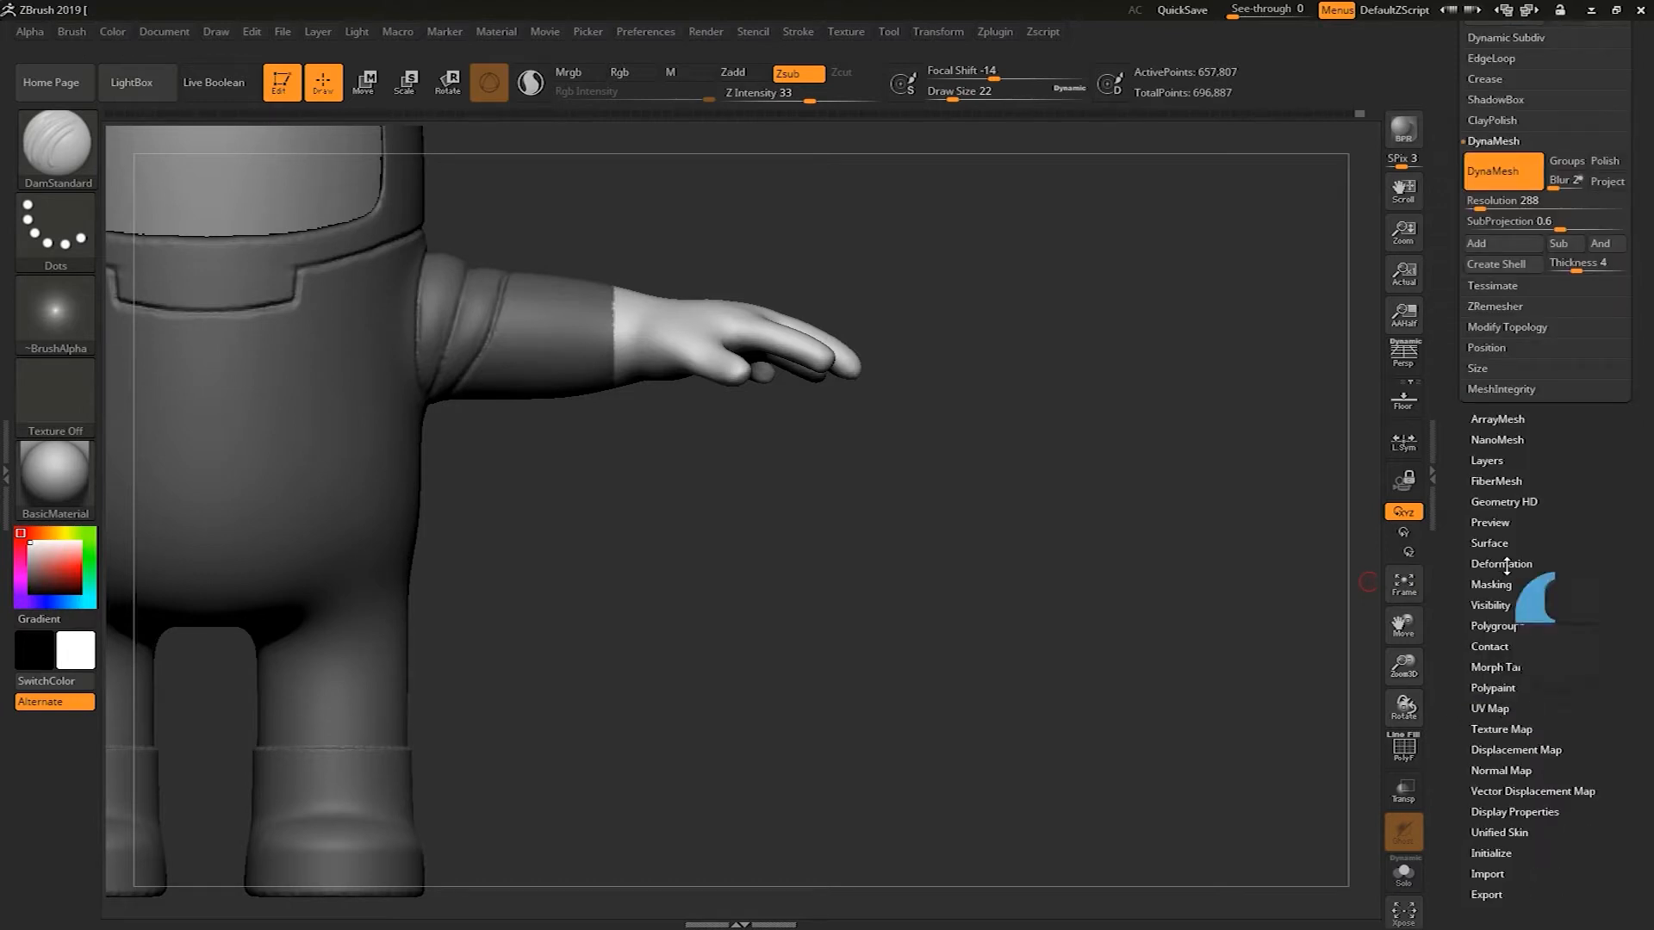
left_click(1501, 565)
left_click(1548, 578)
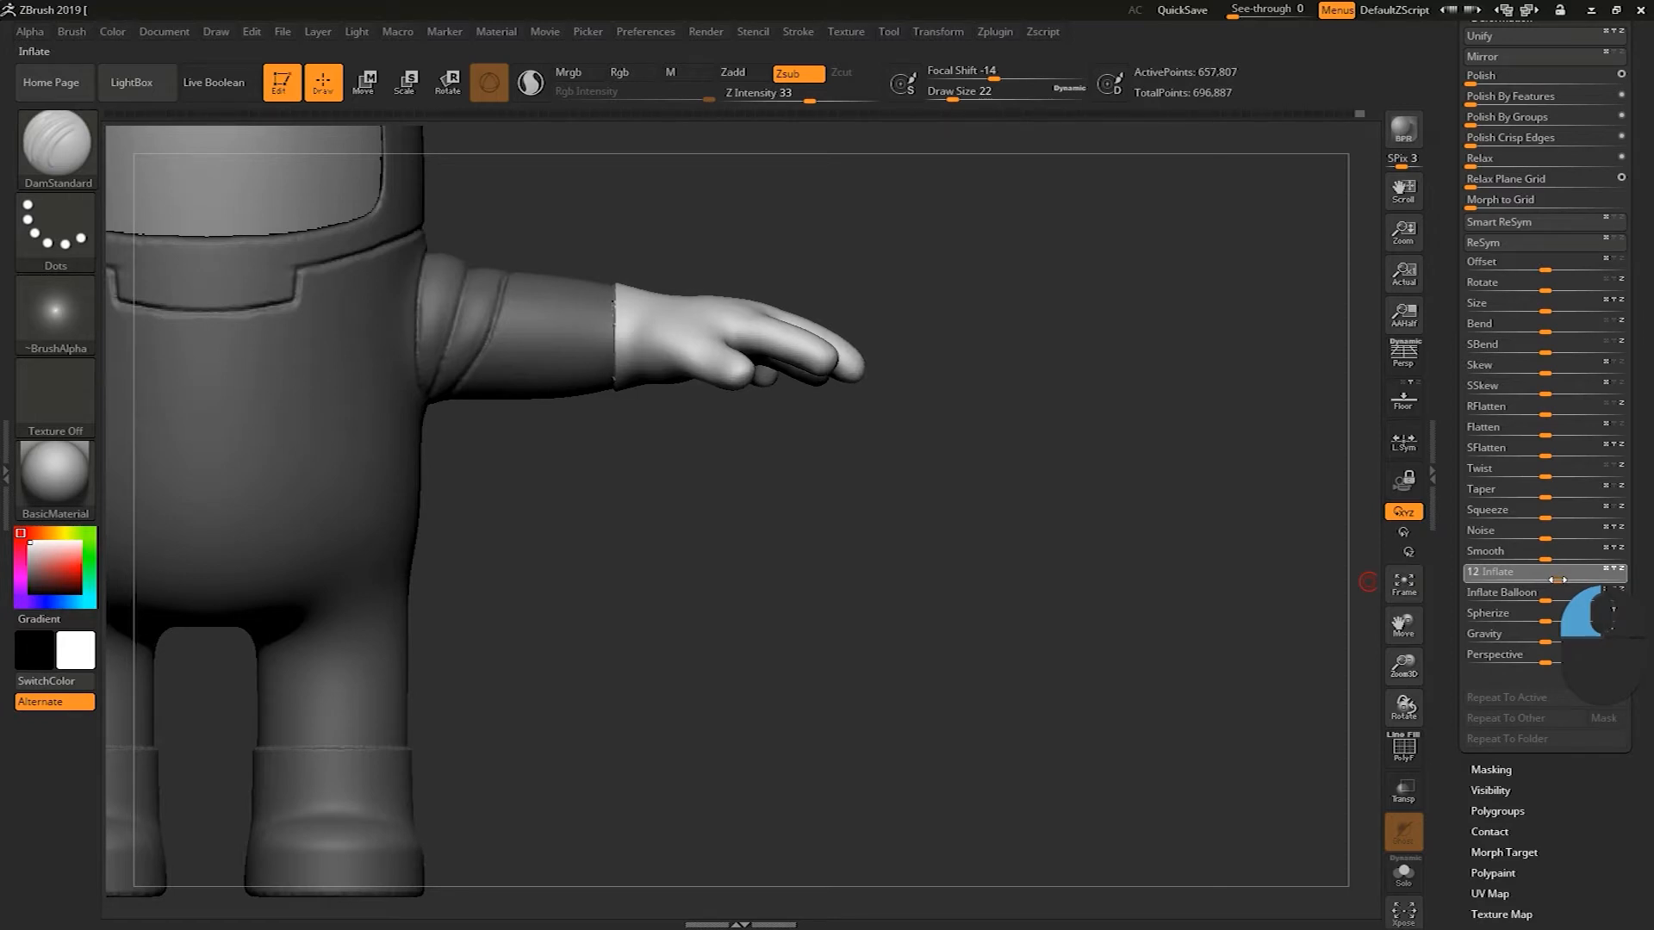
left_click_drag(1081, 571, 1134, 663, "ctrl")
Carve a crease where the legs meet the body with the DamStandard brush at draw size 124
left_click_drag(1063, 600, 1021, 343, "alt")
mouse_move(924, 658)
left_mouse_down("alt")
mouse_move(1016, 583)
mouse_move(1093, 417)
mouse_move(1067, 491)
mouse_move(1082, 508)
mouse_move(1082, 465)
mouse_move(1020, 476)
mouse_move(1062, 500)
left_mouse_up("alt")
key("s")
left_click_drag(1062, 499, 1087, 517, "shift")
key("s")
mouse_move(631, 486)
left_mouse_down()
mouse_move(628, 546)
mouse_move(652, 462)
left_mouse_up()
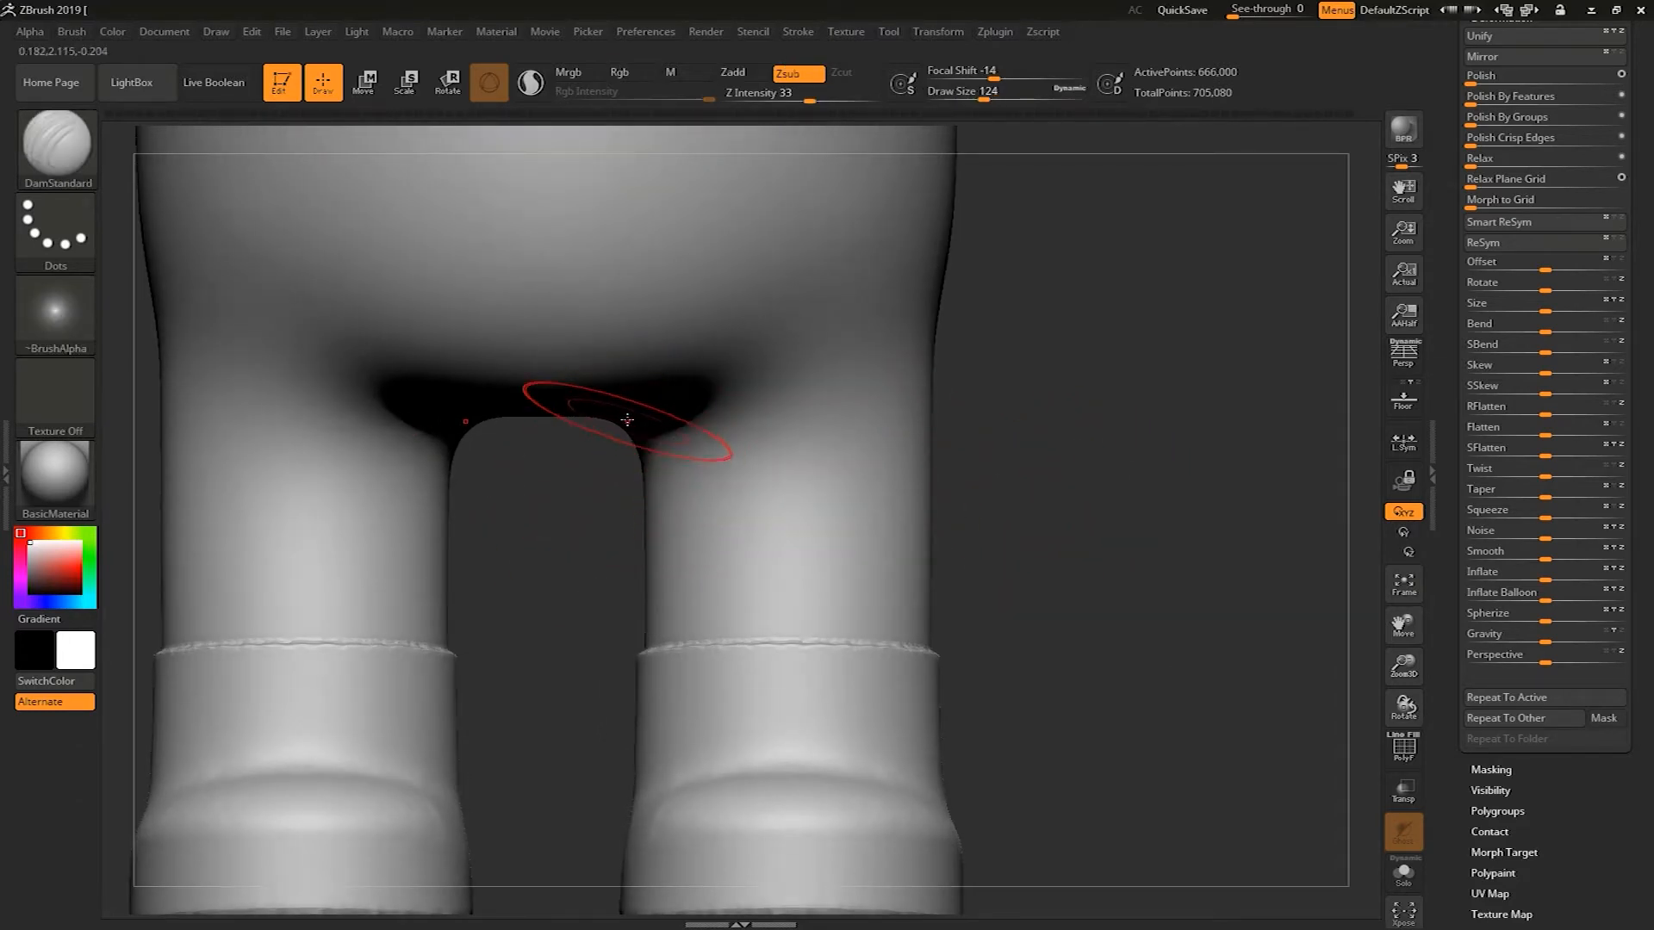
mouse_move(1029, 404)
left_mouse_down()
mouse_move(791, 374)
mouse_move(887, 334)
left_mouse_up()
mouse_move(715, 387)
left_mouse_down()
mouse_move(896, 328)
mouse_move(852, 347)
mouse_move(883, 335)
left_mouse_up()
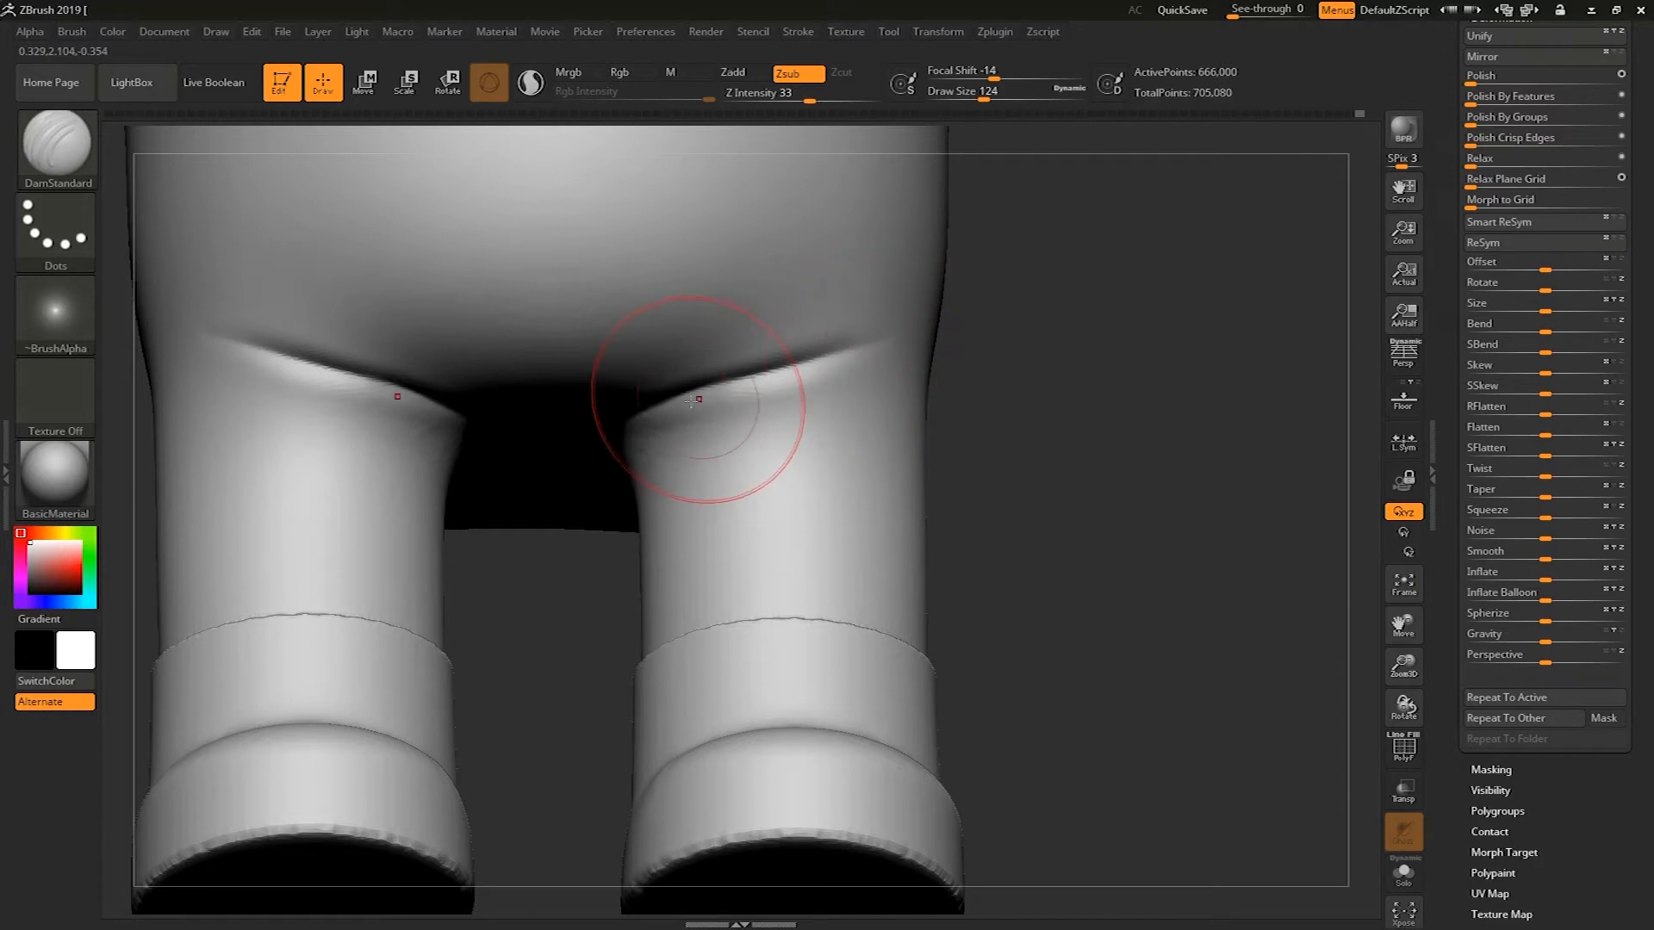
mouse_move(806, 427)
left_mouse_down()
mouse_move(788, 417)
mouse_move(842, 381)
mouse_move(714, 427)
mouse_move(848, 394)
mouse_move(645, 442)
mouse_move(785, 427)
left_mouse_up()
Smooth the crease between the legs and the body with the Smooth brush
mouse_move(908, 413)
left_mouse_down("shift")
mouse_move(1022, 482)
mouse_move(844, 299)
mouse_move(929, 286)
left_mouse_up("shift")
left_click_drag(1041, 387, 1055, 472, "alt")
mouse_move(932, 451)
left_mouse_down("shift")
mouse_move(943, 436)
mouse_move(784, 514)
mouse_move(828, 505)
left_mouse_up("shift")
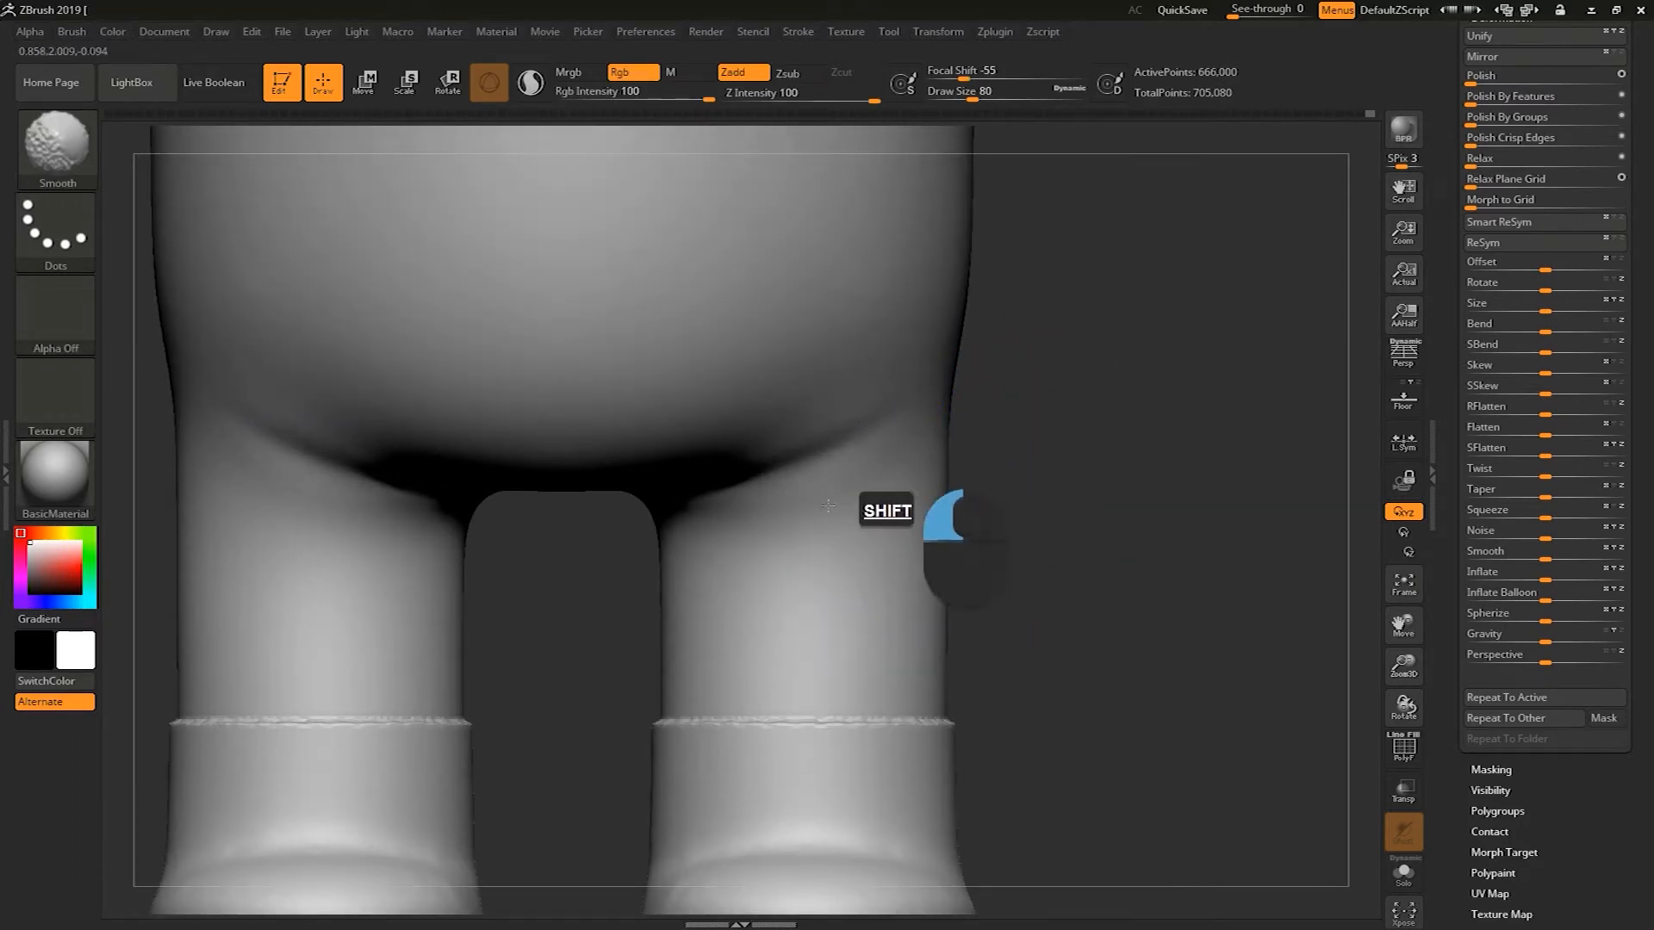
left_click_drag(941, 391, 758, 407, "shift")
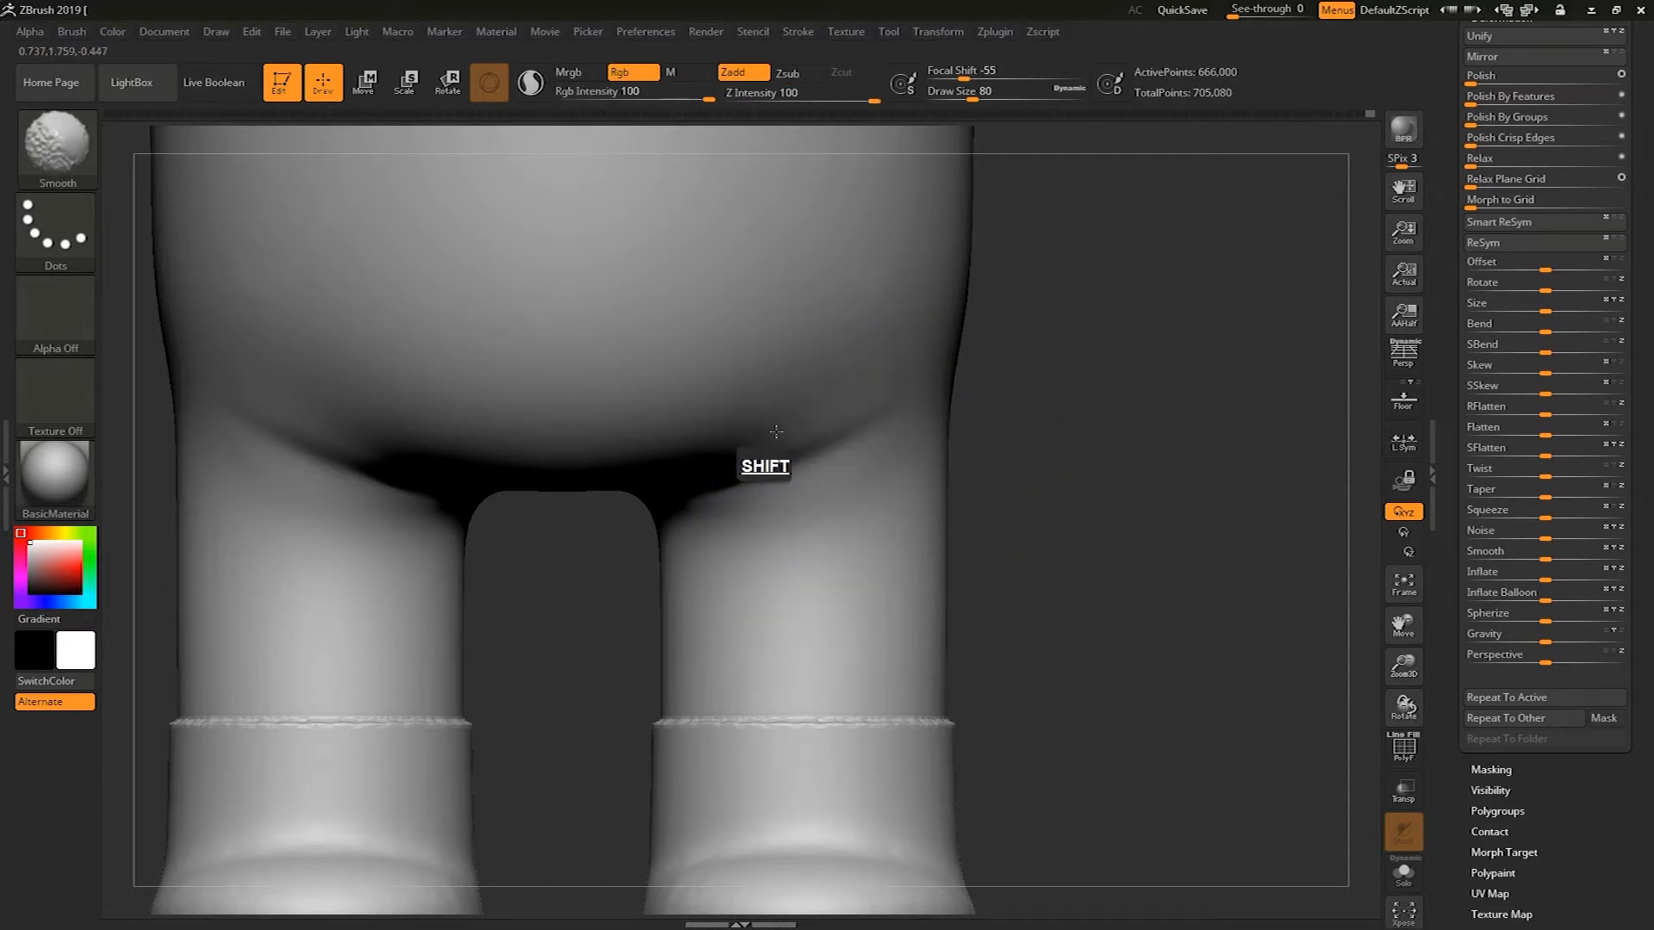
mouse_move(913, 349)
left_mouse_down("shift")
mouse_move(583, 630)
mouse_move(664, 504)
mouse_move(758, 465)
left_mouse_up("shift")
mouse_move(1068, 461)
left_mouse_down()
mouse_move(871, 398)
mouse_move(805, 353)
left_mouse_up()
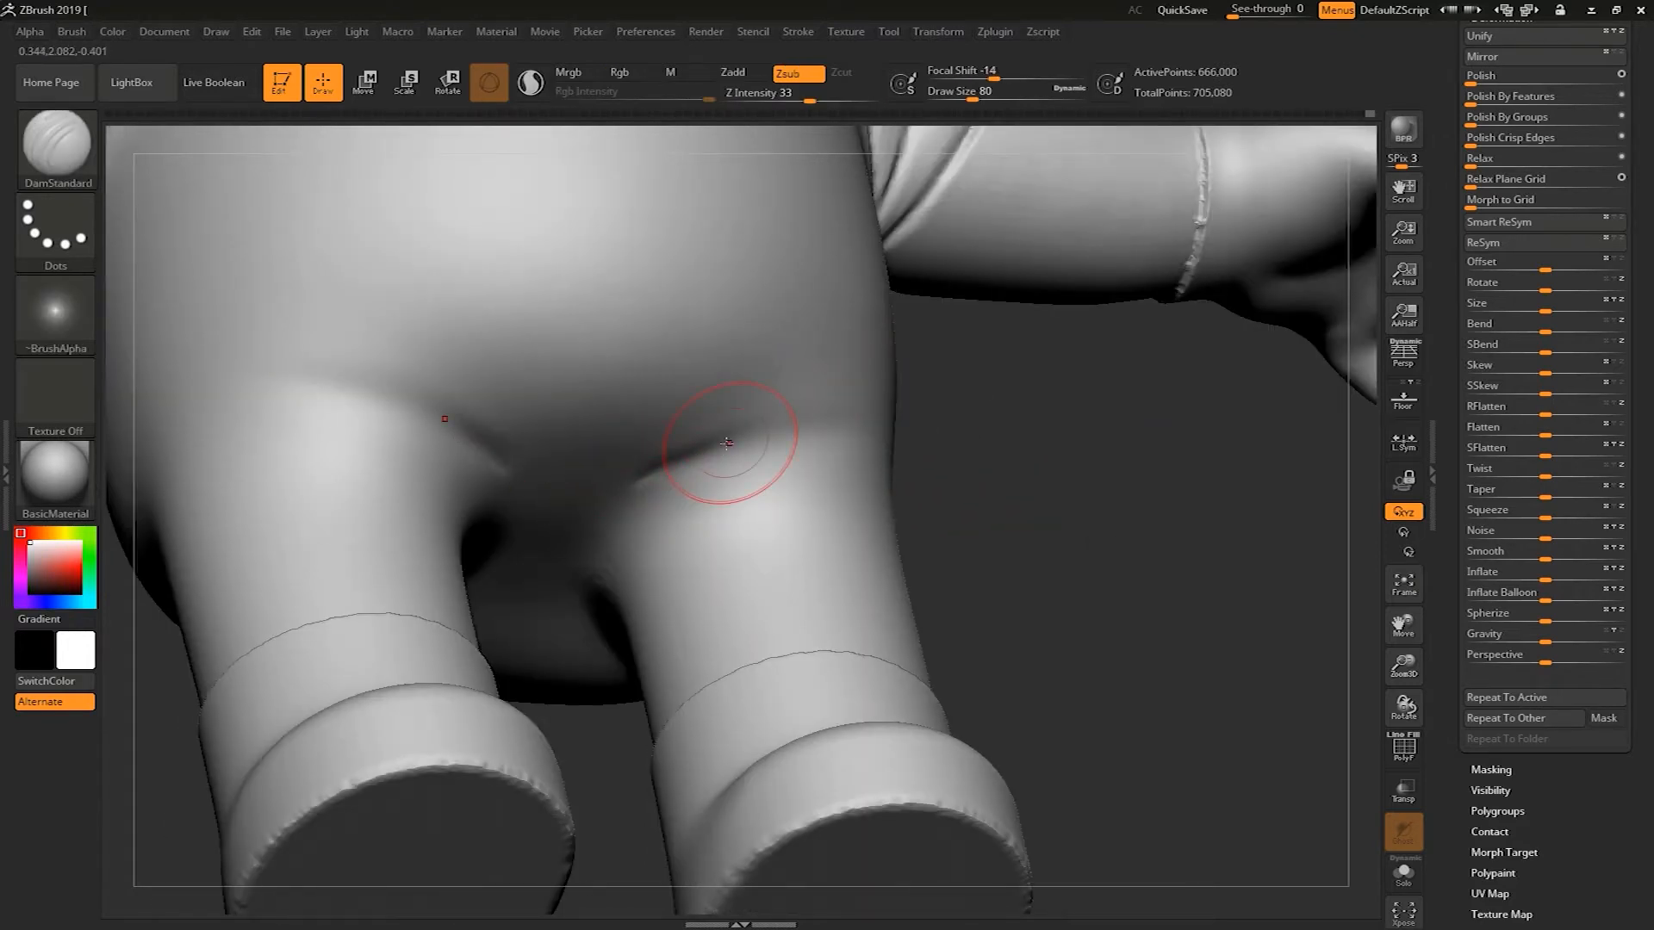
Deepen the crease along the top of the leg where it joins the body
mouse_move(790, 426)
left_mouse_down()
mouse_move(702, 473)
mouse_move(685, 459)
left_mouse_up()
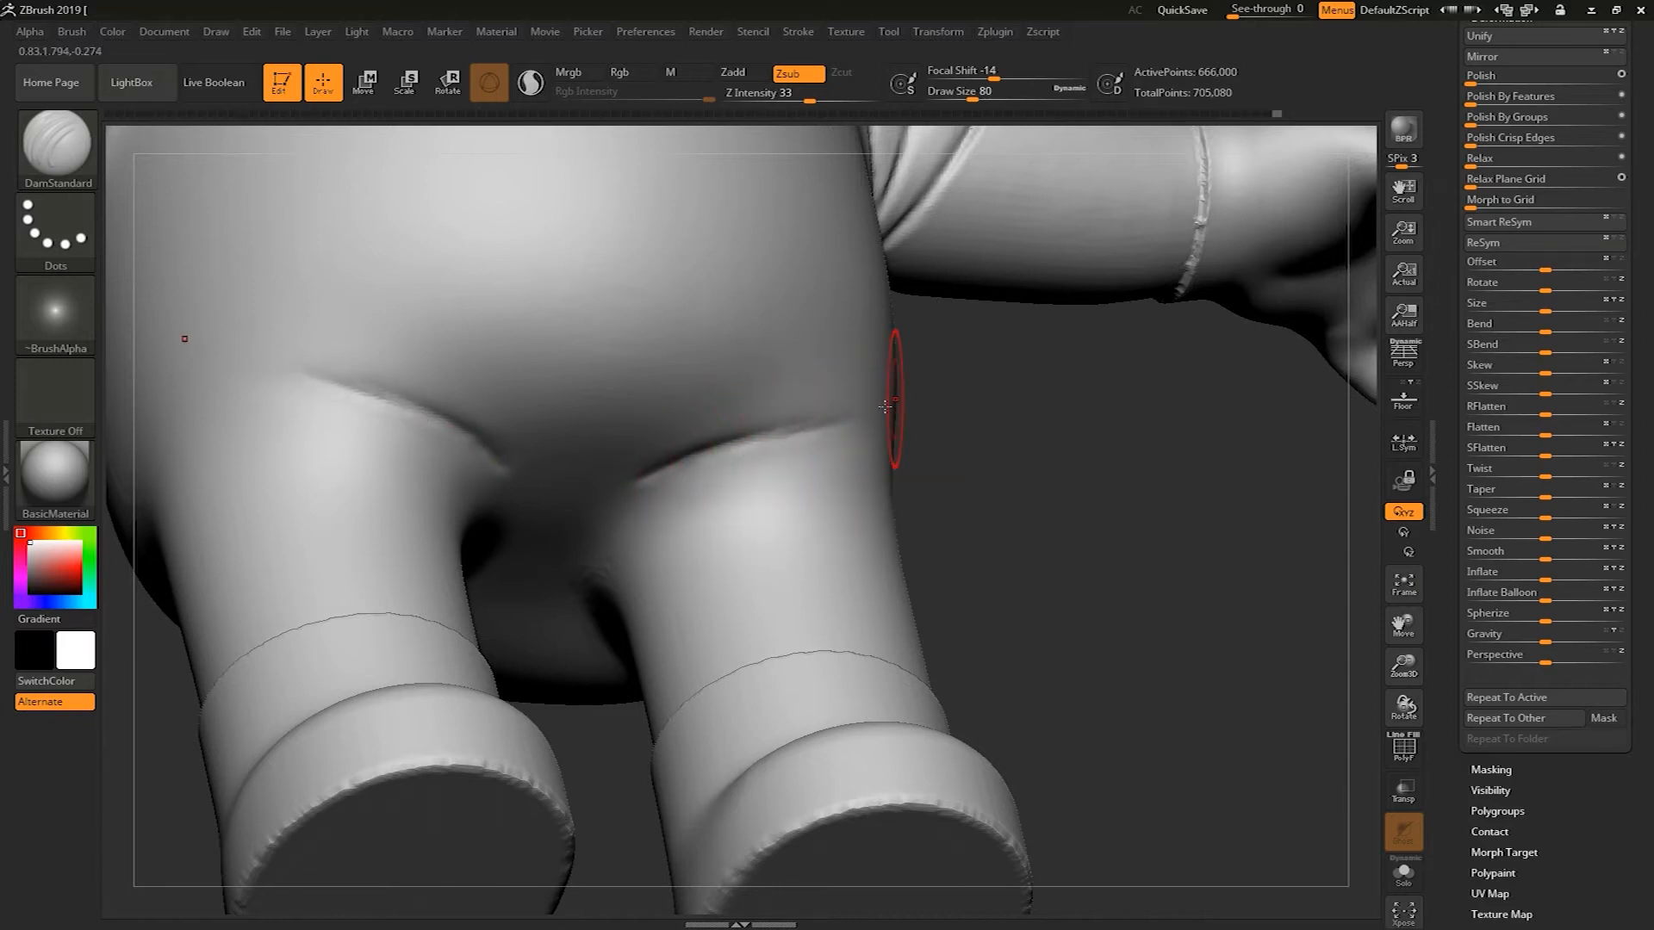
mouse_move(898, 389)
left_mouse_down()
mouse_move(821, 433)
mouse_move(612, 499)
left_mouse_up()
left_click_drag(681, 457, 752, 434)
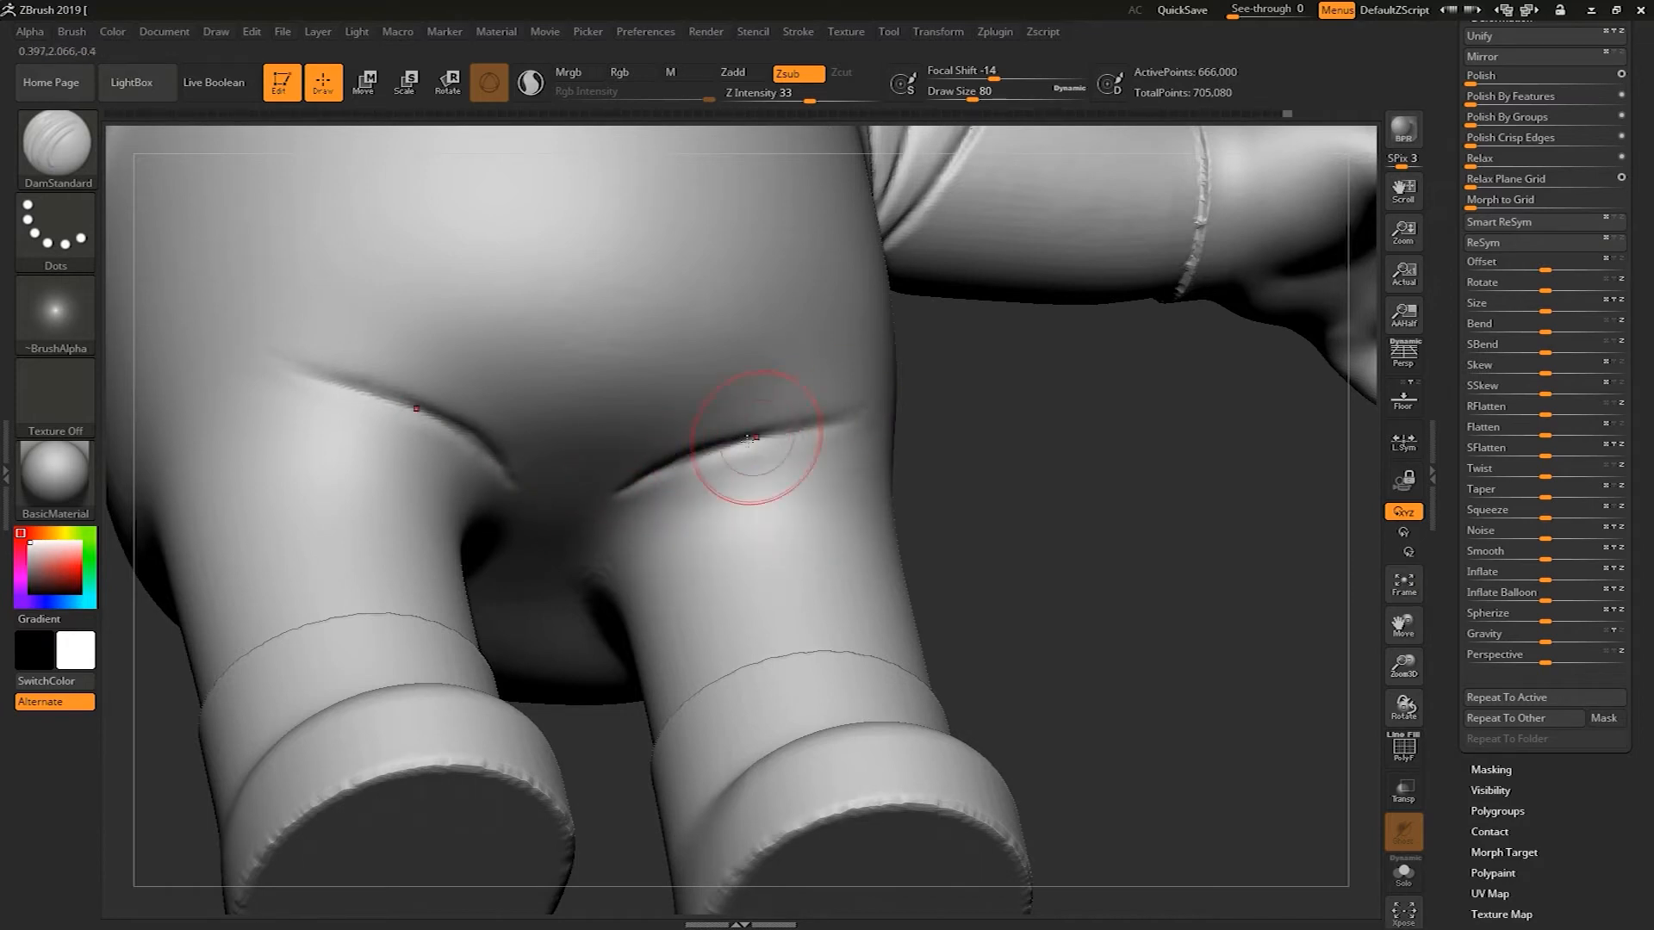
mouse_move(986, 358)
left_mouse_down()
mouse_move(819, 435)
mouse_move(759, 434)
mouse_move(638, 508)
mouse_move(606, 505)
mouse_move(803, 379)
mouse_move(652, 444)
left_mouse_up()
mouse_move(1041, 503)
left_mouse_down()
mouse_move(1081, 505)
mouse_move(1086, 411)
left_mouse_up()
Refine the leg-to-body creases with the brush draw size set to 59
key("s")
mouse_move(689, 358)
left_mouse_down("shift")
mouse_move(662, 446)
mouse_move(861, 365)
mouse_move(754, 427)
mouse_move(869, 490)
mouse_move(772, 522)
mouse_move(892, 475)
mouse_move(678, 546)
mouse_move(840, 517)
mouse_move(655, 603)
mouse_move(861, 482)
mouse_move(715, 439)
mouse_move(547, 511)
mouse_move(557, 563)
mouse_move(664, 553)
left_mouse_up("shift")
left_click_drag(1106, 510, 1089, 388)
mouse_move(740, 492)
left_mouse_down("shift")
mouse_move(618, 590)
mouse_move(558, 607)
mouse_move(573, 543)
mouse_move(655, 452)
mouse_move(573, 505)
mouse_move(535, 434)
mouse_move(630, 279)
mouse_move(867, 389)
left_mouse_up("shift")
left_click_drag(1077, 547, 1059, 622, "shift")
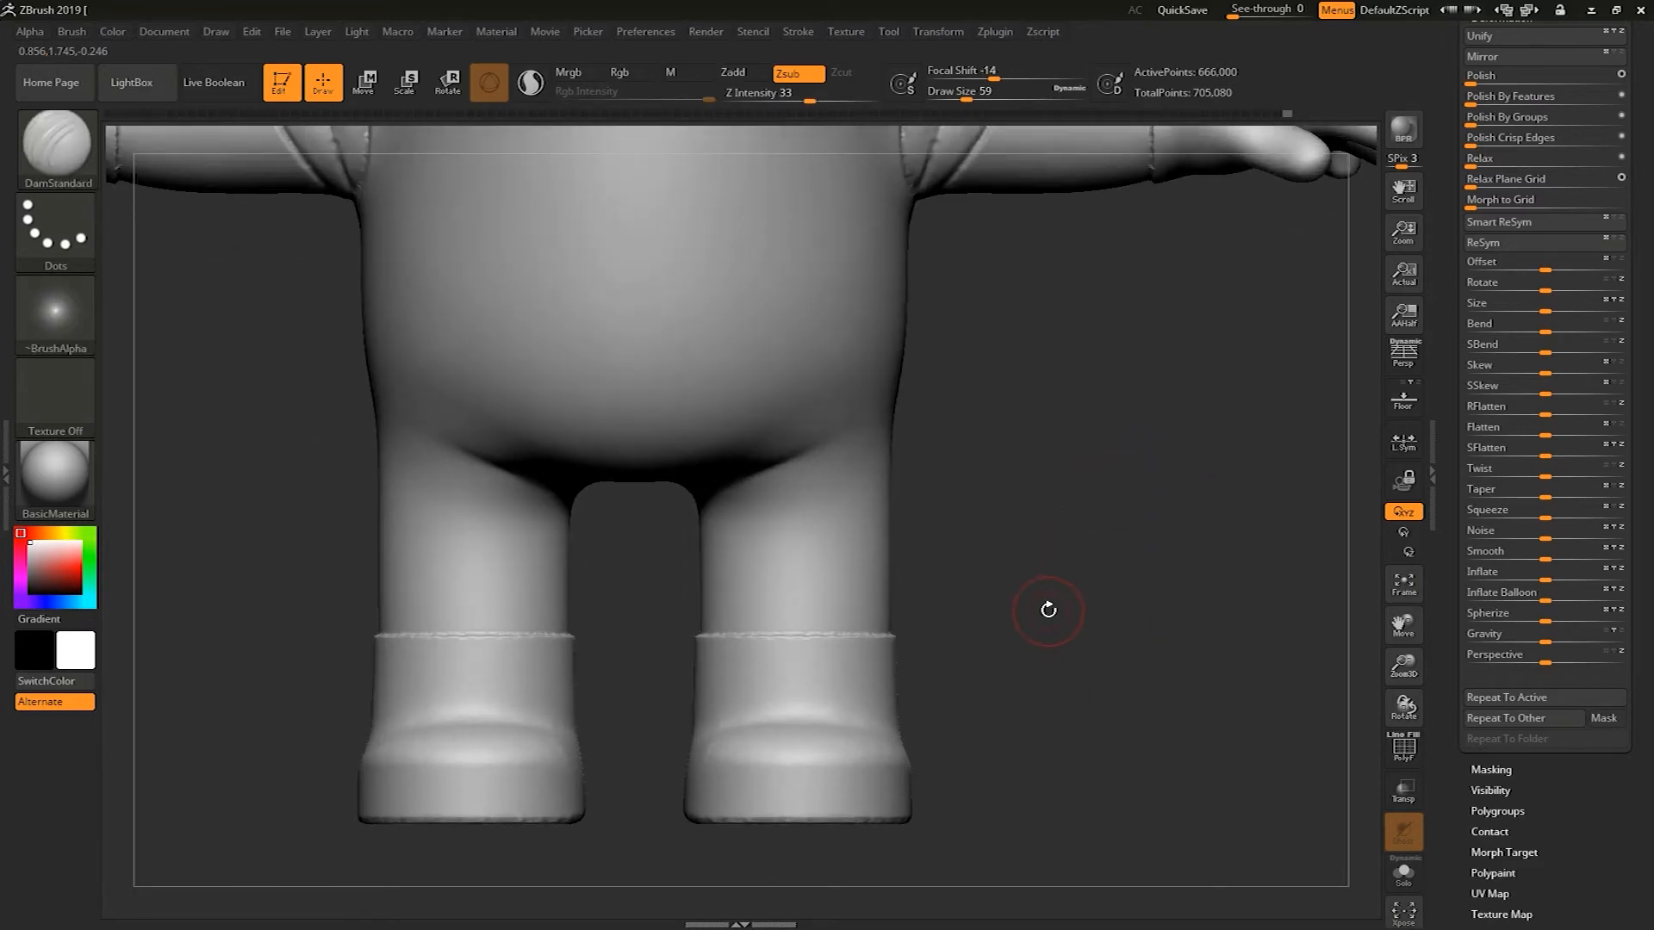
Carve a groove around the wrist at the edge of the glove with draw size 16
left_click_drag(1033, 608, 1016, 663, "alt")
mouse_move(999, 654)
left_mouse_down("alt")
mouse_move(938, 670)
mouse_move(1027, 628)
mouse_move(897, 669)
mouse_move(978, 591)
mouse_move(902, 674)
mouse_move(887, 583)
mouse_move(990, 377)
mouse_move(908, 362)
mouse_move(927, 315)
mouse_move(993, 509)
mouse_move(829, 742)
left_mouse_up("alt")
left_click_drag(769, 324, 769, 547)
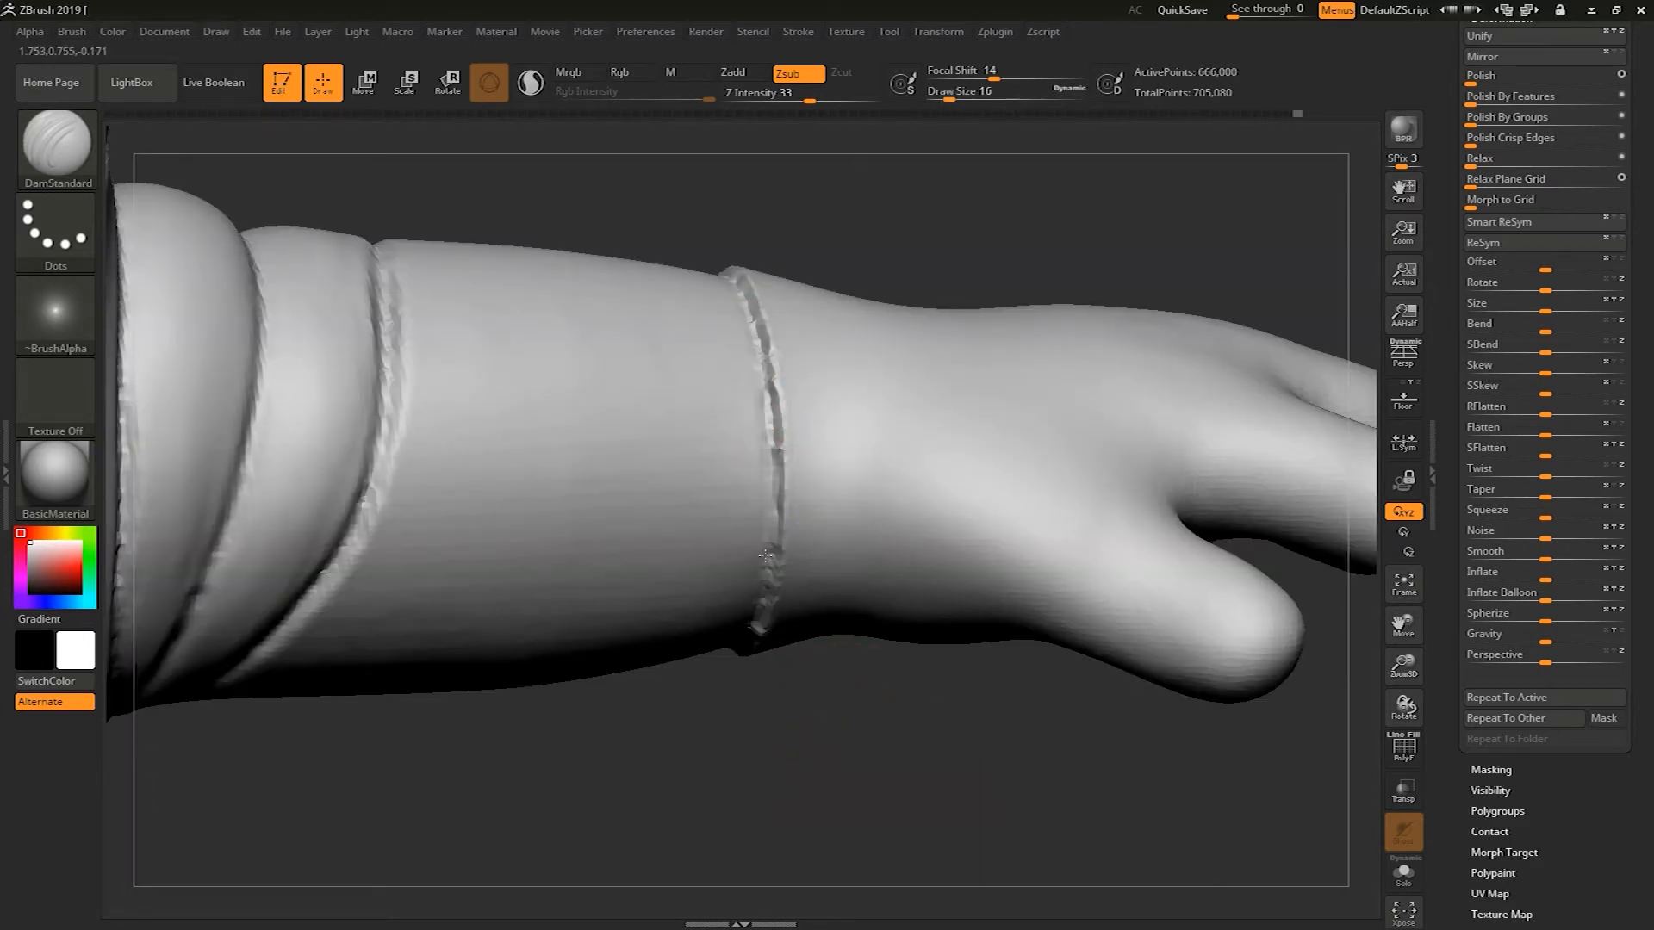
mouse_move(740, 736)
left_mouse_down()
mouse_move(814, 720)
mouse_move(836, 672)
left_mouse_up()
left_click_drag(748, 622, 776, 528)
left_click_drag(724, 659, 766, 552)
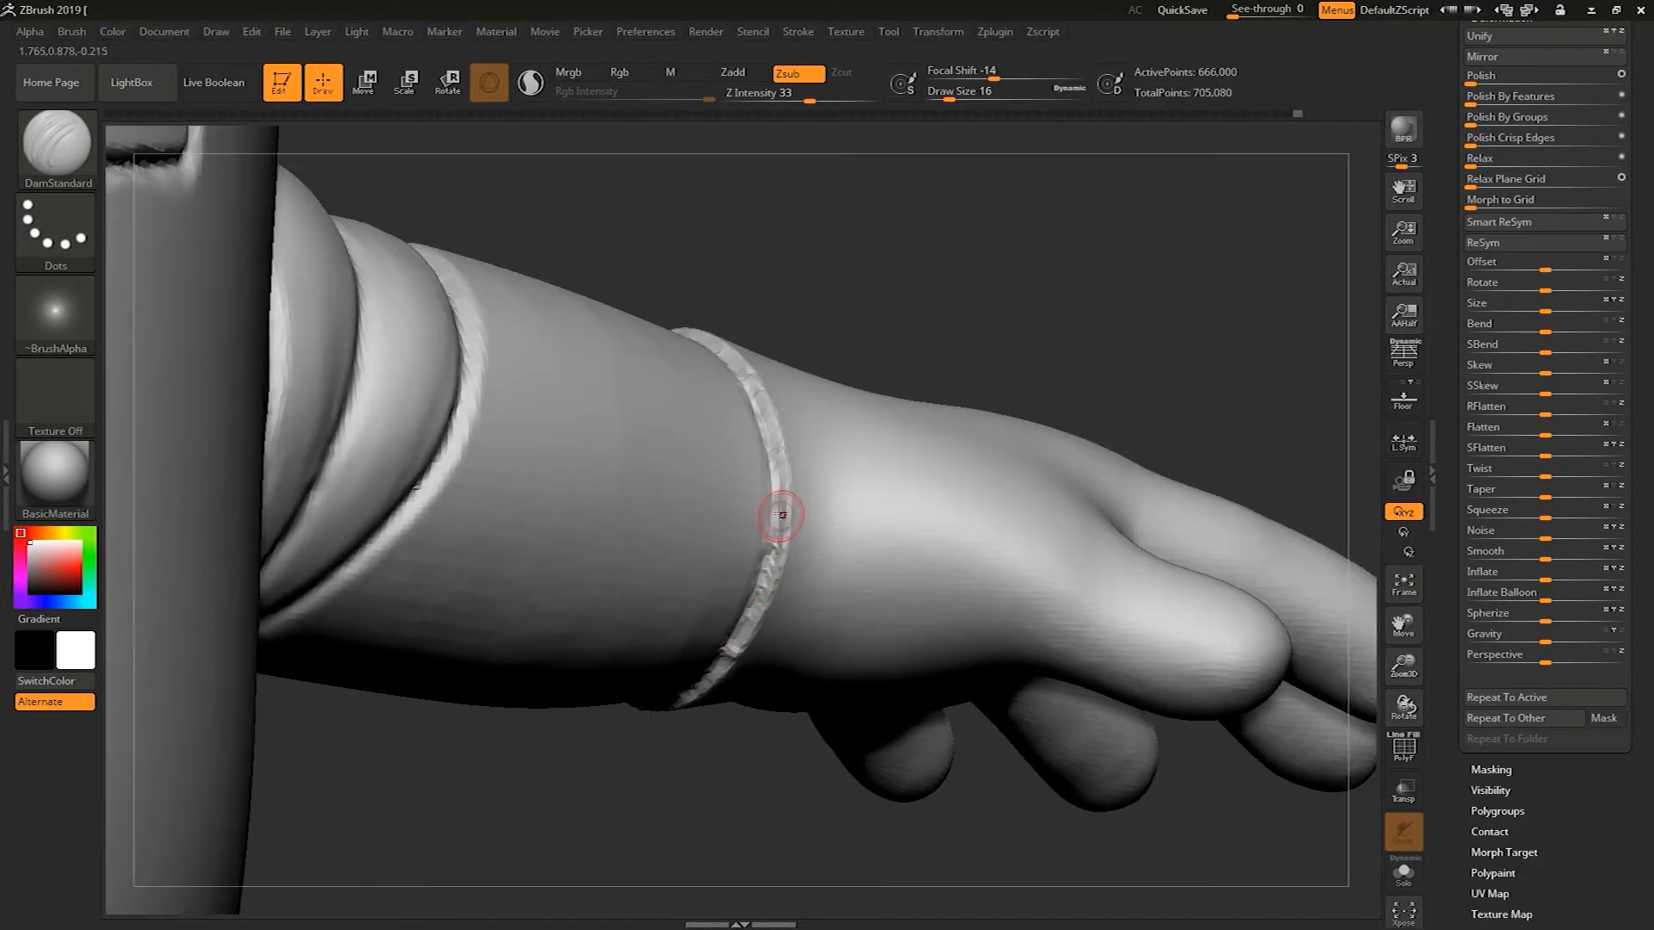
Continue carving the wrist and sleeve band grooves around the arm with the DamStandard brush
mouse_move(883, 329)
left_mouse_down()
mouse_move(905, 514)
mouse_move(861, 555)
left_mouse_up()
left_click_drag(586, 279, 663, 392)
left_click_drag(632, 331, 684, 400)
mouse_move(768, 596)
left_mouse_down()
mouse_move(690, 468)
mouse_move(480, 233)
left_mouse_up()
left_click_drag(572, 285, 573, 280)
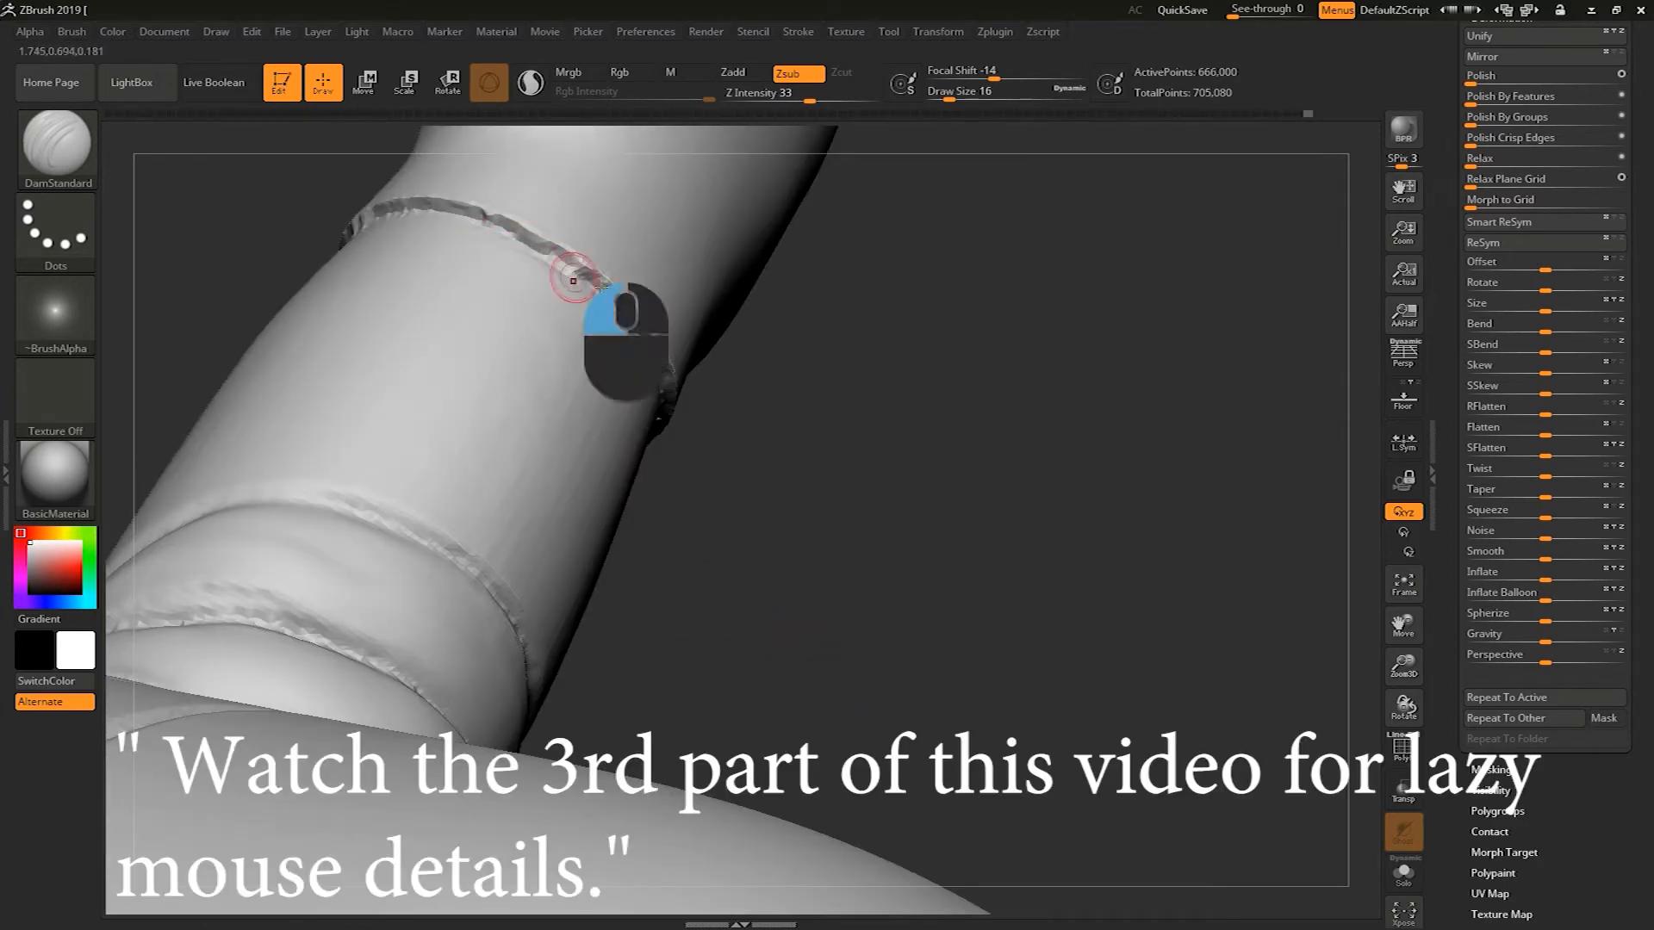
left_click_drag(532, 226, 435, 212)
mouse_move(825, 492)
left_mouse_down()
mouse_move(741, 312)
mouse_move(660, 572)
mouse_move(620, 608)
mouse_move(595, 385)
mouse_move(498, 354)
mouse_move(776, 292)
mouse_move(820, 565)
mouse_move(819, 406)
mouse_move(716, 683)
mouse_move(753, 561)
mouse_move(788, 666)
left_mouse_up()
left_click_drag(1061, 420, 703, 369, "alt")
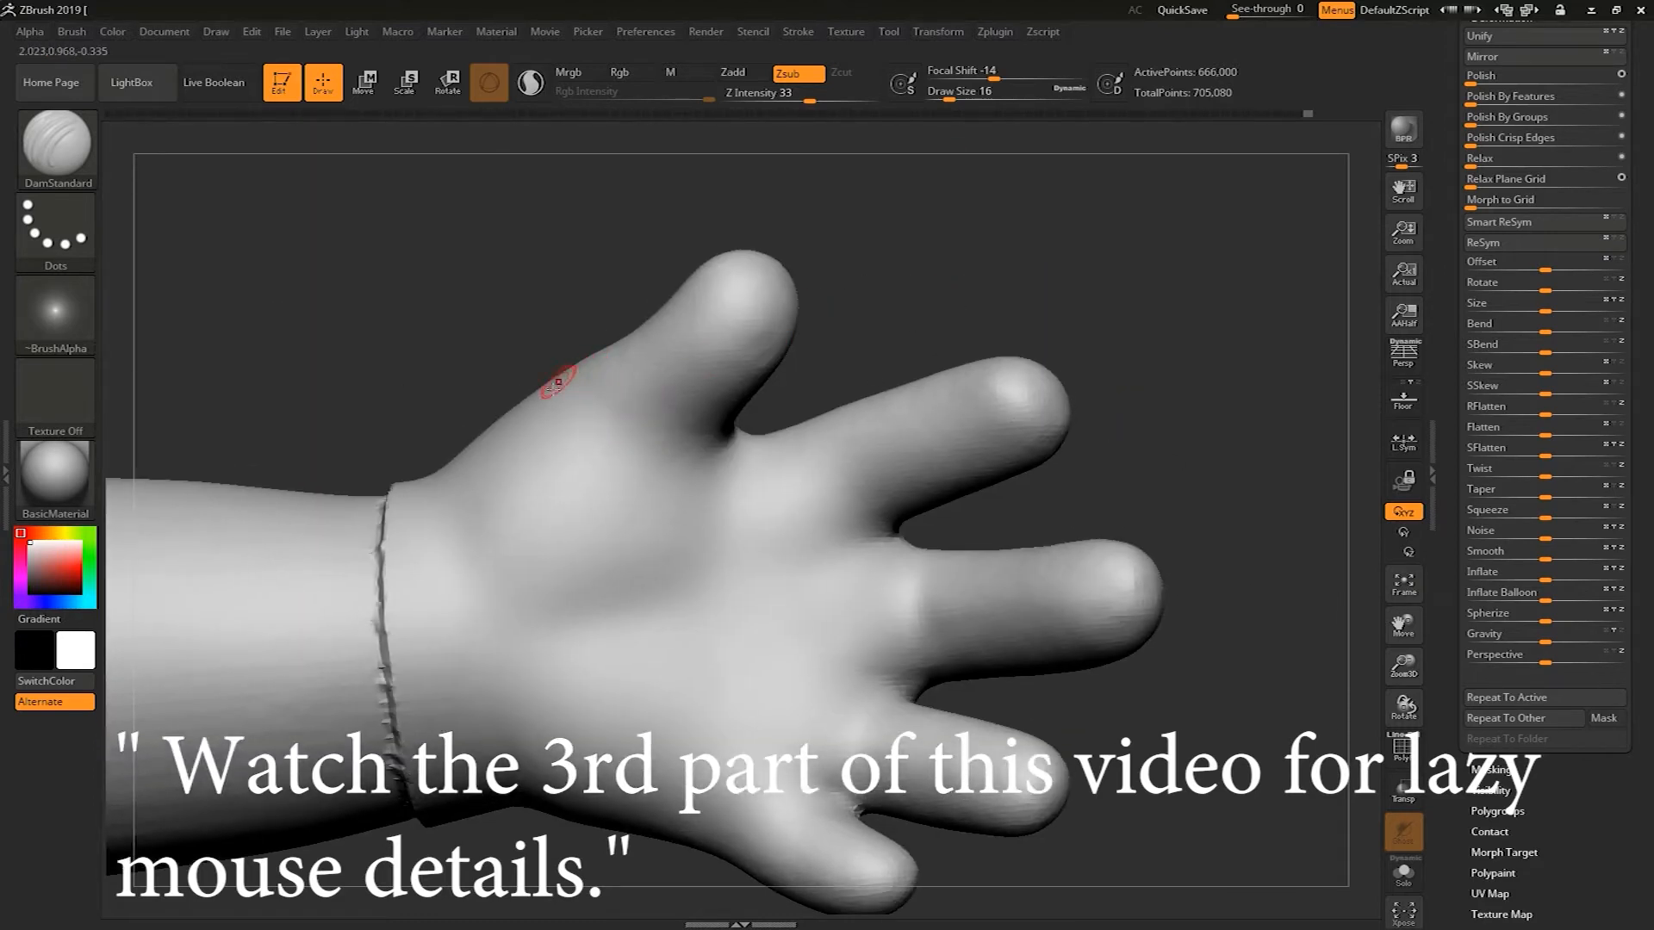
Deepen the sleeve cuff grooves just behind the glove with the DamStandard brush
mouse_move(513, 413)
left_mouse_down()
mouse_move(718, 445)
mouse_move(767, 402)
mouse_move(735, 391)
left_mouse_up()
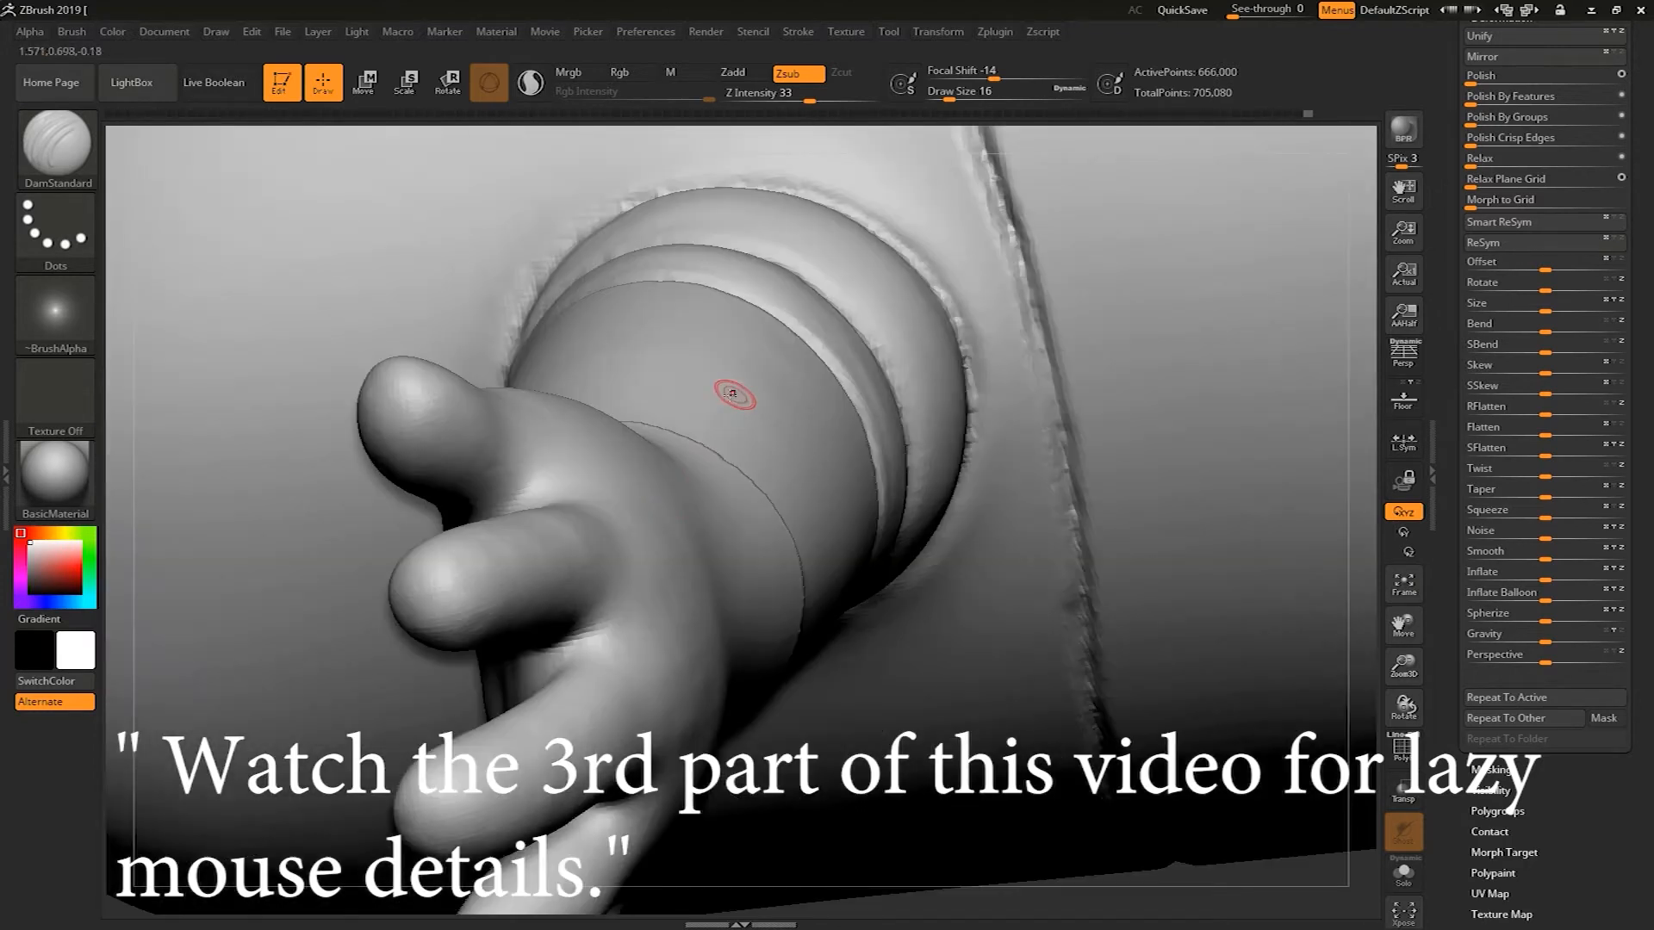
mouse_move(1364, 314)
left_mouse_down()
mouse_move(1470, 396)
mouse_move(1174, 413)
mouse_move(1192, 450)
mouse_move(1156, 447)
left_mouse_up()
left_click_drag(1225, 382, 1082, 336, "alt")
left_click_drag(1159, 430, 1078, 561, "shift")
left_click_drag(1064, 486, 1202, 454, "alt")
Isolate the gloved hand by hiding the rest of the mesh
left_click(1200, 457, "ctrl")
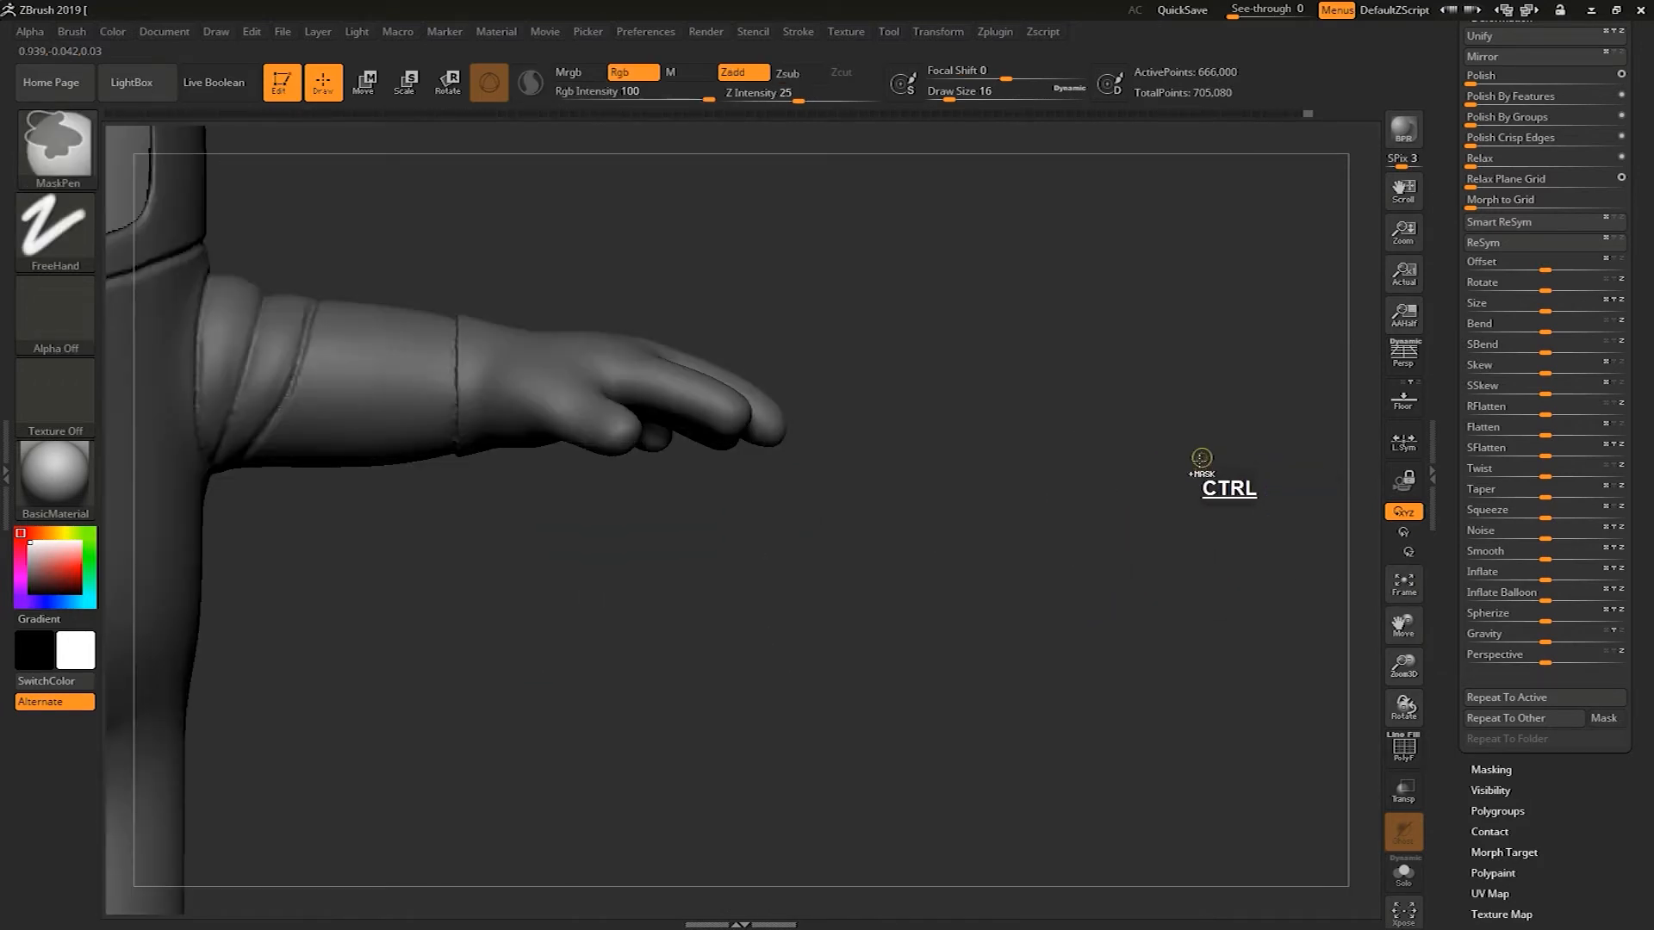
left_click(1206, 454, "ctrl")
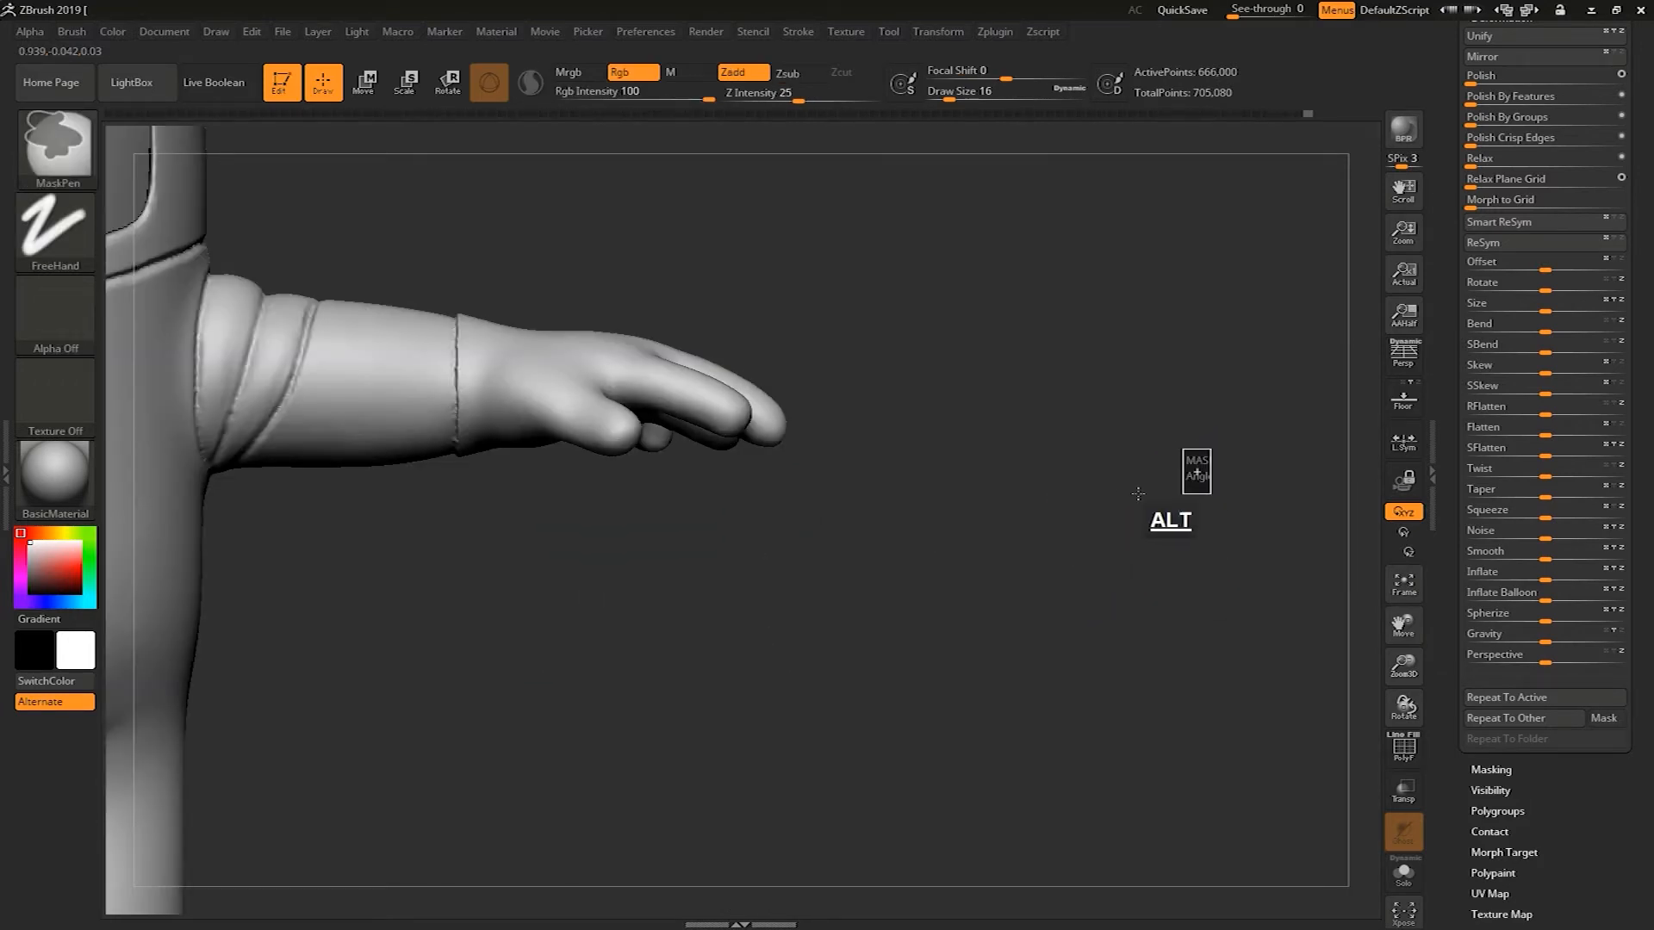
key("alt")
left_click_drag(1121, 488, 1063, 417)
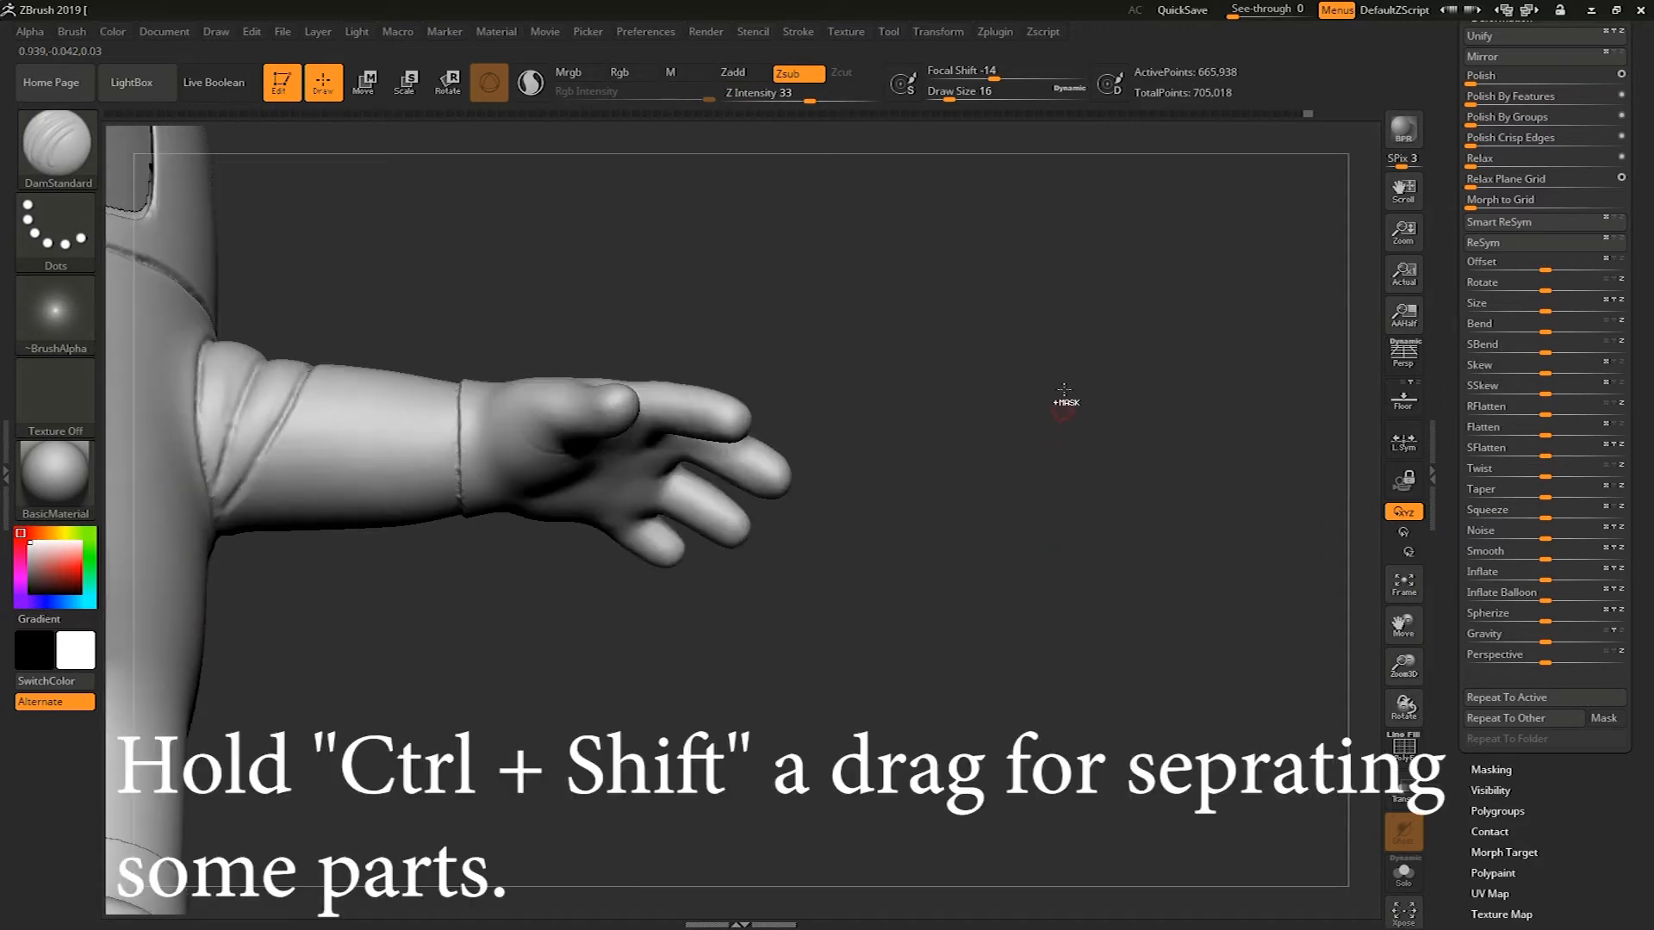
key("ctrl+shift")
left_click_drag(945, 229, 581, 506, "ctrl+shift")
mouse_move(521, 452)
left_mouse_down()
mouse_move(658, 528)
mouse_move(520, 458)
mouse_move(856, 539)
left_mouse_up()
left_click_drag(659, 556, 758, 561)
left_click_drag(644, 543, 960, 510)
left_click(941, 516)
mouse_move(794, 558)
left_mouse_down()
mouse_move(1020, 450)
mouse_move(1151, 342)
left_mouse_up()
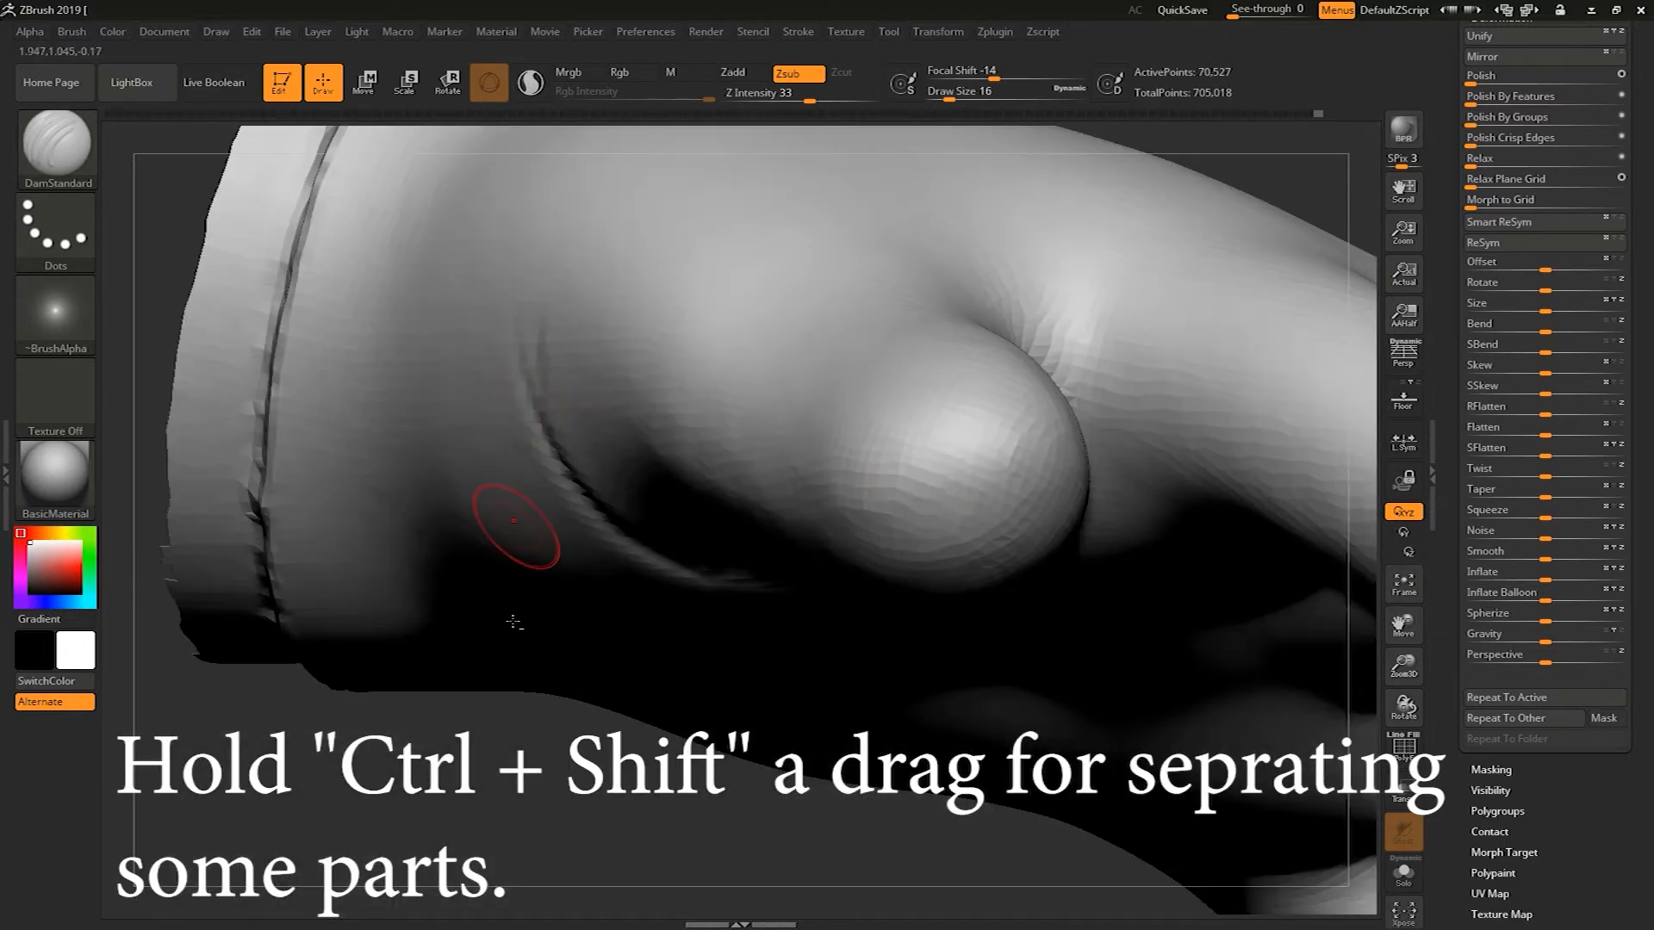
Carve a seam around the base of the glove's thumb with draw size 7
mouse_move(512, 762)
left_mouse_down("alt")
mouse_move(484, 709)
mouse_move(538, 702)
mouse_move(480, 761)
left_mouse_up("alt")
mouse_move(558, 625)
left_mouse_down()
mouse_move(509, 431)
mouse_move(518, 572)
left_mouse_up()
mouse_move(731, 263)
left_mouse_down()
mouse_move(717, 372)
mouse_move(578, 362)
mouse_move(507, 454)
left_mouse_up()
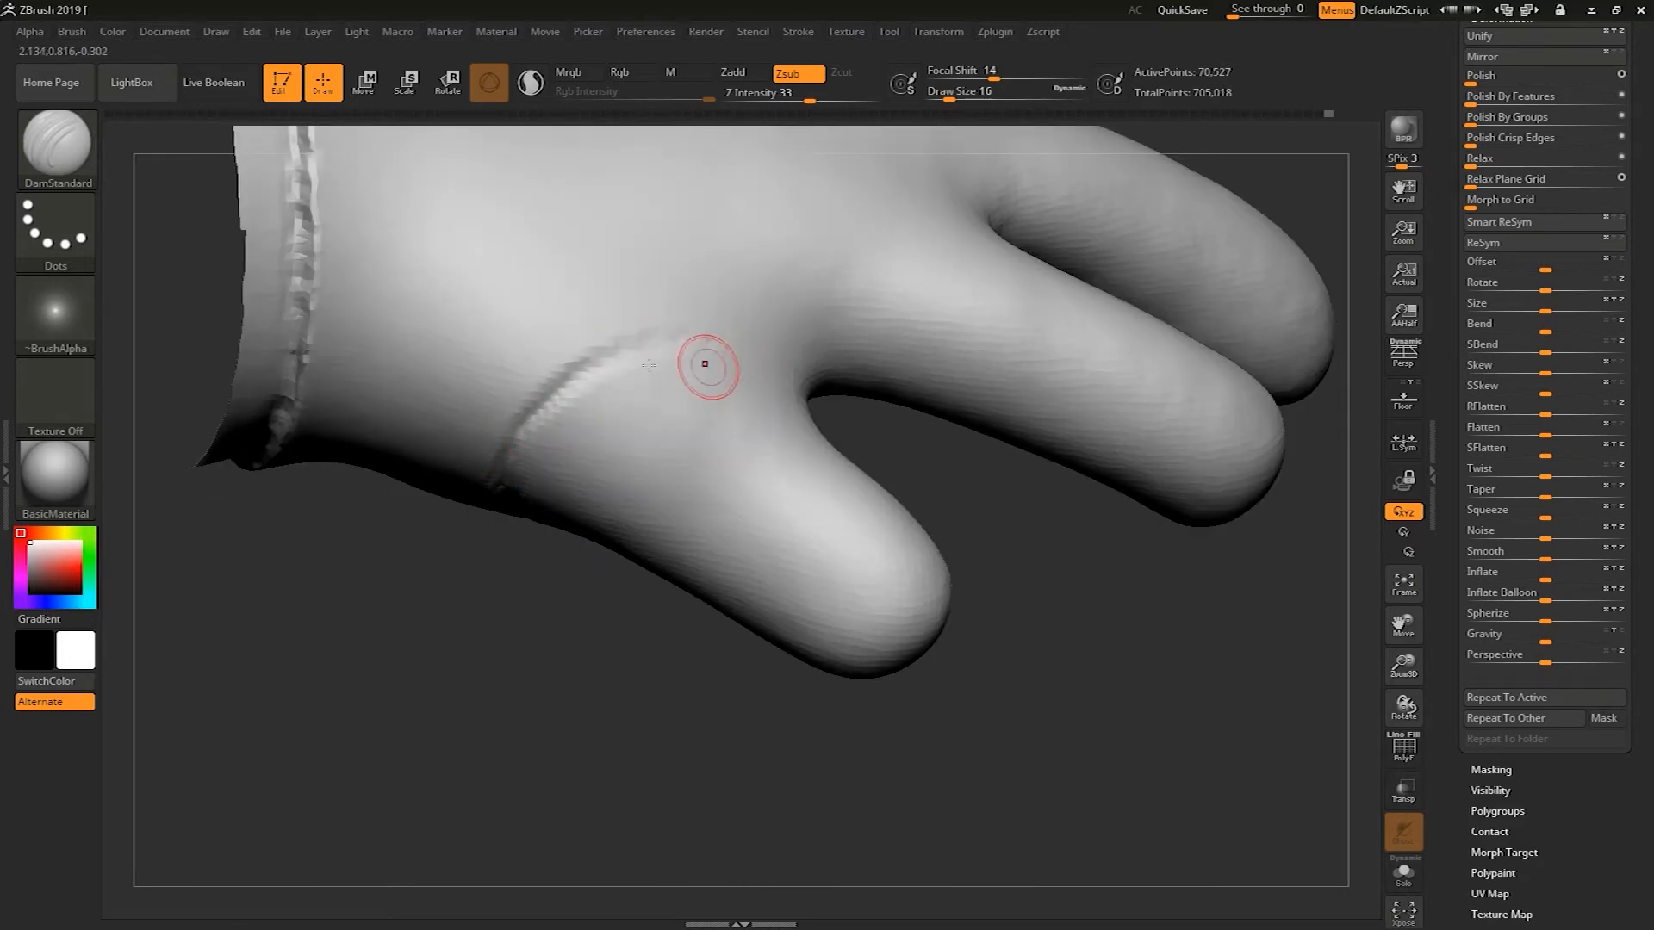
left_click_drag(840, 469, 889, 491)
mouse_move(699, 393)
left_mouse_down()
mouse_move(835, 377)
mouse_move(600, 368)
left_mouse_up()
key("s")
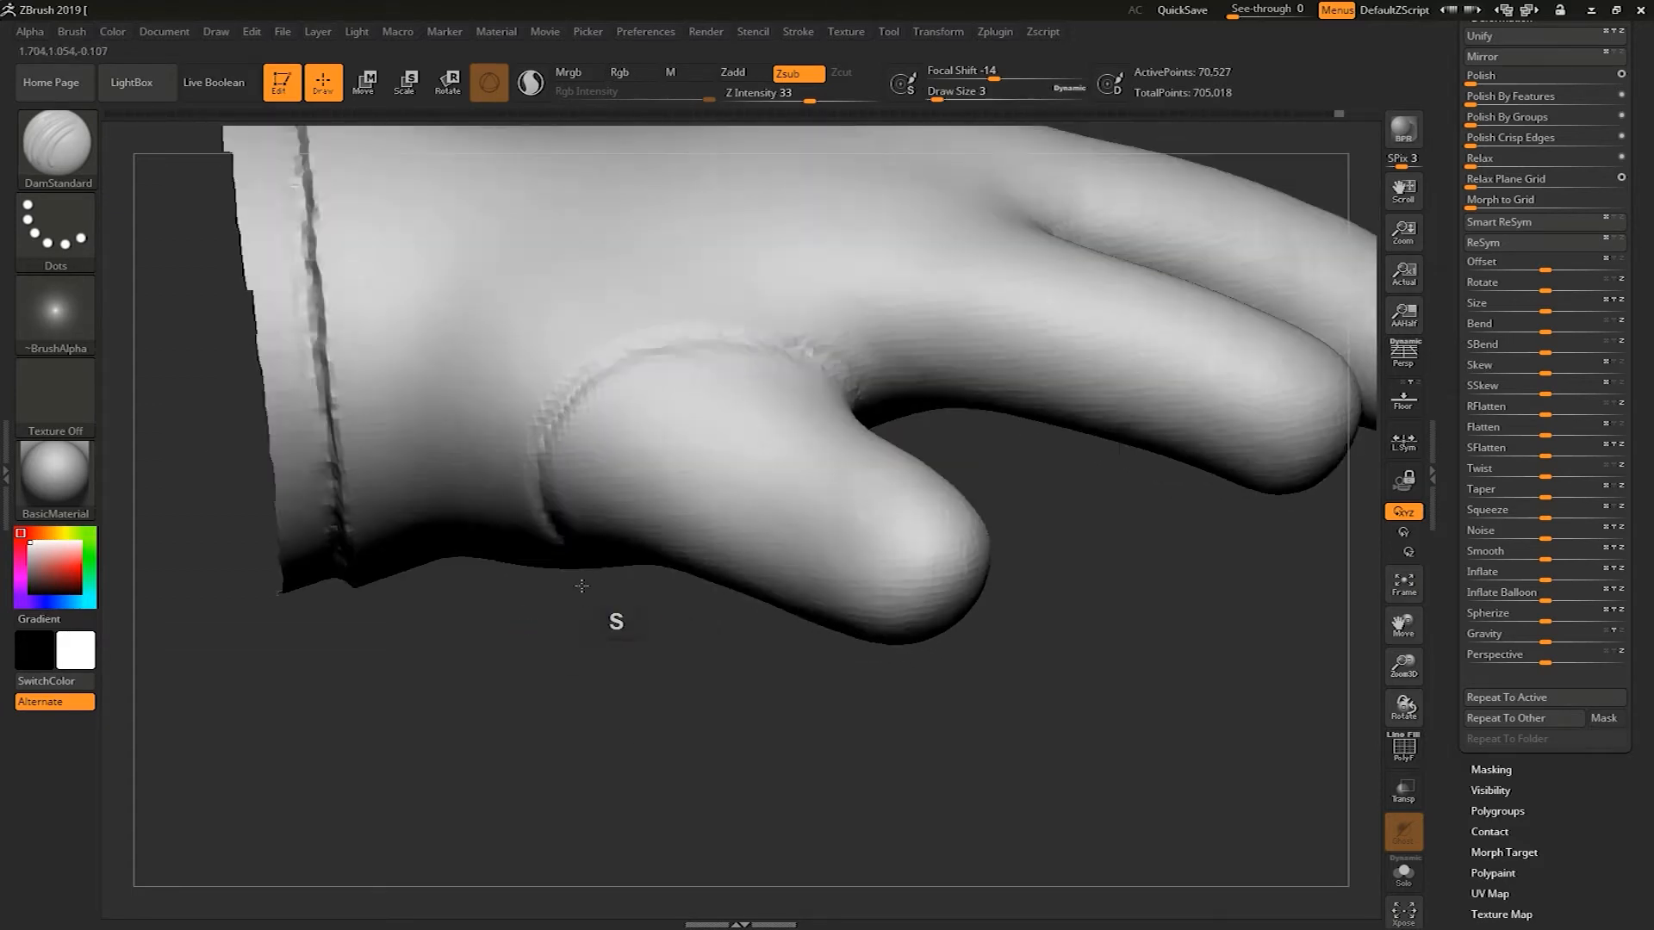
key("s")
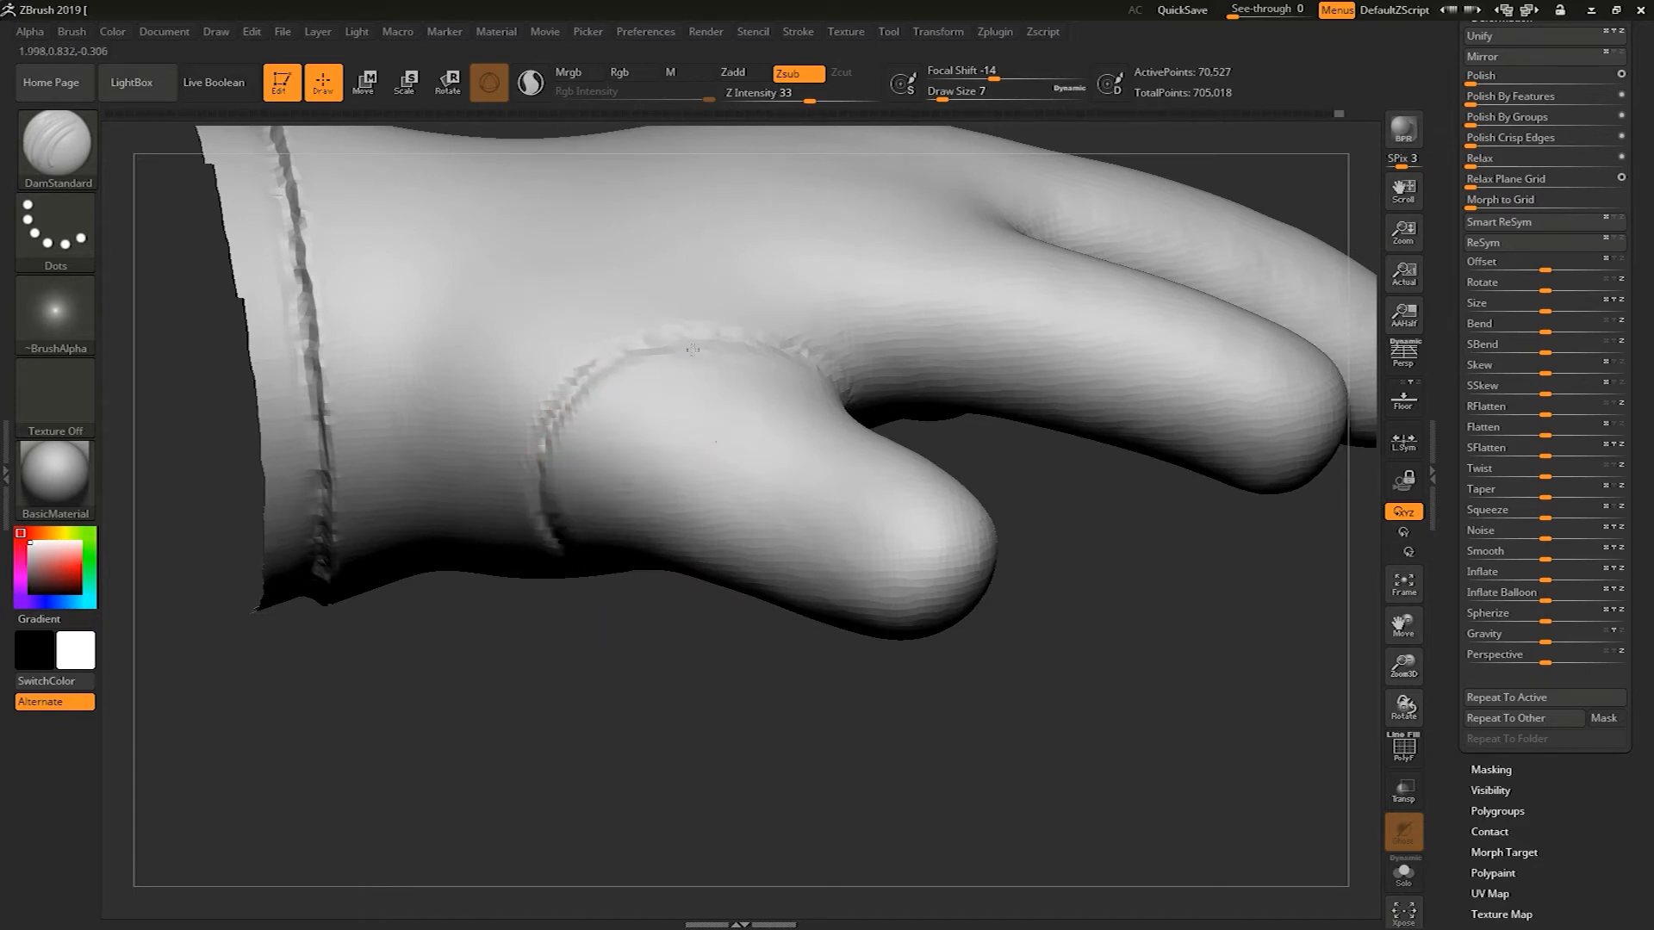
left_click_drag(592, 584, 616, 502)
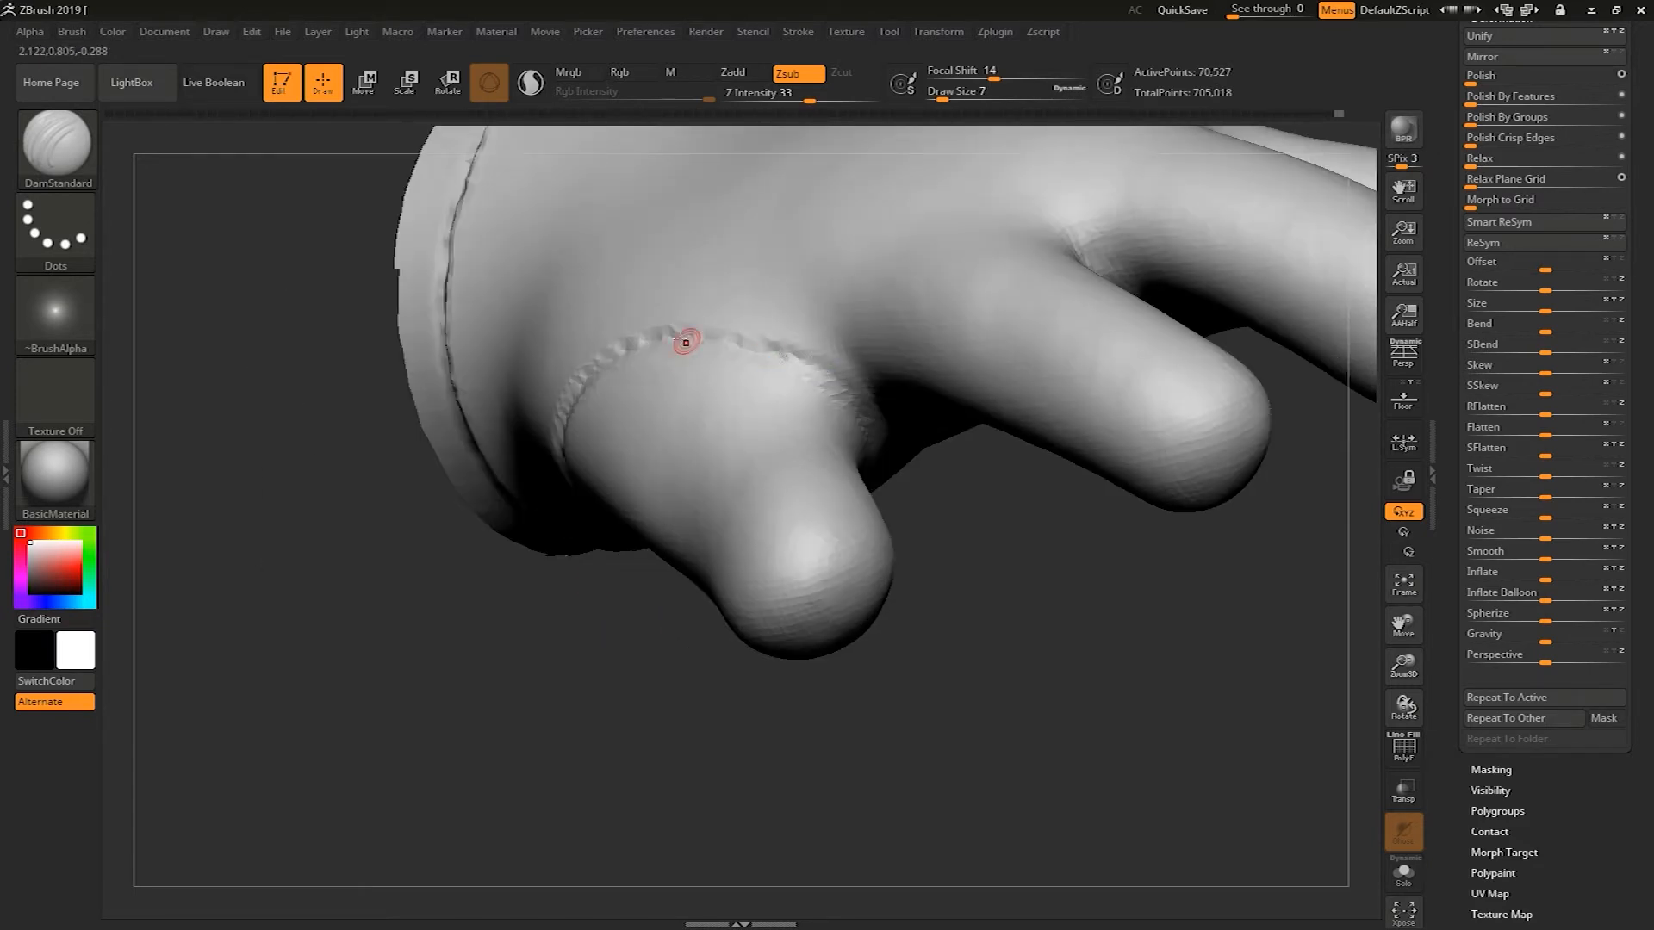
left_click_drag(1003, 618, 863, 425)
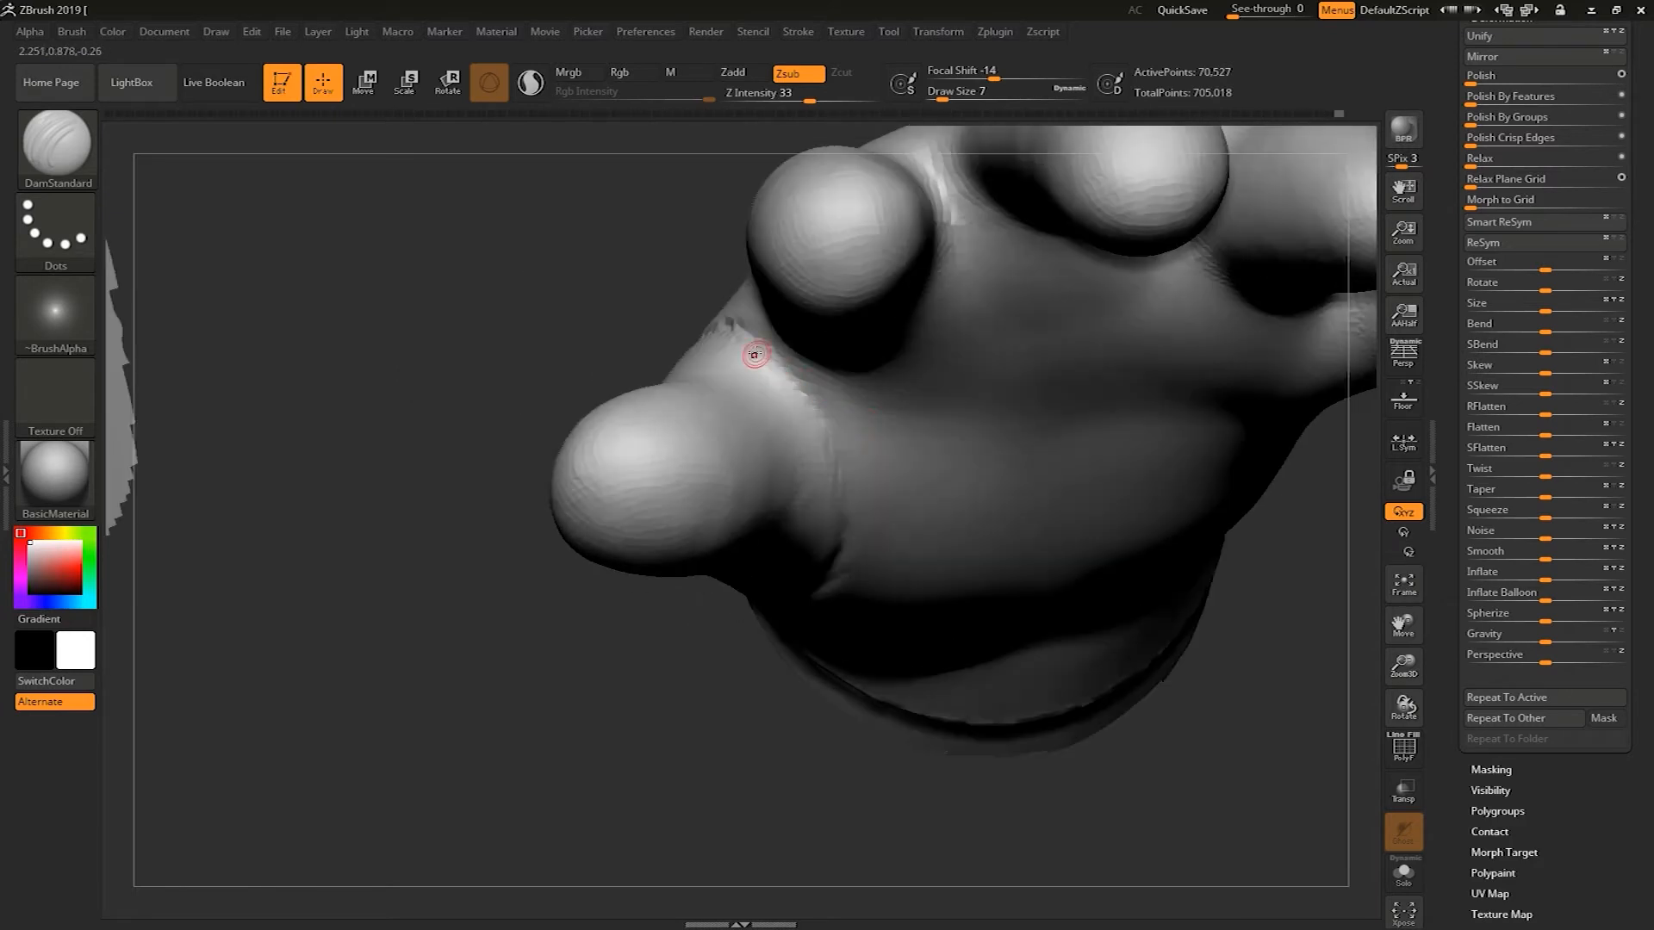
left_click_drag(750, 328, 774, 353)
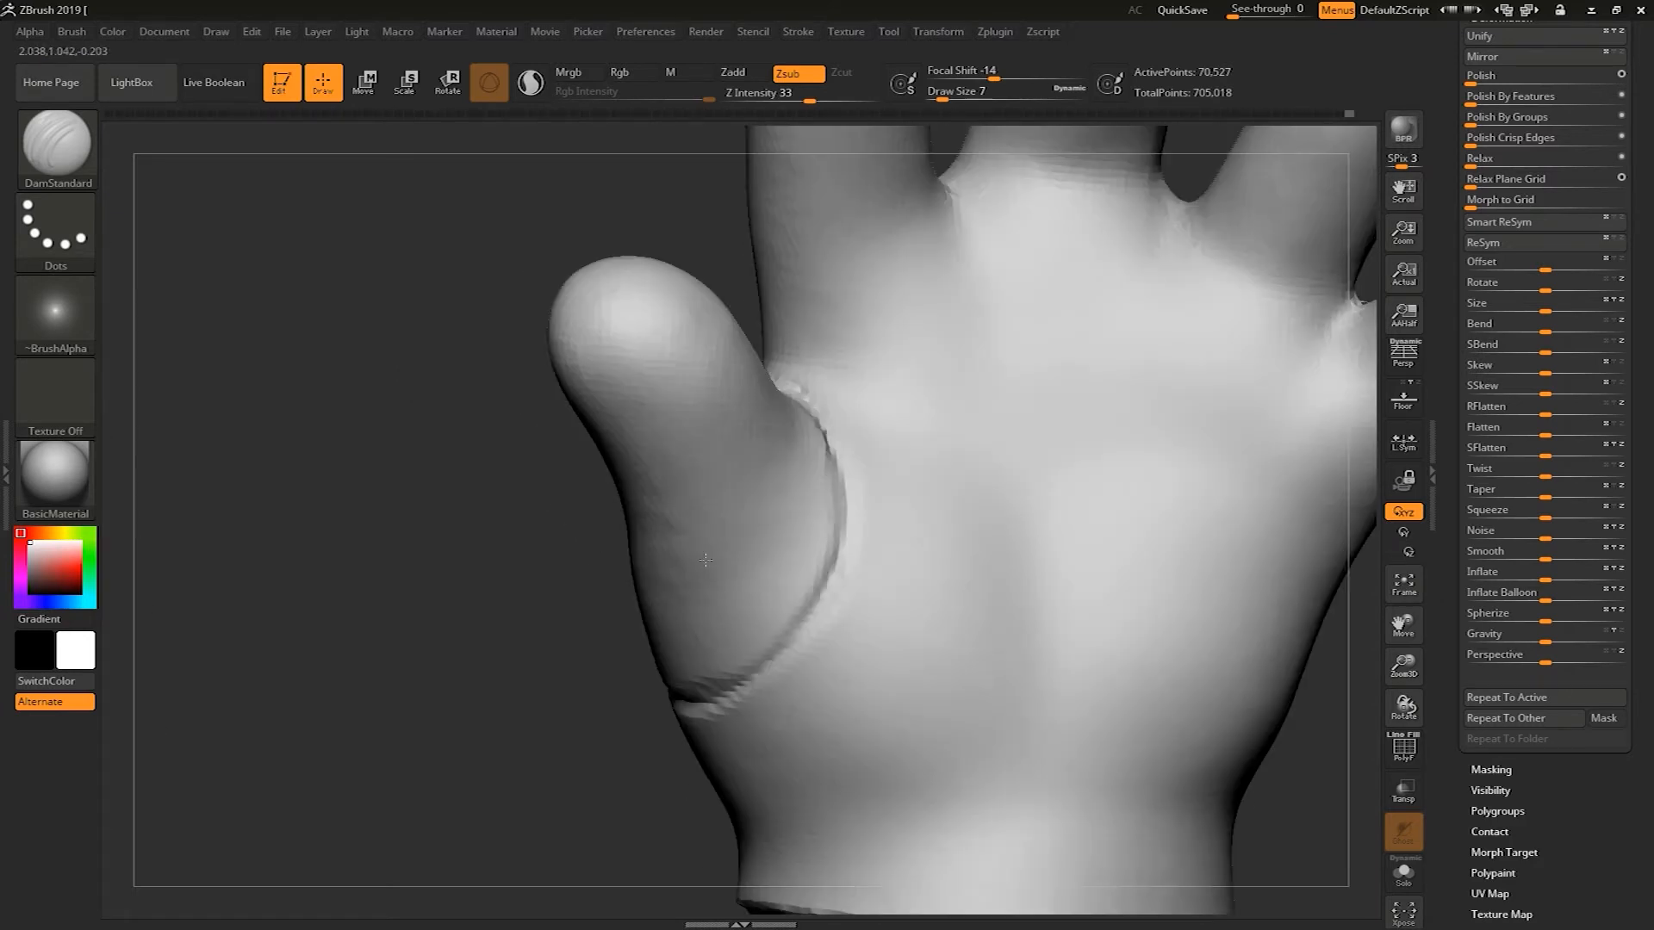
left_click(830, 447)
mouse_move(829, 447)
left_mouse_down()
mouse_move(805, 626)
mouse_move(720, 690)
mouse_move(811, 577)
mouse_move(814, 418)
left_mouse_up()
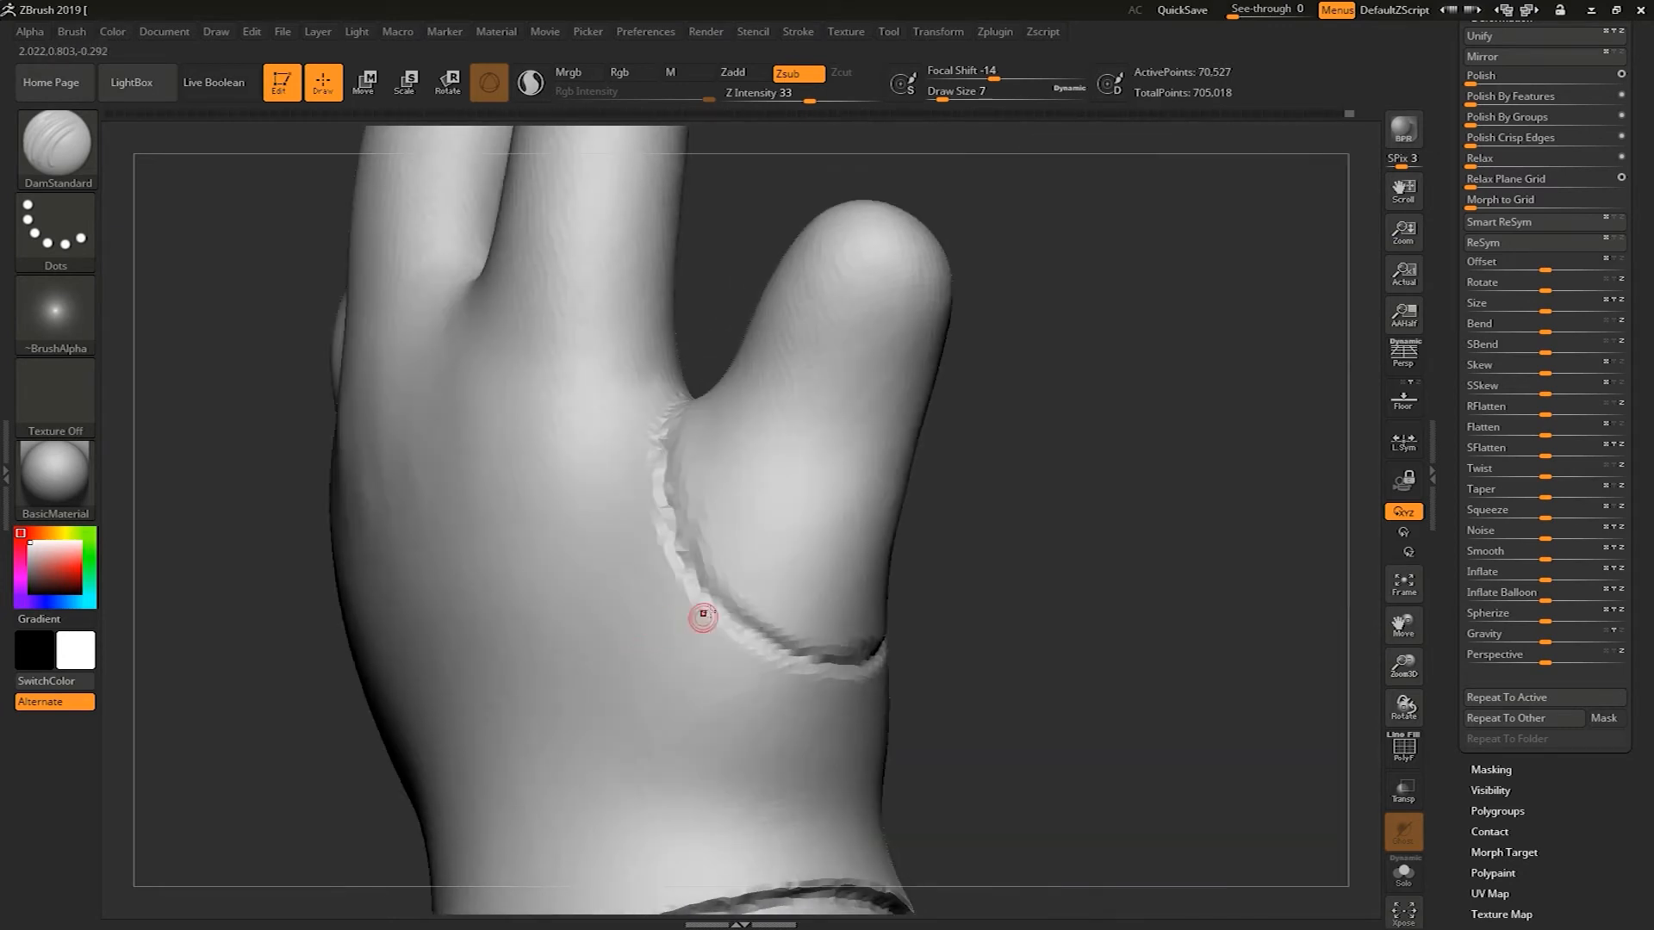
left_click_drag(689, 569, 709, 584)
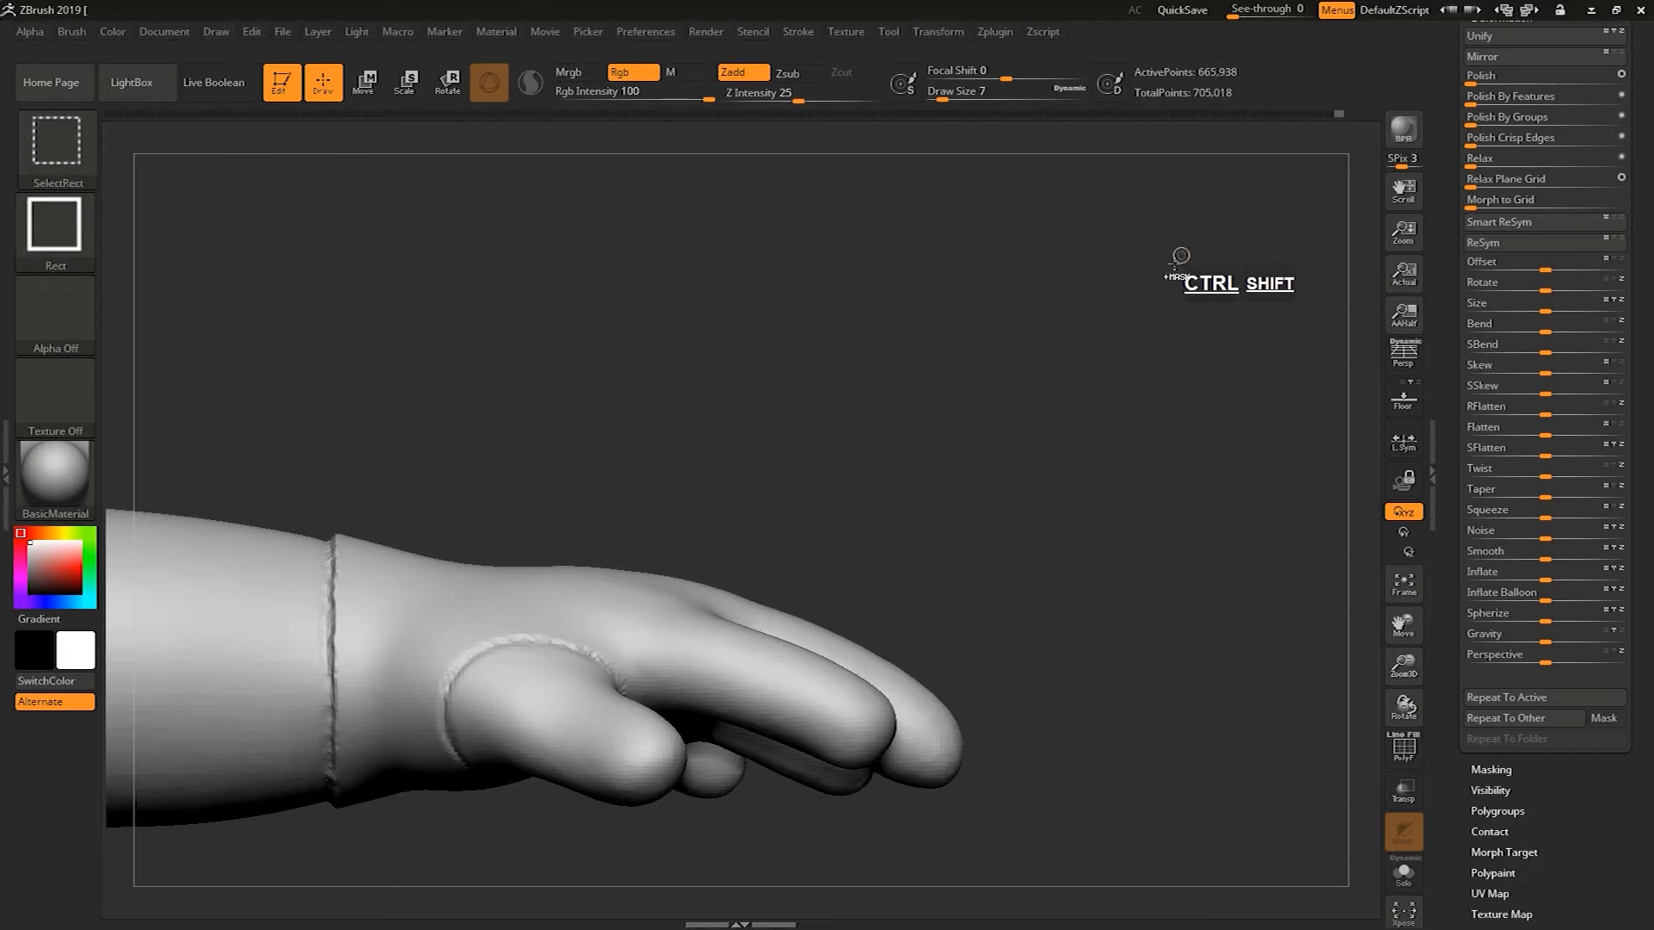
Unhide the whole model and smooth the torso's side below the arm
left_click_drag(1130, 447, 1123, 262, "alt")
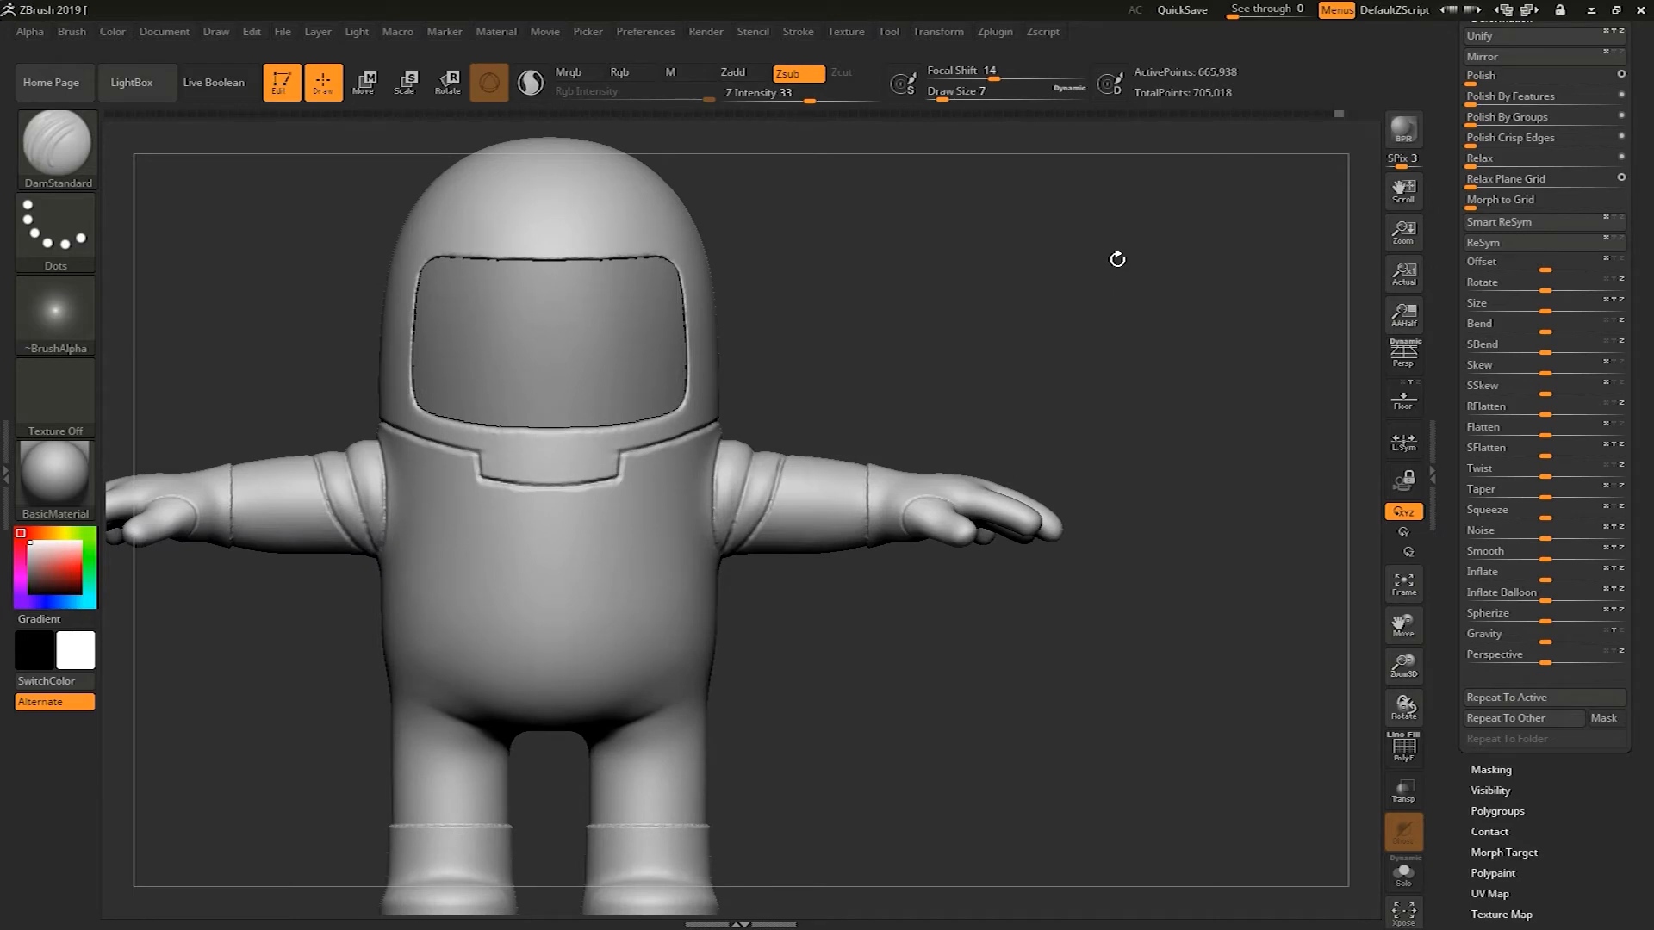
left_click_drag(946, 315, 903, 394, "alt")
key("s")
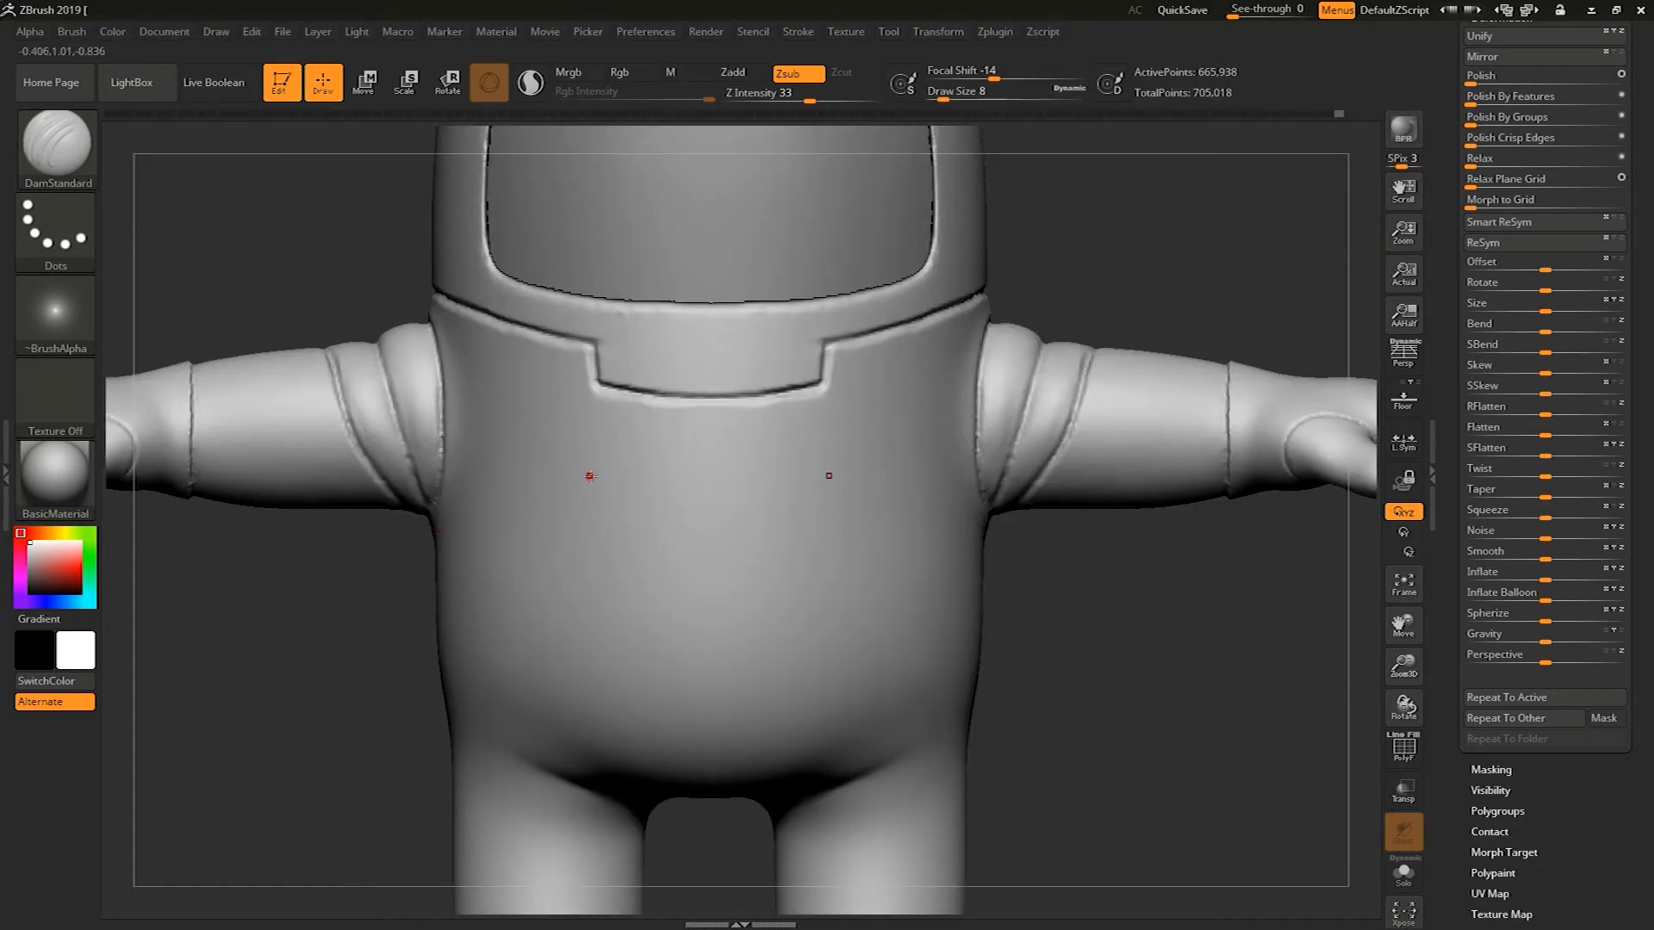
left_click_drag(1181, 236, 1243, 240, "alt")
left_click_drag(1137, 683, 1199, 679, "alt")
left_click_drag(1199, 679, 1221, 653)
left_click_drag(1193, 590, 918, 504, "alt")
key("s")
mouse_move(1086, 544)
left_mouse_down()
mouse_move(970, 484)
mouse_move(979, 470)
left_mouse_up()
mouse_move(863, 455)
left_mouse_down()
mouse_move(983, 470)
mouse_move(970, 495)
mouse_move(962, 478)
mouse_move(862, 479)
left_mouse_up()
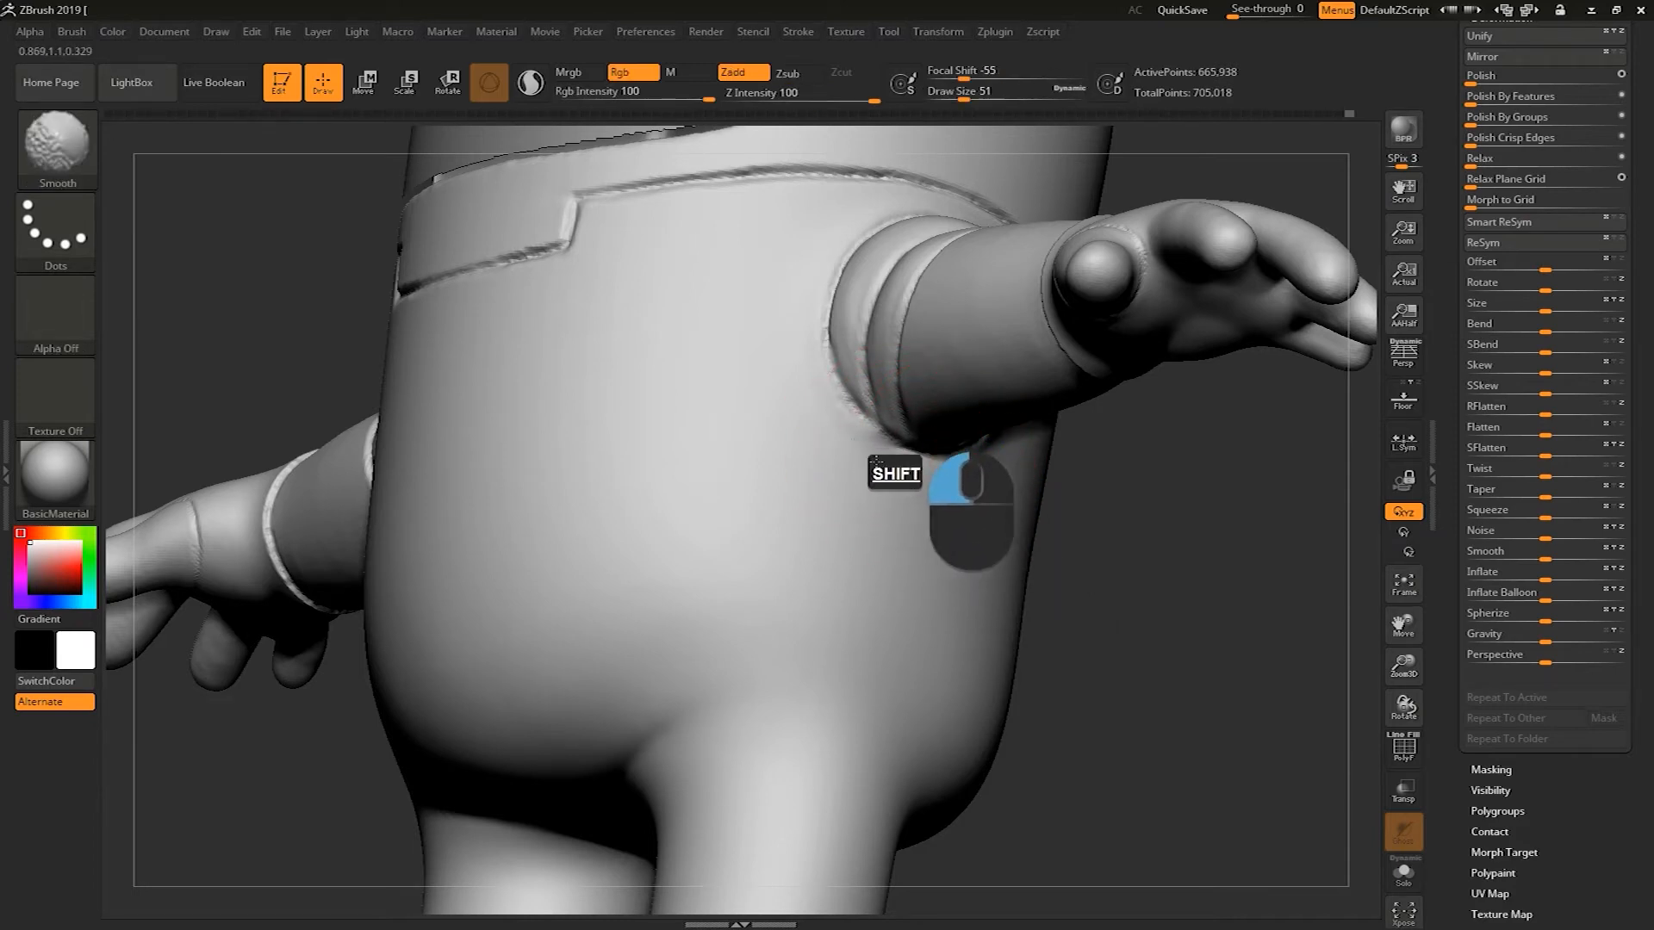
mouse_move(1069, 596)
left_mouse_down("shift")
mouse_move(1100, 583)
mouse_move(1108, 609)
left_mouse_up("shift")
Set draw size 29 and undo the recent torso strokes
key("s")
left_click_drag(665, 485, 657, 484)
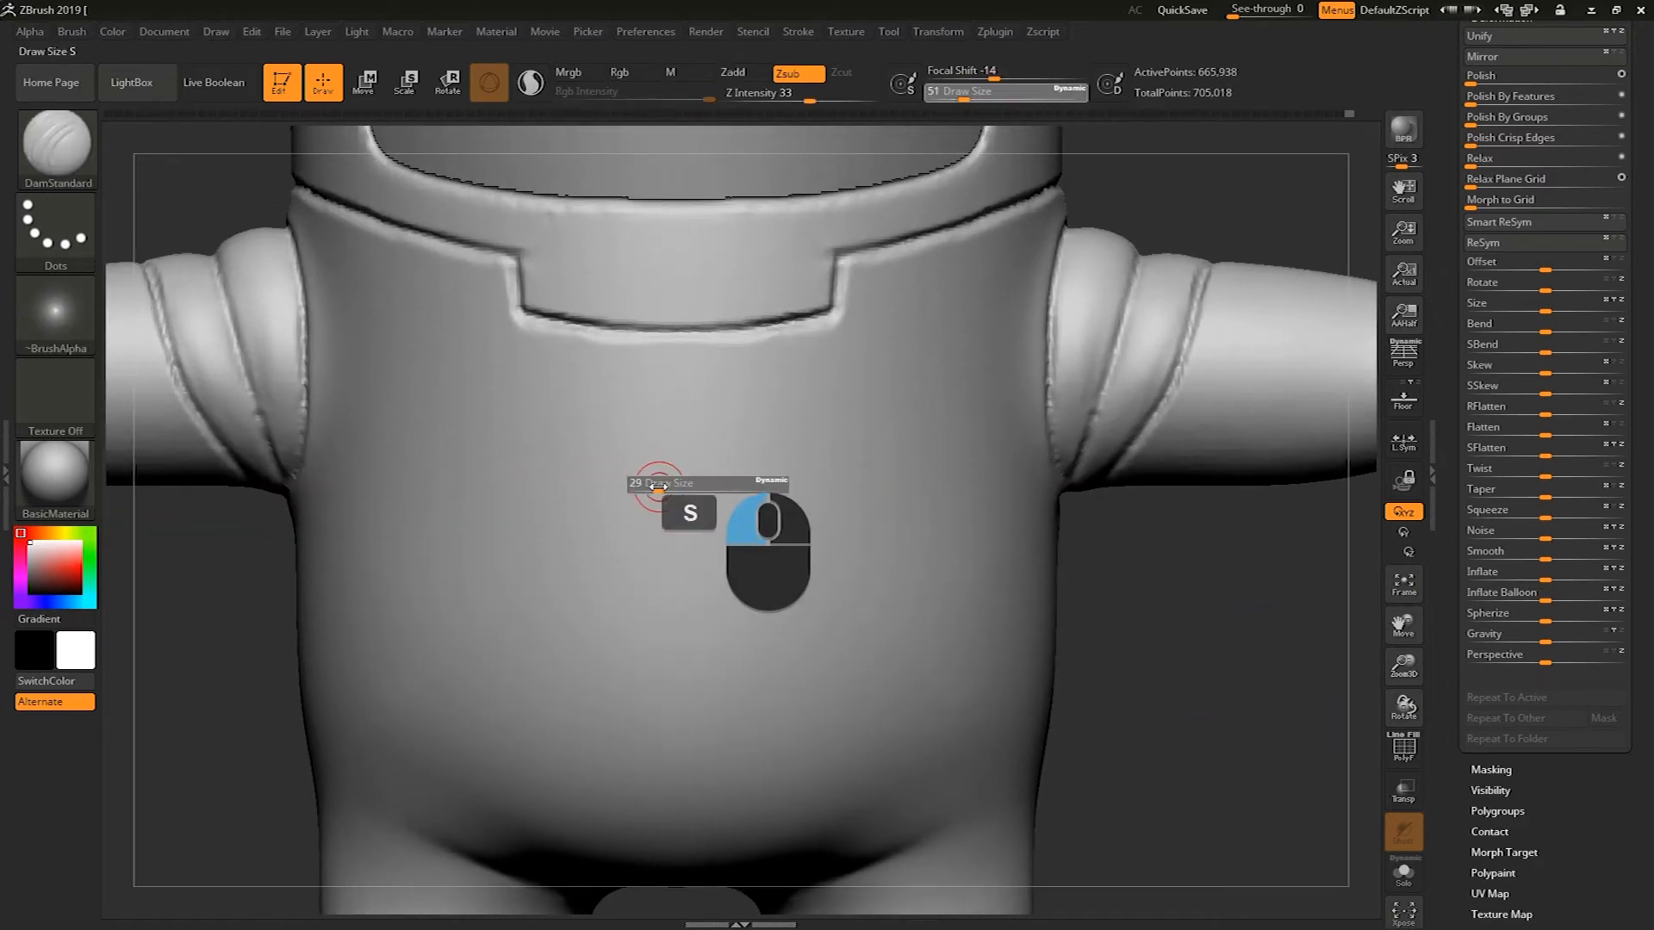
key("ctrl+z")
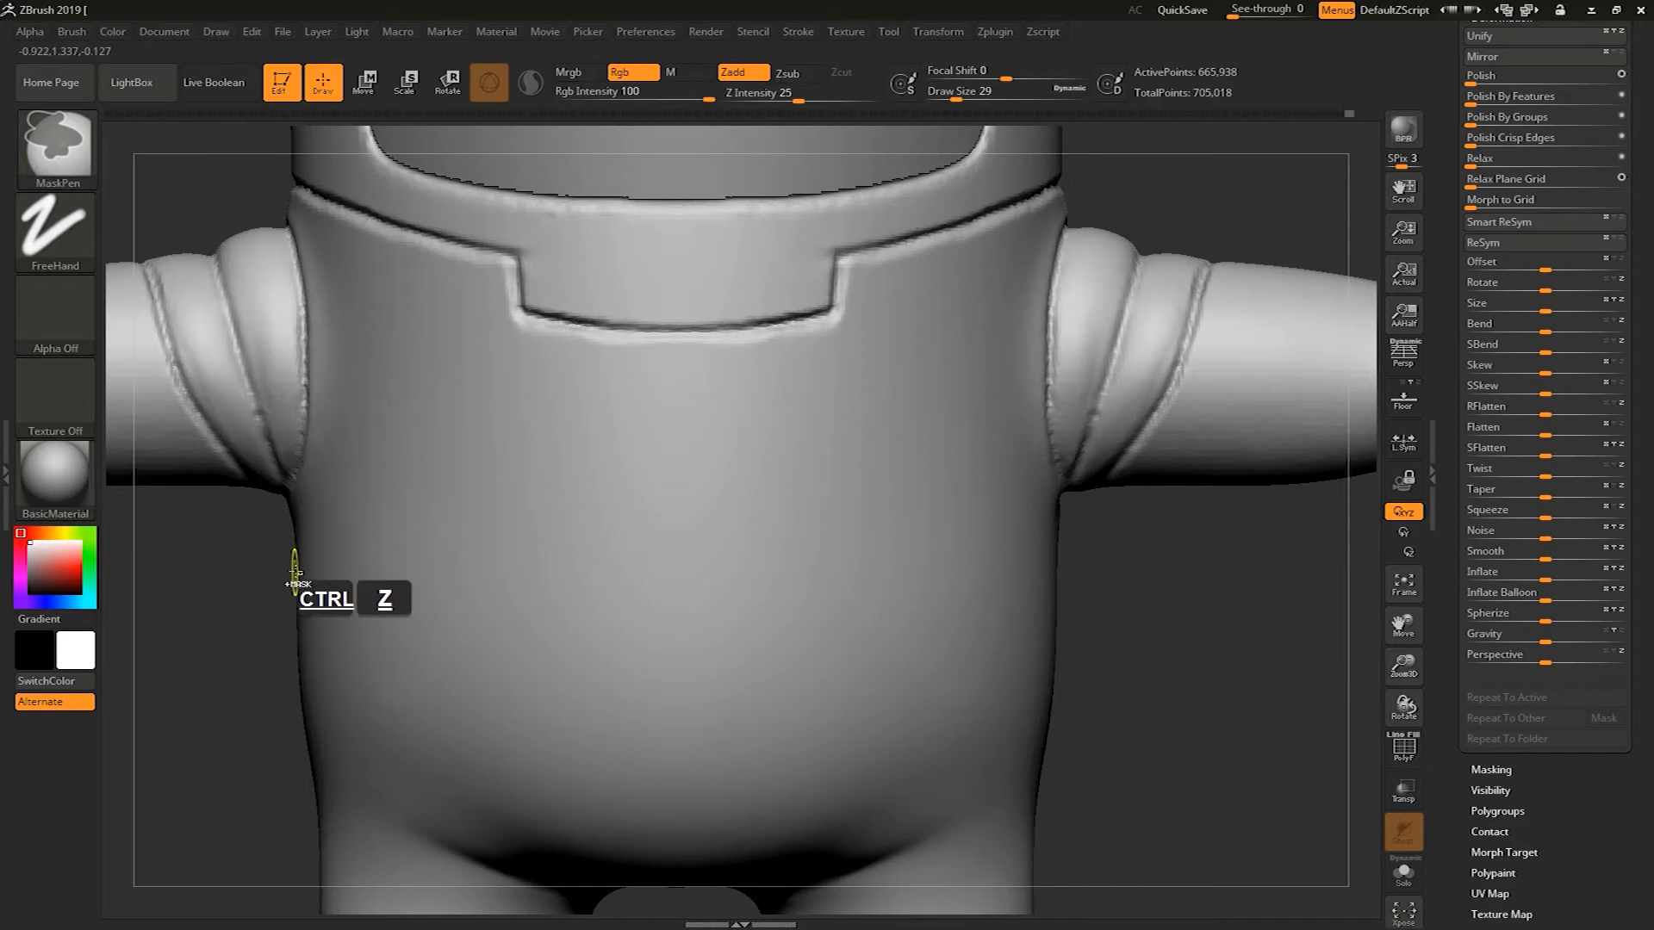
key("ctrl+z")
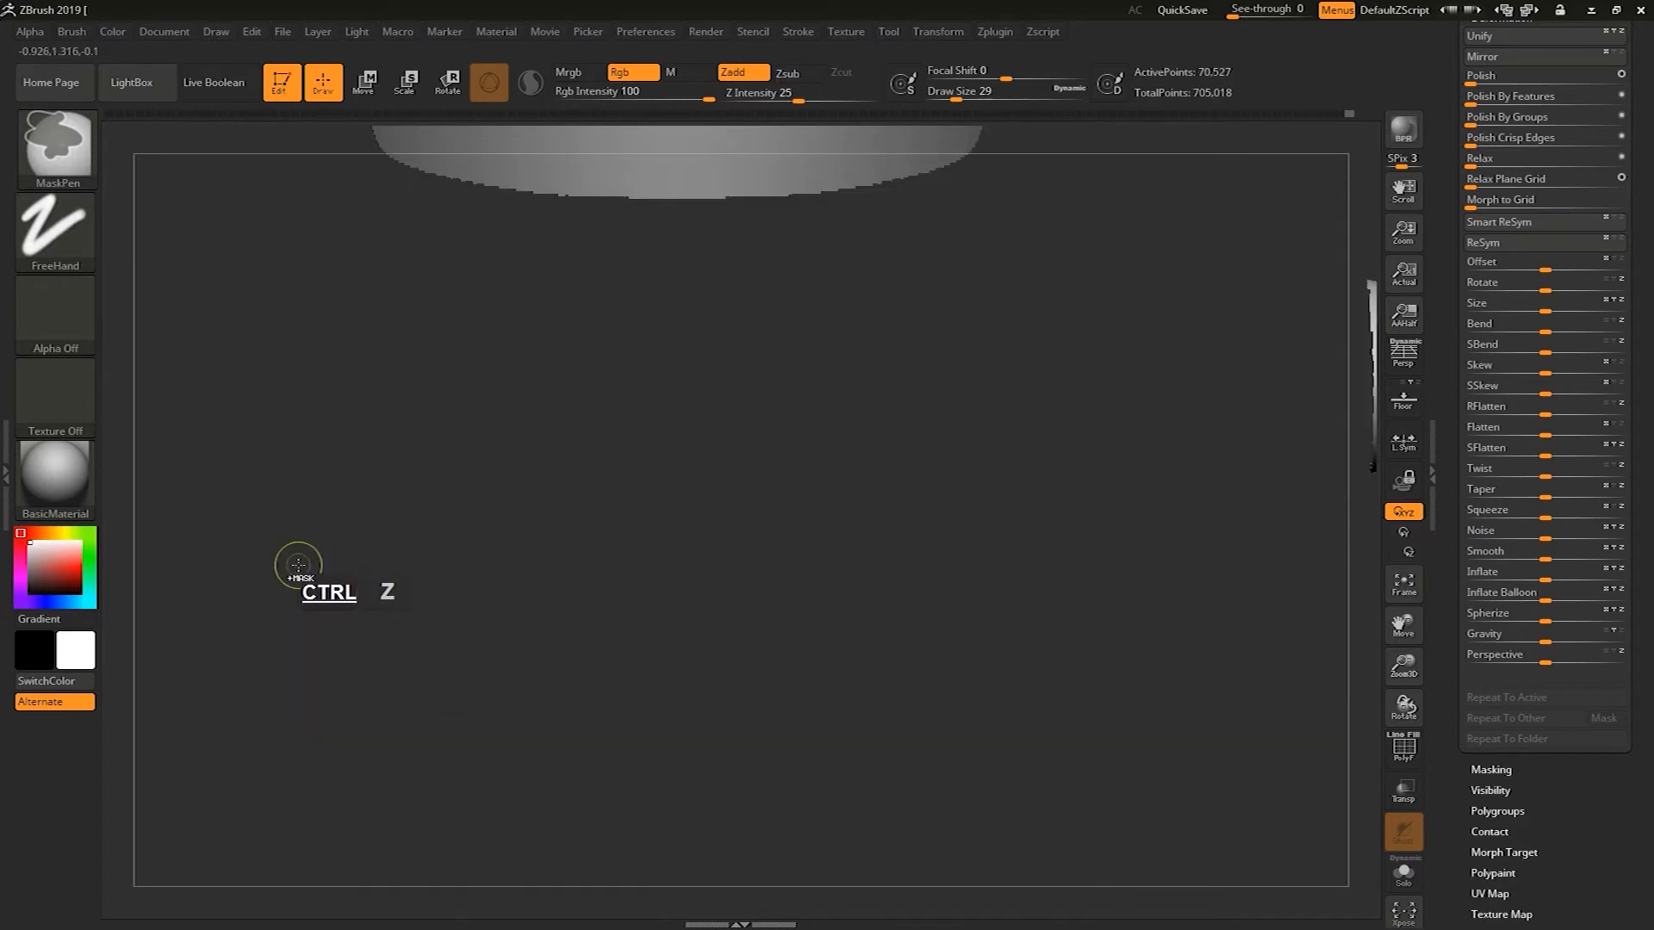
left_click(1334, 174, "ctrl+shift")
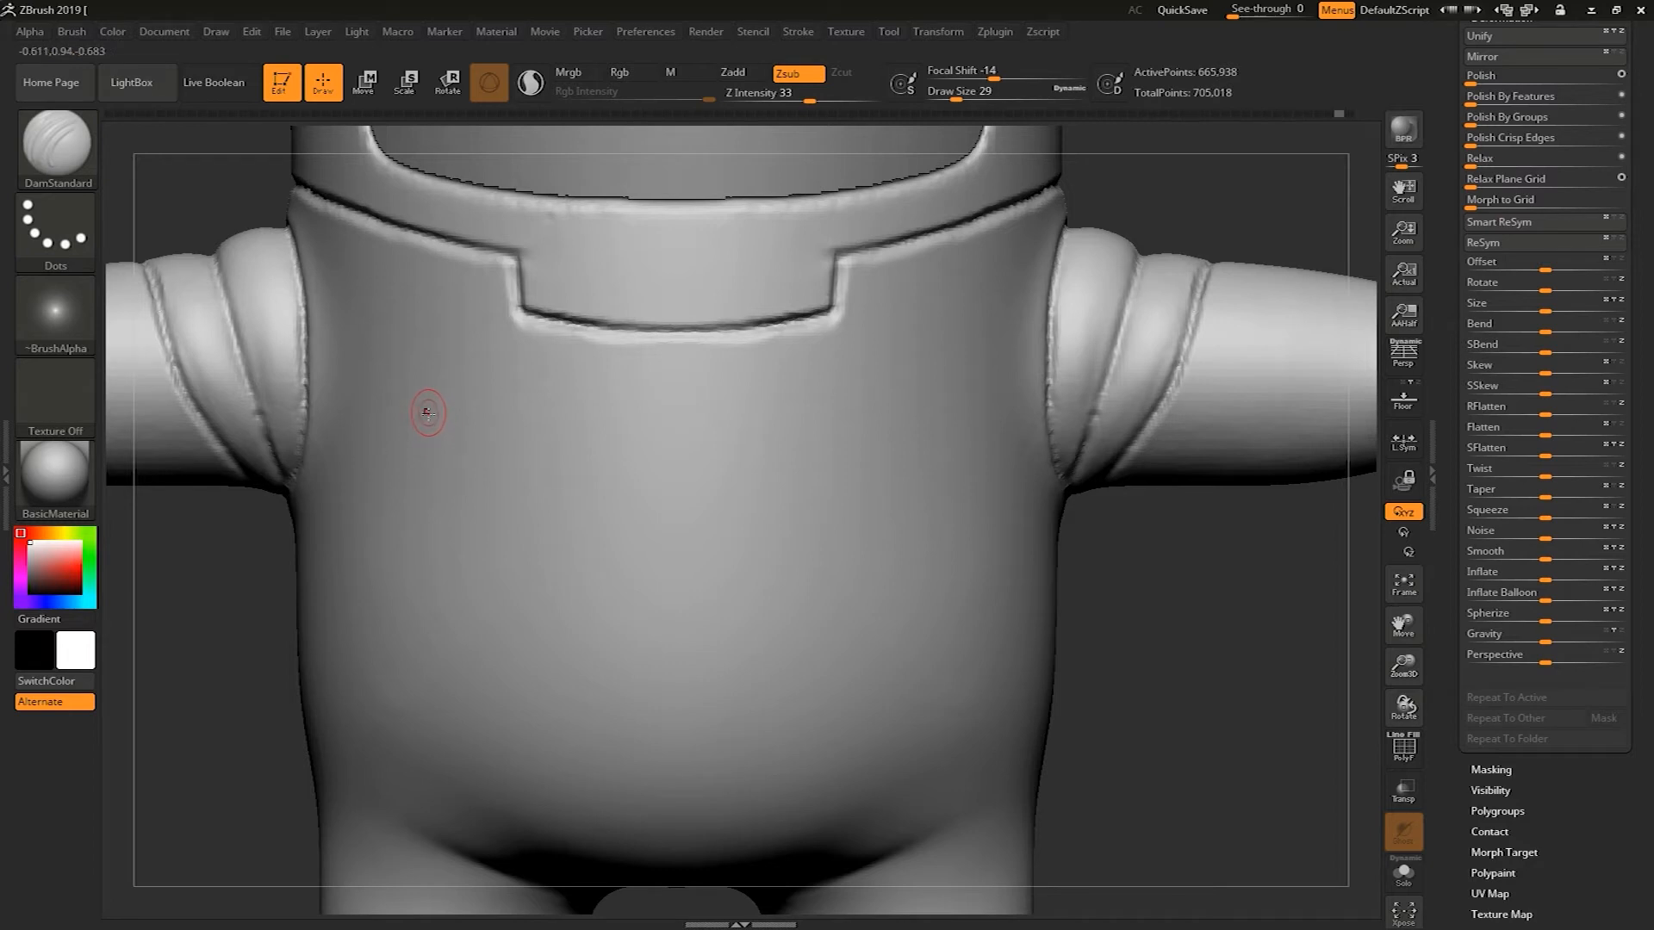
Mask a rectangular patch on the chest below the collar
key("ctrl")
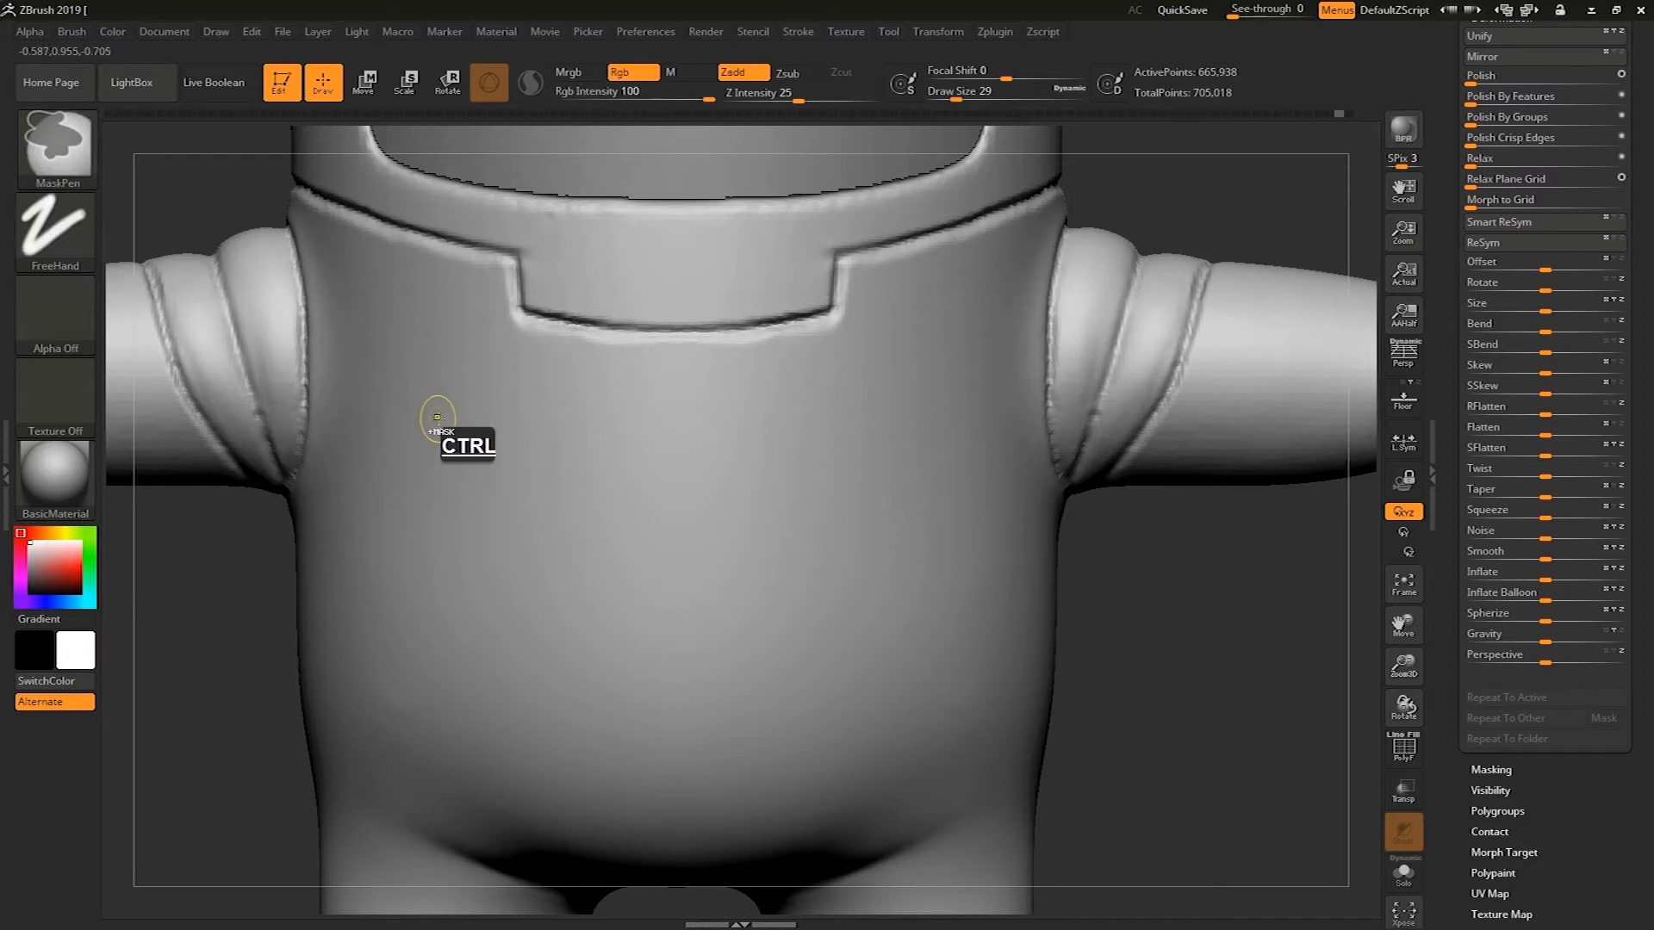
mouse_move(440, 418)
left_mouse_down("ctrl")
mouse_move(438, 441)
mouse_move(438, 415)
mouse_move(645, 415)
mouse_move(642, 435)
left_mouse_up("ctrl")
key("ctrl+z")
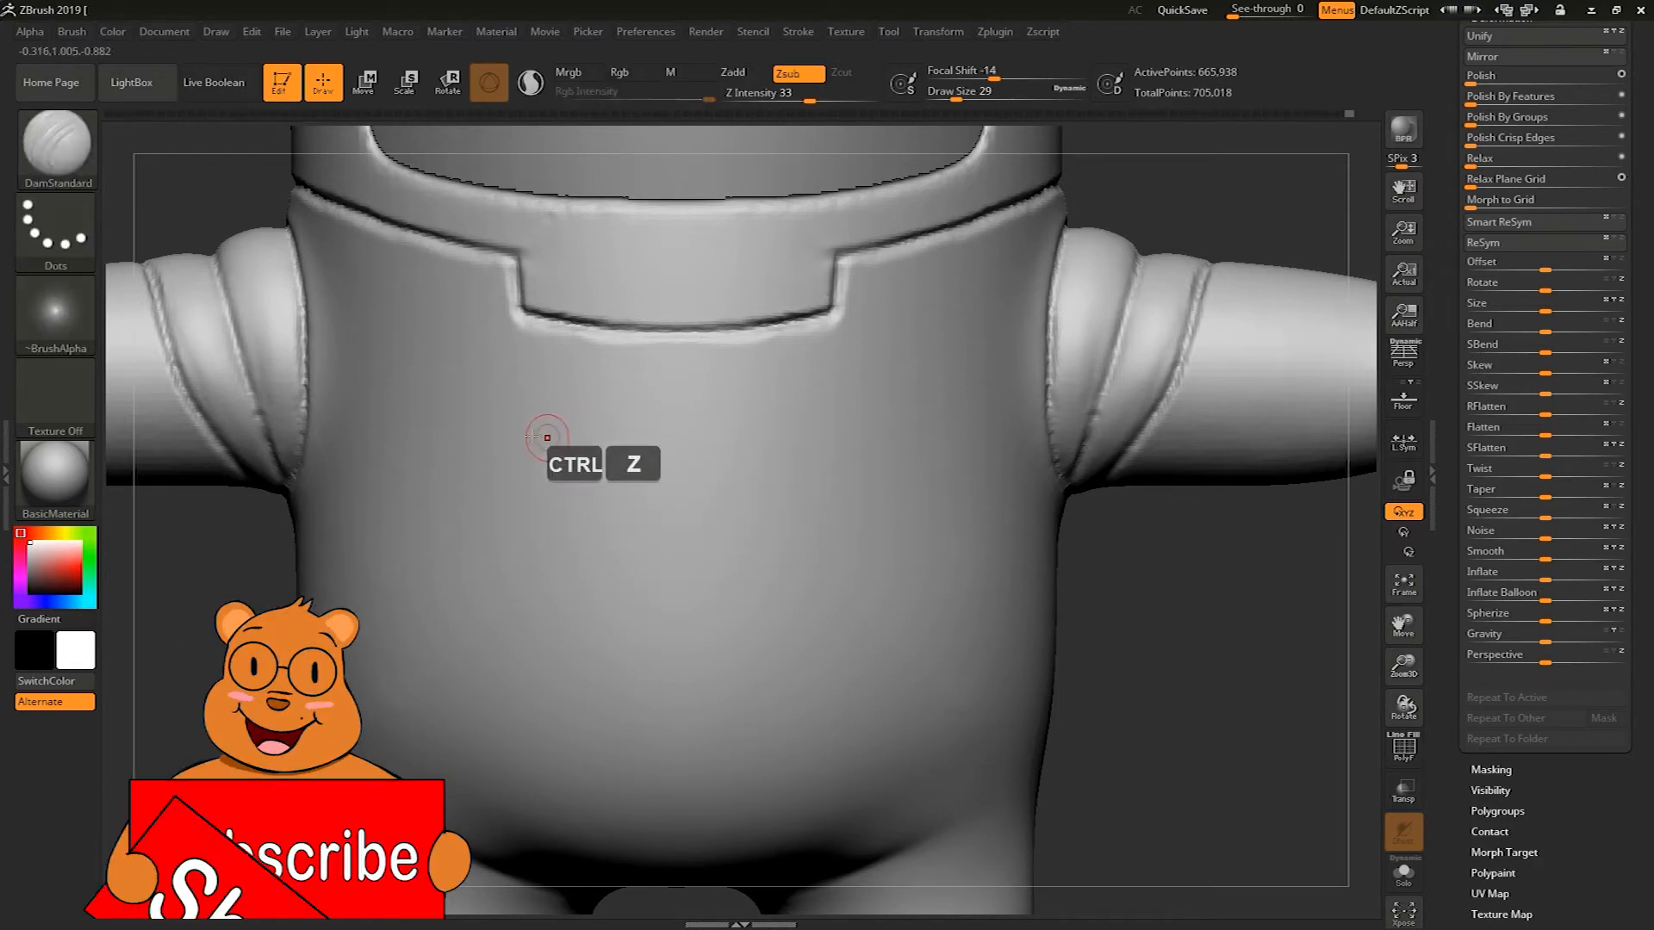
left_click_drag(436, 431, 690, 440, "ctrl")
key("ctrl+z")
mouse_move(441, 436)
left_mouse_down("ctrl")
mouse_move(726, 467)
mouse_move(454, 449)
mouse_move(447, 501)
mouse_move(697, 520)
mouse_move(739, 478)
mouse_move(663, 524)
mouse_move(542, 522)
mouse_move(465, 510)
mouse_move(463, 484)
mouse_move(702, 495)
mouse_move(745, 450)
mouse_move(749, 572)
left_mouse_up("ctrl")
mouse_move(388, 541)
left_mouse_down("ctrl+alt")
mouse_move(619, 569)
mouse_move(730, 569)
mouse_move(428, 545)
mouse_move(749, 552)
left_mouse_up("ctrl+alt")
mouse_move(435, 418)
left_mouse_down("ctrl+alt")
mouse_move(418, 457)
mouse_move(428, 549)
left_mouse_up("ctrl+alt")
mouse_move(403, 408)
left_mouse_down("ctrl+alt")
mouse_move(500, 429)
mouse_move(749, 428)
left_mouse_up("ctrl+alt")
left_click_drag(461, 418, 758, 429, "ctrl+alt")
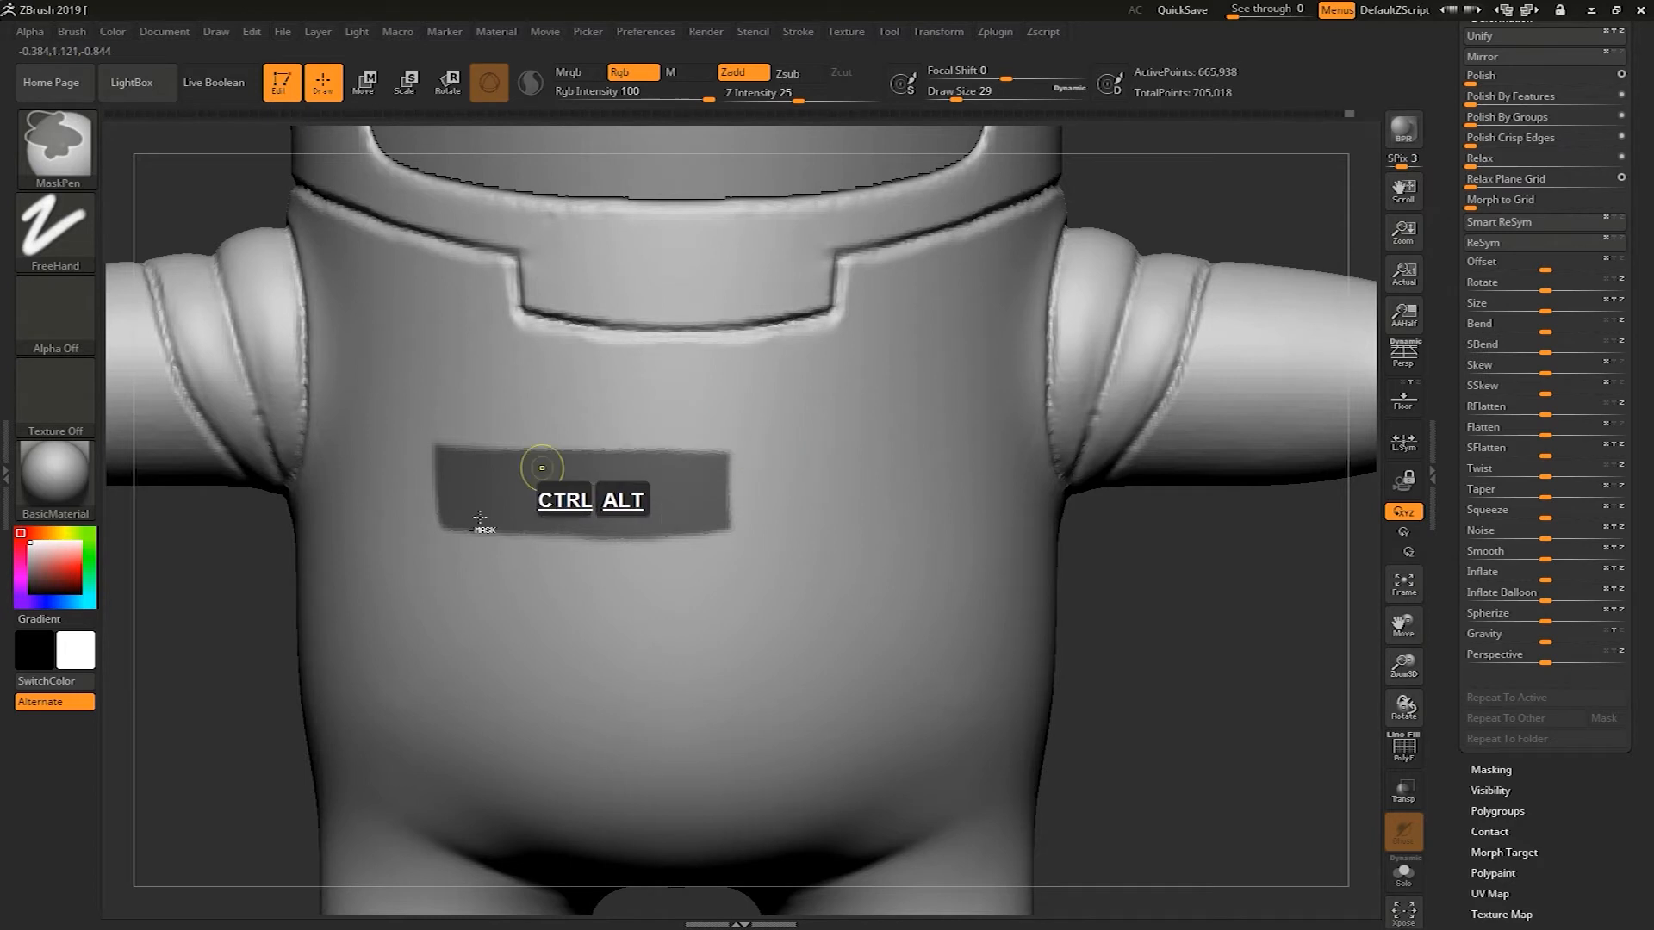
mouse_move(405, 551)
left_mouse_down("ctrl+alt")
mouse_move(713, 556)
mouse_move(697, 554)
left_mouse_up("ctrl+alt")
mouse_move(462, 416)
left_mouse_down("ctrl+alt")
mouse_move(429, 410)
mouse_move(420, 586)
left_mouse_up("ctrl+alt")
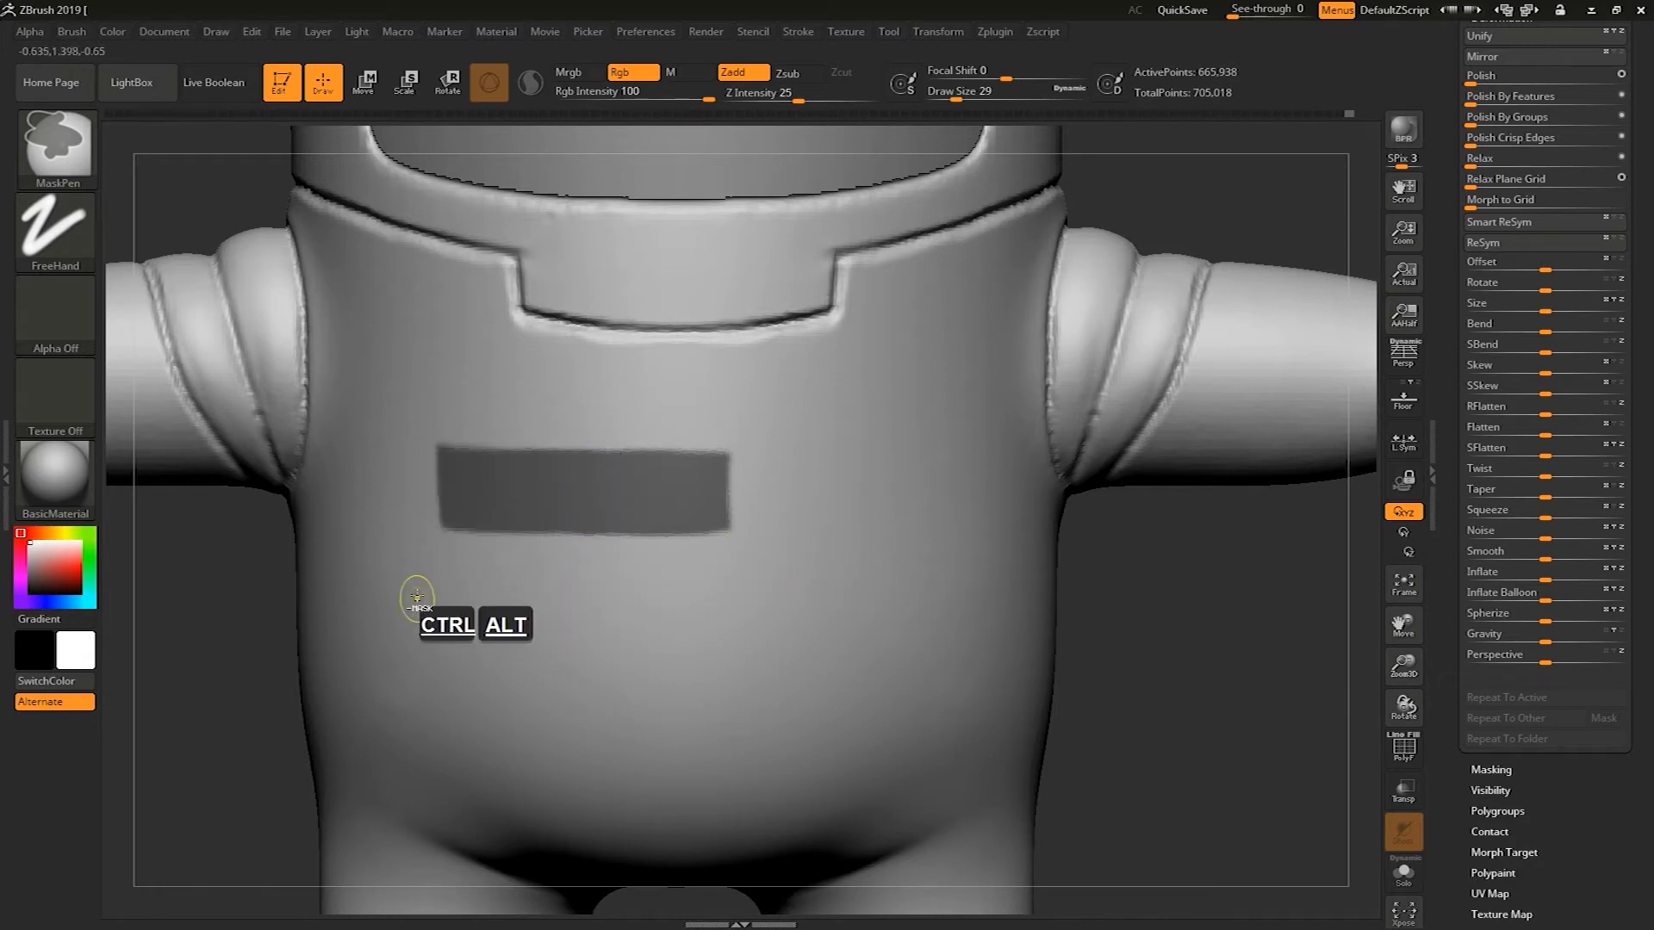
Straighten the chest patch mask's edges with draw size 14
left_click_drag(207, 671, 223, 700, "alt")
key("s")
key("s")
mouse_move(451, 489)
left_mouse_down()
mouse_move(368, 458)
mouse_move(431, 469)
left_mouse_up()
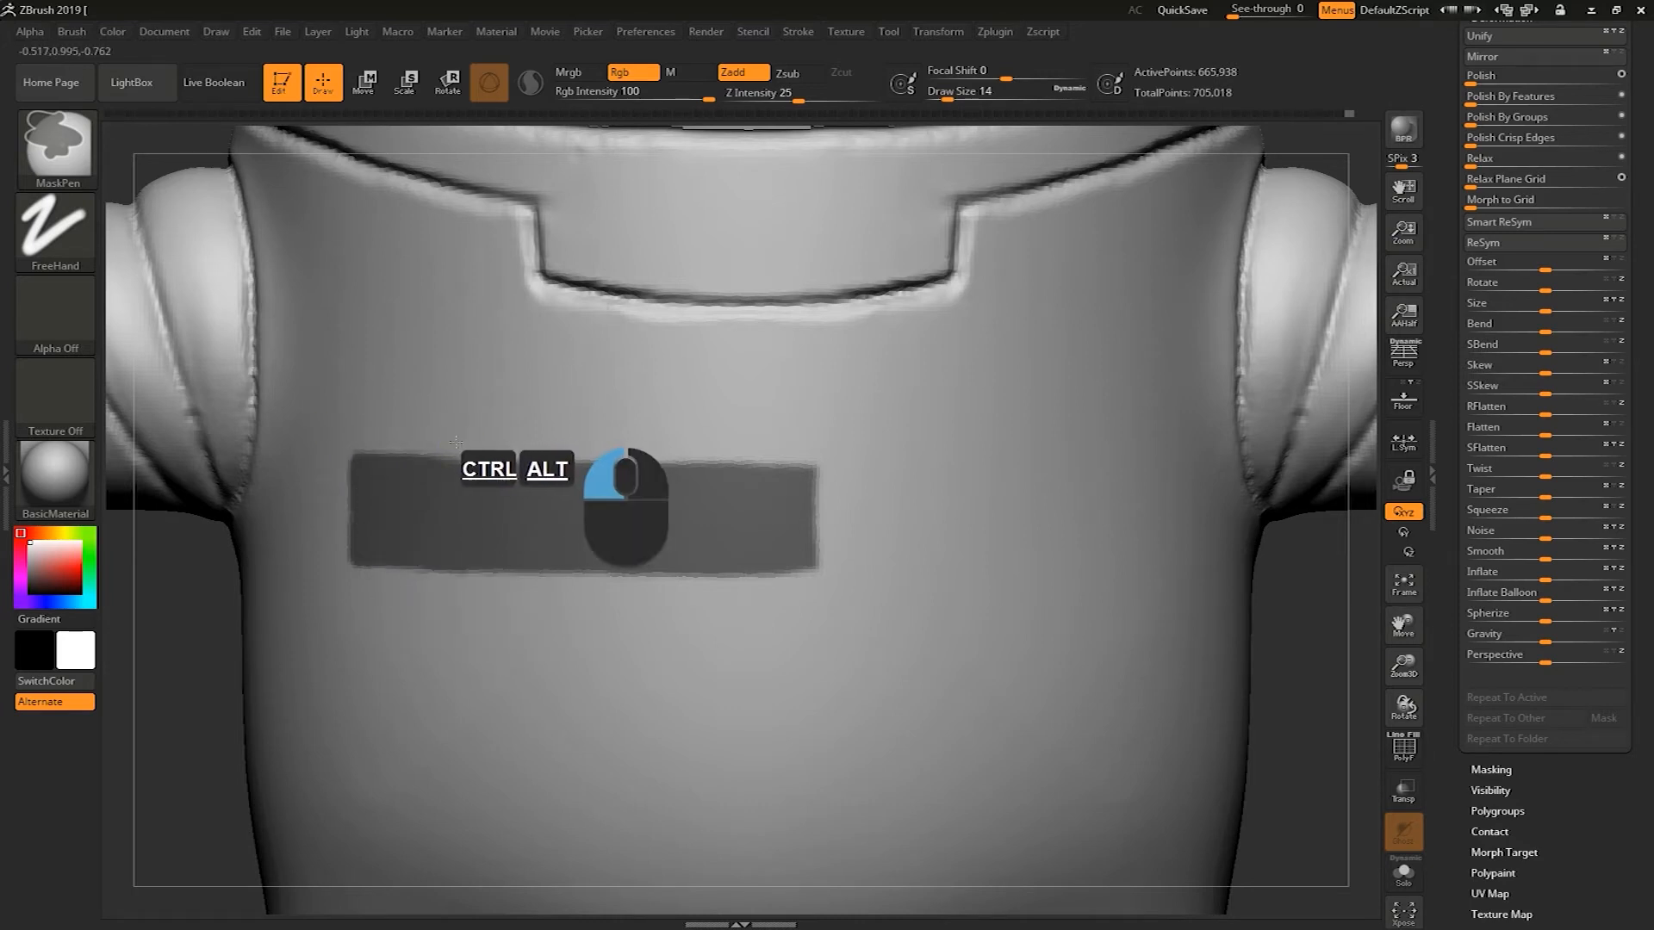
left_click_drag(411, 445, 326, 447, "ctrl+alt")
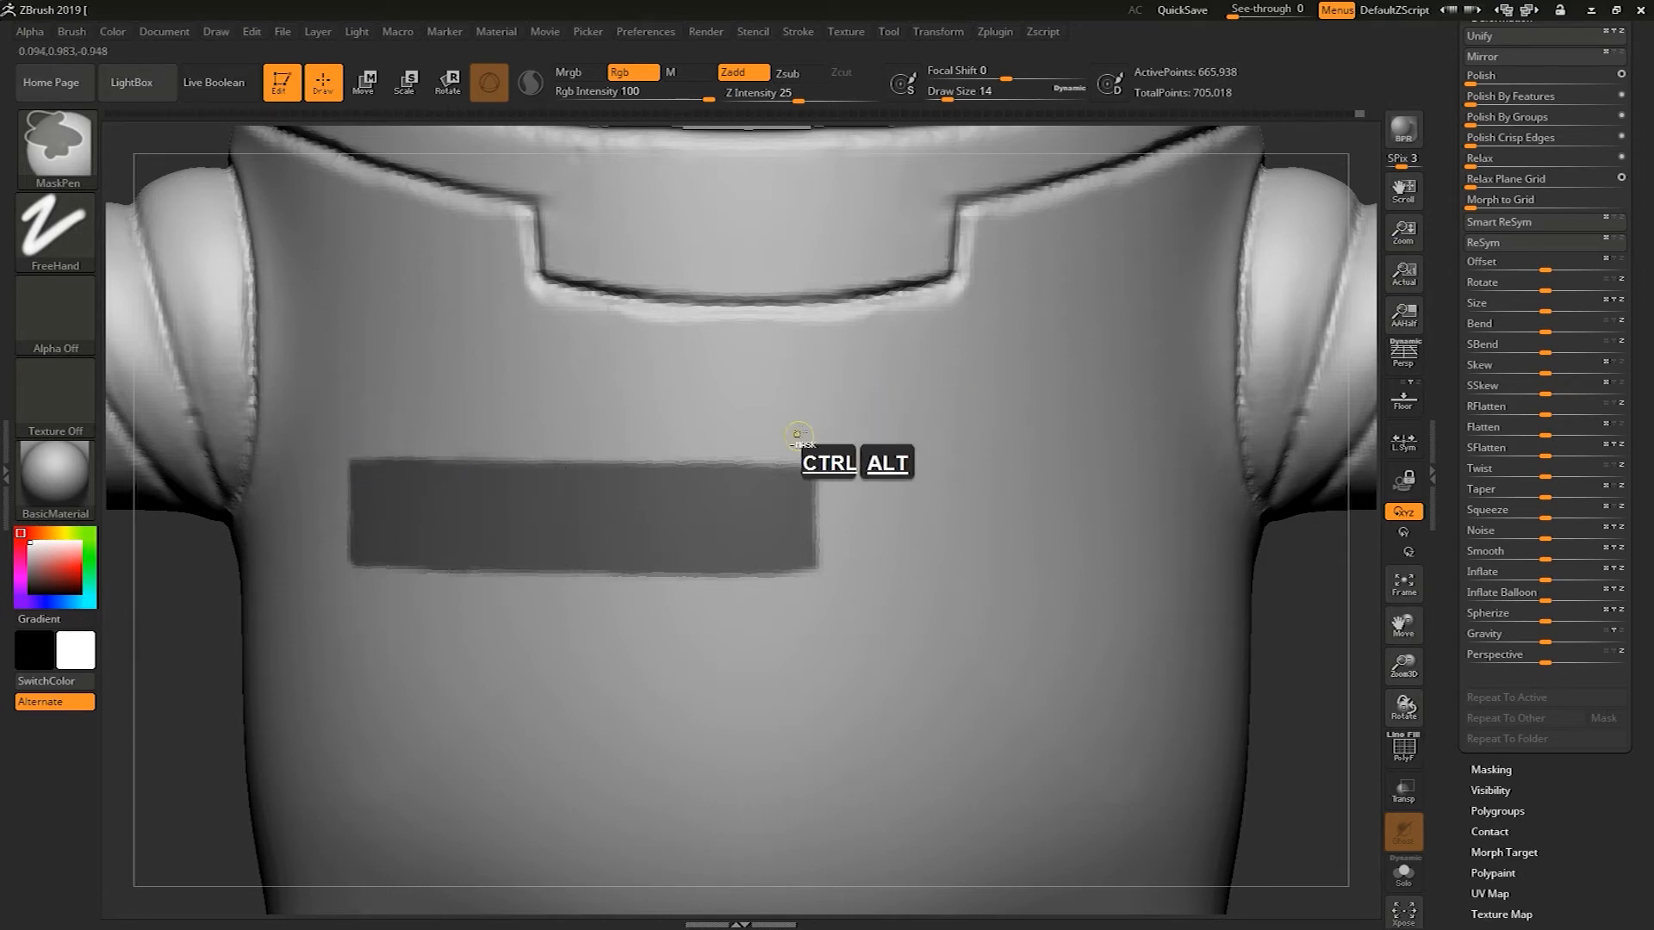
mouse_move(842, 491)
left_mouse_down("ctrl+alt")
mouse_move(817, 430)
mouse_move(814, 556)
mouse_move(816, 425)
mouse_move(796, 543)
left_mouse_up("ctrl+alt")
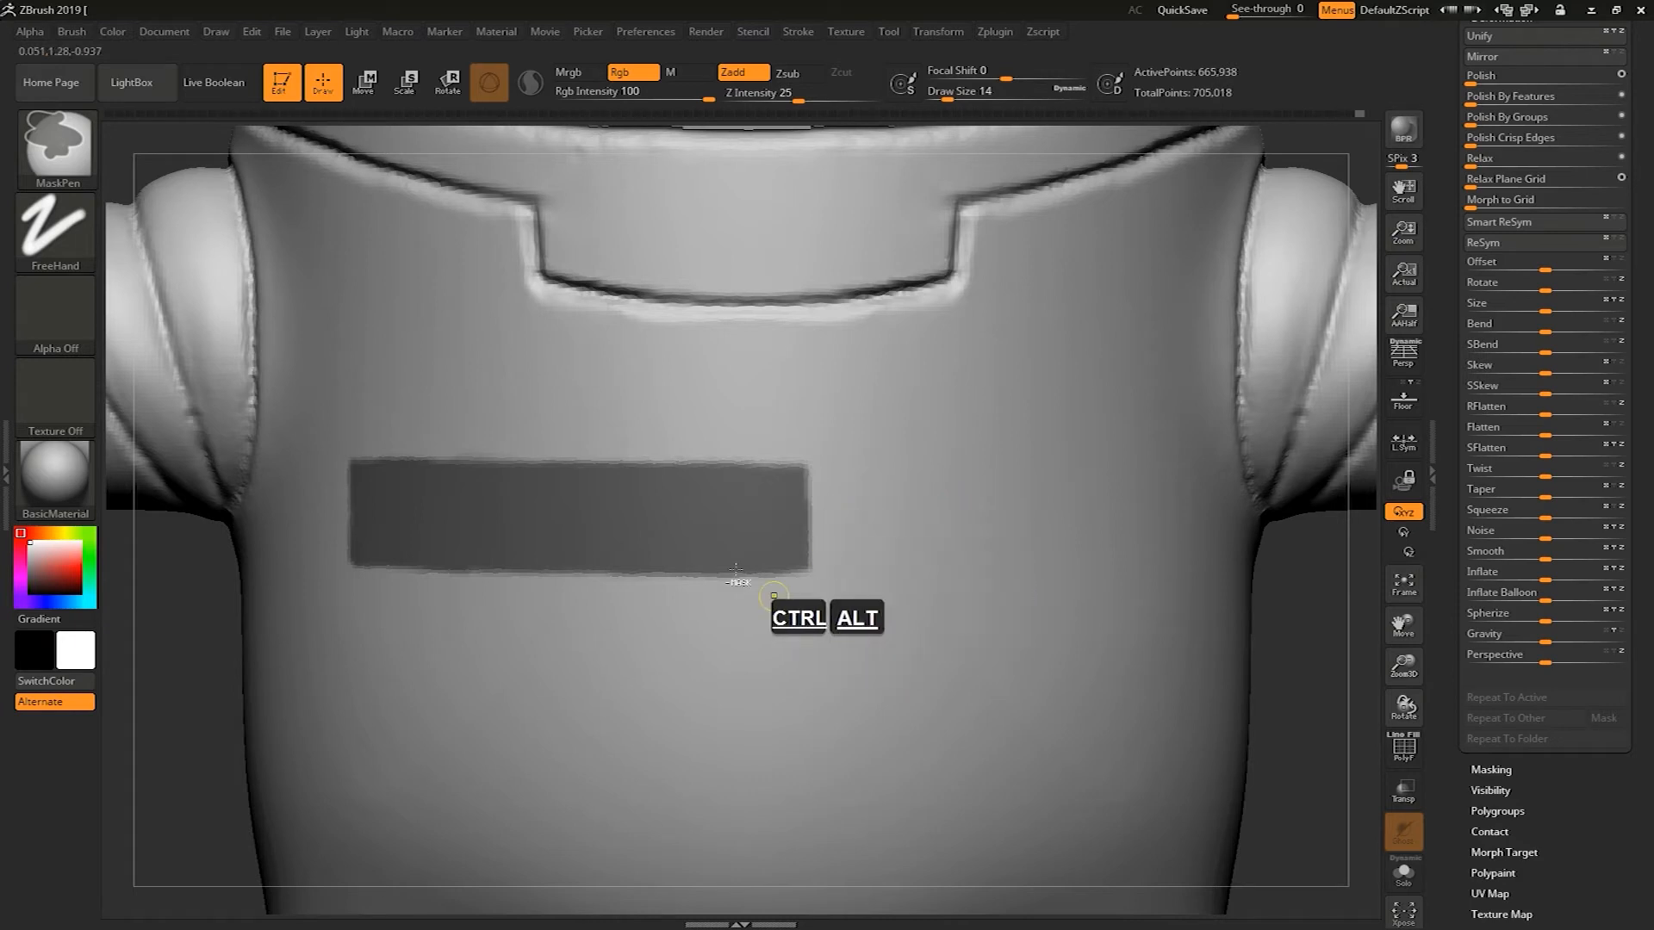
mouse_move(358, 478)
left_mouse_down("ctrl+alt")
mouse_move(342, 447)
mouse_move(336, 587)
mouse_move(346, 572)
mouse_move(480, 572)
left_mouse_up("ctrl+alt")
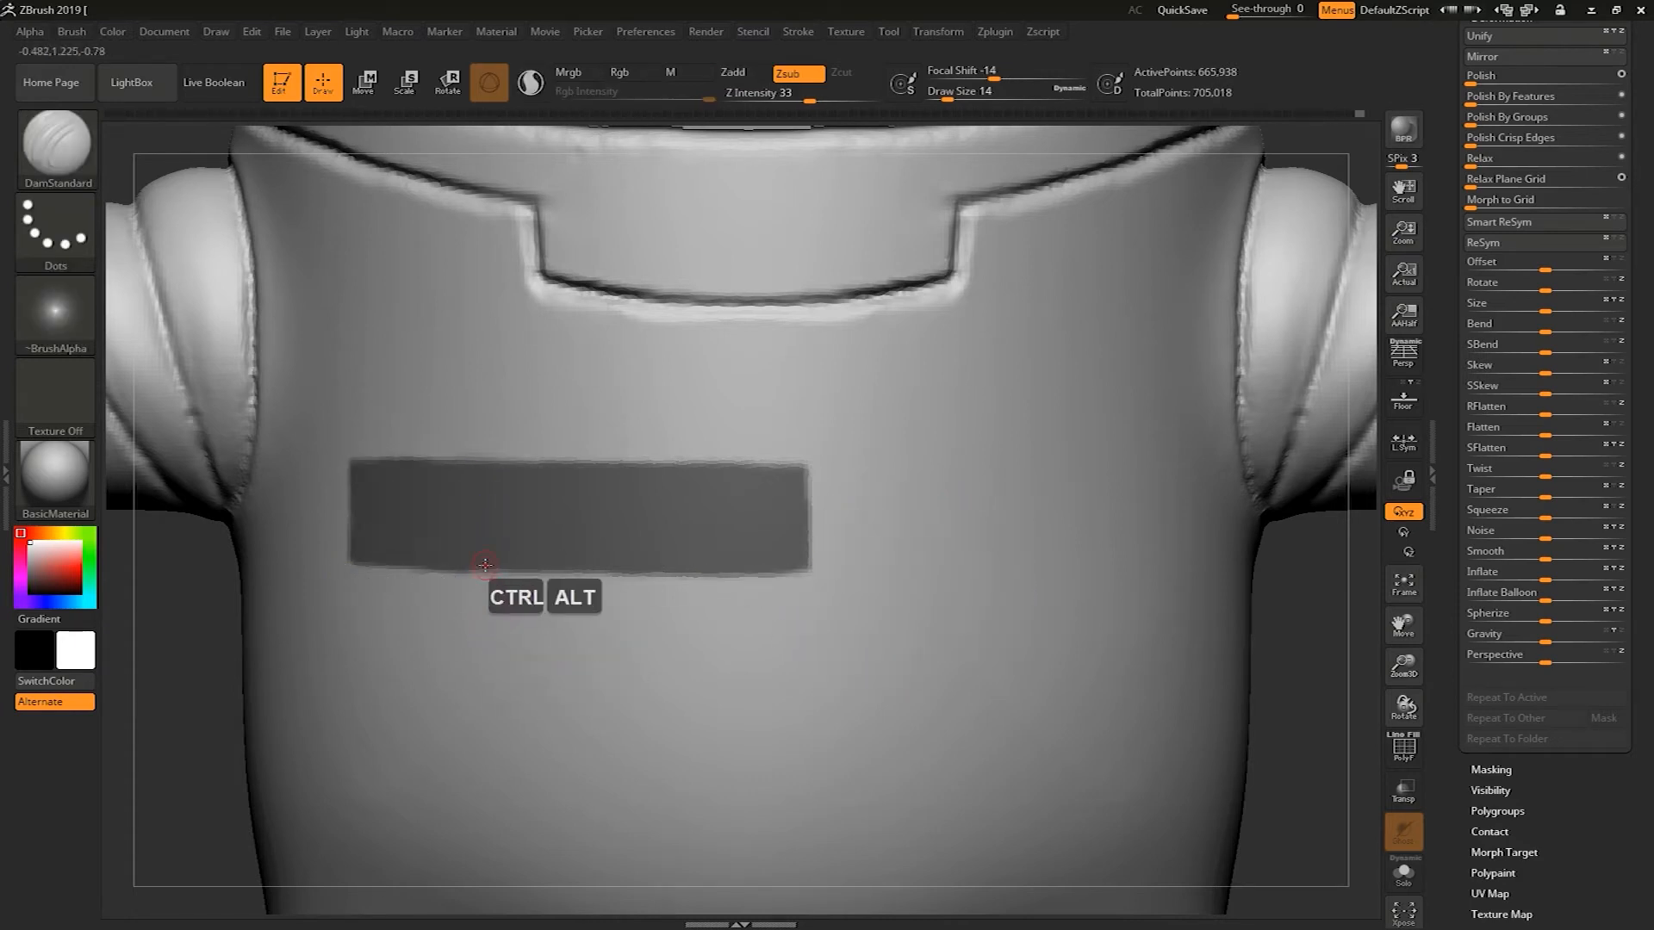
Invert the mask and set Inflate to -7 to sink the chest patch
left_click_drag(1277, 607, 1161, 672, "alt")
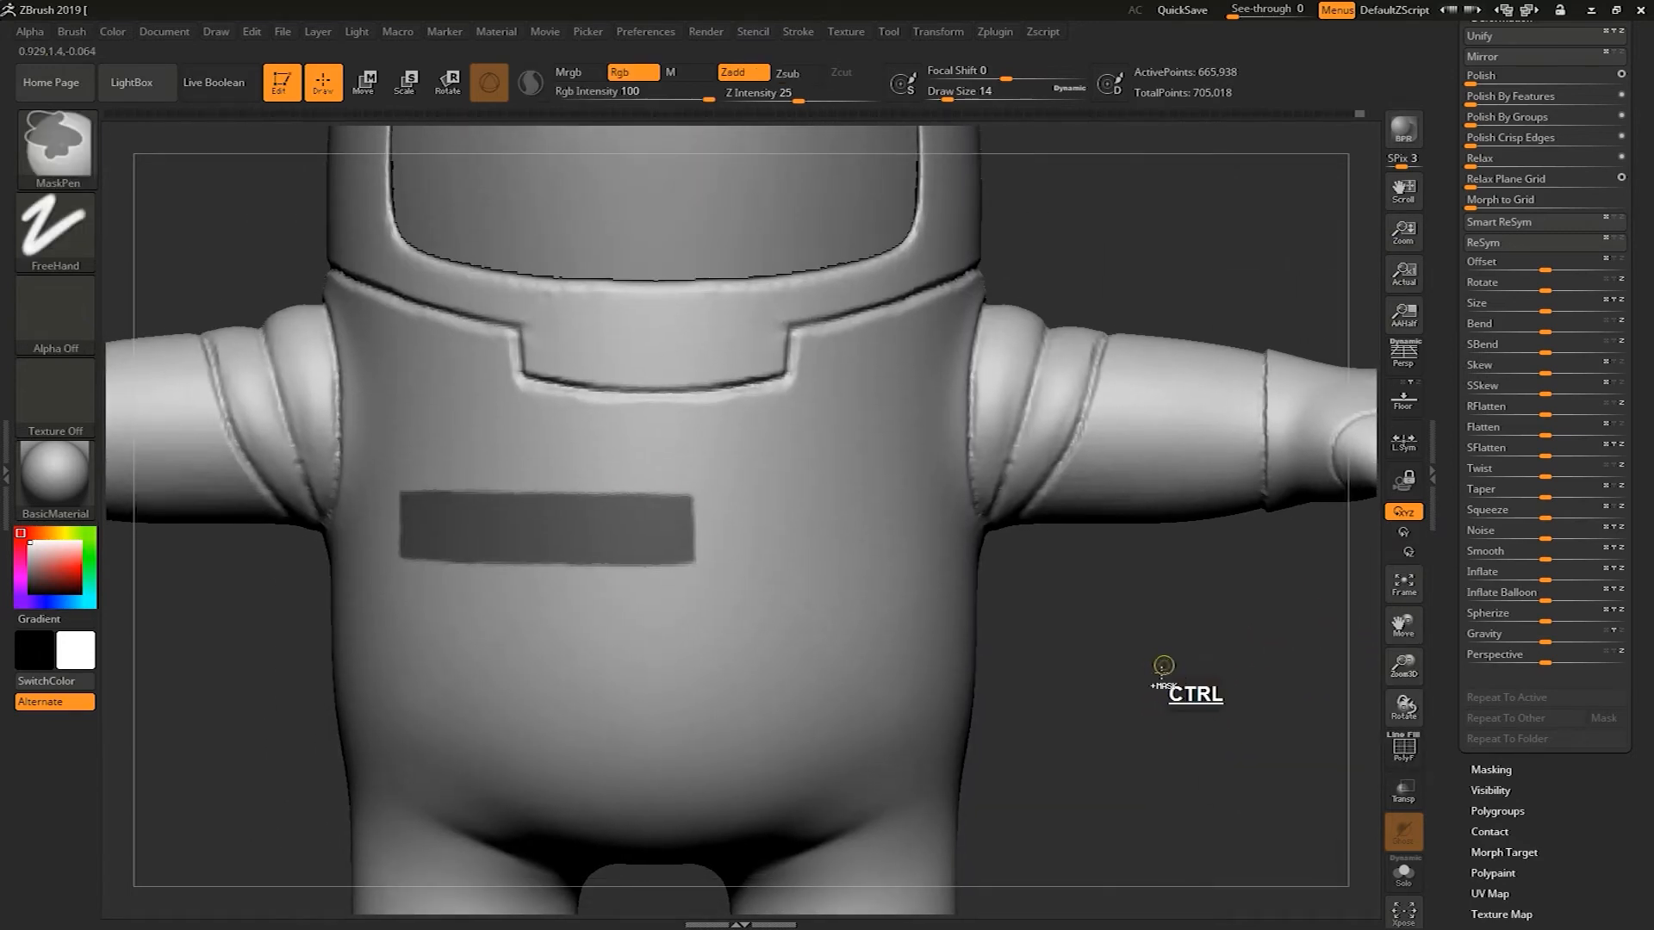
left_click(1162, 672, "ctrl")
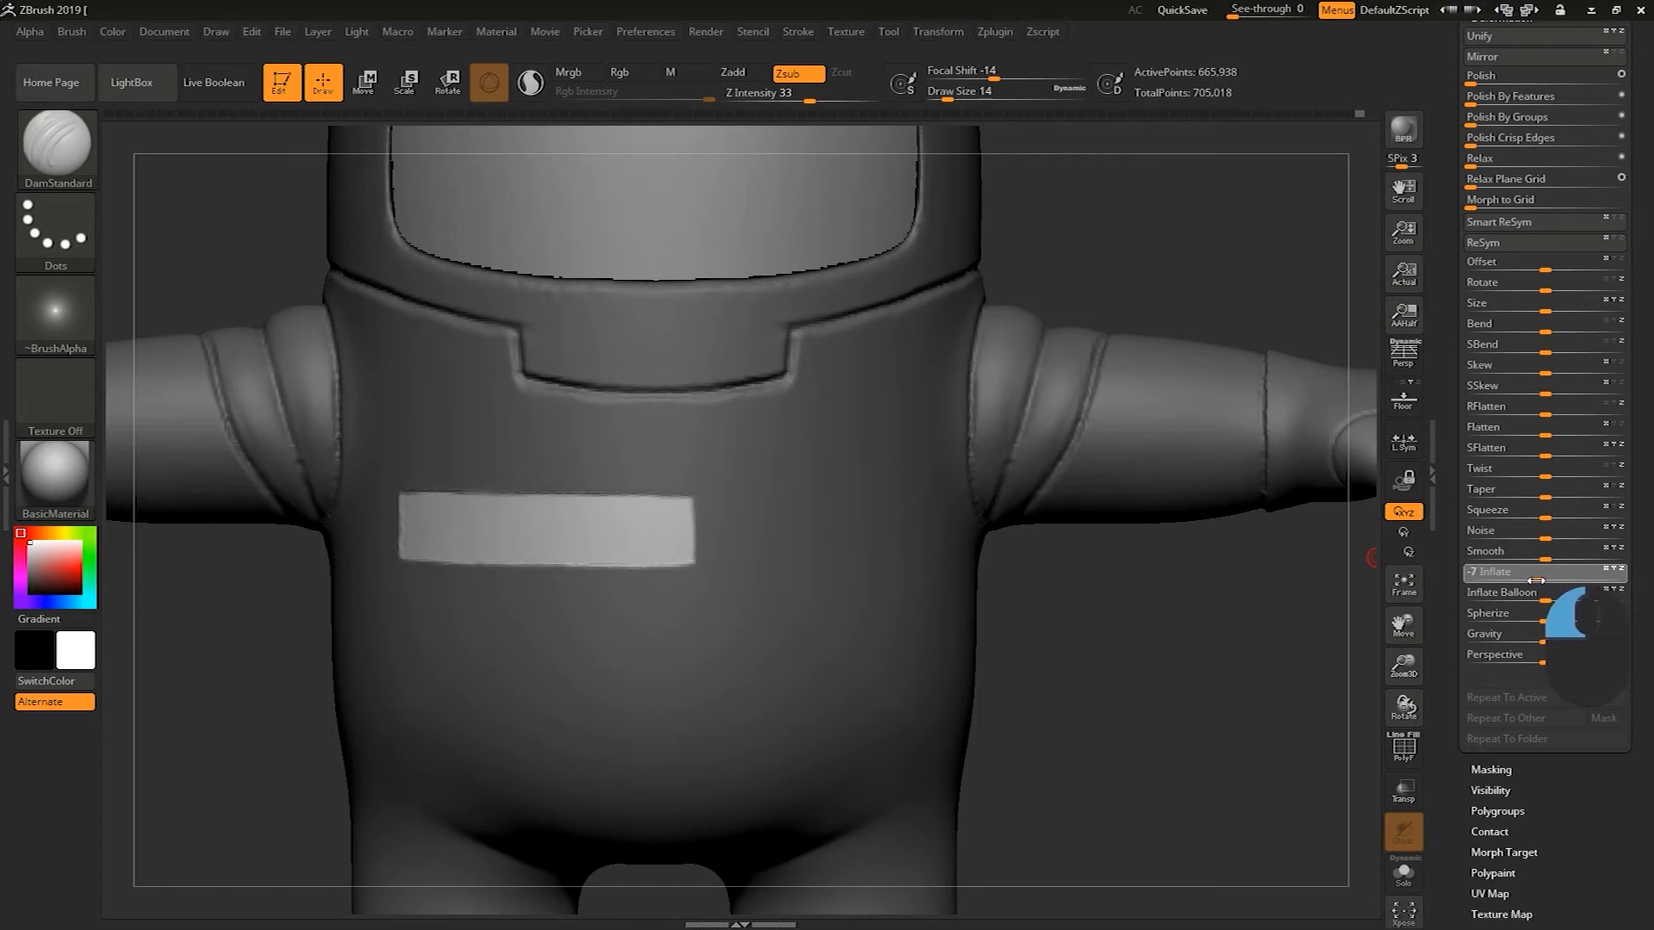
left_click_drag(1536, 581, 1535, 580)
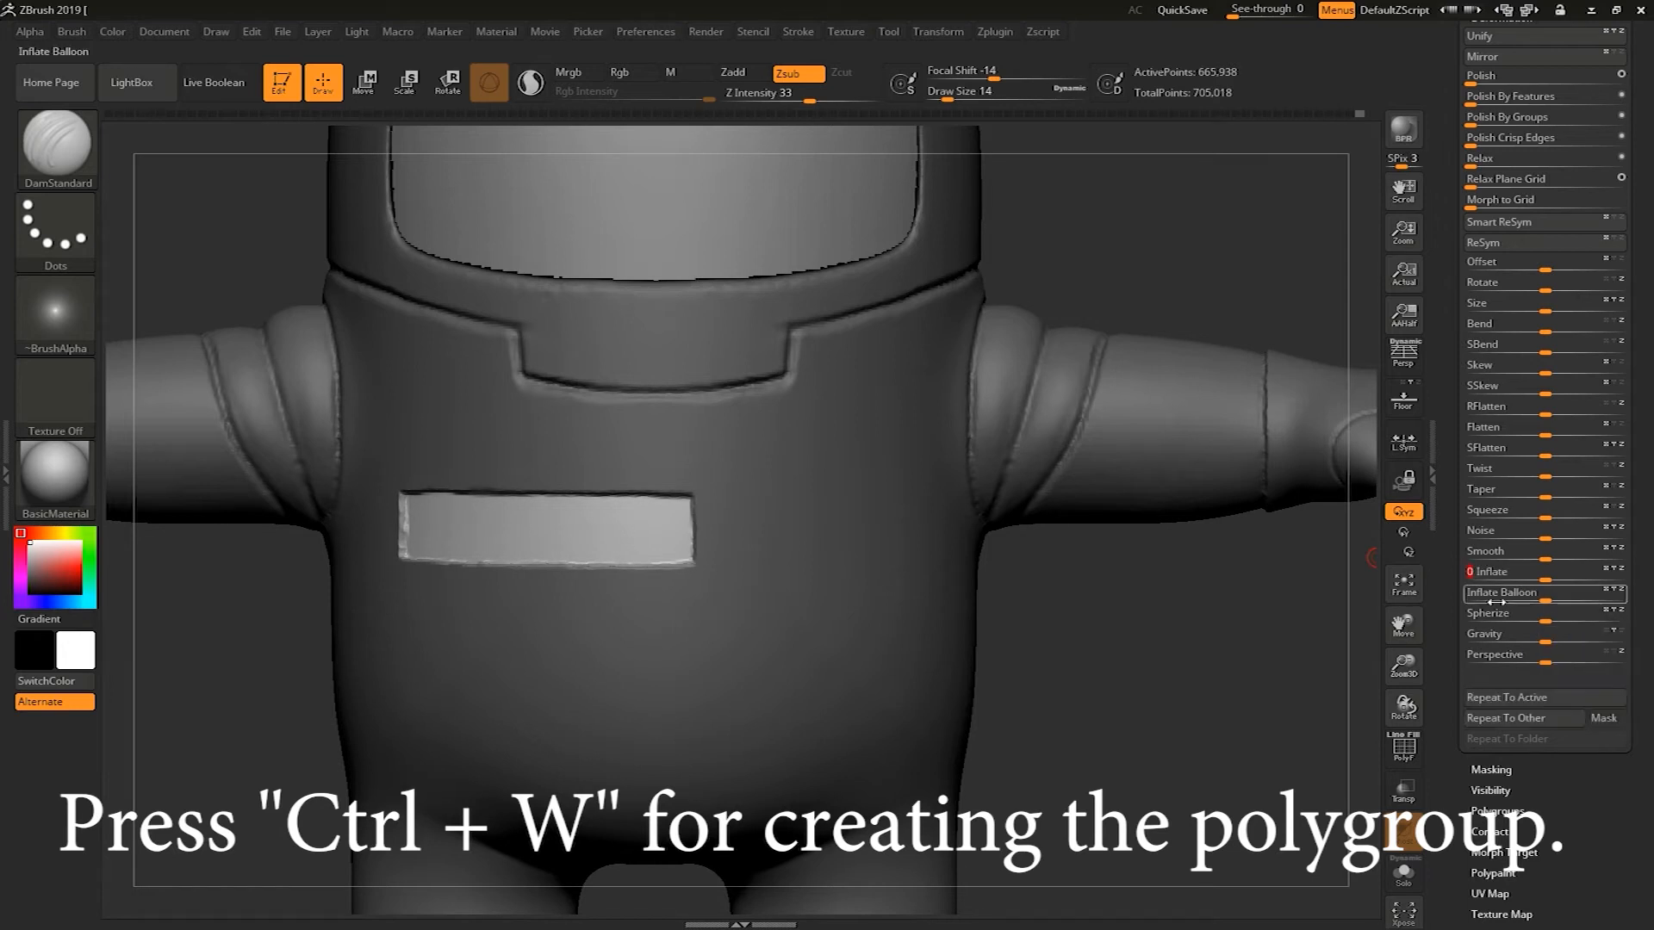
Convert the chest patch mask into a new polygroup and preview it isolated
left_click_drag(1223, 732, 1231, 752, "alt")
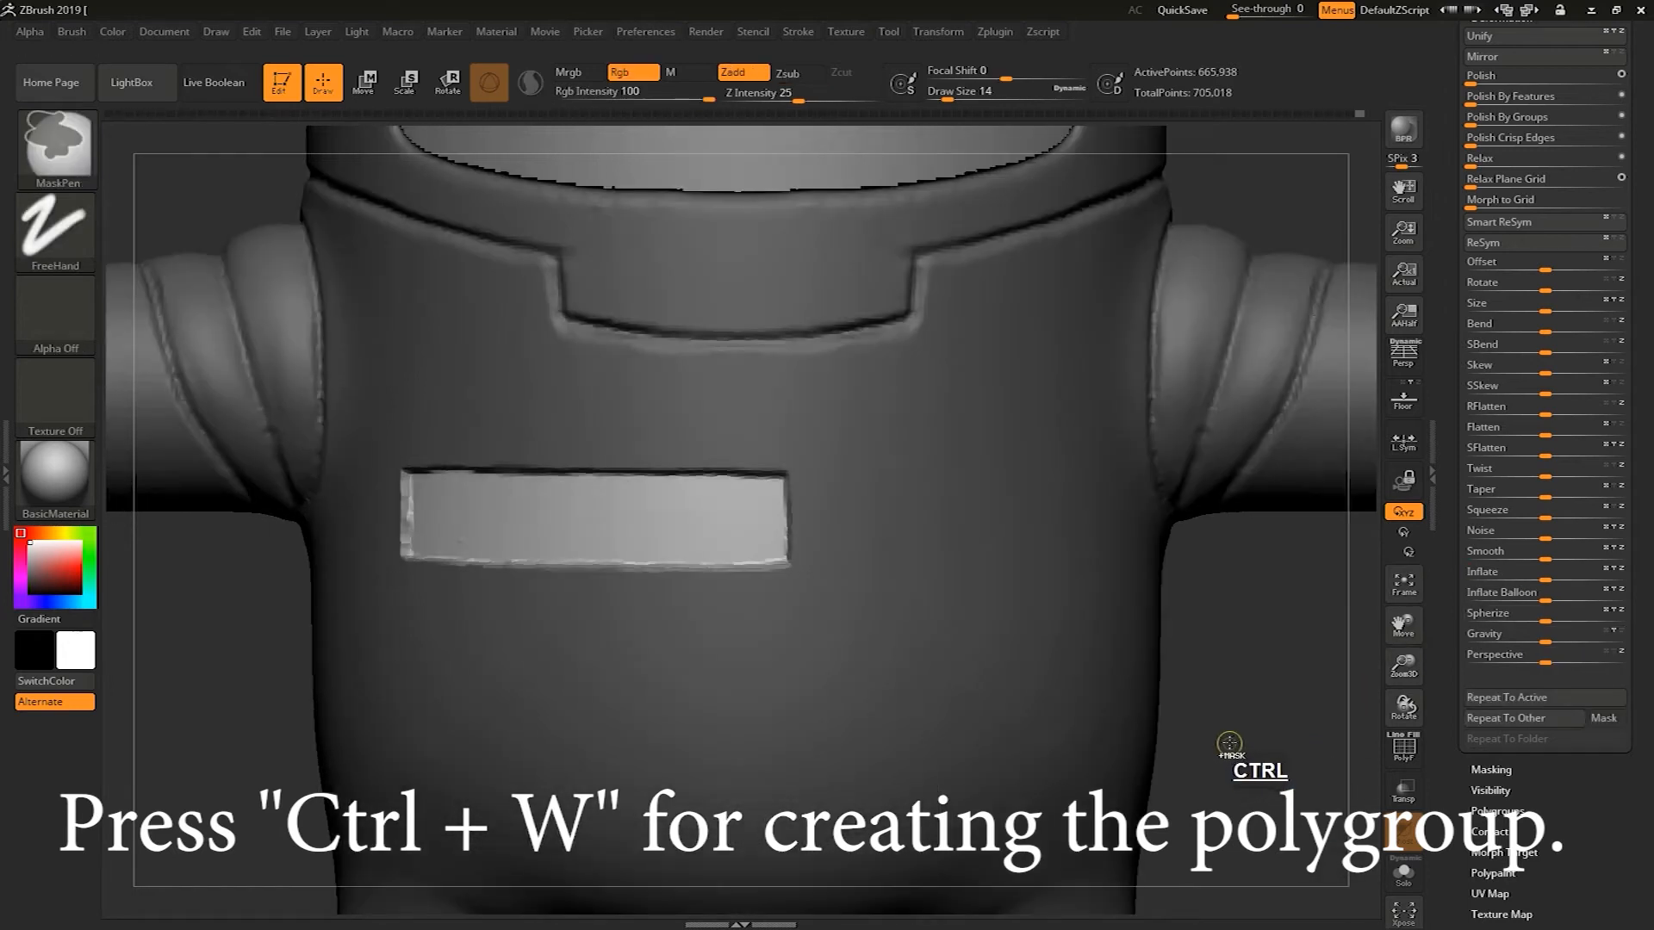
key("ctrl+w")
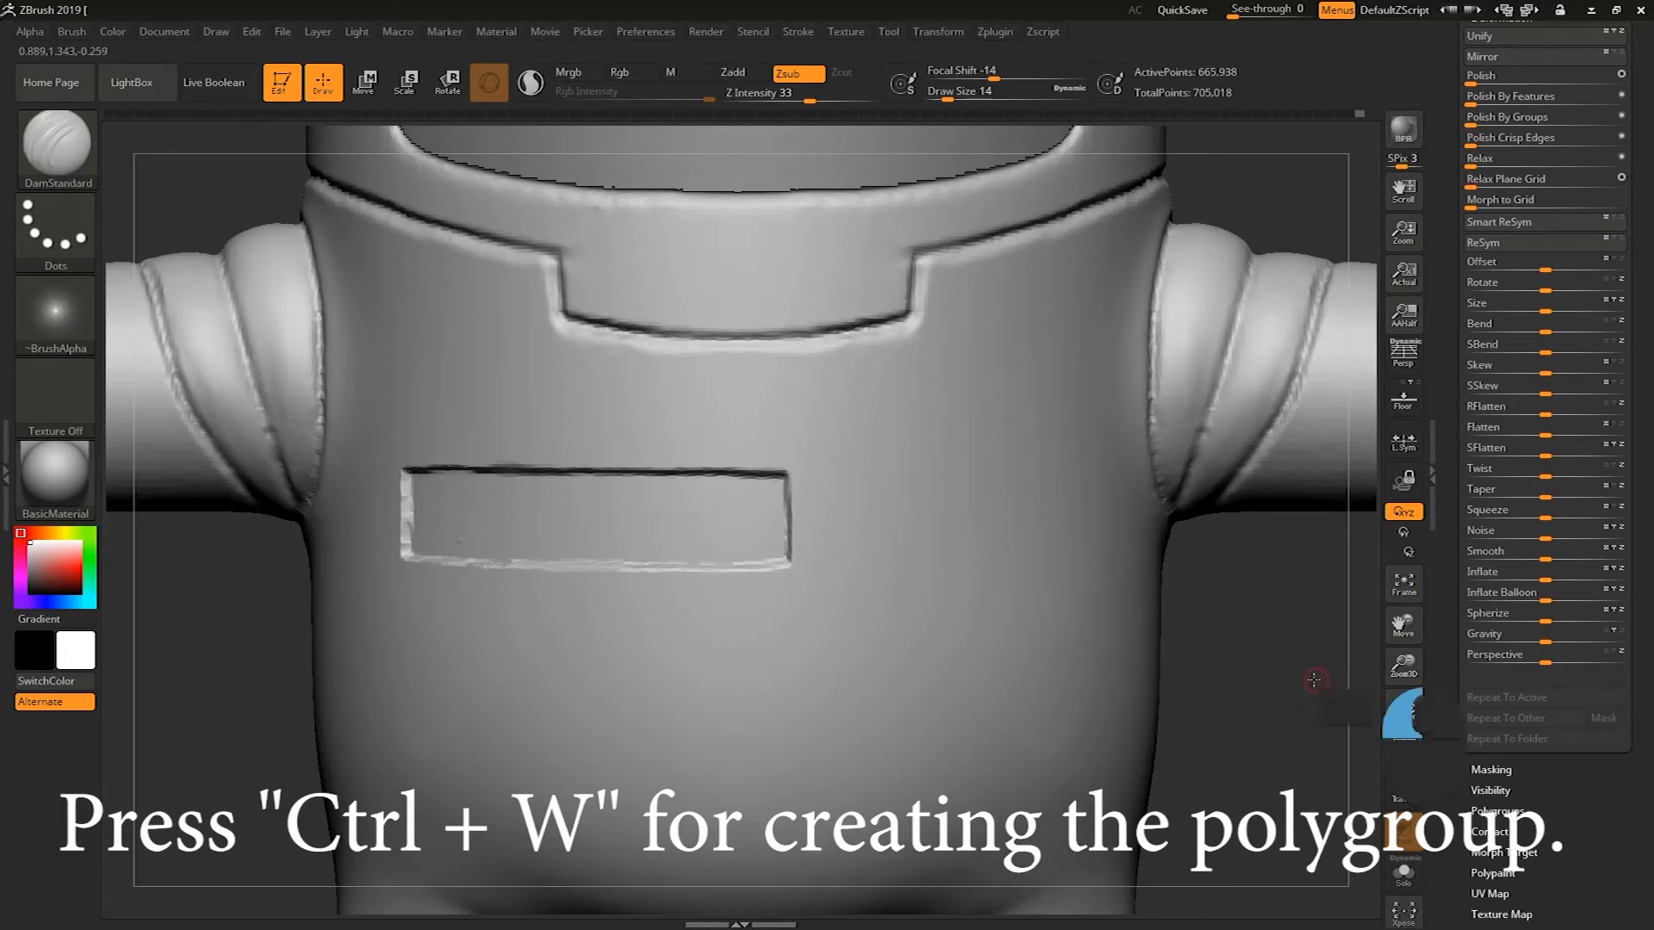
left_click_drag(1316, 681, 1258, 628, "alt")
left_click(607, 532, "ctrl+shift")
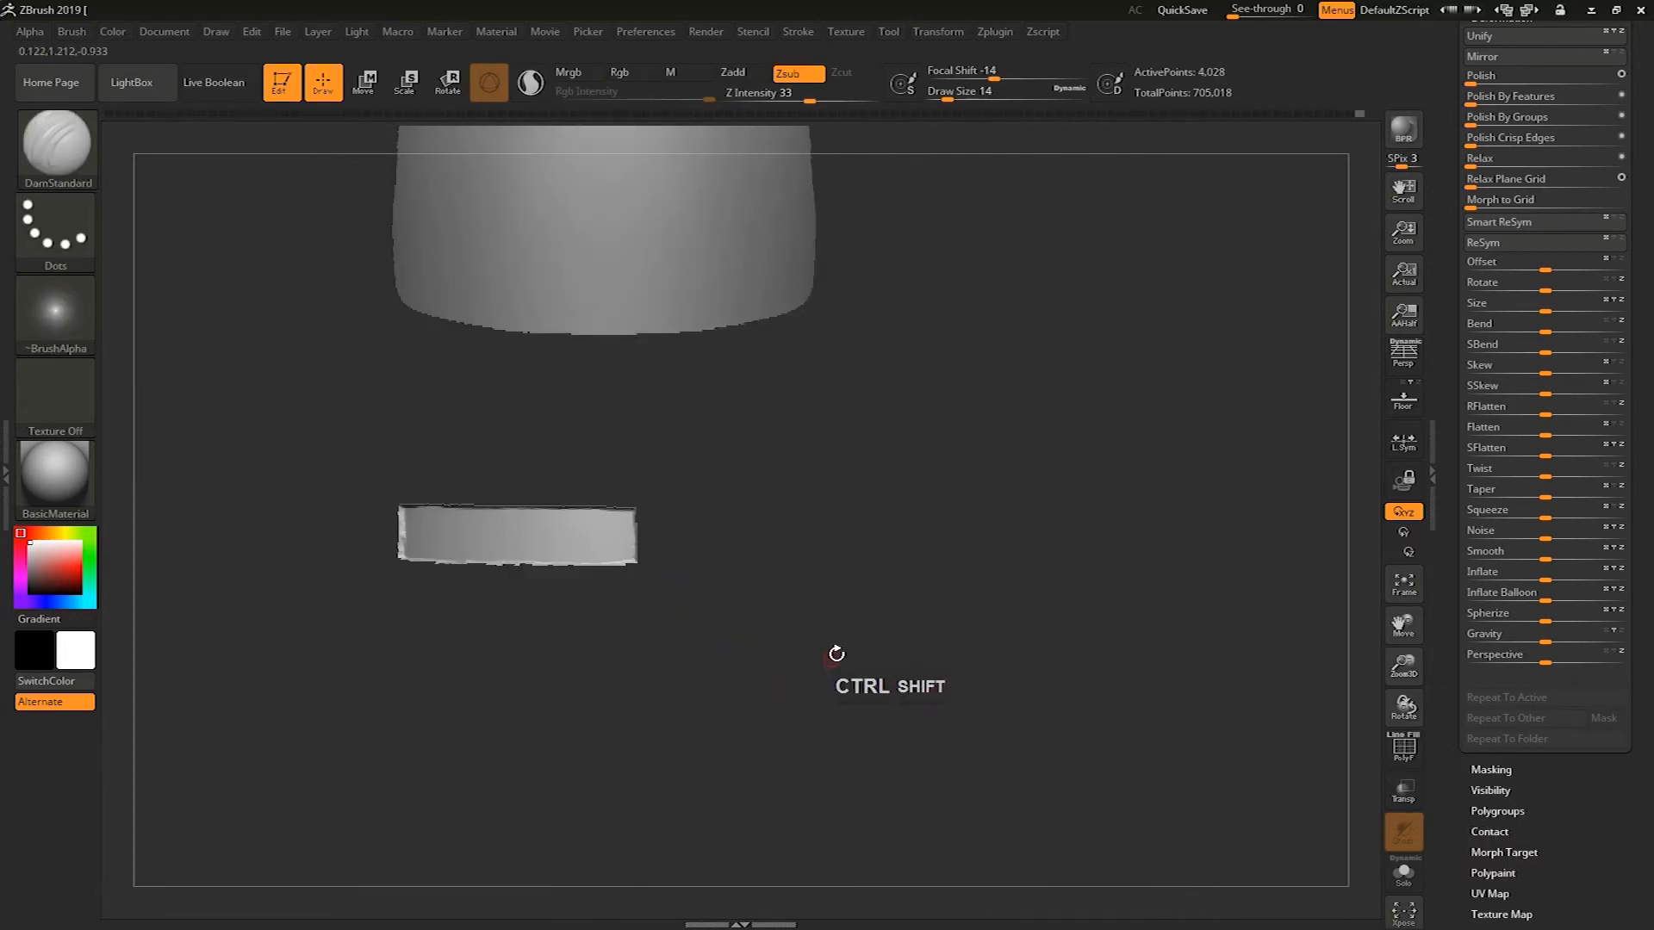
left_click(1070, 286, "ctrl+shift")
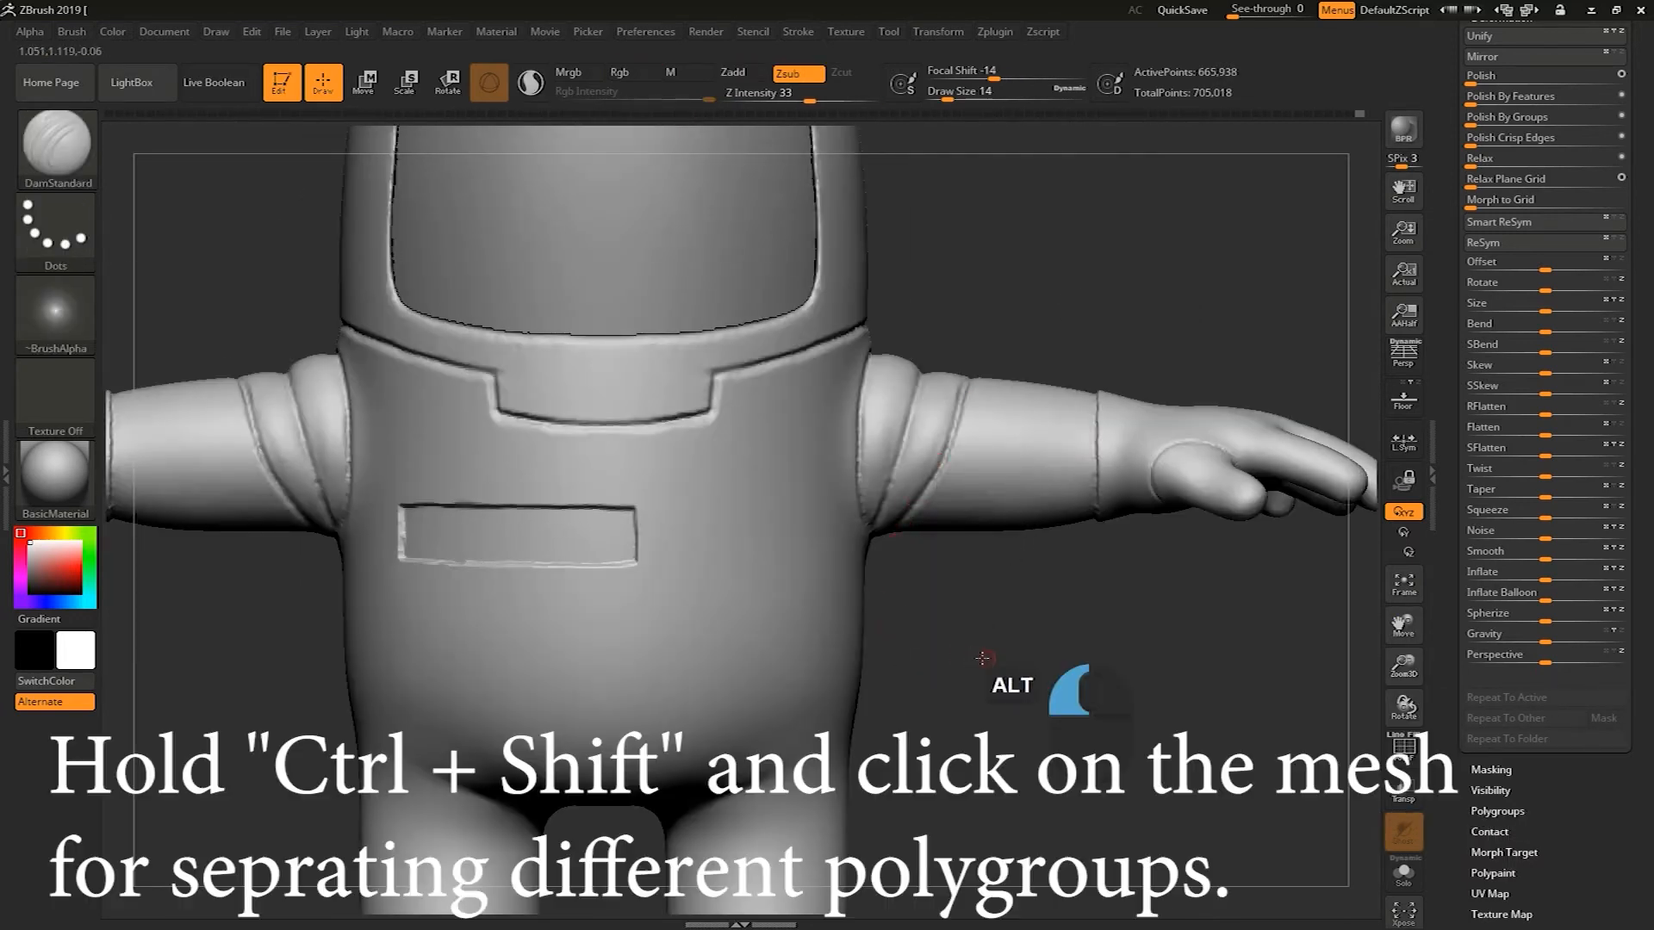
Isolate the chest patch polygroup again, then reveal the full model
left_click_drag(982, 658, 1005, 691, "alt")
key("ctrl+shift")
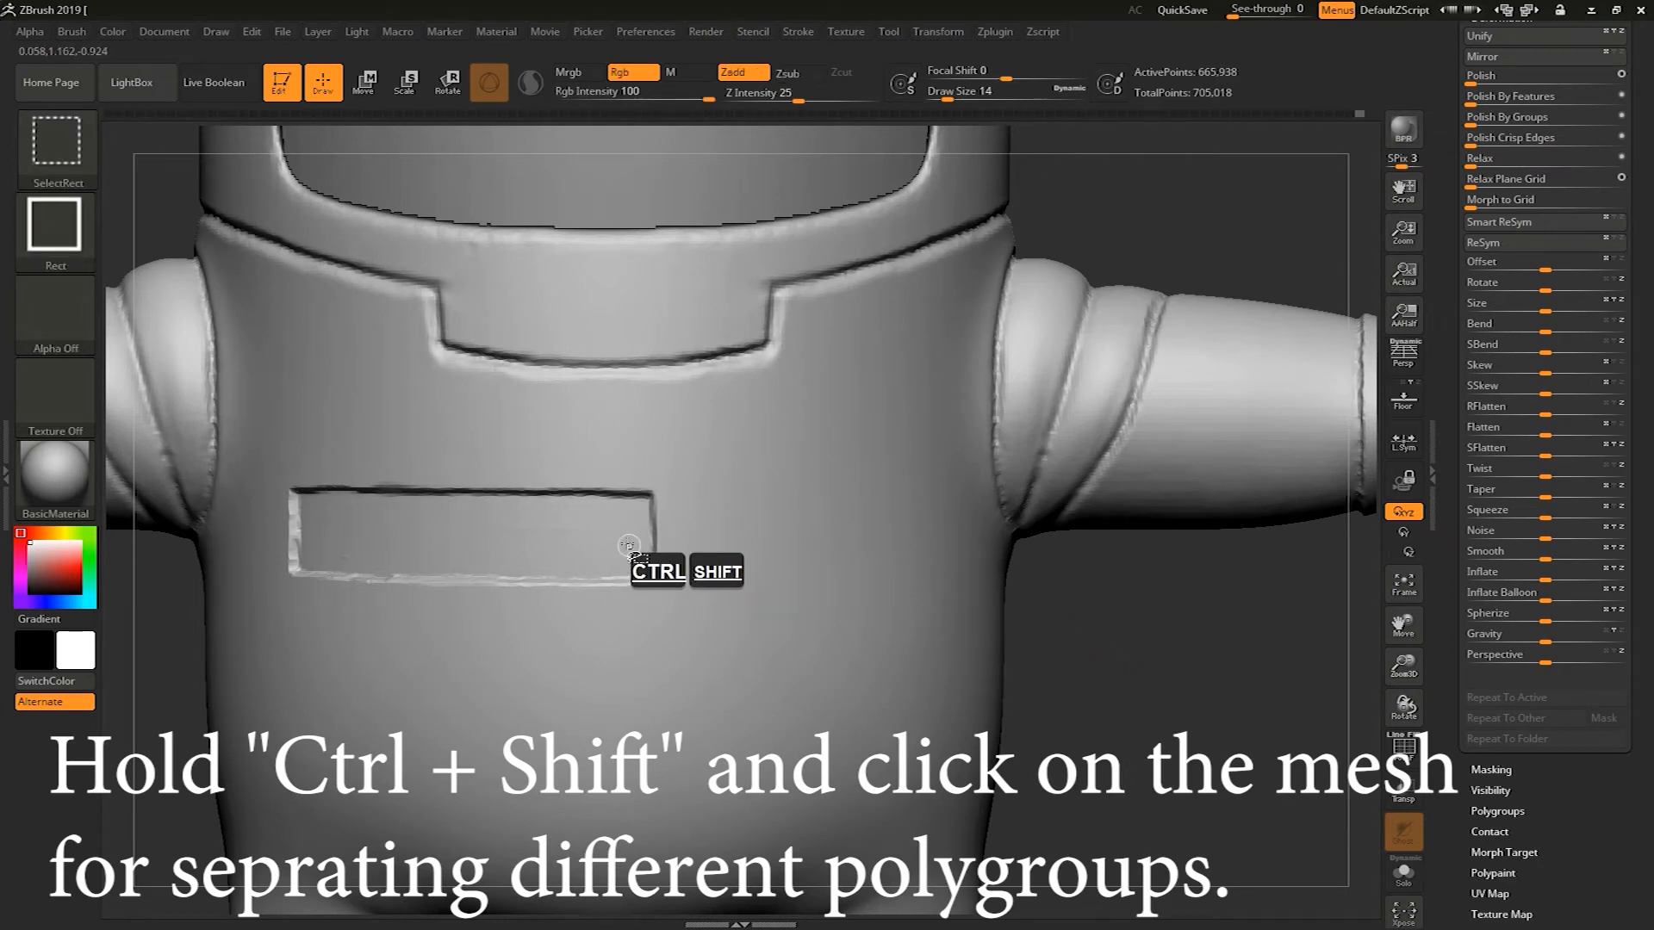
left_click(622, 533, "ctrl+shift")
mouse_move(1155, 655)
left_mouse_down()
mouse_move(1174, 637)
mouse_move(1287, 659)
left_mouse_up()
left_click(1195, 662, "ctrl+shift")
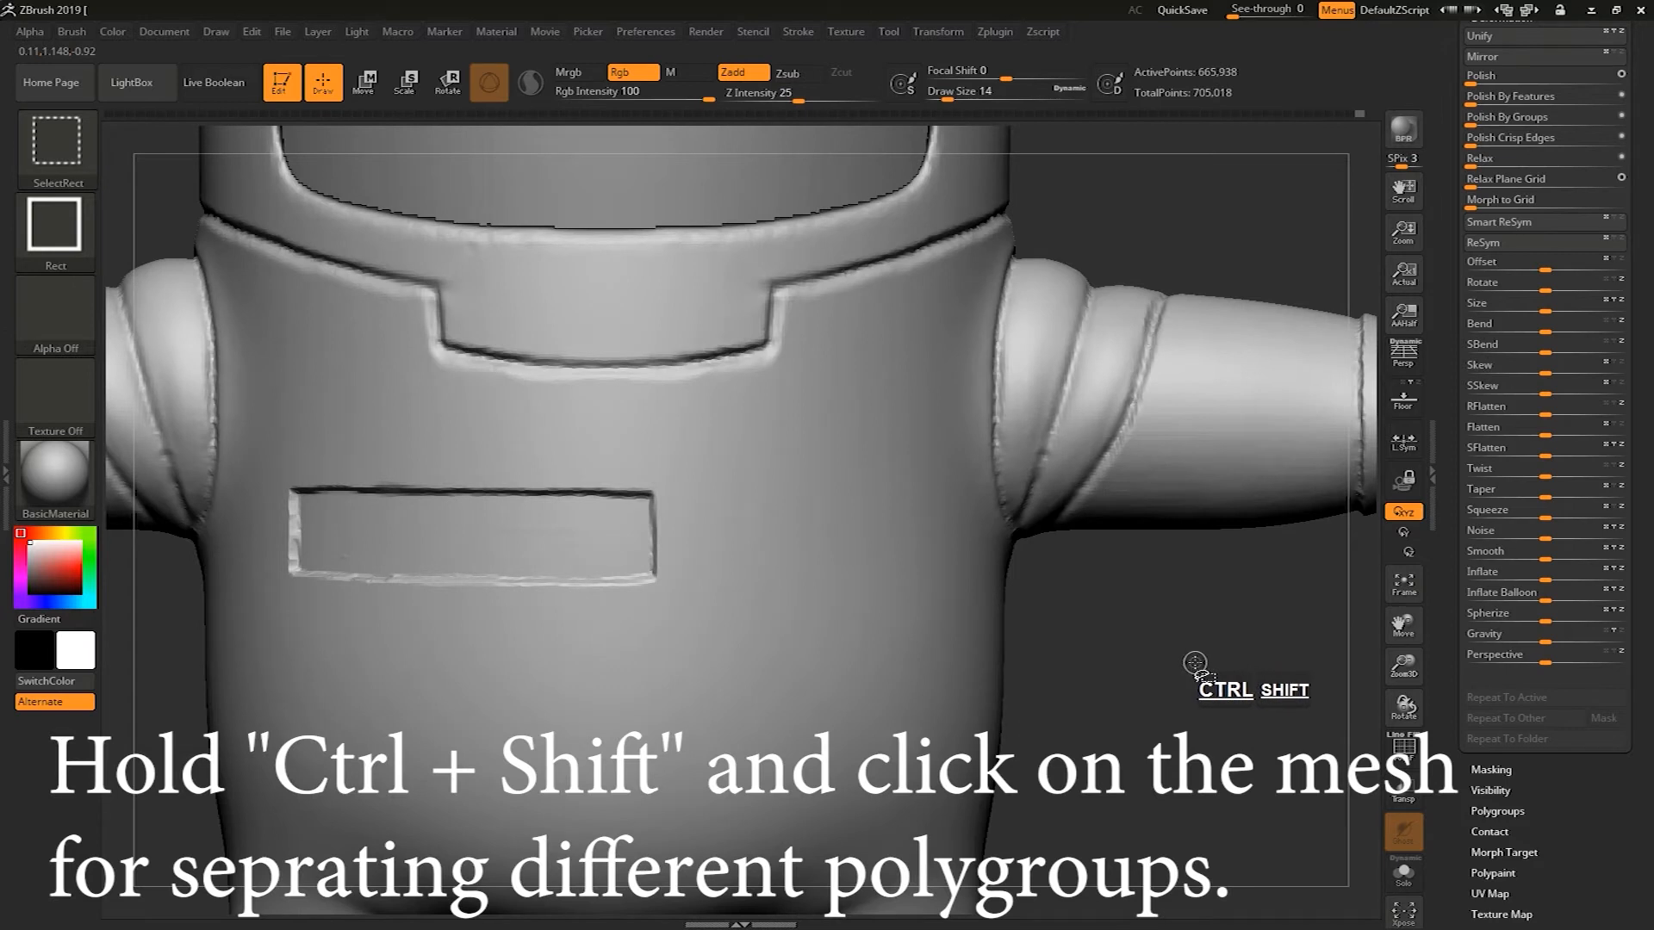
Isolate the chest patch polygroup and split the hidden geometry off into a separate subtool
left_click(560, 530, "ctrl+shift")
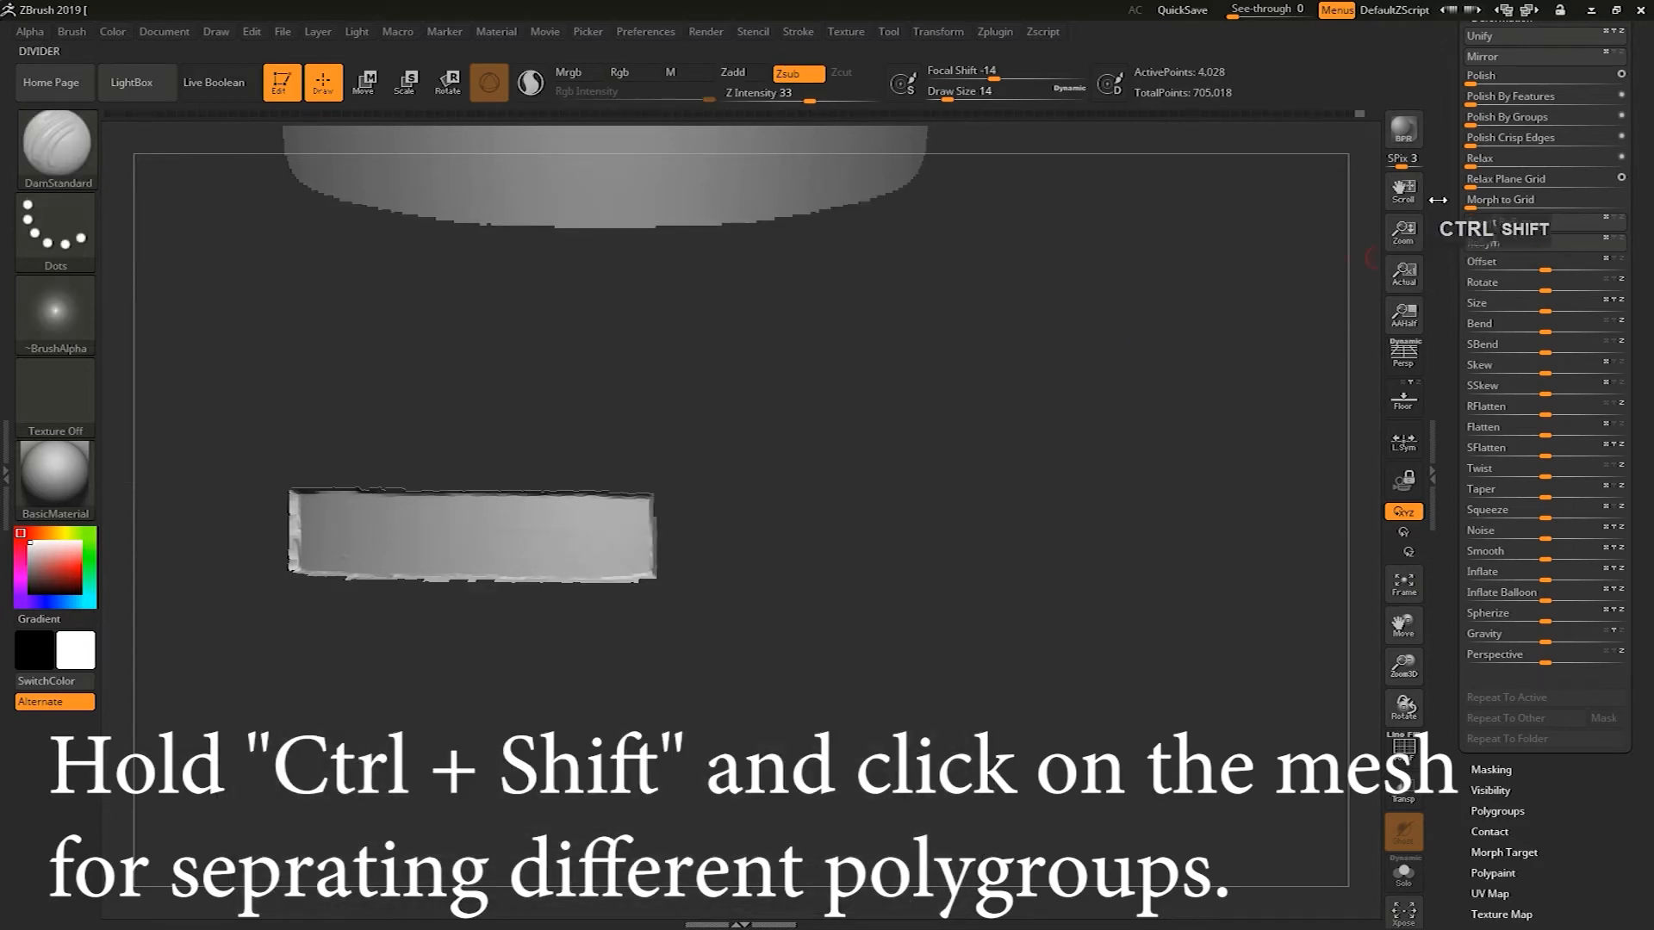
scroll(1468, 277, "up", 5)
left_click(1490, 186)
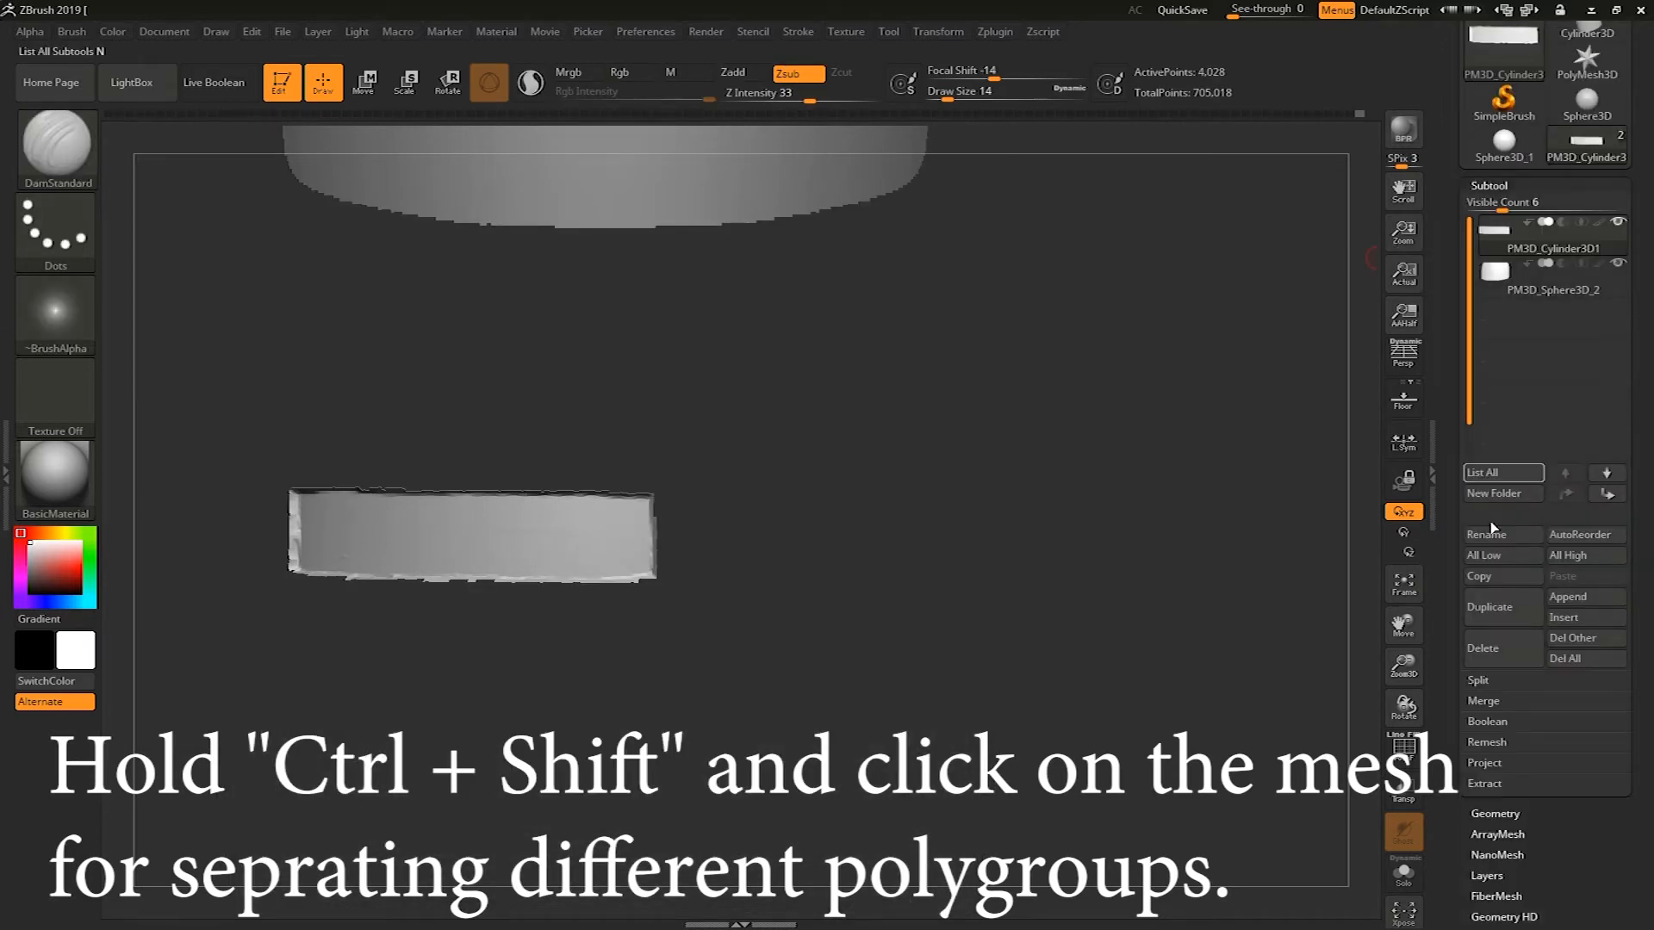
scroll(1466, 560, "down", 5)
left_click(1478, 488)
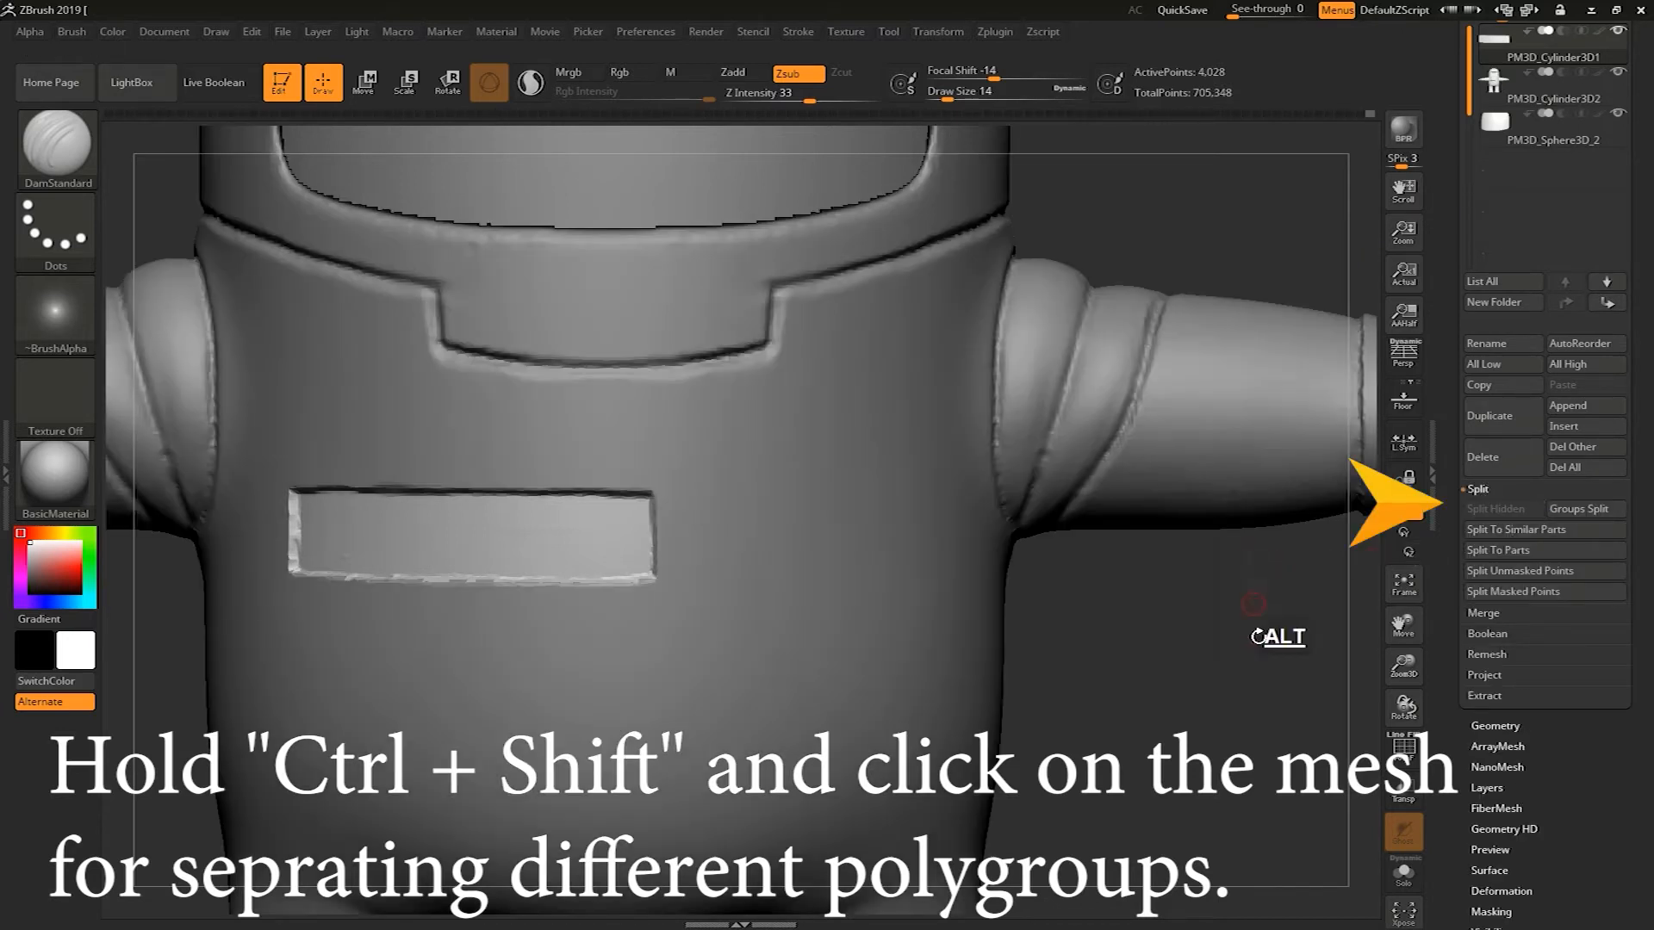
left_click_drag(1248, 643, 1236, 596, "alt")
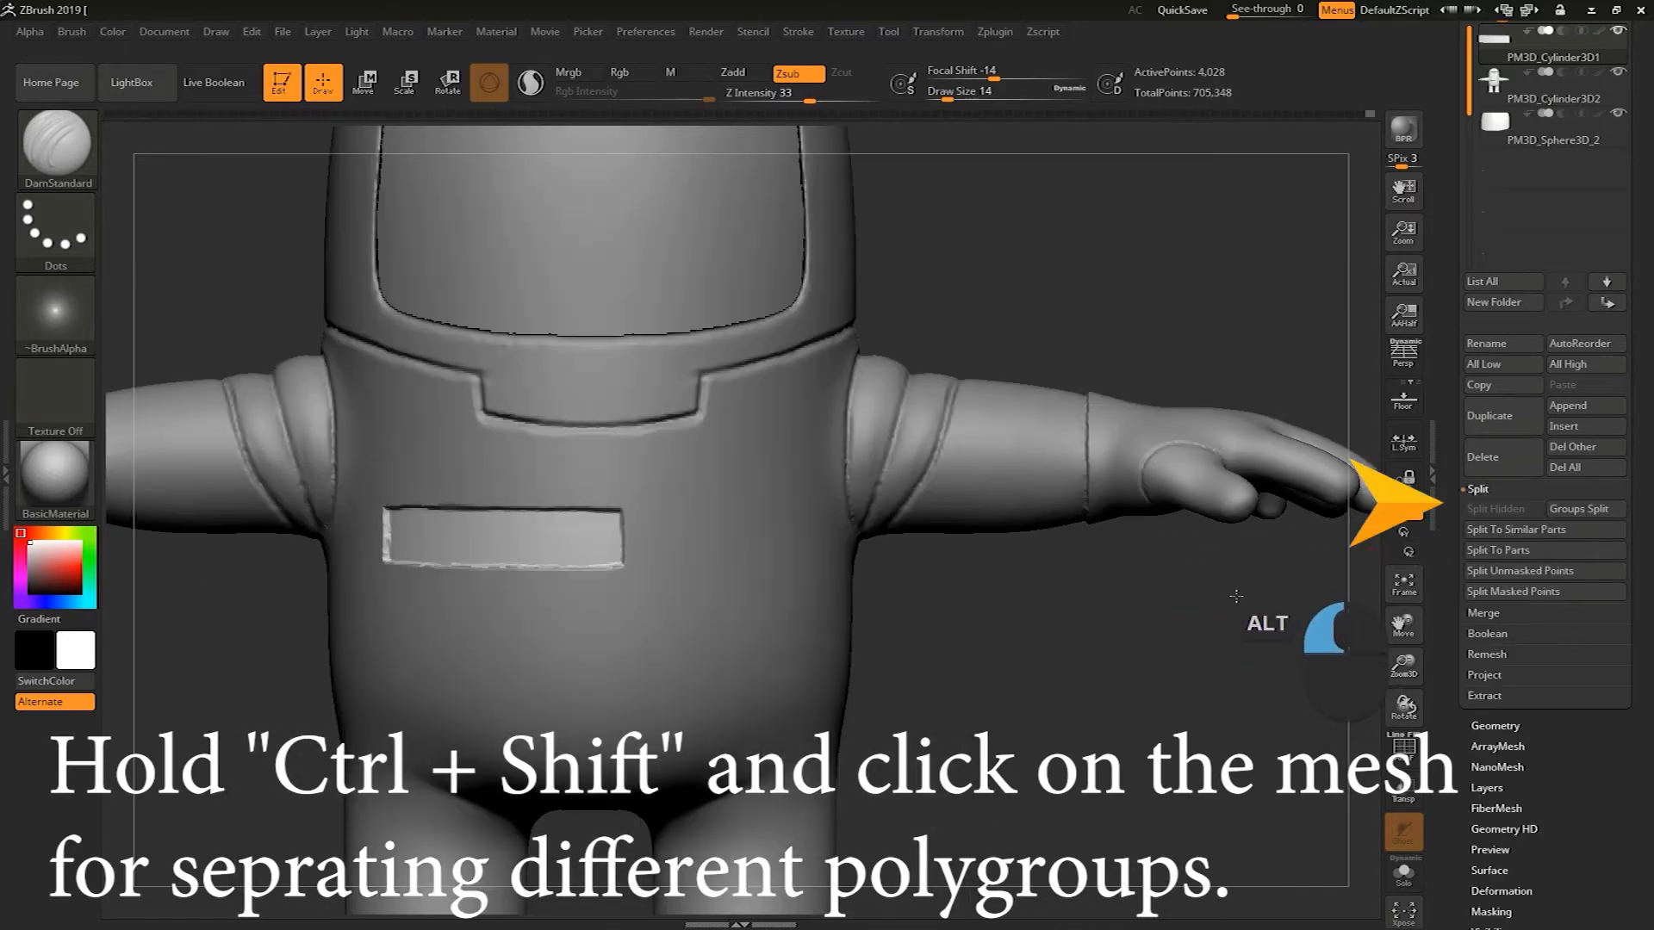
left_click_drag(1188, 703, 1154, 650, "alt")
key("ctrl+shift")
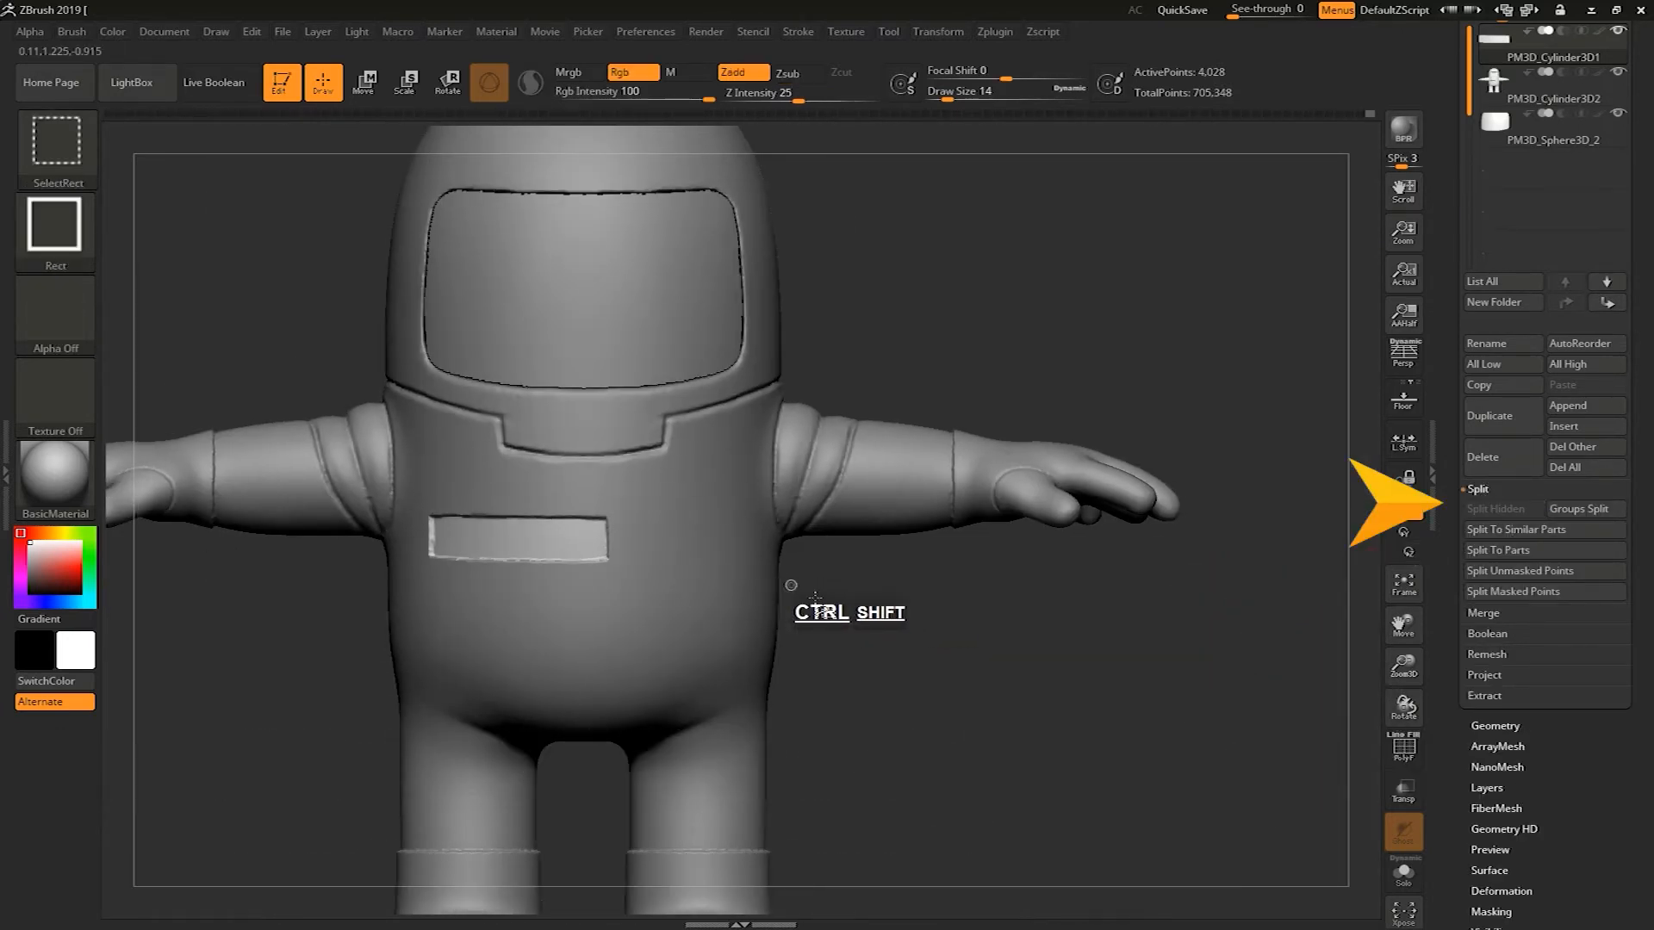
key("ctrl")
left_click(774, 620, "alt")
left_click_drag(861, 677, 887, 699, "alt")
mouse_move(927, 635)
left_mouse_down("ctrl")
mouse_move(891, 704)
mouse_move(1004, 661)
mouse_move(1019, 713)
left_mouse_up("ctrl")
key("ctrl+z")
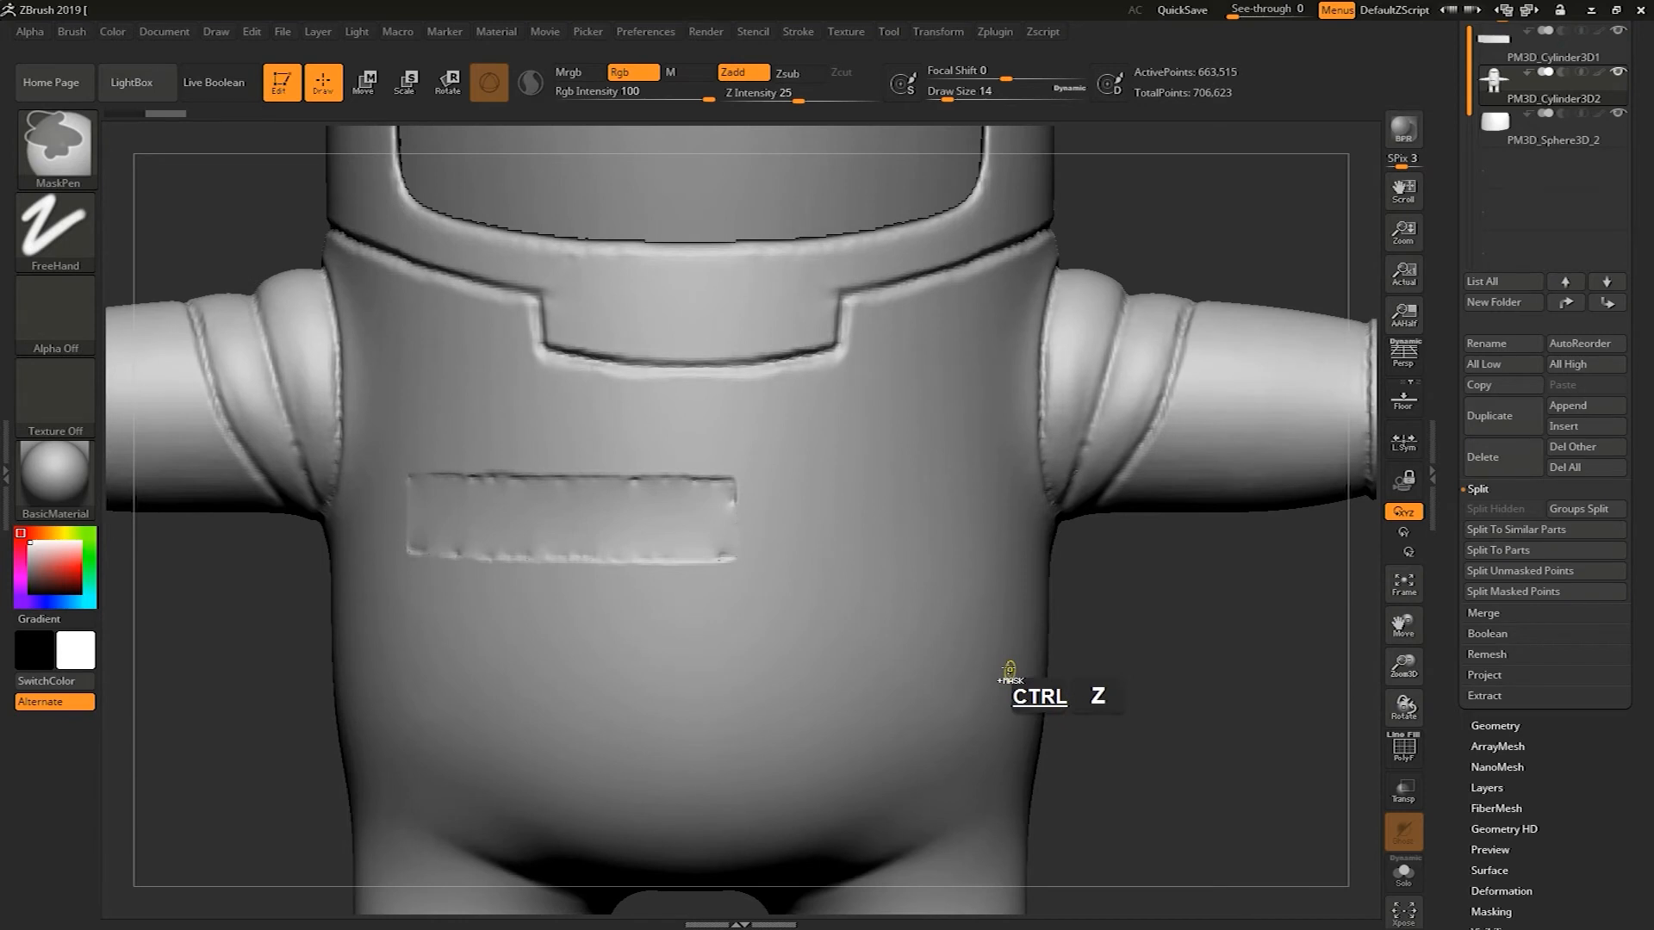
key("ctrl+z")
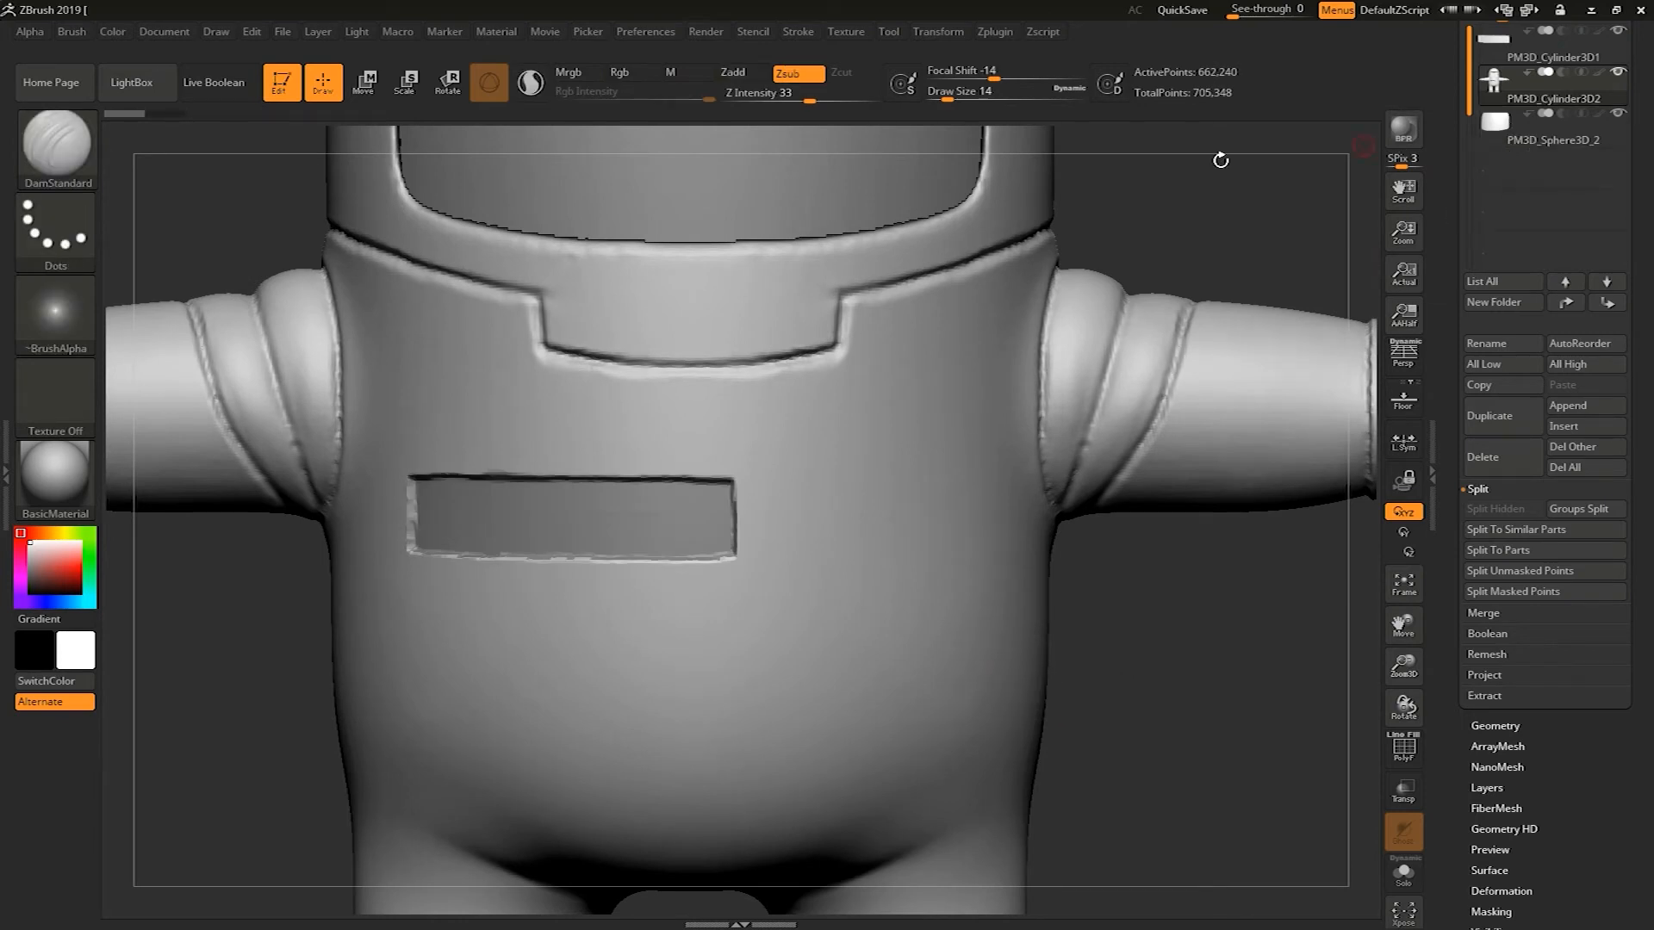
Select the body subtool, mask it entirely and convert the mask into a new polygroup
left_click_drag(1168, 229, 1141, 194, "alt")
left_click_drag(1006, 334, 1280, 159)
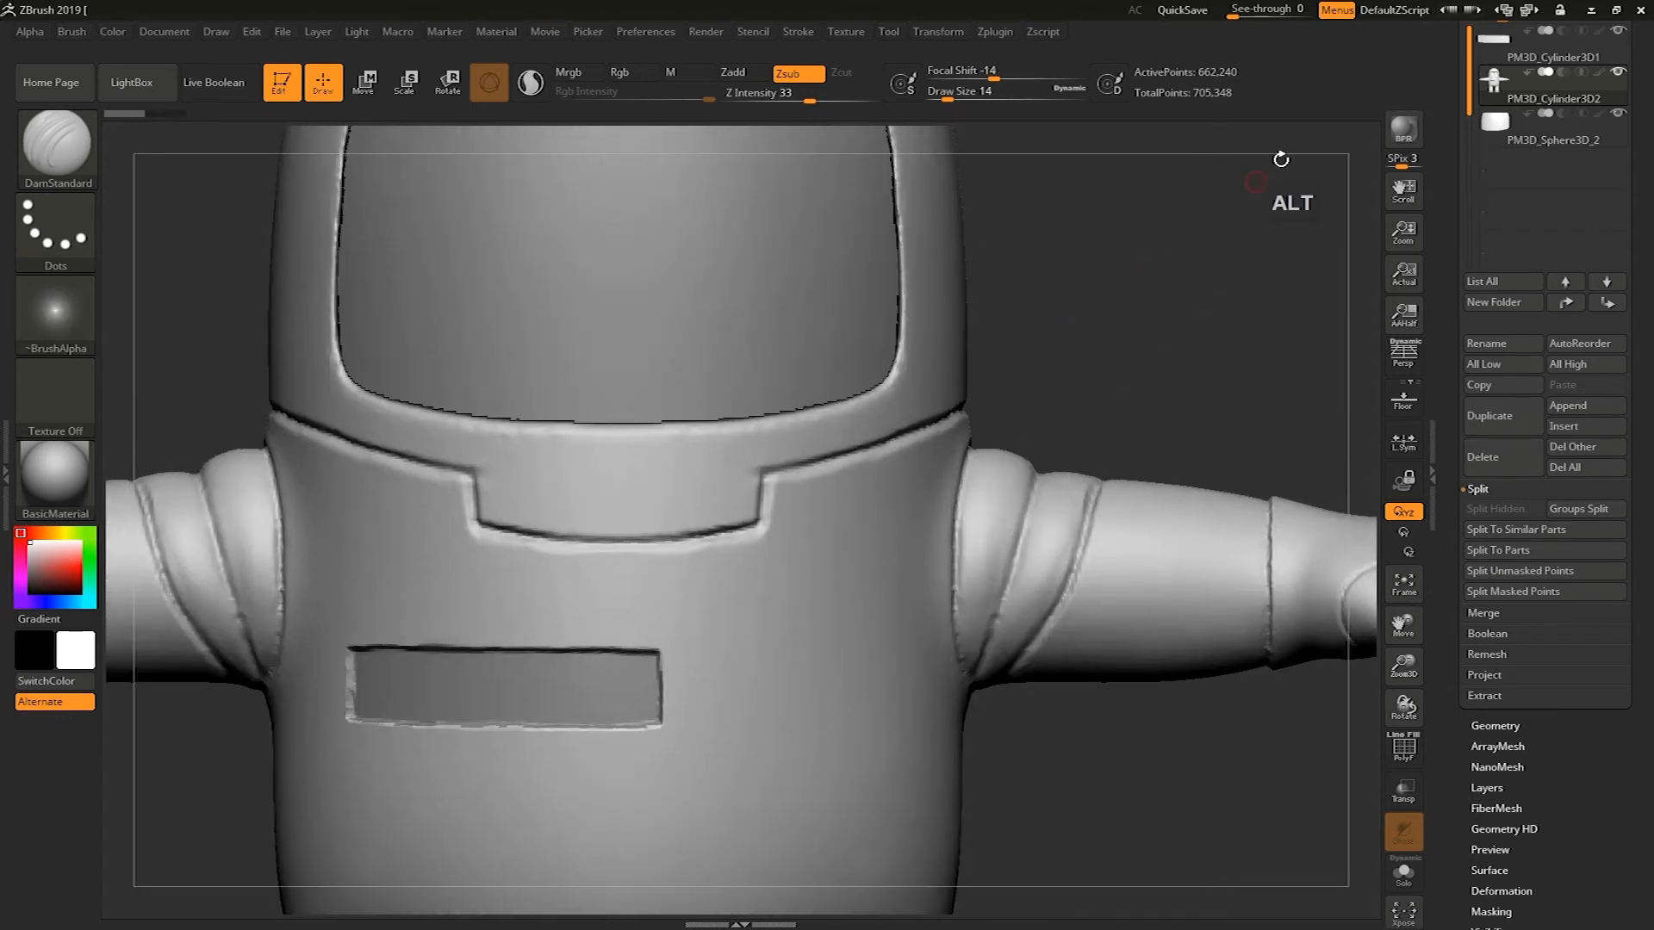
left_click(1521, 62)
left_click_drag(1226, 321, 1327, 199, "alt")
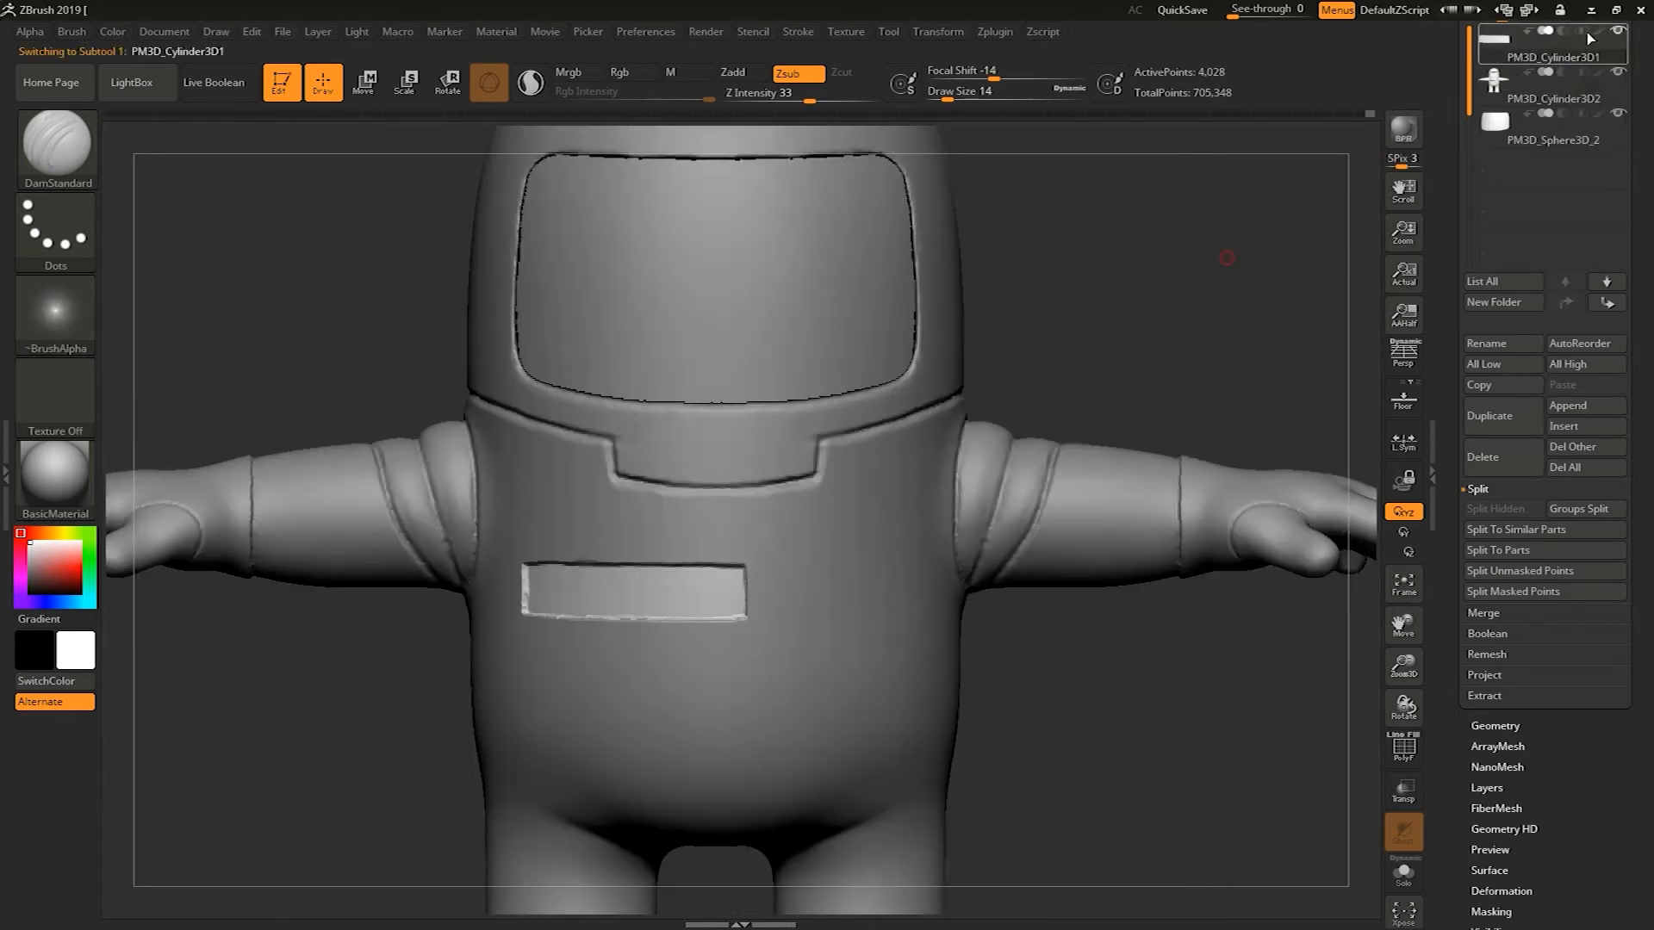
mouse_move(1174, 307)
left_mouse_down("alt")
mouse_move(1138, 521)
mouse_move(1099, 603)
mouse_move(1144, 696)
mouse_move(1111, 620)
mouse_move(1128, 633)
mouse_move(1113, 635)
left_mouse_up("alt")
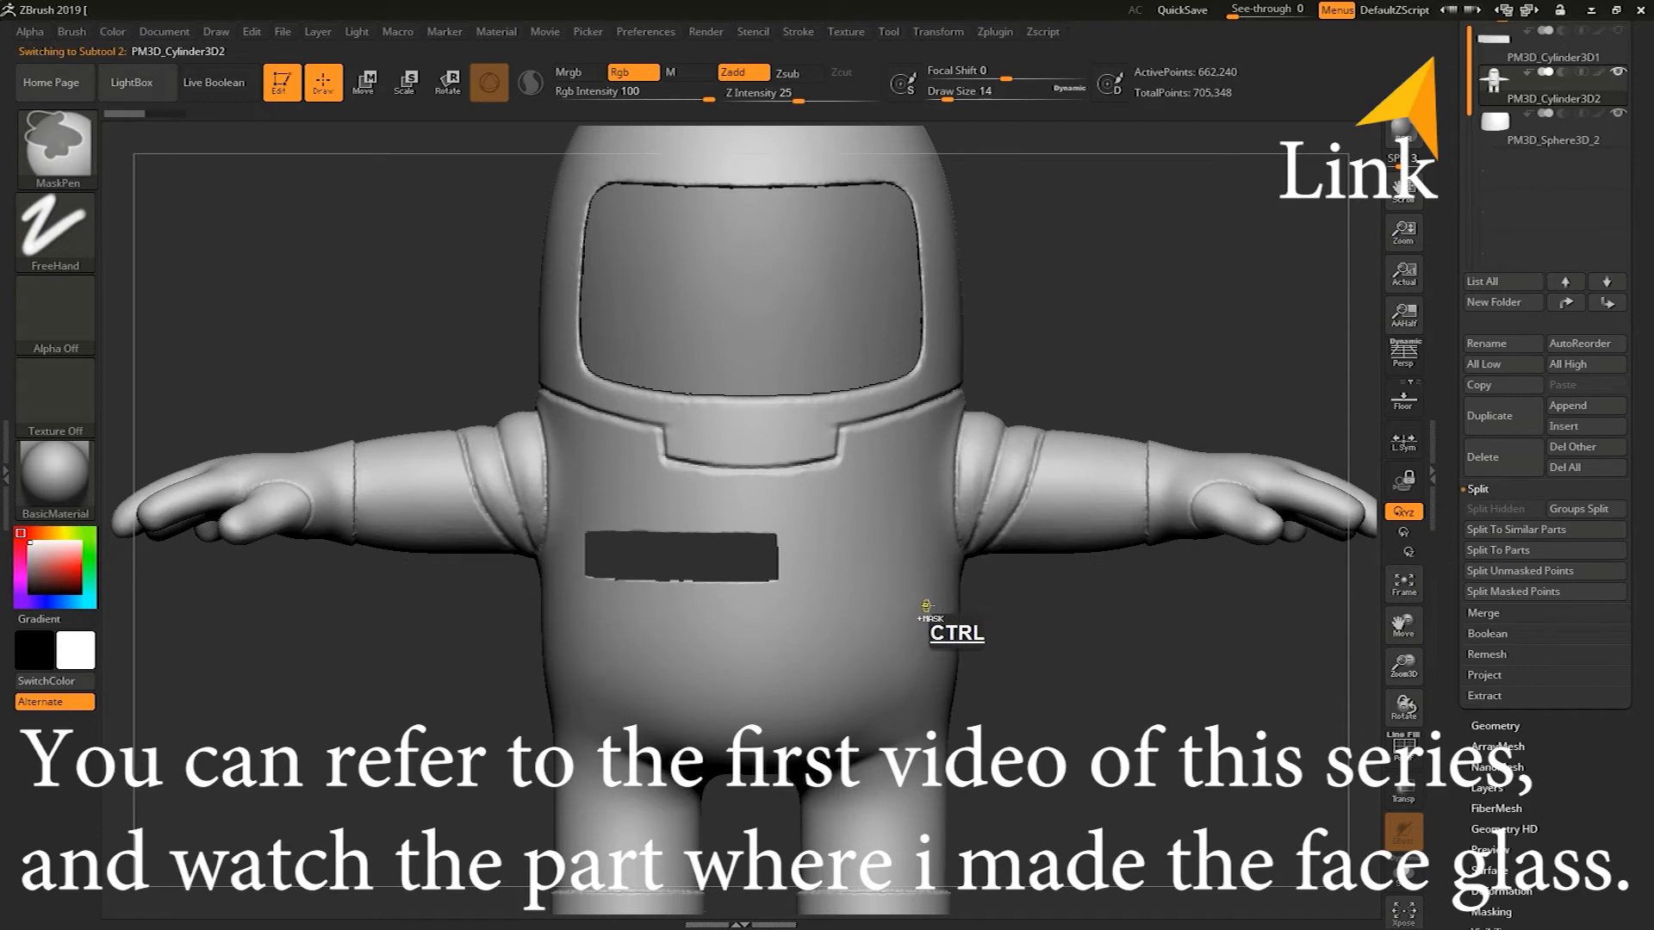
left_click_drag(1065, 696, 1029, 508, "alt")
left_click_drag(483, 225, 1201, 699, "ctrl")
left_click_drag(507, 852, 1211, 162, "ctrl")
left_click_drag(1219, 225, 1189, 277, "alt")
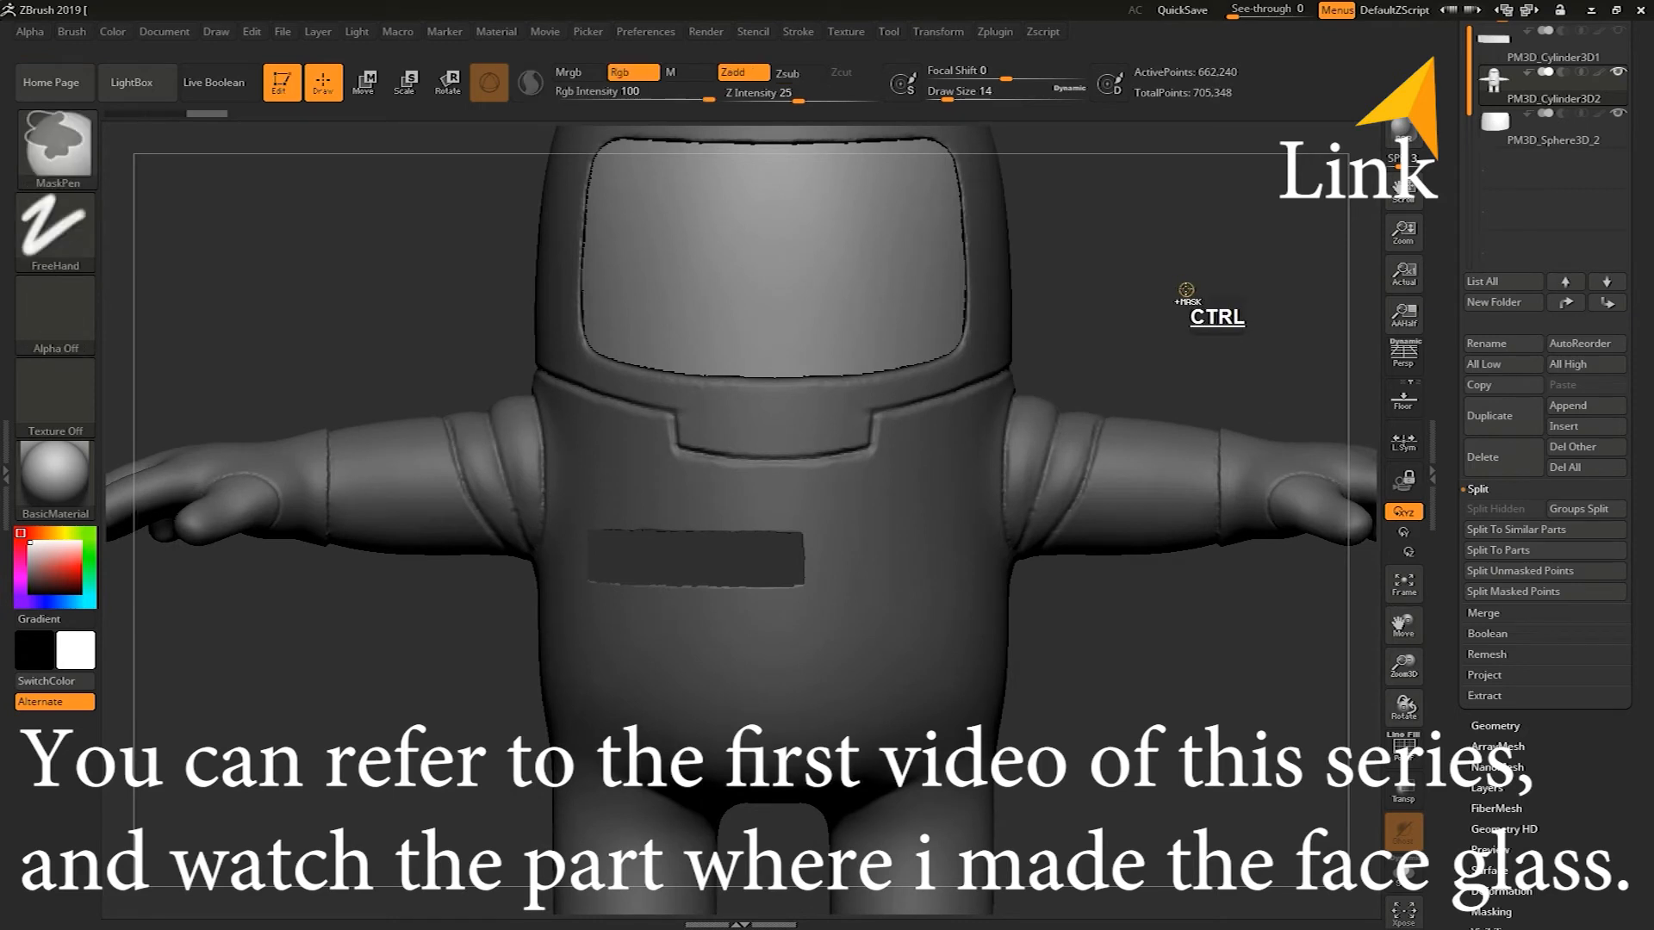
key("ctrl+w")
key("ctrl")
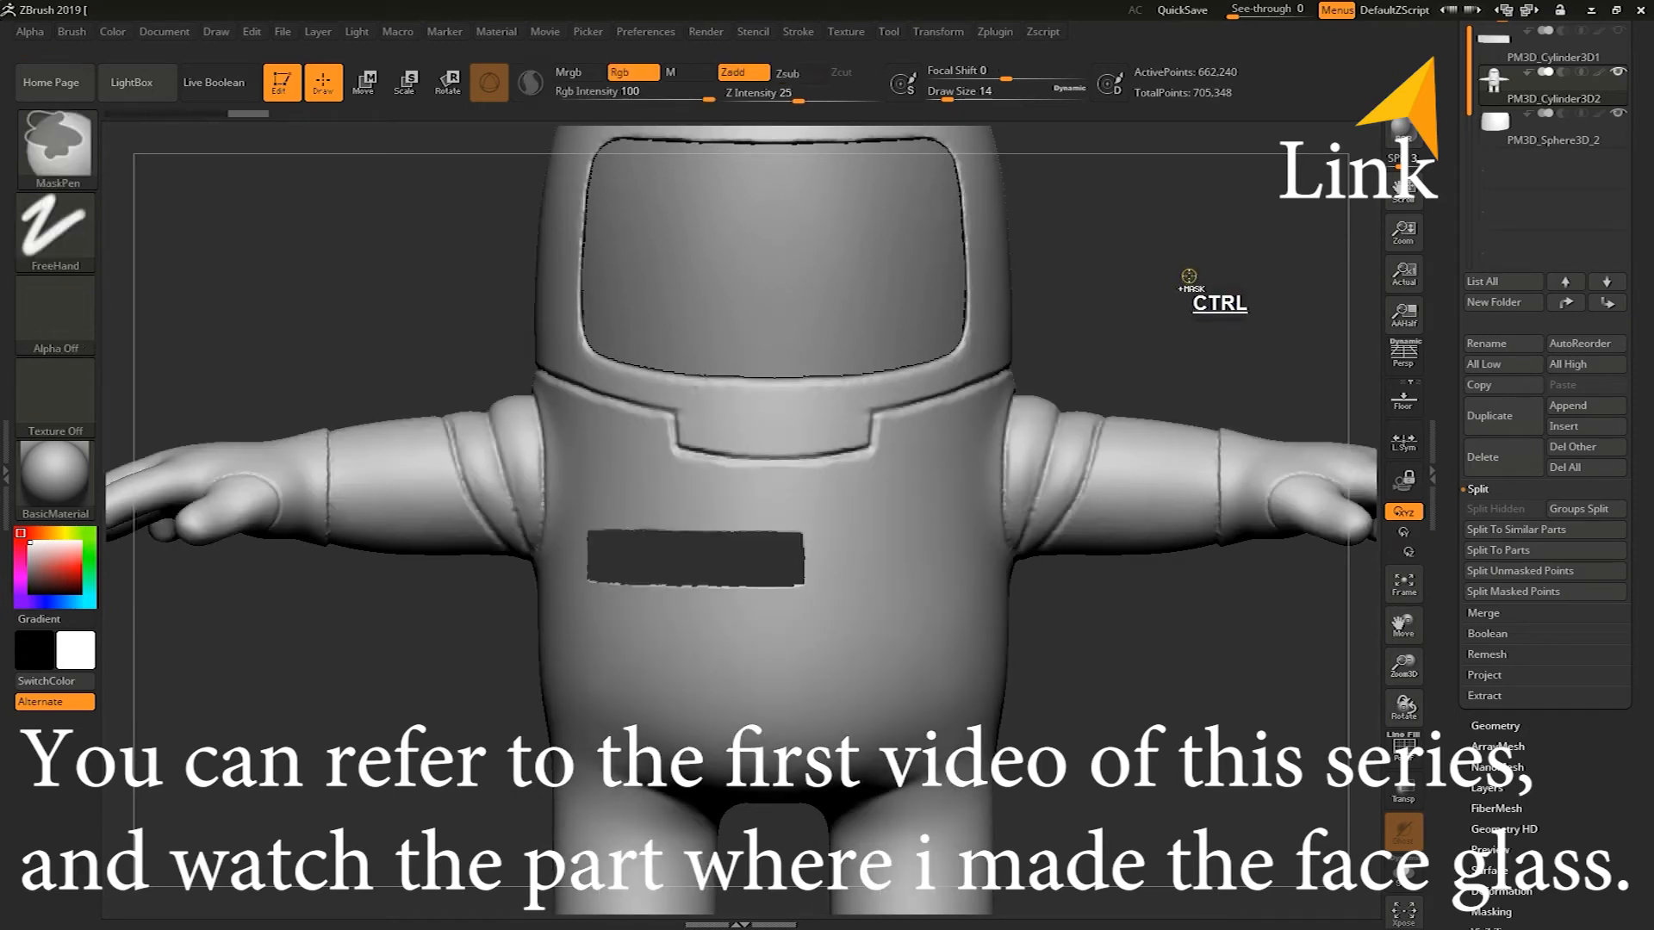
Carve grooves along the chest patch edges on the body with DamStandard at draw size 35
mouse_move(1191, 262)
left_mouse_down("ctrl")
mouse_move(1184, 246)
mouse_move(596, 619)
left_mouse_up("ctrl")
left_click_drag(327, 788, 474, 622, "alt")
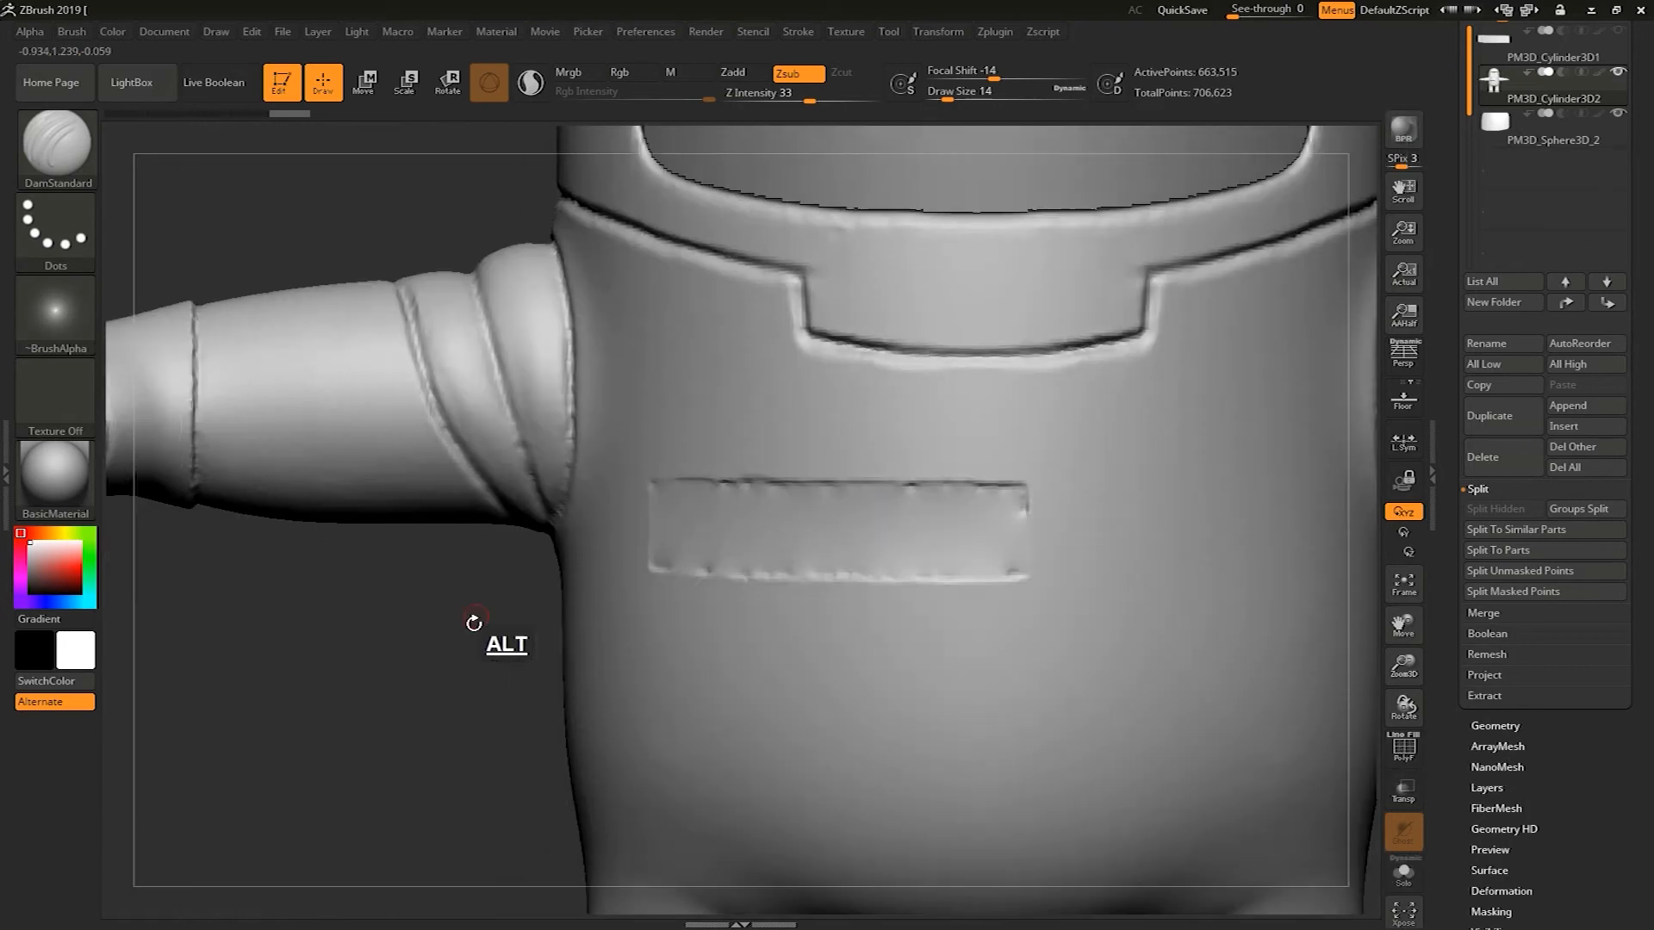
mouse_move(450, 681)
left_mouse_down("alt")
mouse_move(544, 570)
mouse_move(524, 646)
left_mouse_up("alt")
mouse_move(525, 564)
left_mouse_down()
mouse_move(528, 643)
mouse_move(805, 646)
left_mouse_up()
key("s")
left_click(662, 594)
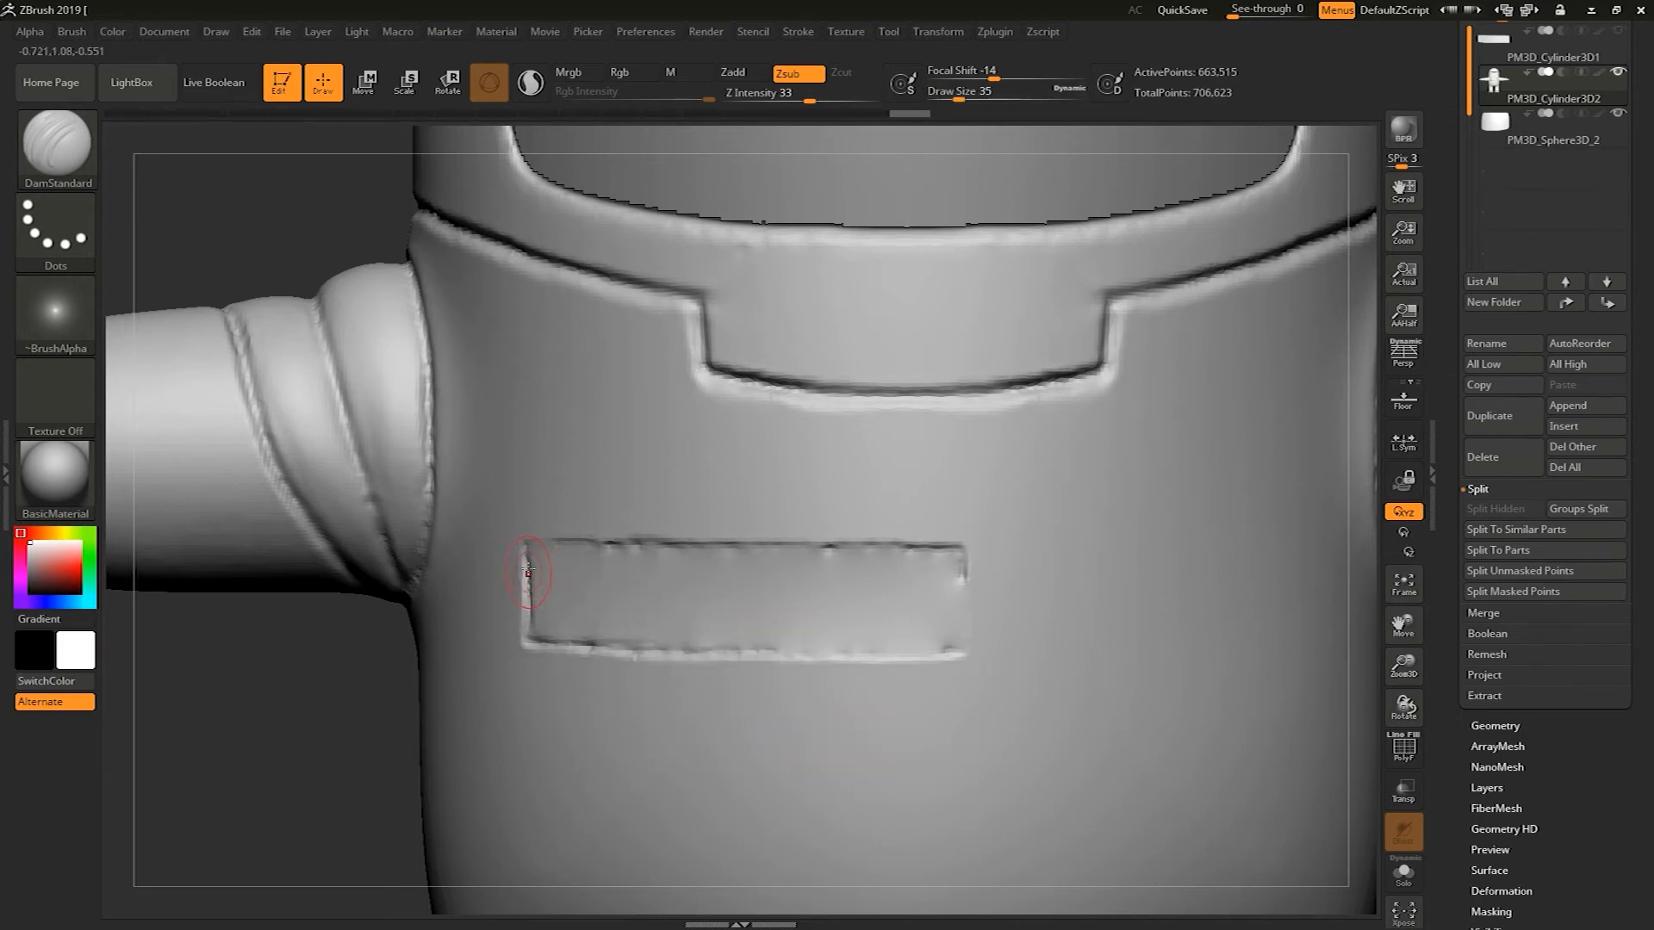
left_click_drag(528, 570, 529, 551)
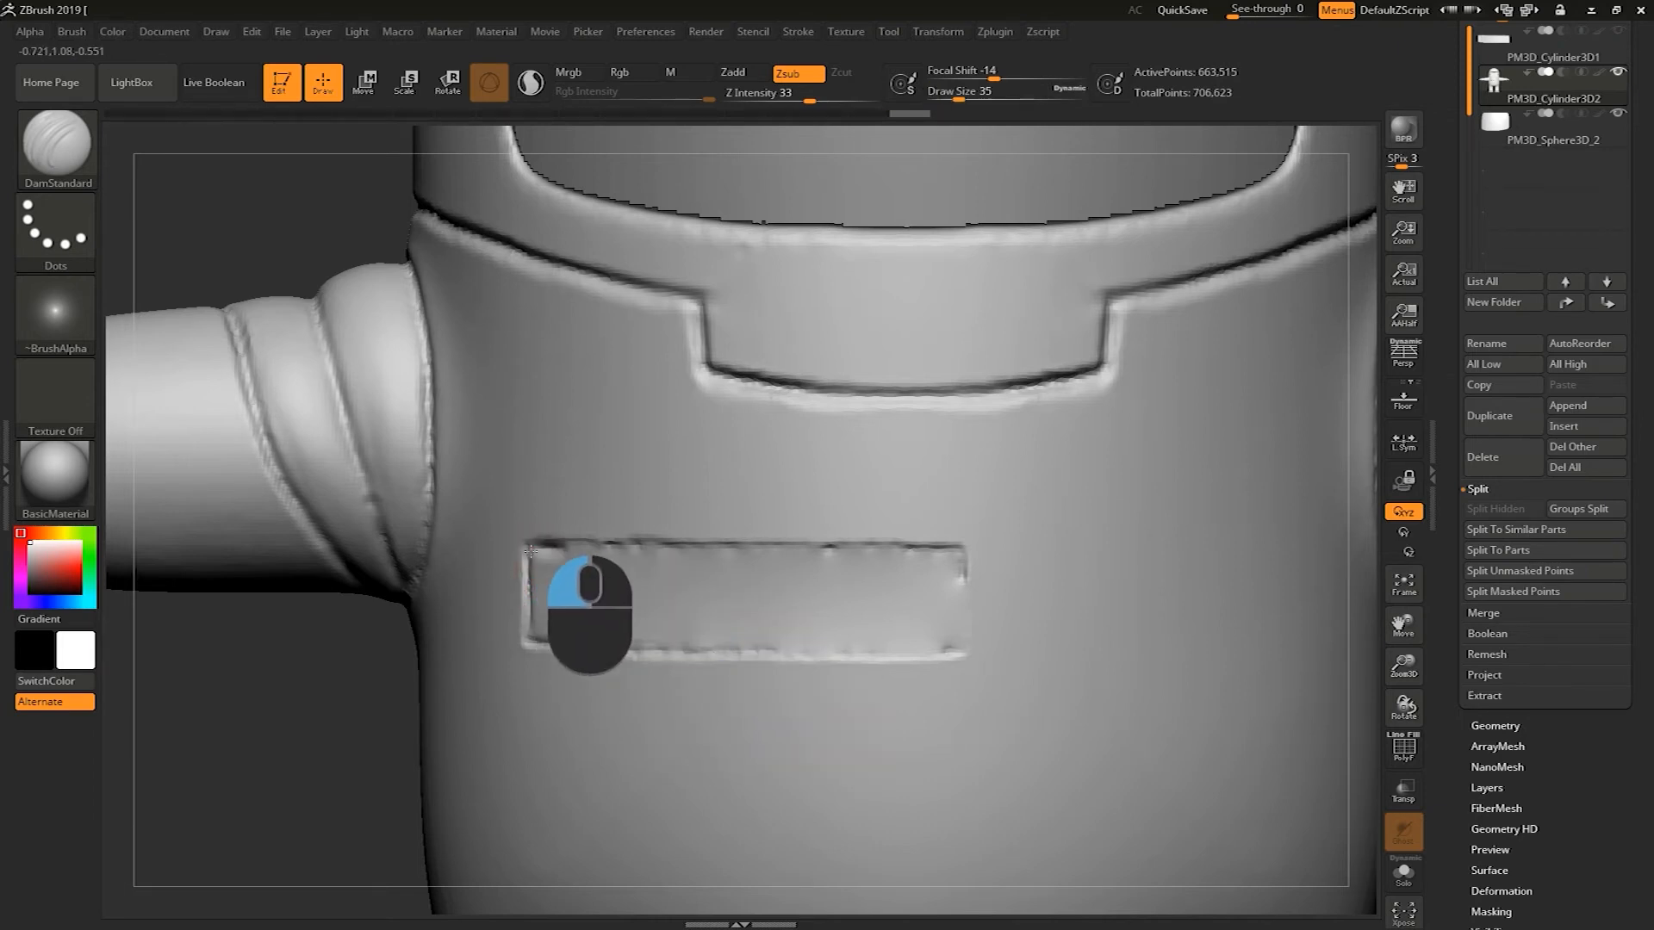
left_click_drag(529, 551, 728, 551)
mouse_move(601, 546)
left_mouse_down()
mouse_move(965, 548)
mouse_move(949, 622)
left_mouse_up()
left_click_drag(951, 560, 946, 647)
left_click_drag(559, 639, 877, 649)
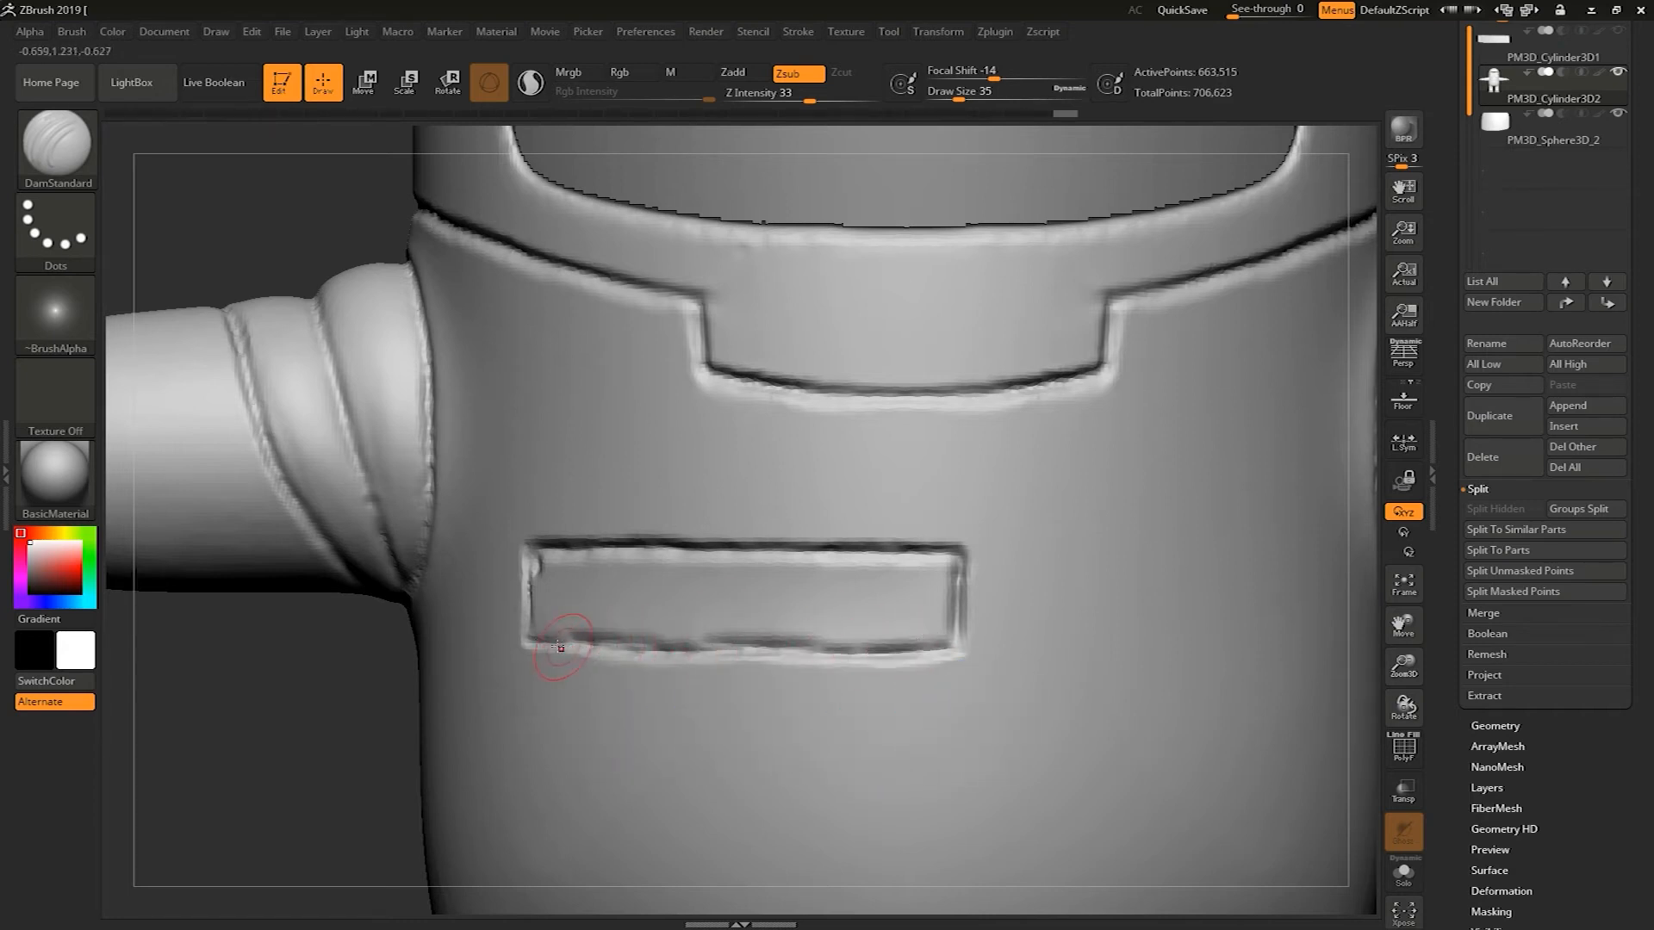
left_click_drag(540, 642, 924, 642)
left_click_drag(548, 594, 532, 645)
Build up the surface around the chest patch with ClayBuildup at draw size 22
left_click(86, 157)
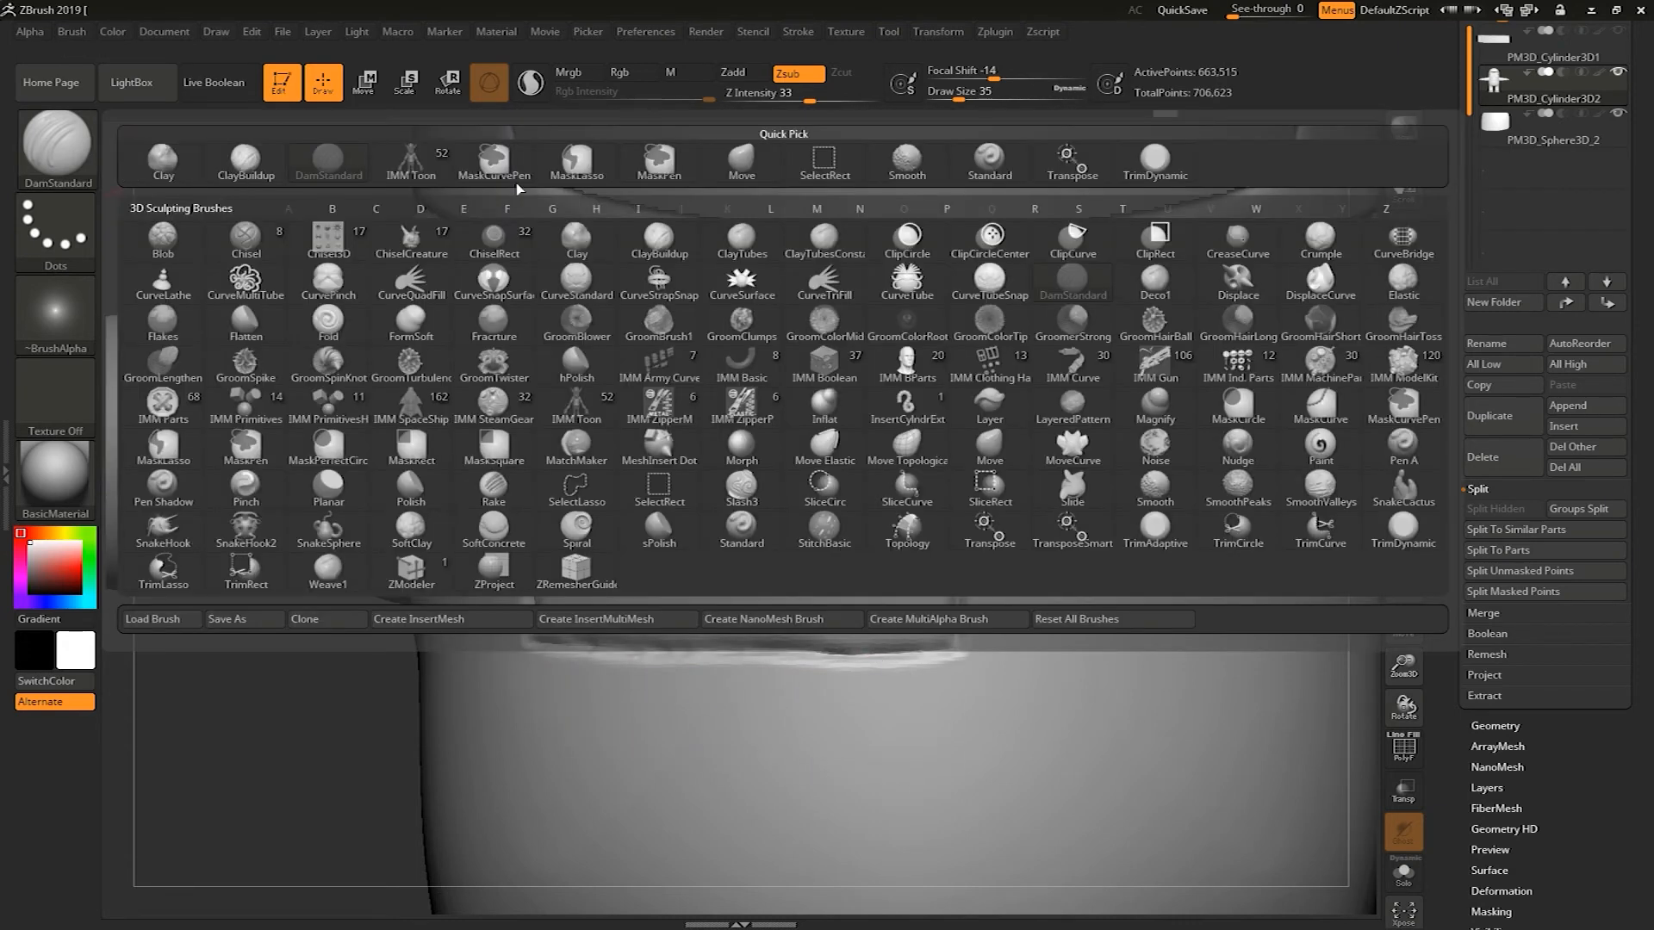
left_click(249, 164)
key("s")
left_click_drag(650, 550, 636, 551)
mouse_move(546, 591)
left_mouse_down("ctrl")
mouse_move(545, 564)
mouse_move(556, 586)
left_mouse_up("ctrl")
key("ctrl+z")
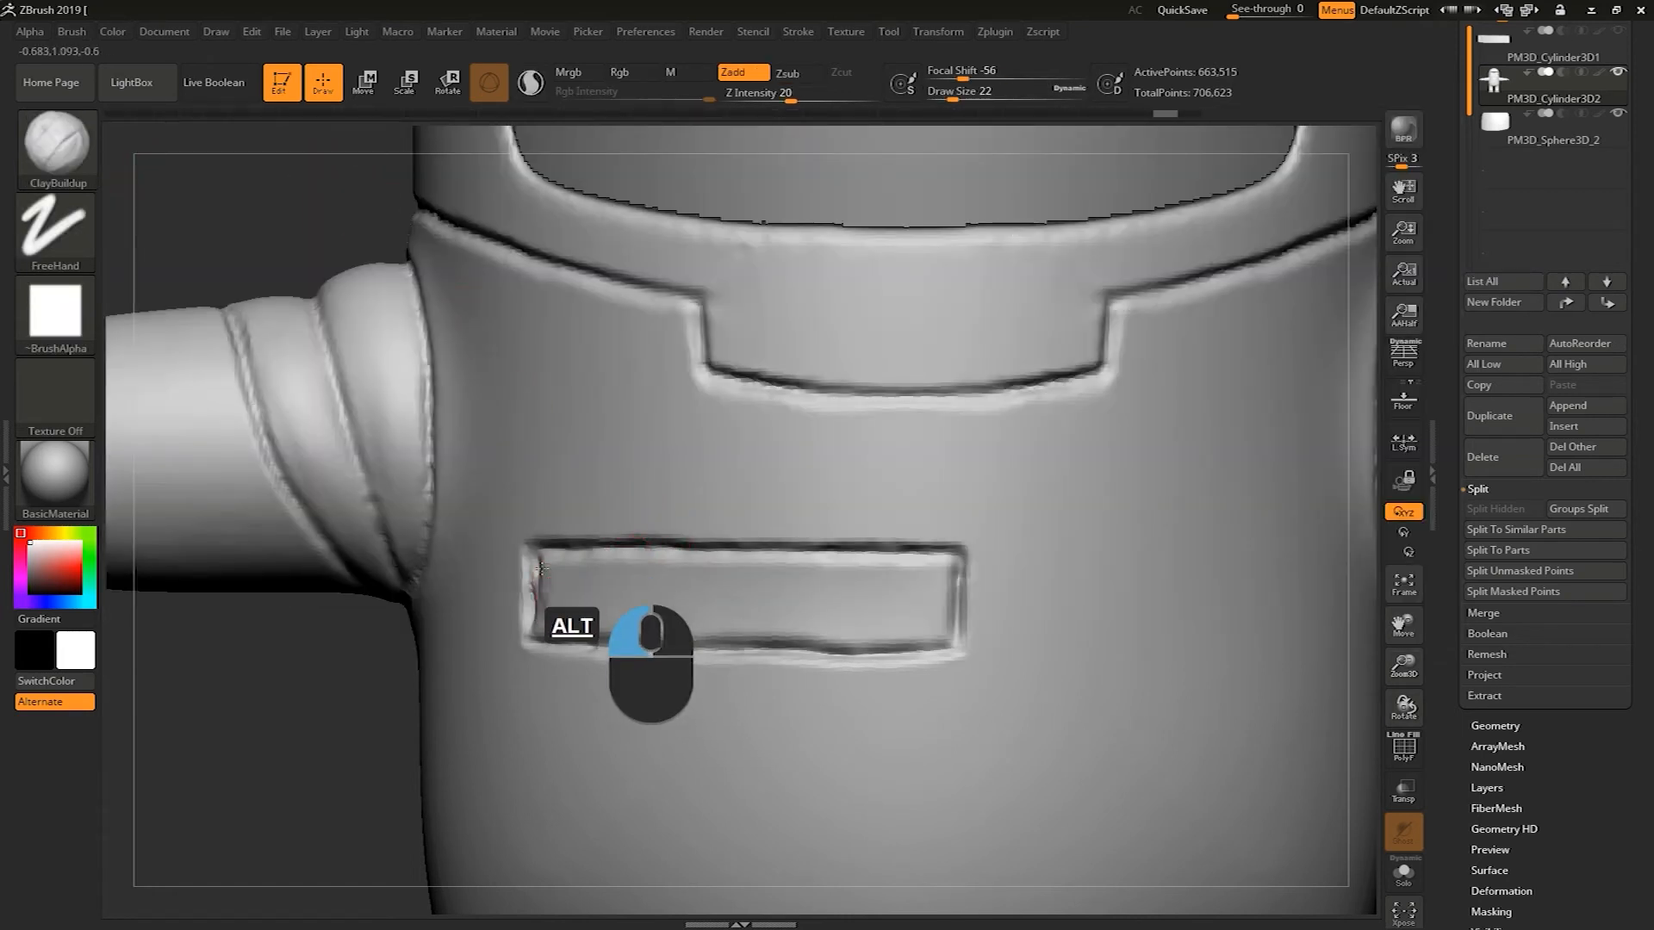
key("s")
left_click_drag(569, 595, 651, 587)
key("ctrl+z")
mouse_move(546, 568)
left_mouse_down("alt")
mouse_move(930, 596)
mouse_move(662, 618)
mouse_move(556, 583)
left_mouse_up("alt")
mouse_move(668, 588)
left_mouse_down("alt")
mouse_move(766, 605)
mouse_move(907, 576)
mouse_move(555, 571)
mouse_move(532, 626)
mouse_move(594, 620)
left_mouse_up("alt")
mouse_move(730, 610)
left_mouse_down("alt")
mouse_move(610, 619)
mouse_move(753, 624)
left_mouse_up("alt")
mouse_move(653, 619)
left_mouse_down("alt")
mouse_move(787, 630)
mouse_move(747, 615)
mouse_move(932, 605)
mouse_move(619, 602)
mouse_move(600, 566)
mouse_move(947, 585)
mouse_move(930, 638)
mouse_move(524, 610)
mouse_move(595, 605)
mouse_move(560, 564)
mouse_move(879, 579)
mouse_move(844, 577)
left_mouse_up("alt")
mouse_move(841, 520)
left_mouse_down("shift")
mouse_move(907, 543)
mouse_move(934, 515)
mouse_move(894, 569)
mouse_move(761, 558)
mouse_move(547, 603)
mouse_move(543, 563)
mouse_move(545, 624)
mouse_move(586, 598)
mouse_move(653, 607)
mouse_move(791, 572)
mouse_move(833, 607)
mouse_move(620, 620)
mouse_move(904, 642)
mouse_move(956, 629)
mouse_move(945, 582)
mouse_move(551, 560)
left_mouse_up("shift")
Try to scale the chest patch with the Transpose Scale gizmo, then dismiss the error dialog
left_click_drag(357, 741, 280, 651)
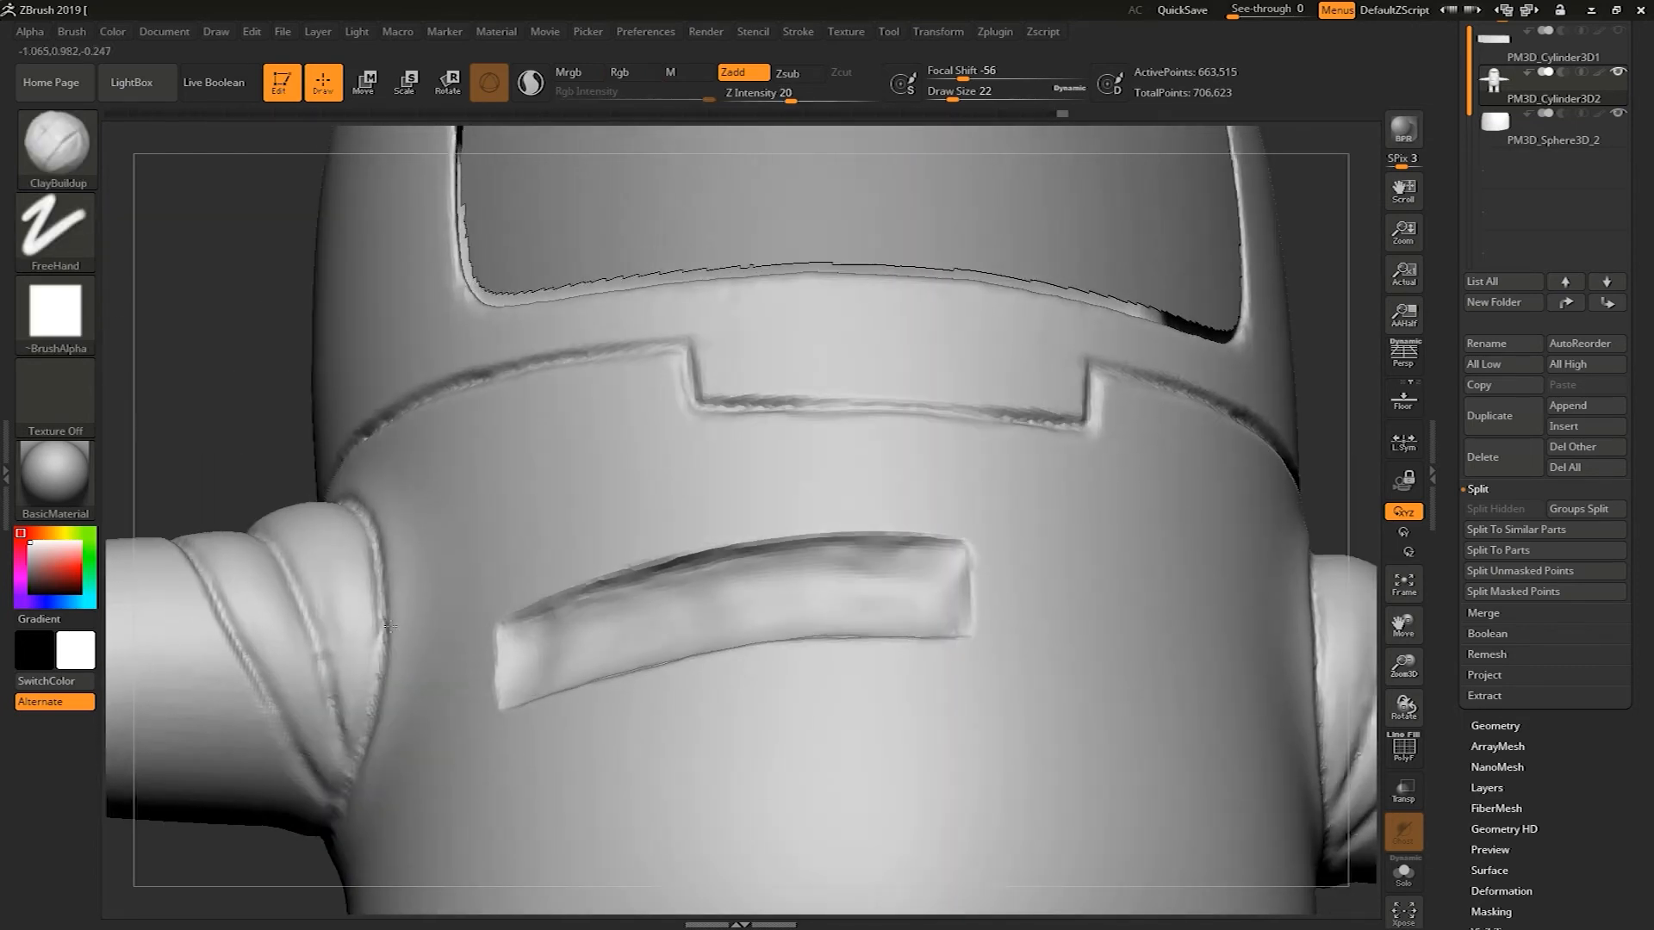
left_click(1620, 33)
left_click_drag(1342, 329, 1324, 628, "shift")
left_click_drag(274, 773, 299, 372, "alt")
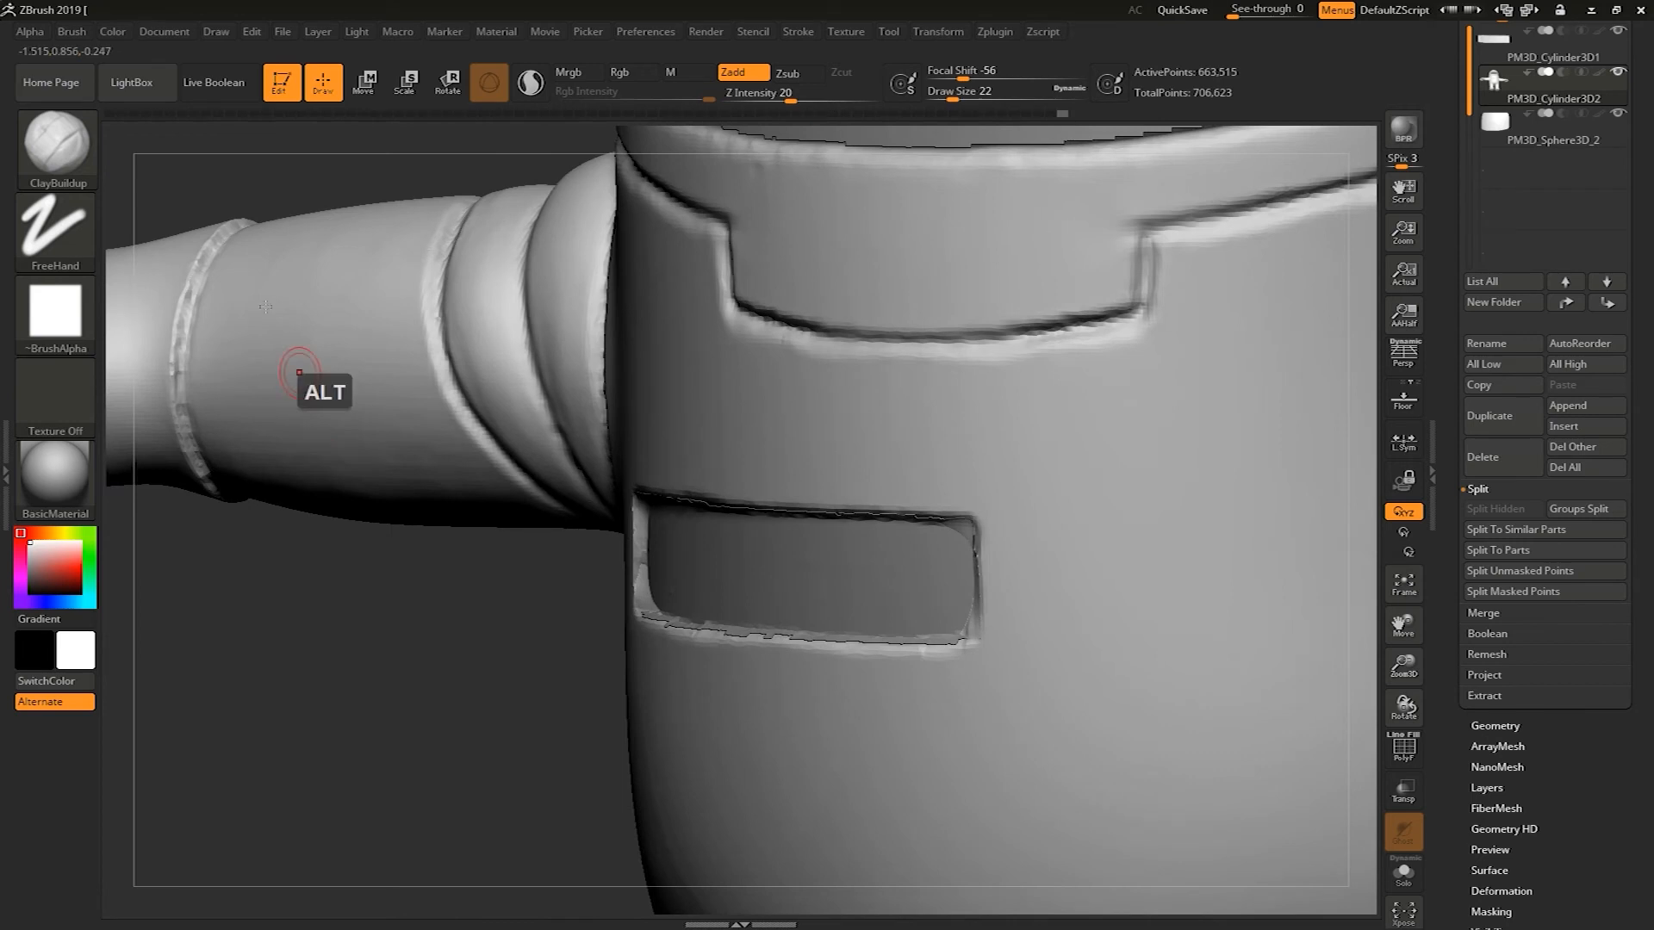
left_click(401, 85)
left_click_drag(515, 676, 562, 763)
left_click(742, 653, "alt")
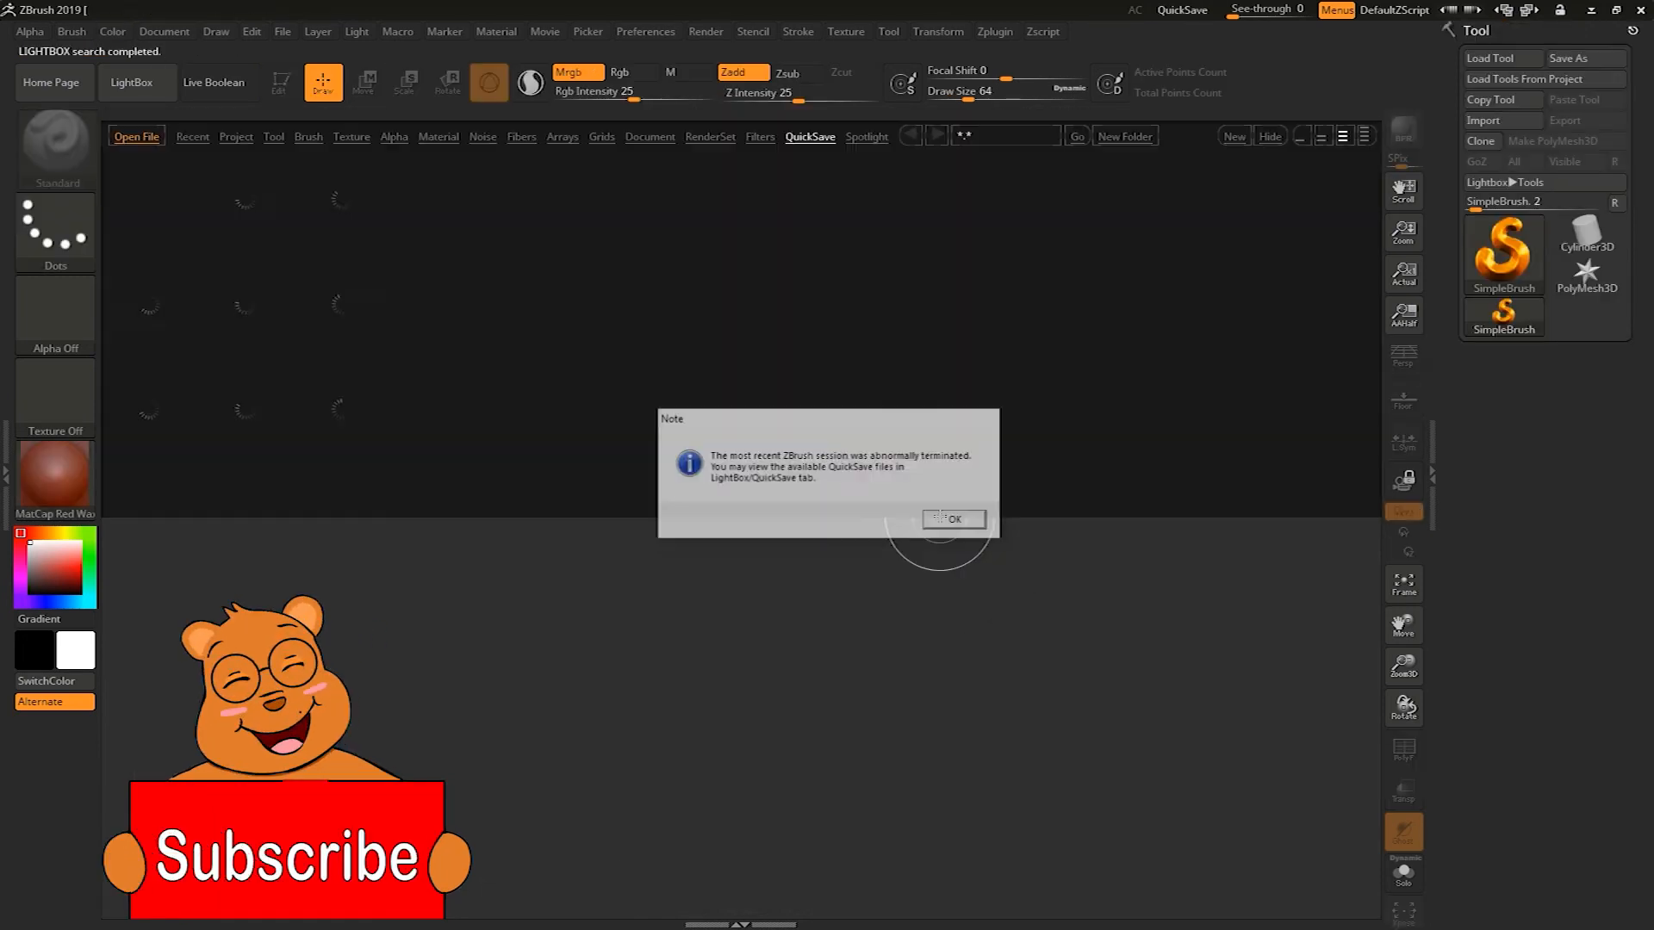
left_click(951, 520)
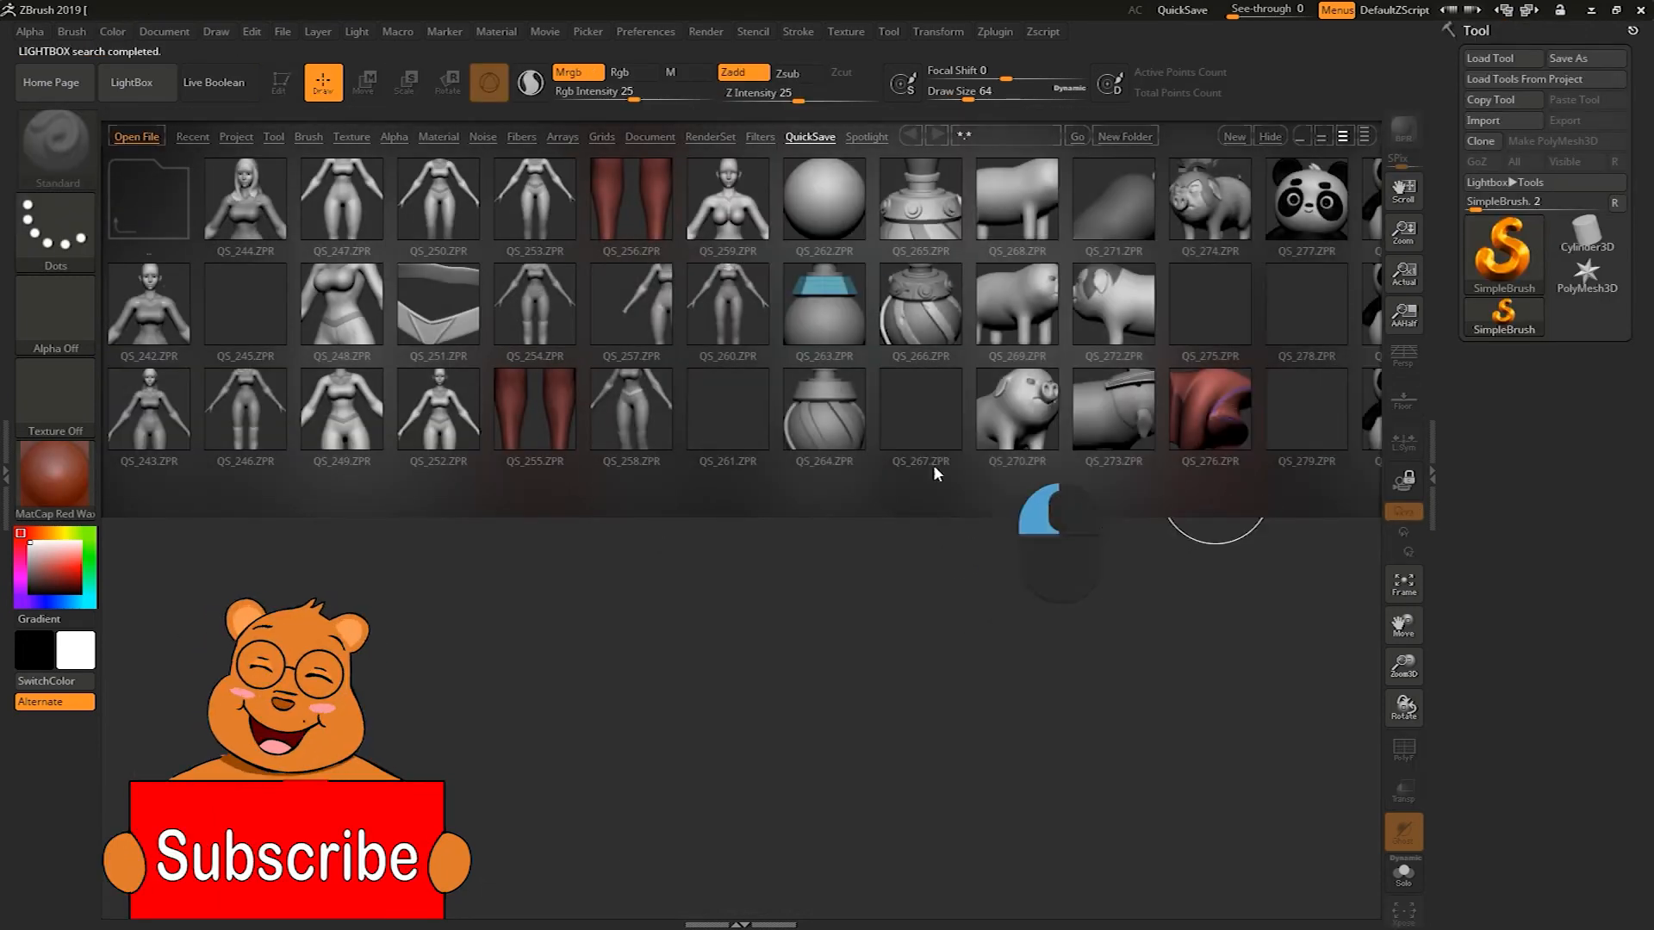
Reopen the recovered QuickSave tool from Lightbox and draw it on the canvas in edit mode
left_click(1348, 231)
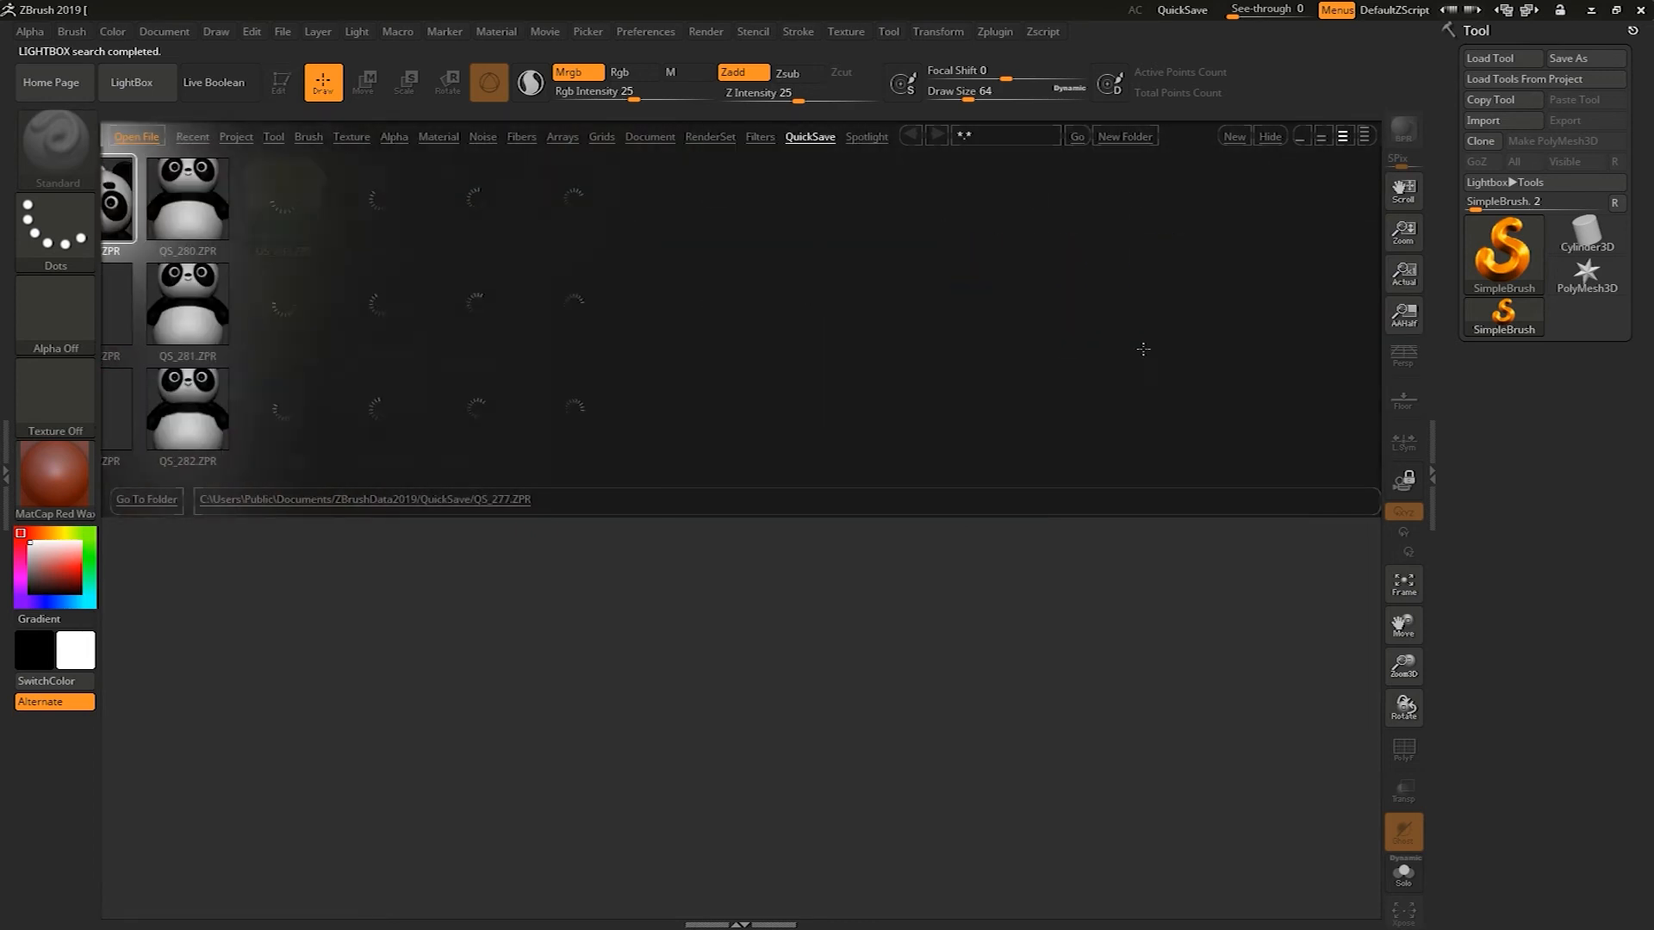
double_click(583, 392)
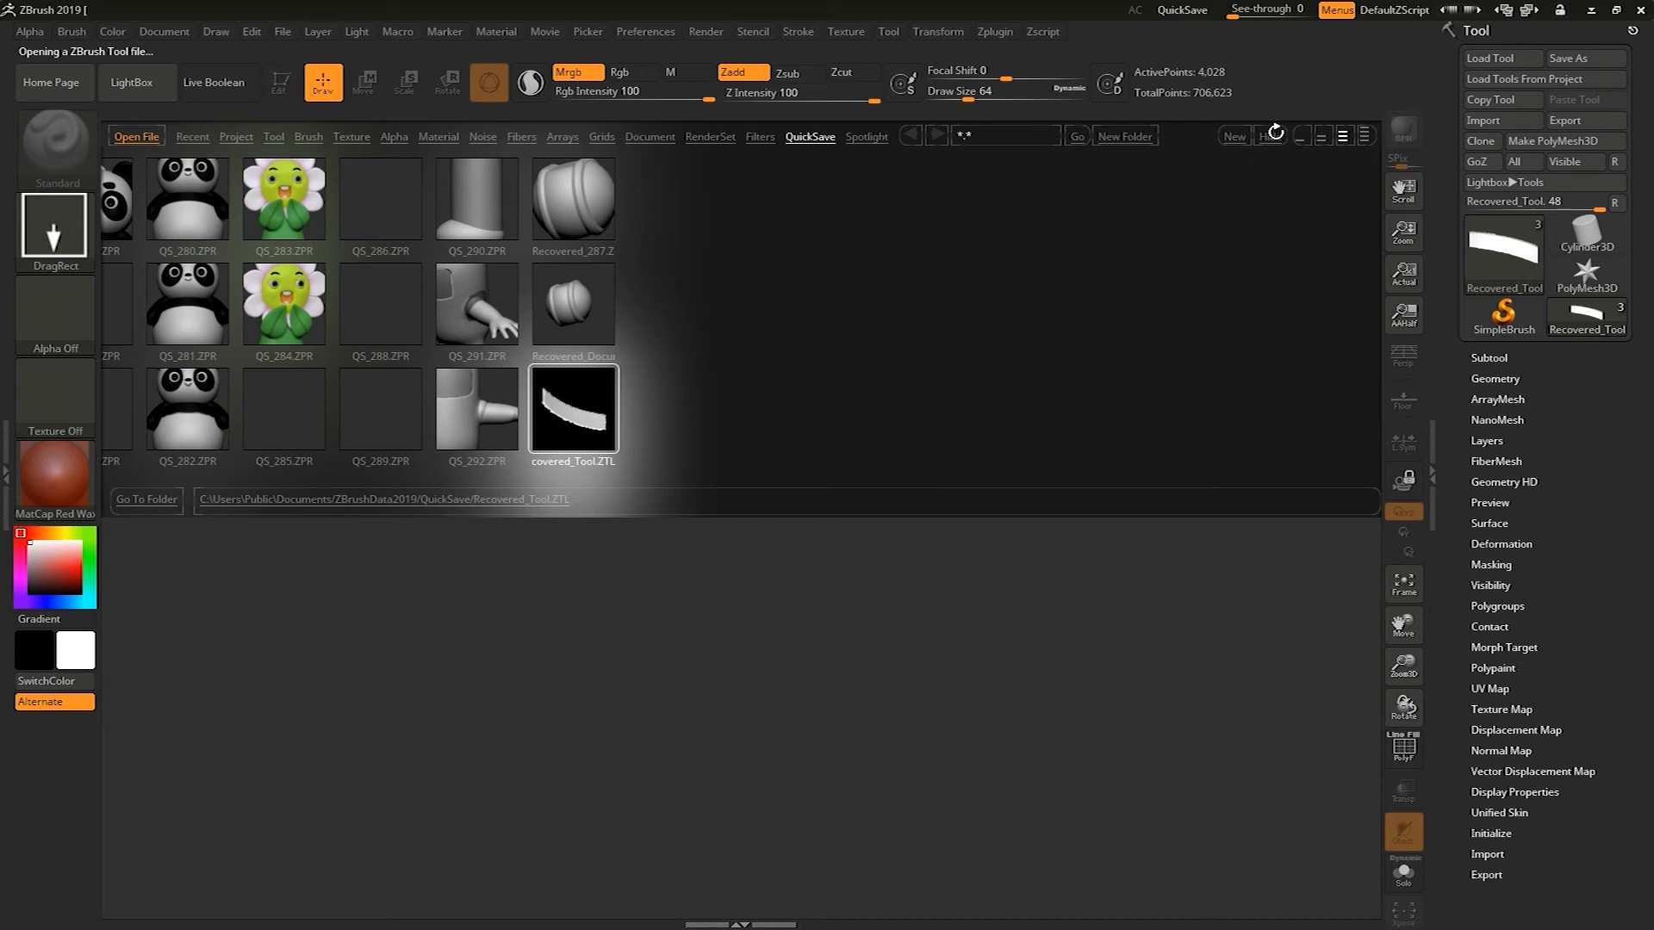
mouse_move(813, 530)
left_mouse_down()
mouse_move(916, 635)
mouse_move(897, 620)
left_mouse_up()
key("t")
left_click_drag(1178, 554, 1097, 633, "shift")
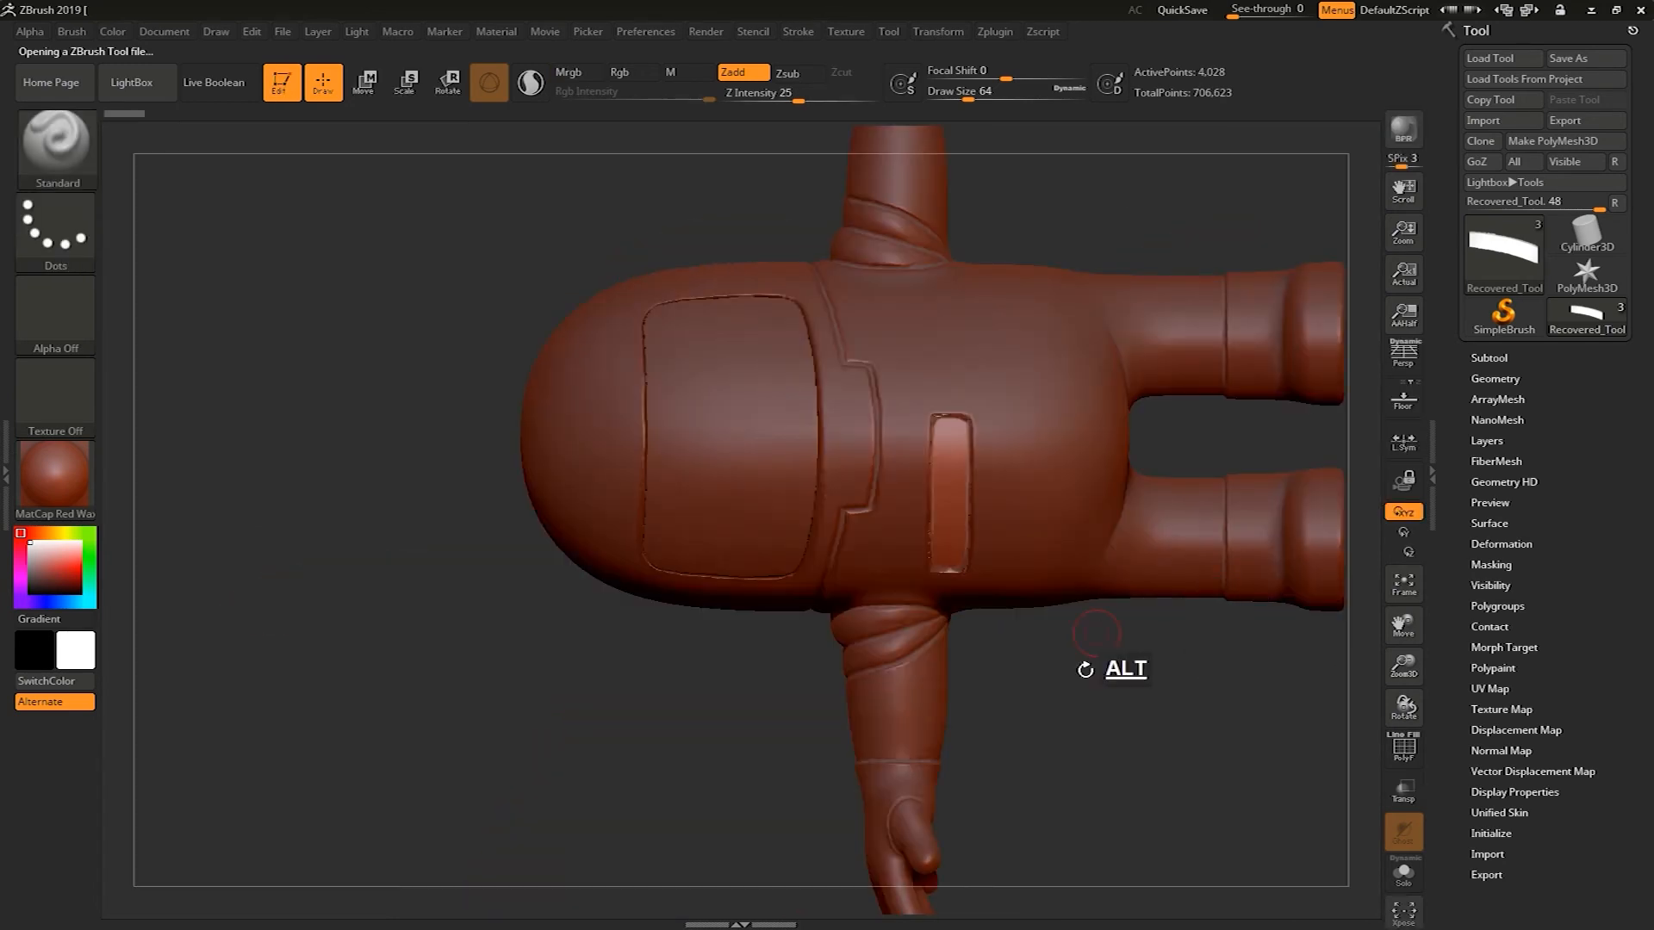
Switch the model's material to BasicMaterial
left_click_drag(310, 604, 1227, 484)
left_click_drag(1059, 469, 1033, 299, "shift")
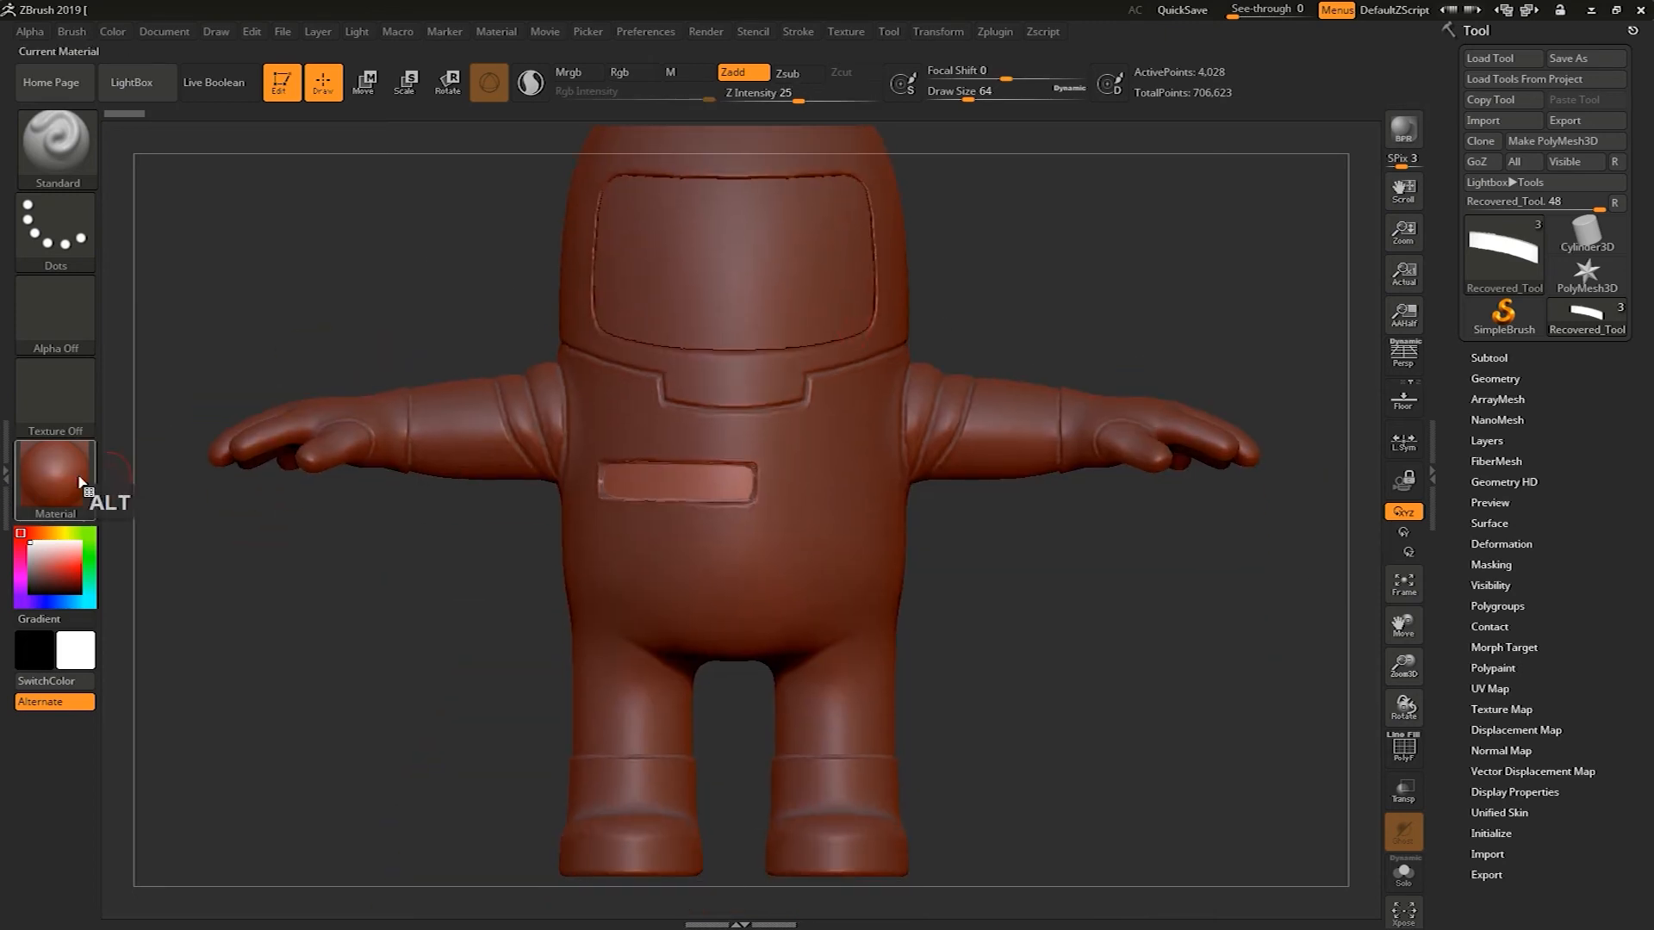
left_click(82, 484)
left_click(229, 689)
left_click_drag(1147, 711, 1207, 629, "alt")
Scale the chest patch subtool slightly with the Transpose Scale gizmo
left_click(1491, 357)
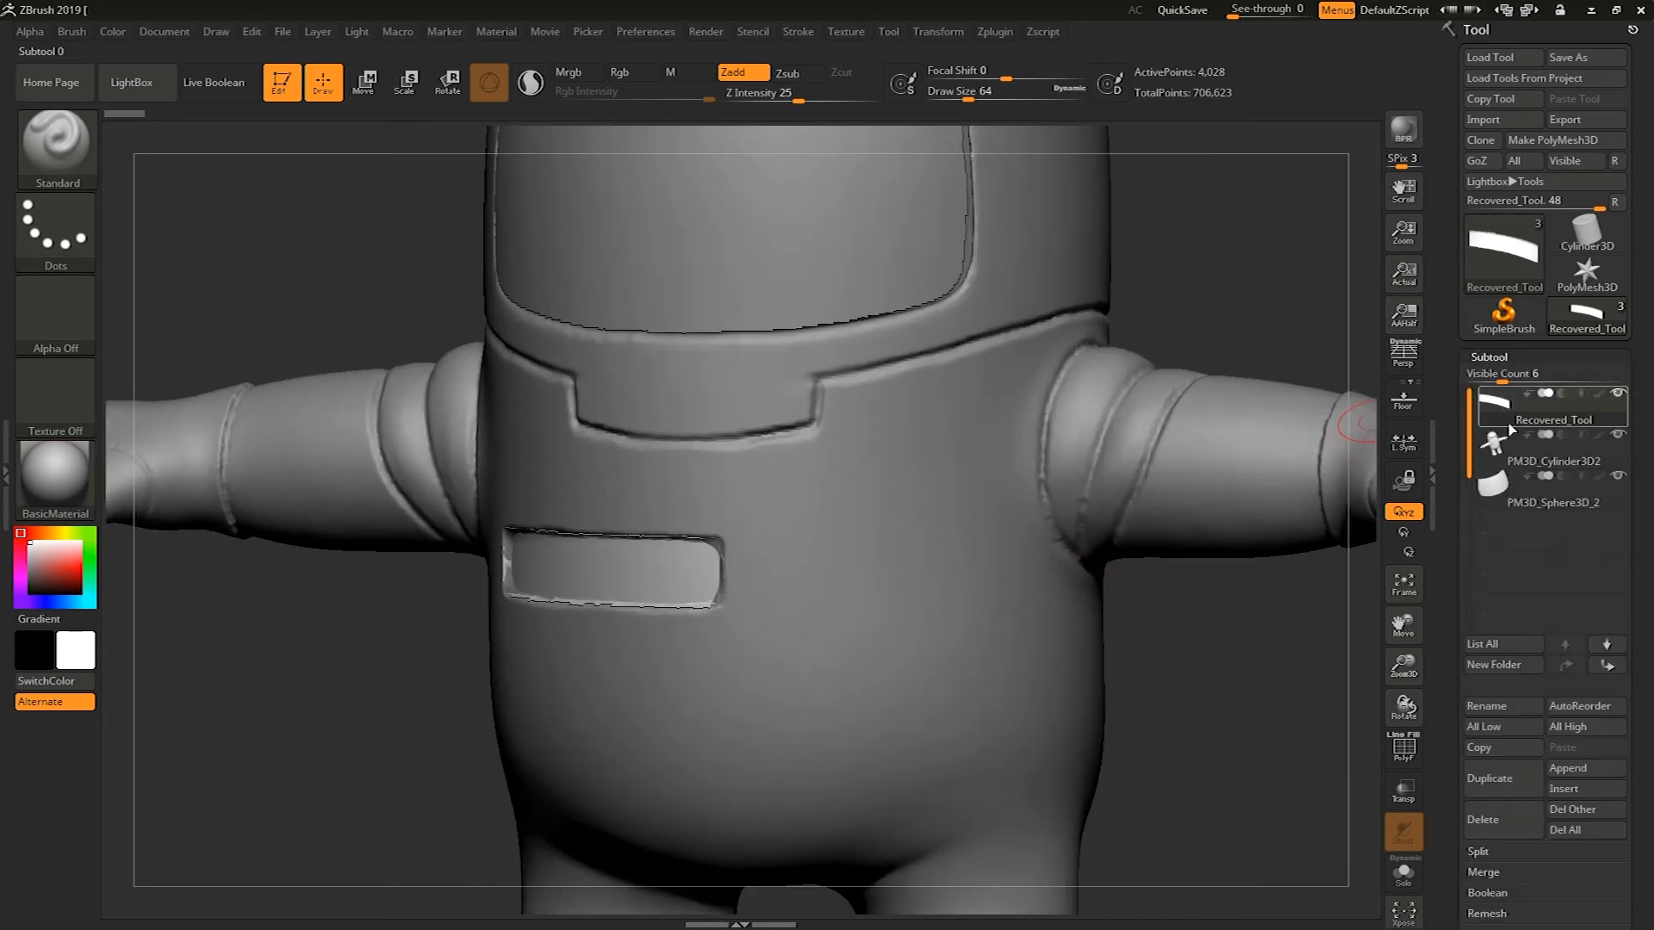
left_click(404, 86)
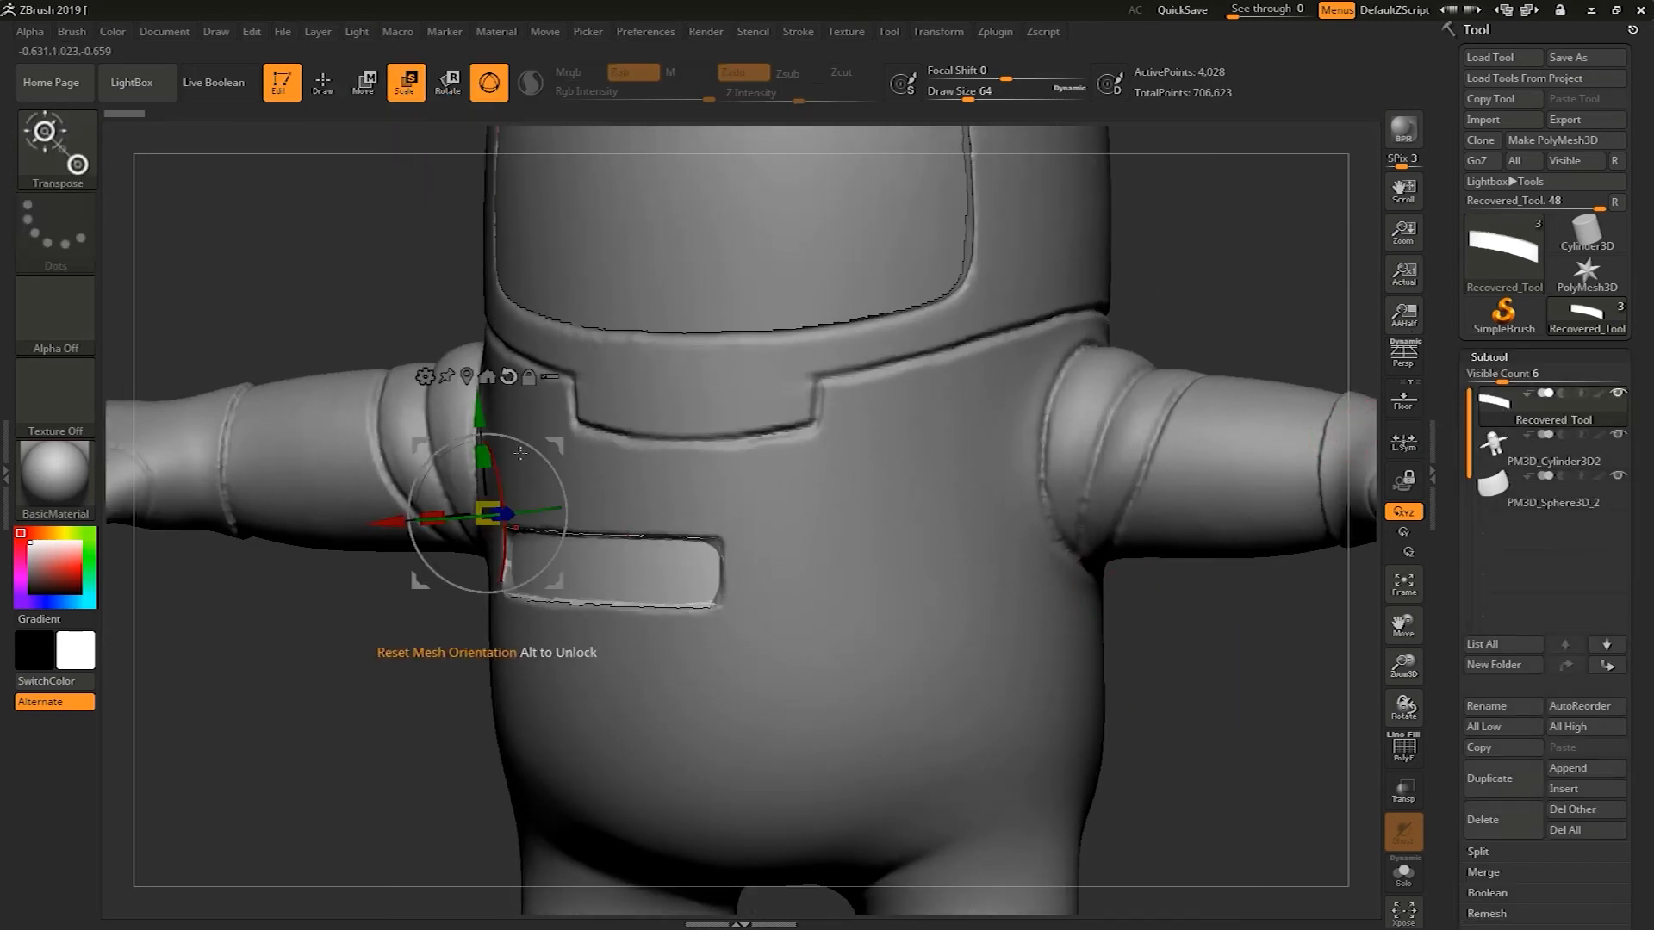
left_click_drag(447, 691, 393, 508)
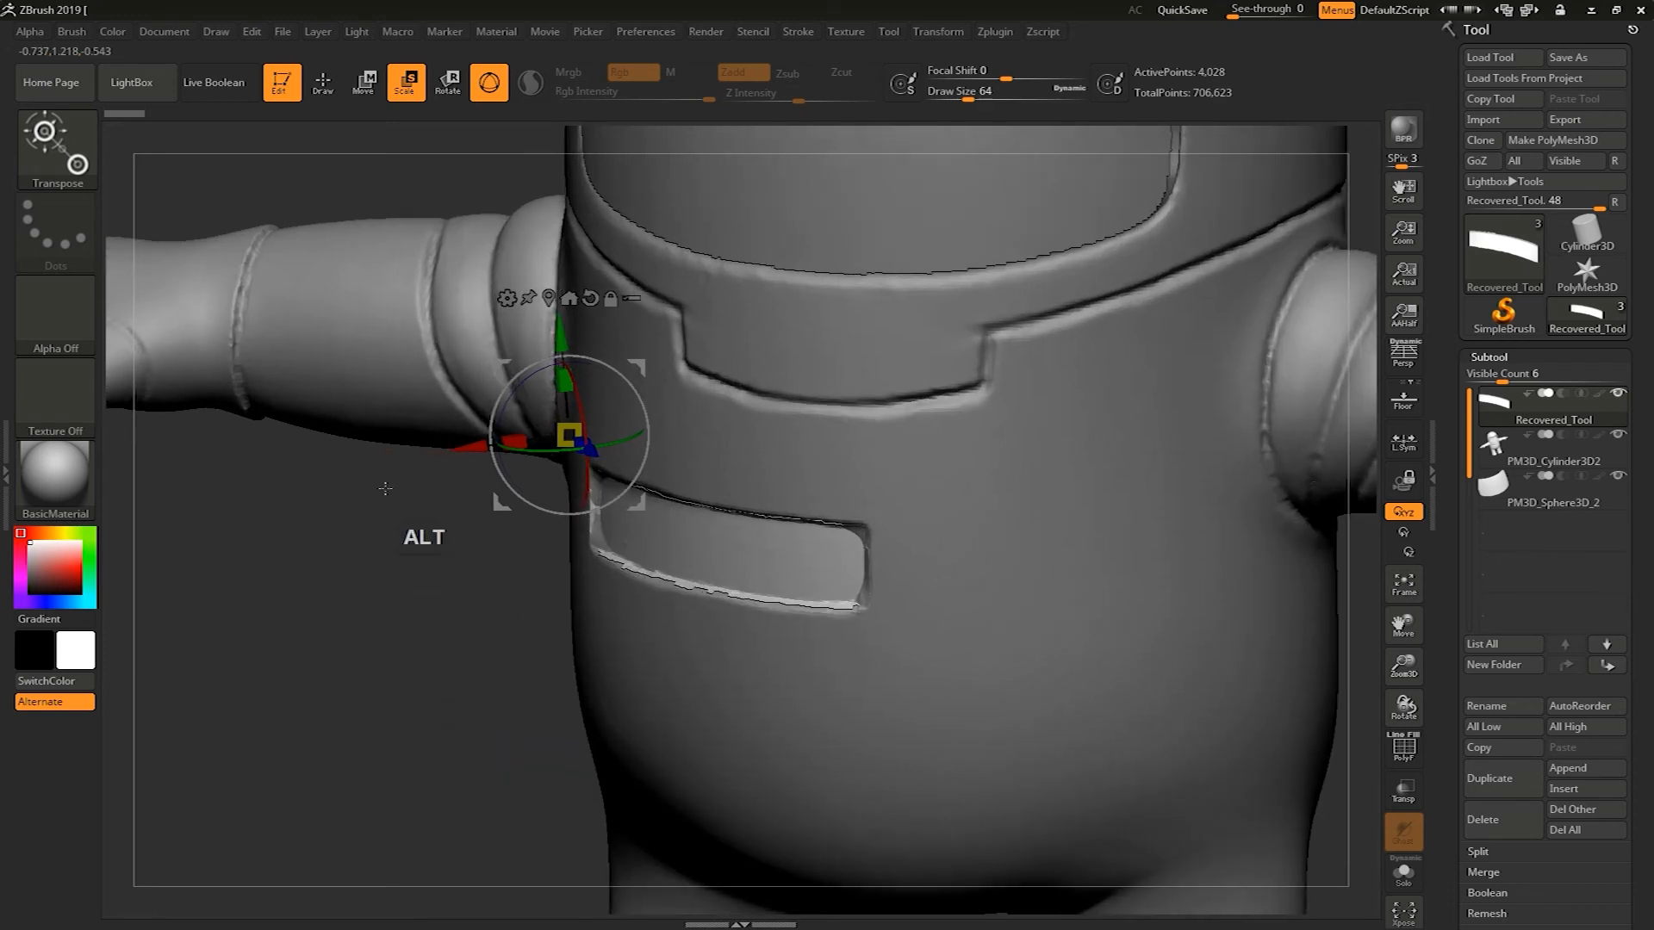
left_click_drag(474, 444, 465, 451)
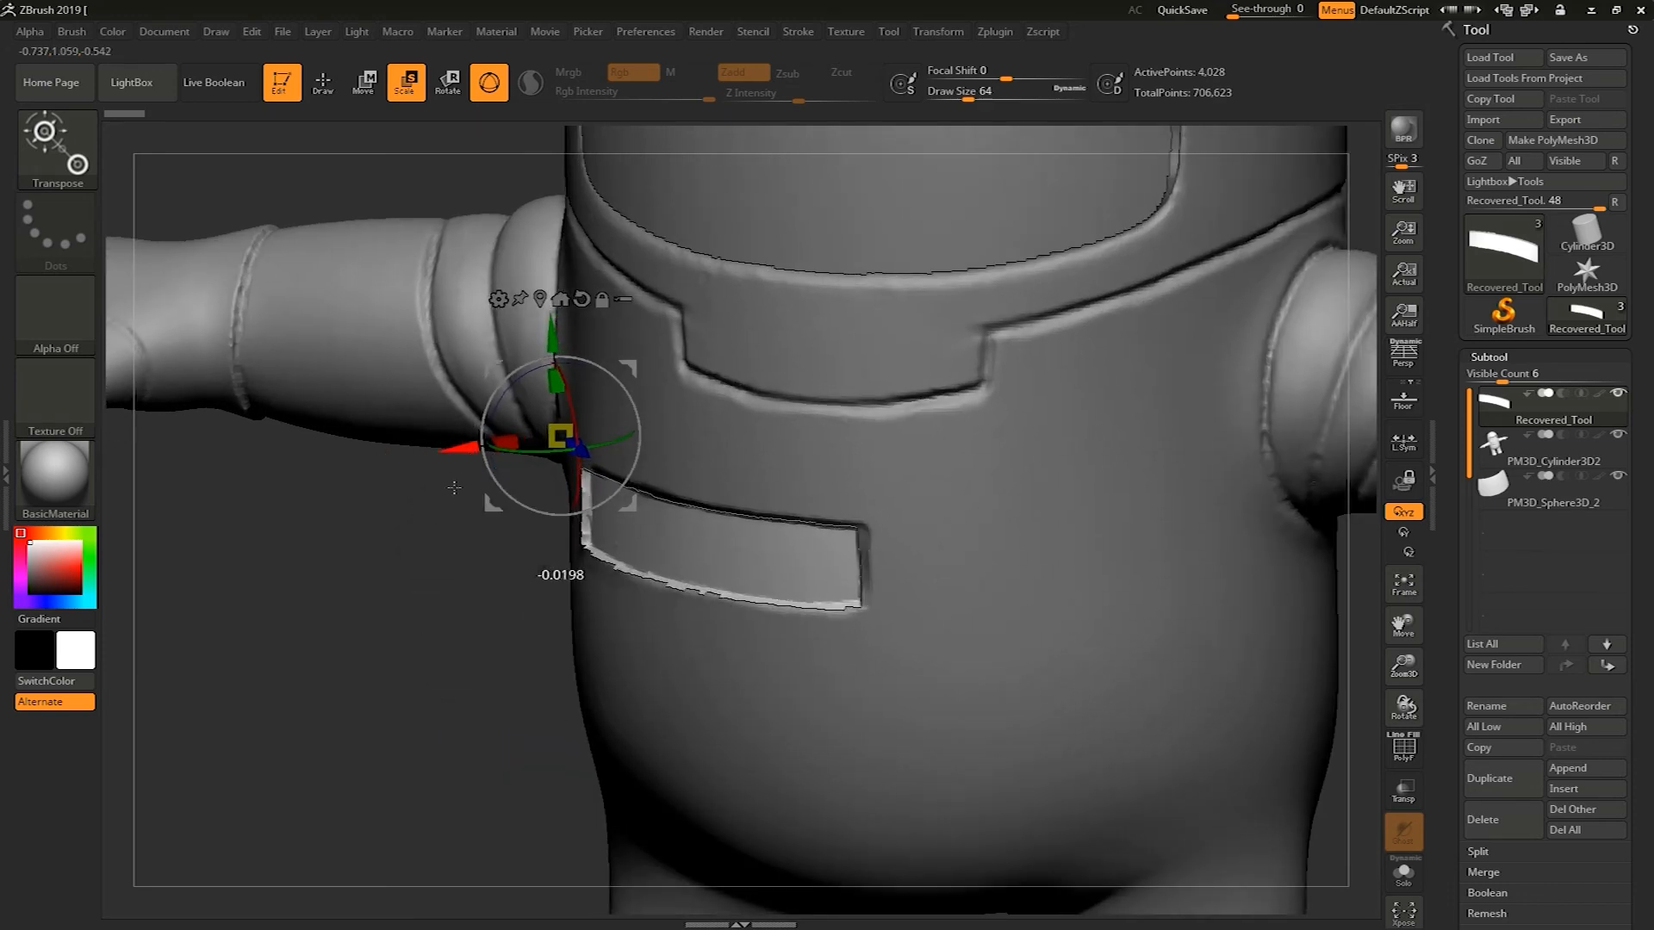
left_click_drag(422, 651, 454, 611)
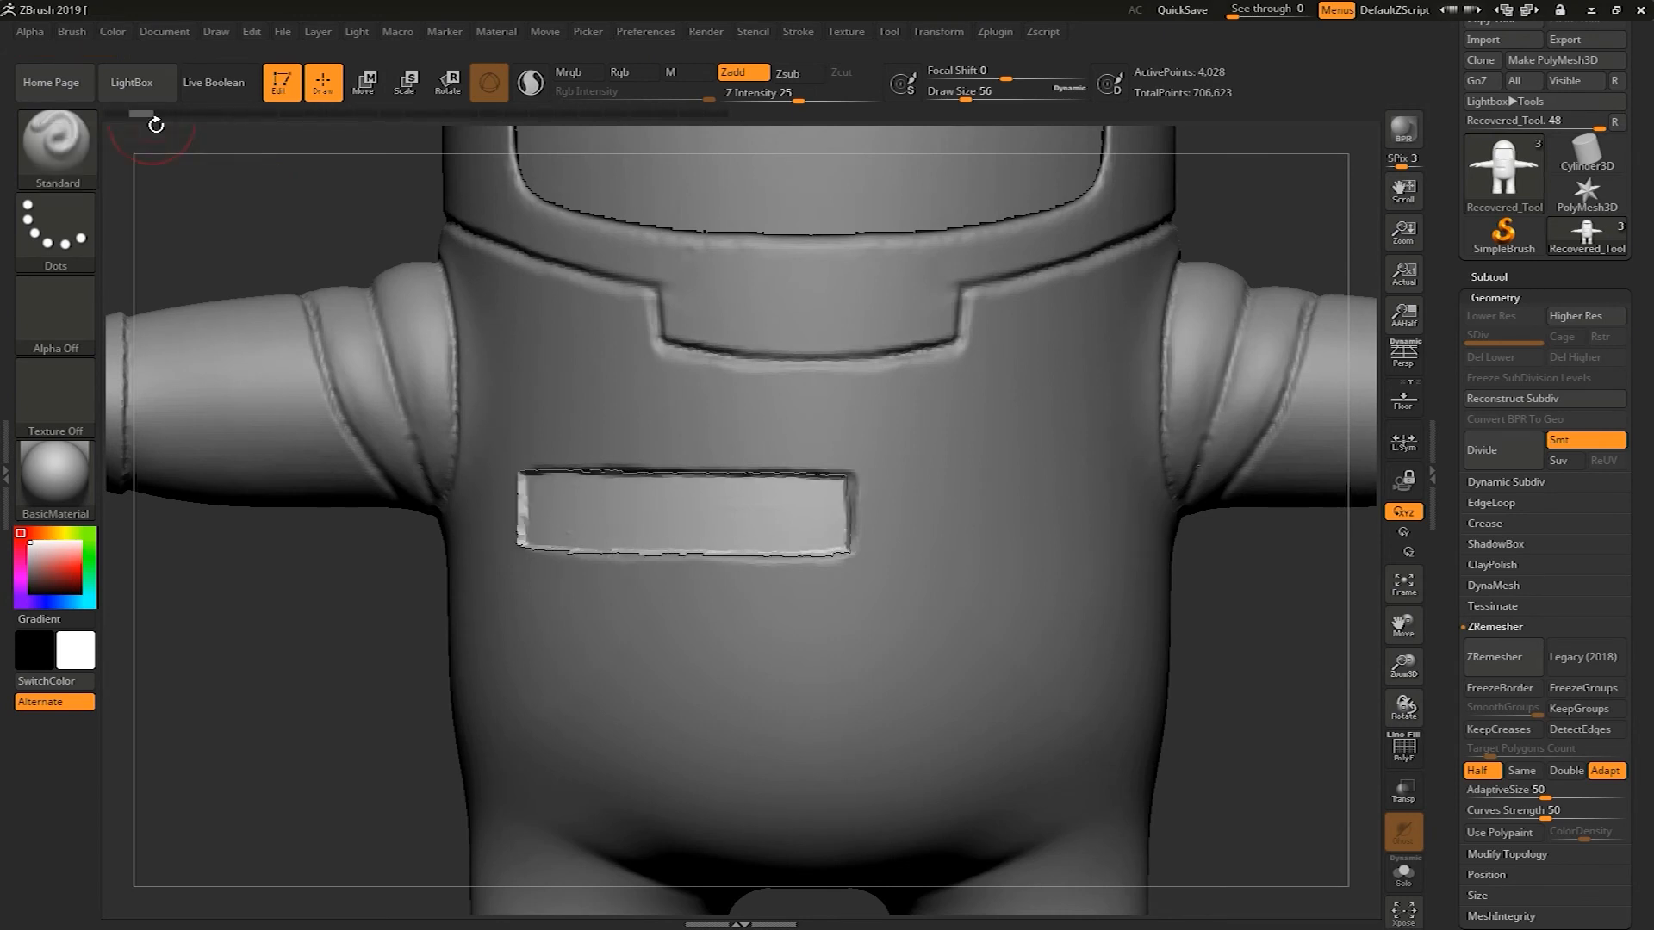
Select the body subtool and hide the chest patch subtool
mouse_move(219, 204)
left_mouse_down()
mouse_move(399, 566)
mouse_move(595, 400)
mouse_move(585, 462)
mouse_move(589, 393)
mouse_move(1083, 372)
mouse_move(1138, 421)
mouse_move(1115, 482)
mouse_move(613, 486)
mouse_move(599, 429)
mouse_move(609, 446)
mouse_move(635, 380)
mouse_move(1132, 376)
mouse_move(1151, 443)
mouse_move(1017, 488)
mouse_move(702, 491)
mouse_move(642, 487)
mouse_move(586, 443)
mouse_move(978, 349)
mouse_move(1206, 353)
mouse_move(1234, 445)
mouse_move(820, 470)
mouse_move(1000, 425)
mouse_move(1273, 408)
mouse_move(974, 403)
mouse_move(708, 456)
mouse_move(695, 489)
left_mouse_up()
left_click_drag(310, 664, 345, 683)
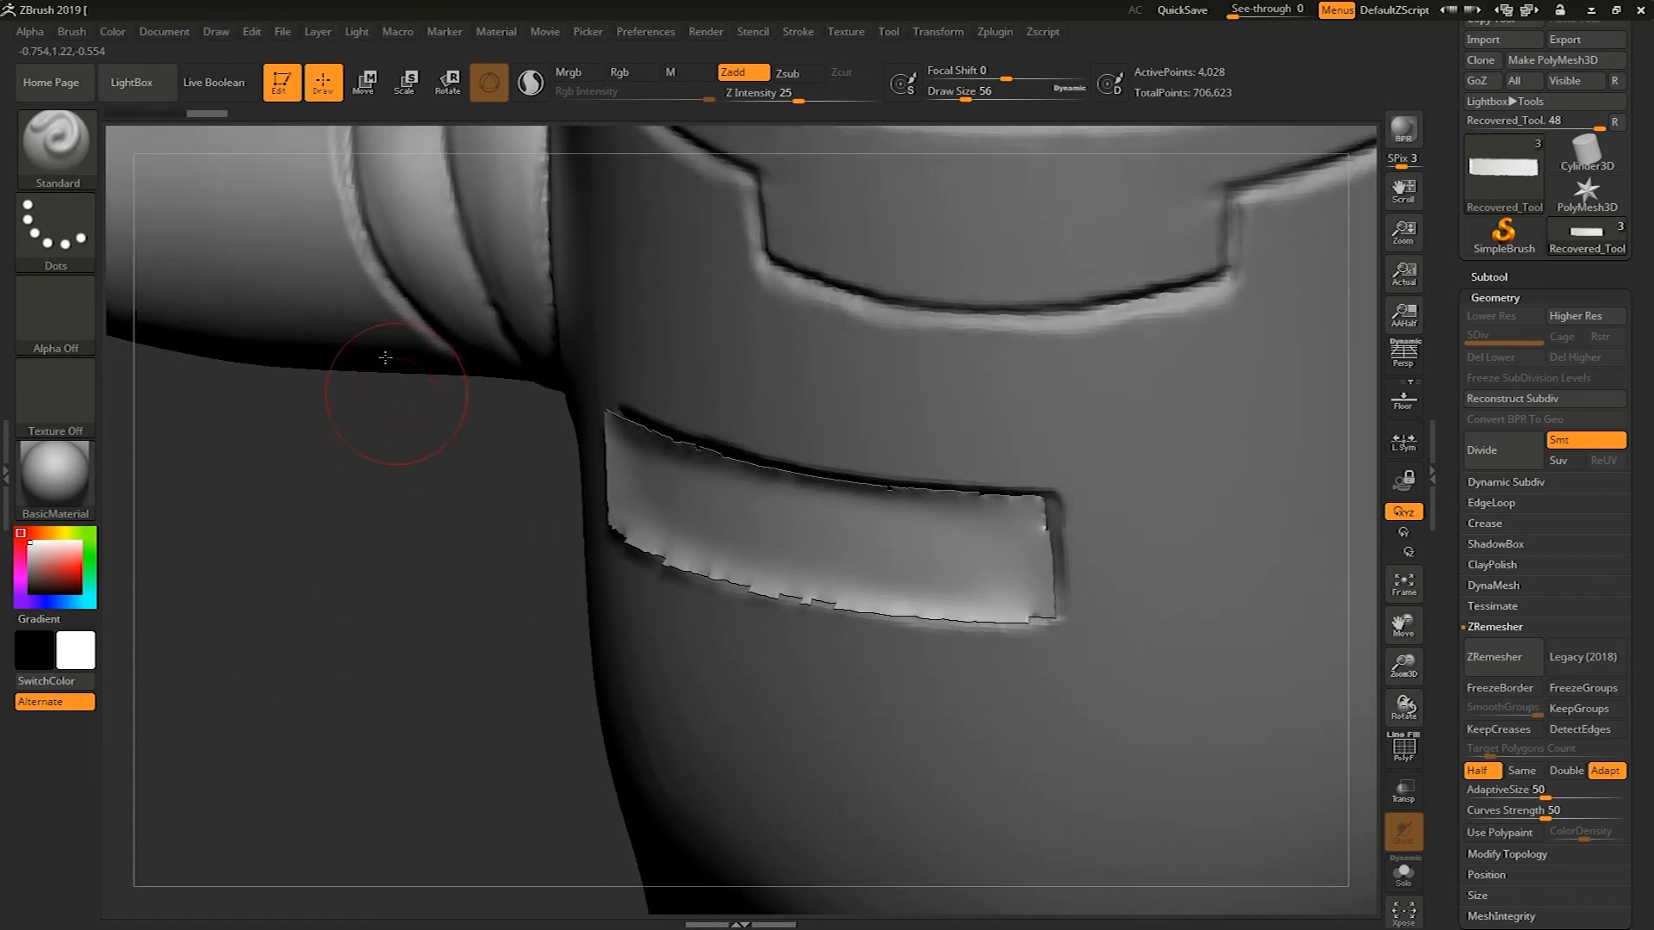
left_click(840, 405, "alt")
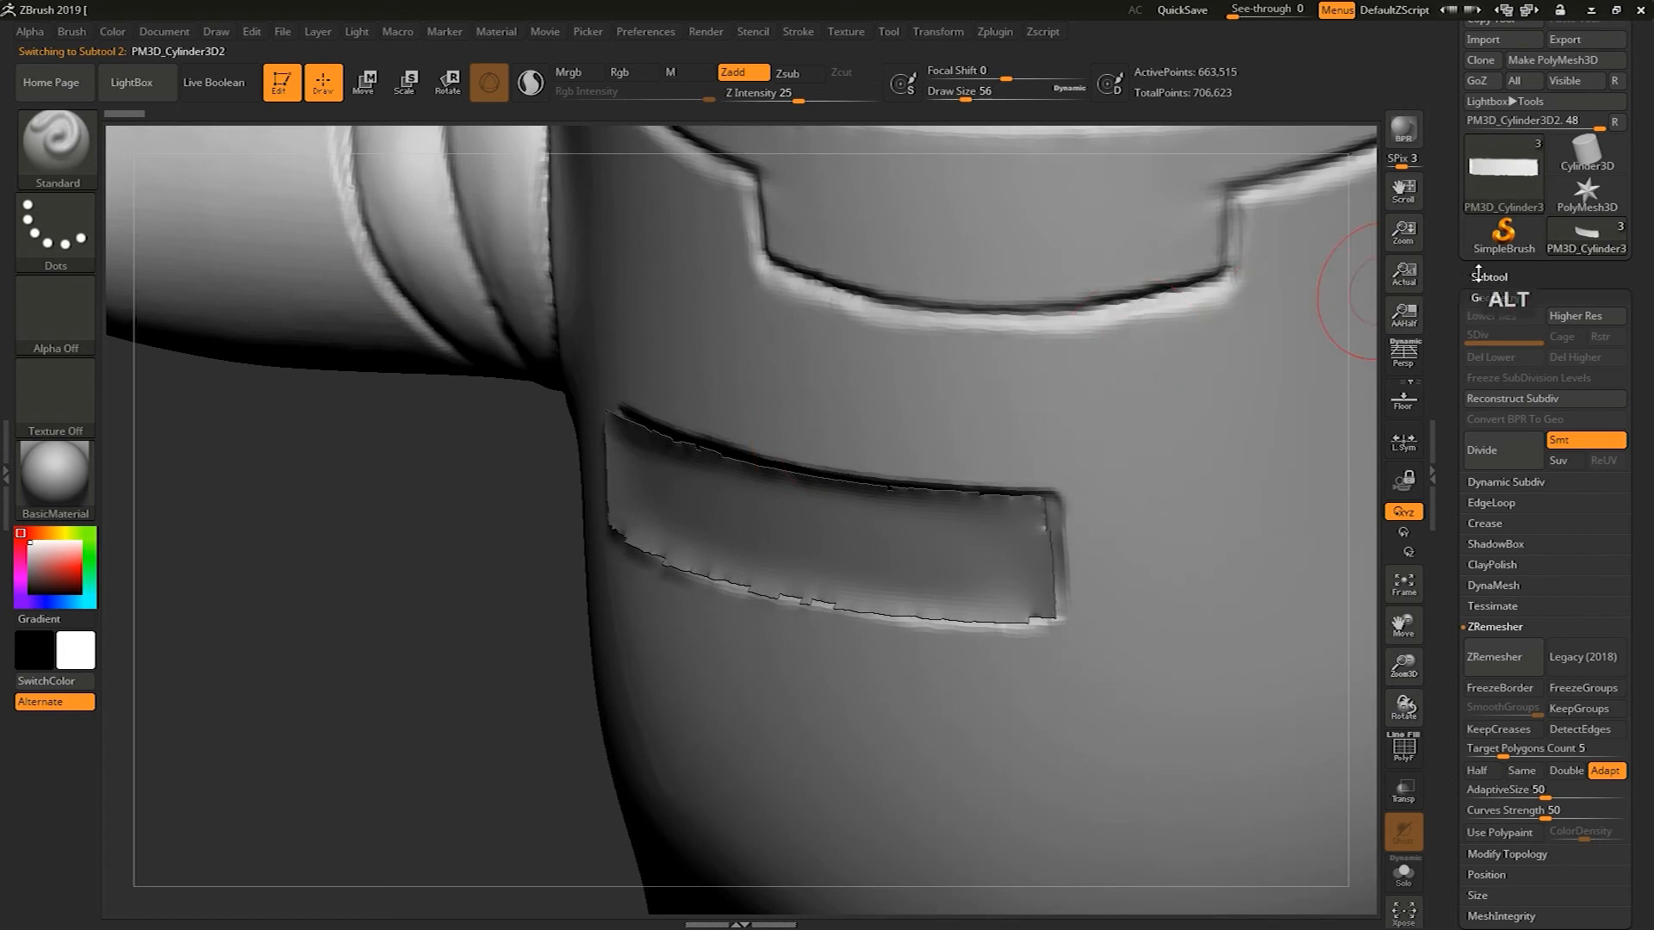
left_click(1487, 279)
left_click(1620, 315)
left_click_drag(349, 734, 448, 732)
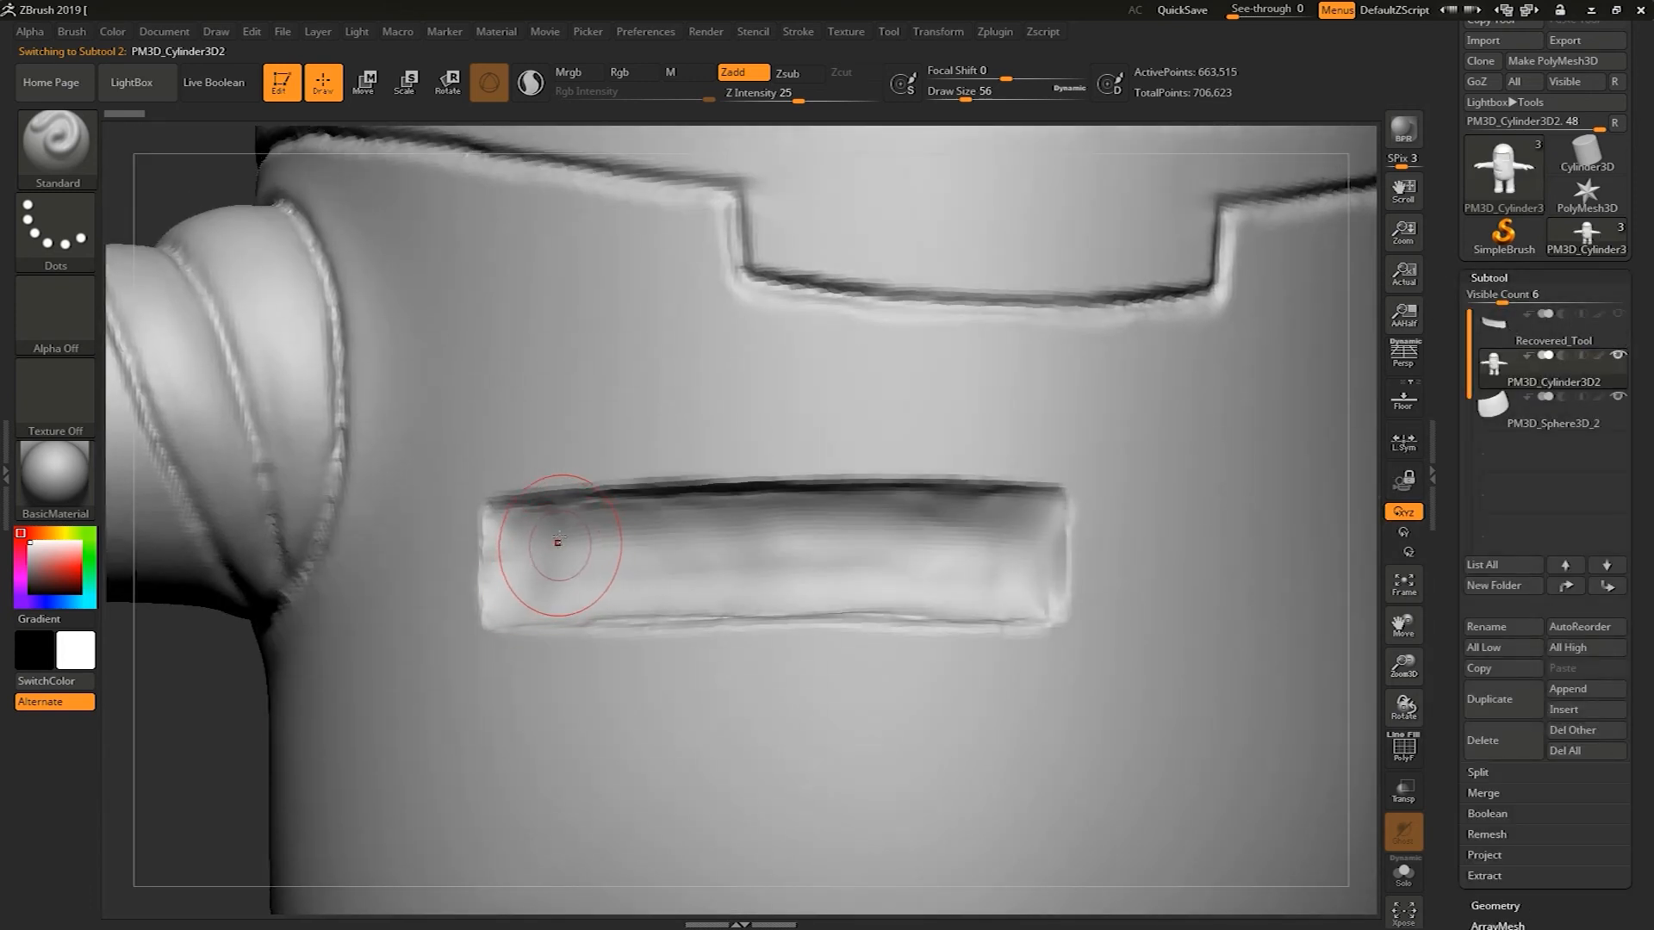
Sculpt inside the chest patch recess on the body with the ClayBuildup brush
key("b")
key("c")
key("b")
left_click_drag(555, 526, 544, 595)
mouse_move(535, 538)
left_mouse_down("alt")
mouse_move(603, 530)
mouse_move(542, 523)
mouse_move(561, 521)
mouse_move(781, 513)
mouse_move(523, 571)
mouse_move(504, 594)
mouse_move(558, 552)
mouse_move(505, 524)
mouse_move(783, 509)
mouse_move(975, 526)
mouse_move(917, 516)
mouse_move(1007, 510)
mouse_move(897, 505)
mouse_move(985, 520)
mouse_move(976, 509)
mouse_move(1038, 551)
mouse_move(1040, 512)
mouse_move(1026, 551)
mouse_move(931, 521)
mouse_move(874, 540)
mouse_move(754, 530)
mouse_move(673, 572)
mouse_move(527, 524)
mouse_move(1000, 500)
left_mouse_up("alt")
key("ctrl+z")
mouse_move(807, 506)
left_mouse_down("alt")
mouse_move(966, 500)
mouse_move(1053, 517)
mouse_move(1039, 511)
mouse_move(1030, 553)
mouse_move(854, 587)
left_mouse_up("alt")
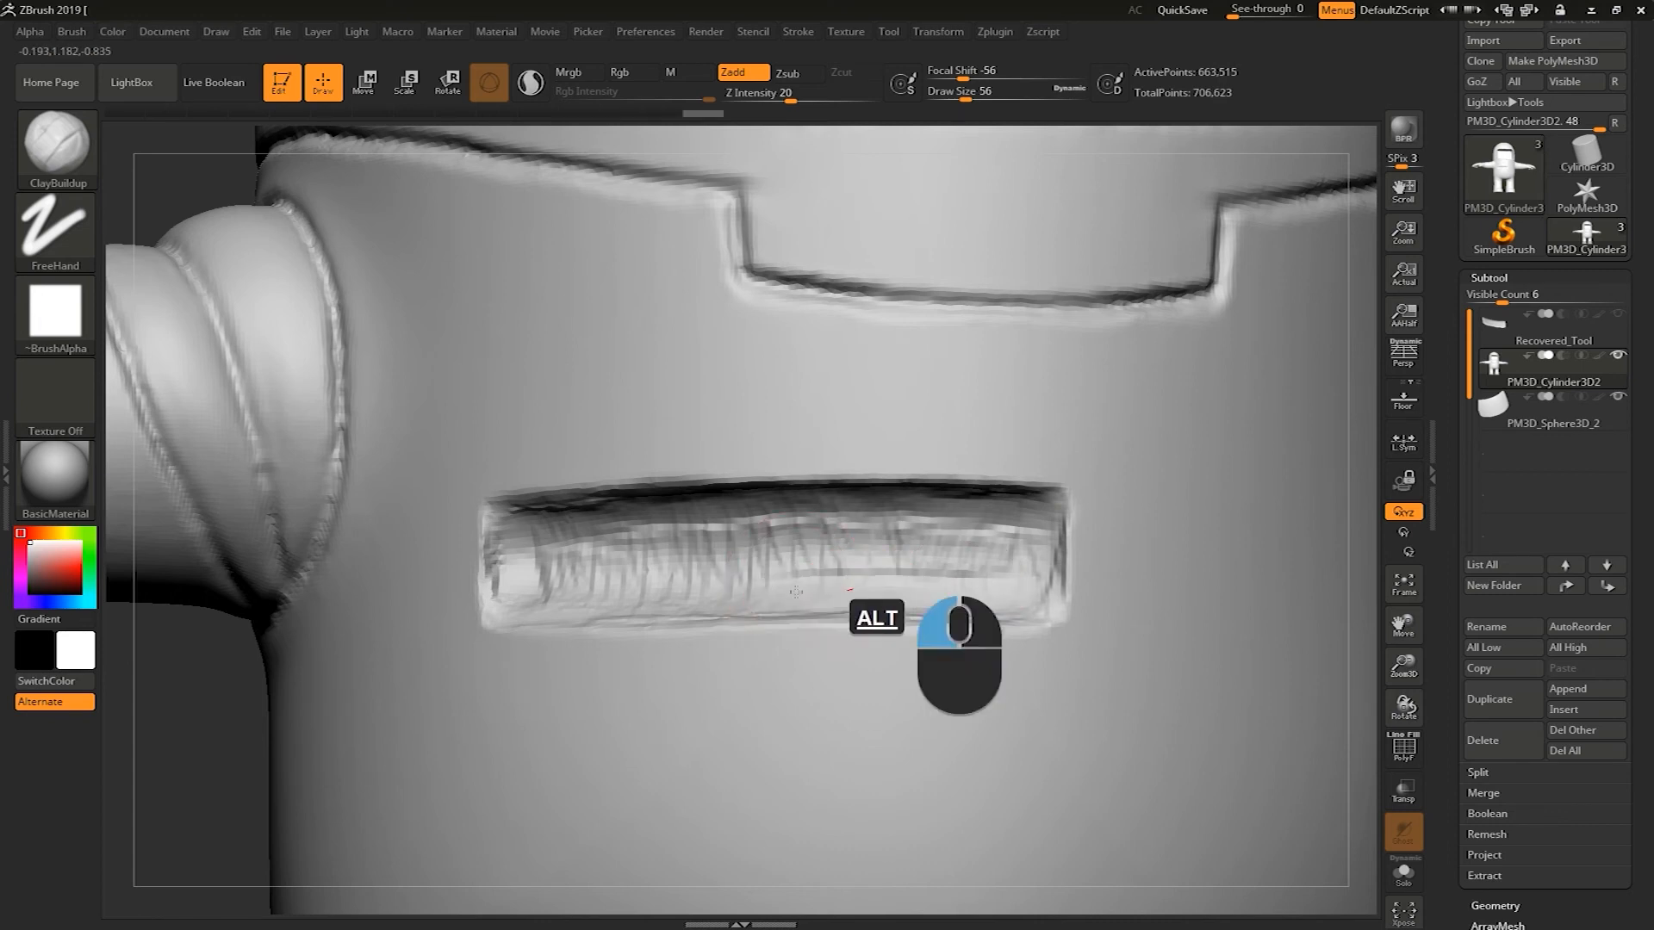
Deepen the chest patch recess further with subtractive ClayBuildup strokes
mouse_move(616, 606)
left_mouse_down("alt")
mouse_move(533, 594)
mouse_move(502, 539)
mouse_move(506, 588)
left_mouse_up("alt")
mouse_move(613, 536)
left_mouse_down("shift")
mouse_move(545, 531)
mouse_move(823, 517)
mouse_move(1023, 543)
mouse_move(858, 572)
mouse_move(717, 566)
left_mouse_up("shift")
mouse_move(614, 578)
left_mouse_down("shift")
mouse_move(507, 556)
mouse_move(821, 605)
mouse_move(525, 605)
left_mouse_up("shift")
mouse_move(217, 756)
left_mouse_down("alt")
mouse_move(191, 679)
mouse_move(214, 756)
mouse_move(999, 681)
mouse_move(1055, 702)
left_mouse_up("alt")
Mask two small vertical rectangular slots beside the chest patch recess with MaskPen, trimming their edges
key("s")
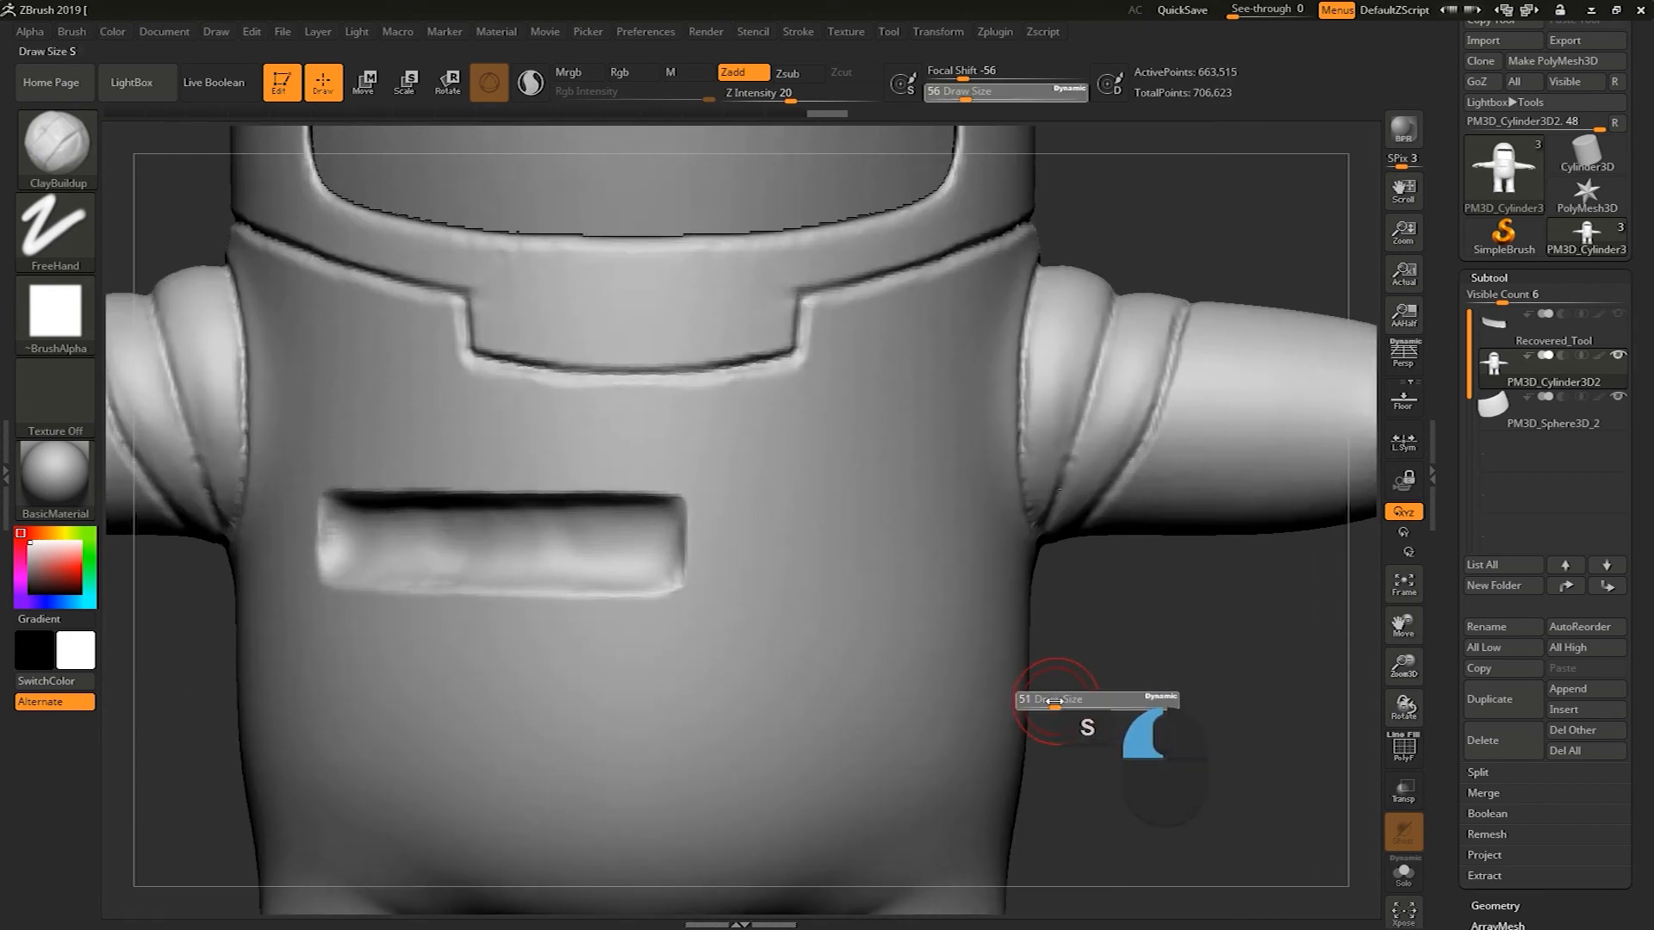
key("ctrl")
mouse_move(751, 514)
left_mouse_down("ctrl")
mouse_move(752, 550)
mouse_move(752, 520)
left_mouse_up("ctrl")
right_click_drag(1073, 662, 1009, 641, "alt")
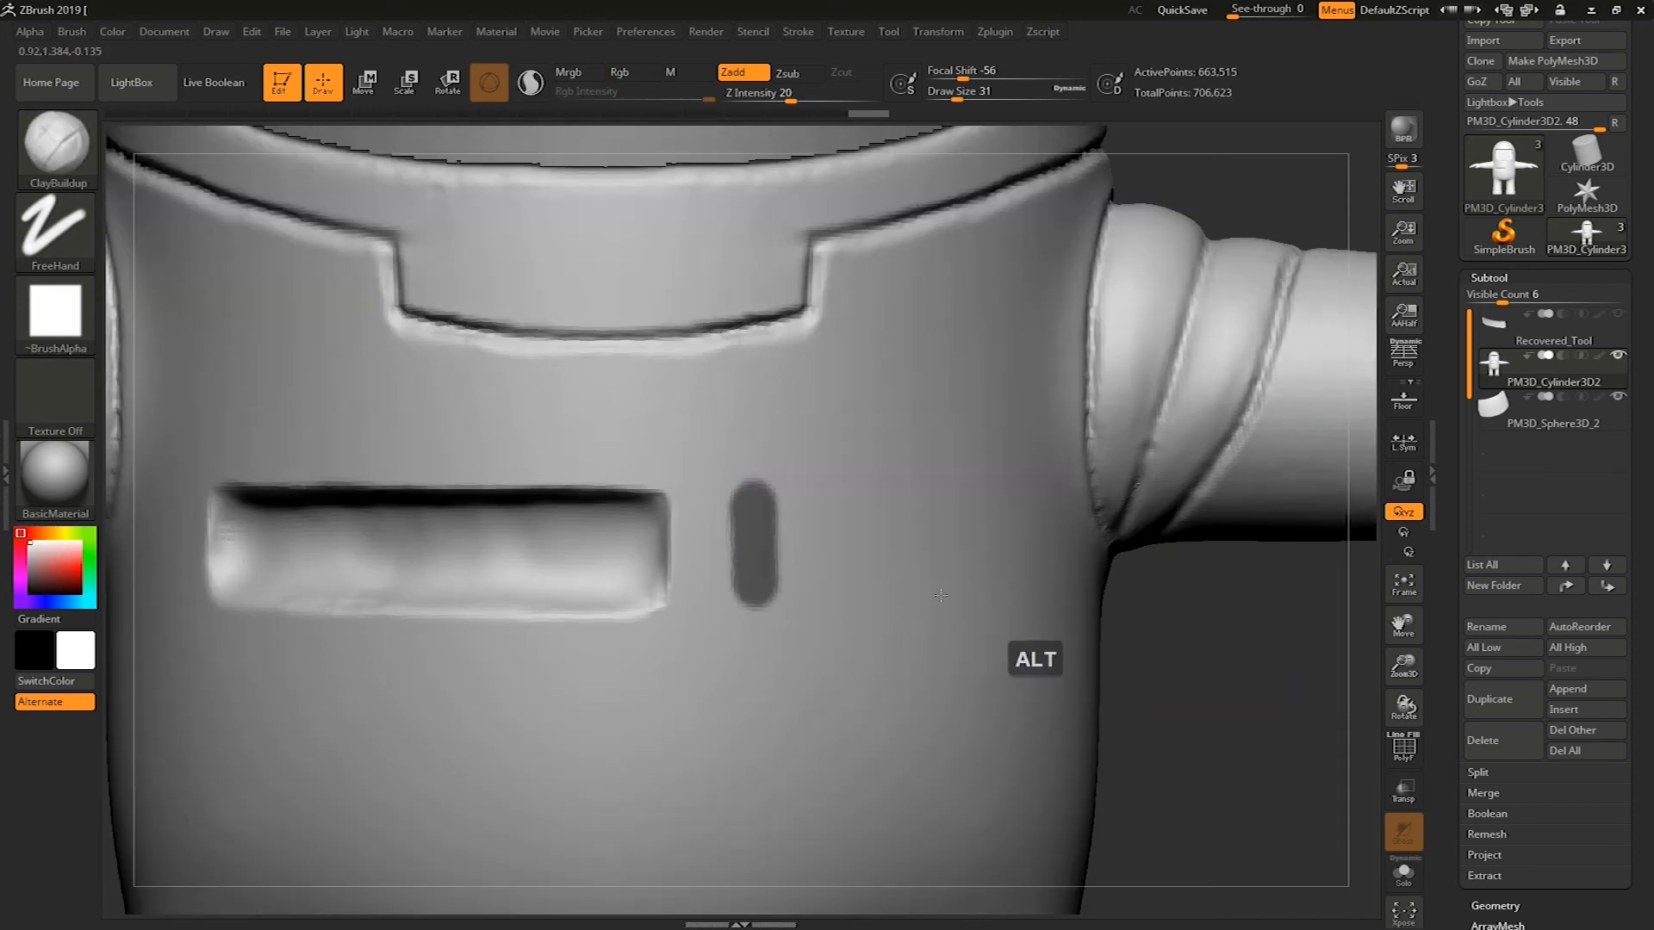
mouse_move(752, 560)
left_mouse_down("ctrl")
mouse_move(752, 584)
mouse_move(753, 525)
mouse_move(753, 601)
mouse_move(725, 641)
mouse_move(743, 639)
left_mouse_up("ctrl")
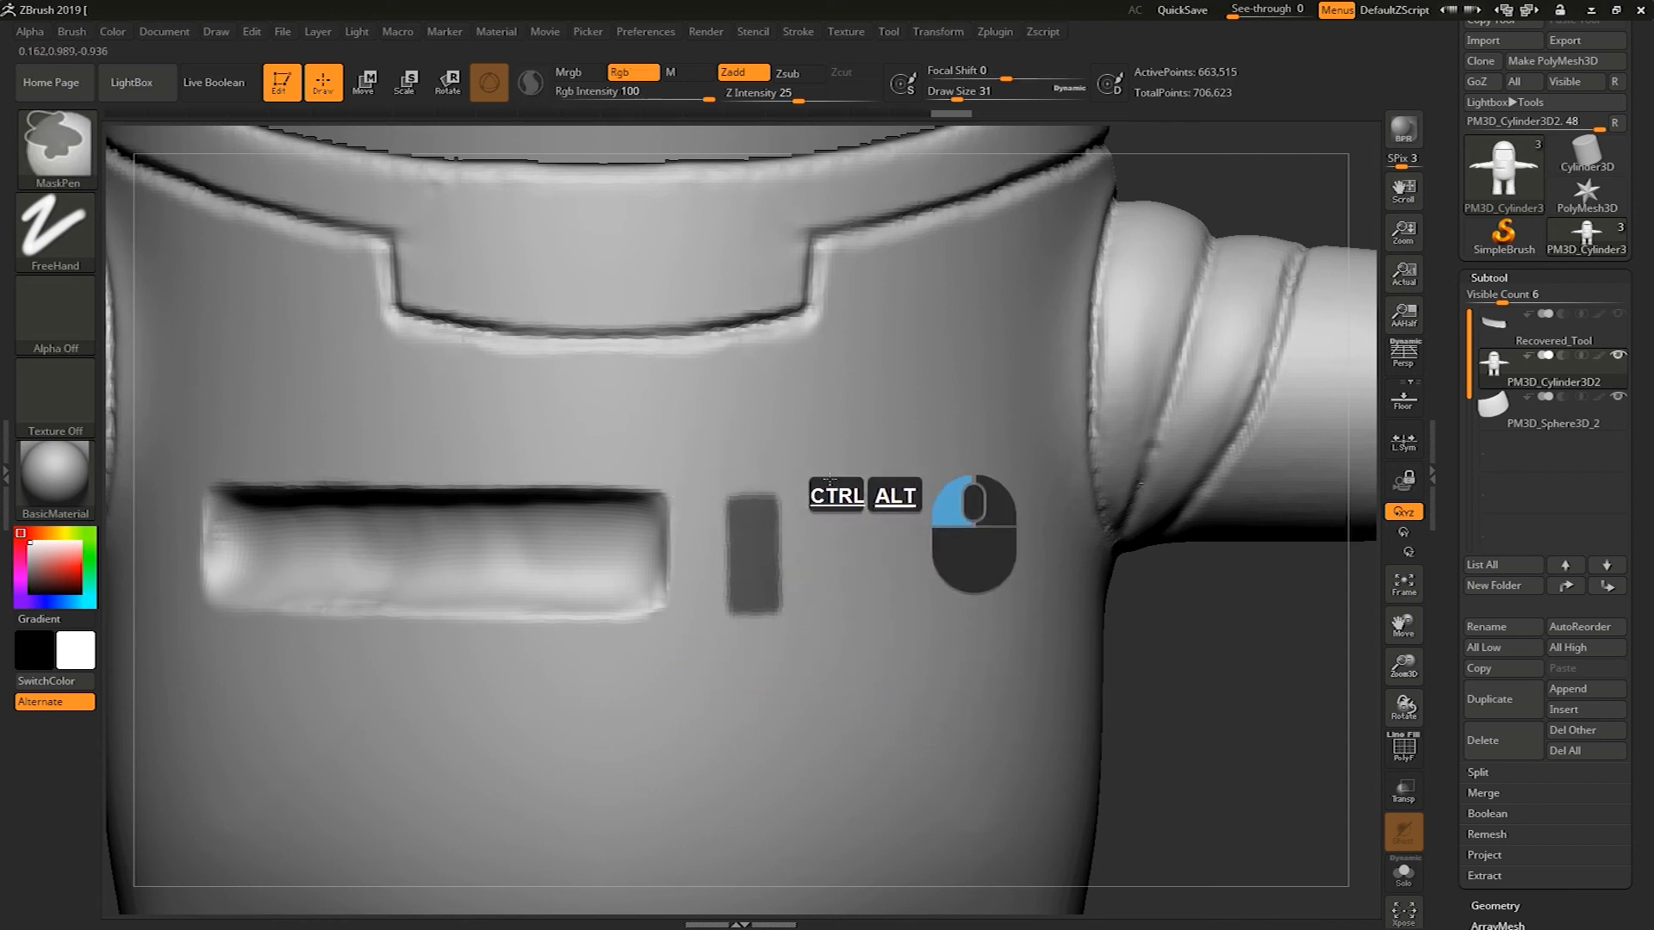
key("s")
mouse_move(1217, 675)
left_mouse_down("alt")
mouse_move(1226, 663)
mouse_move(1159, 697)
left_mouse_up("alt")
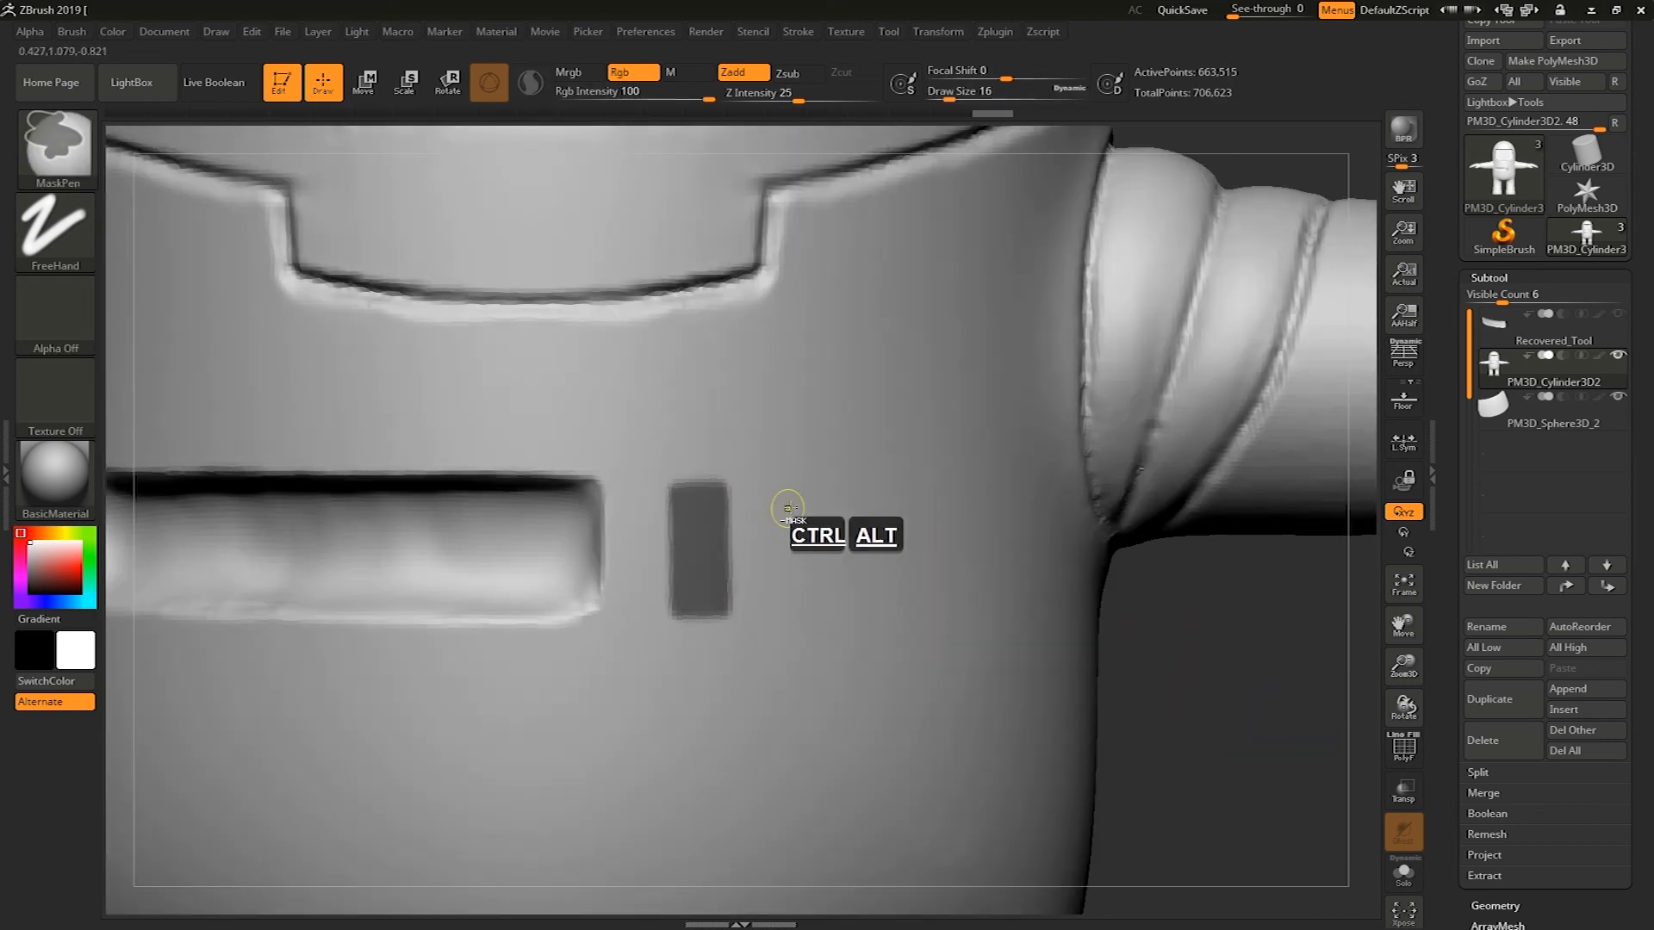
left_click_drag(786, 538, 783, 608, "ctrl")
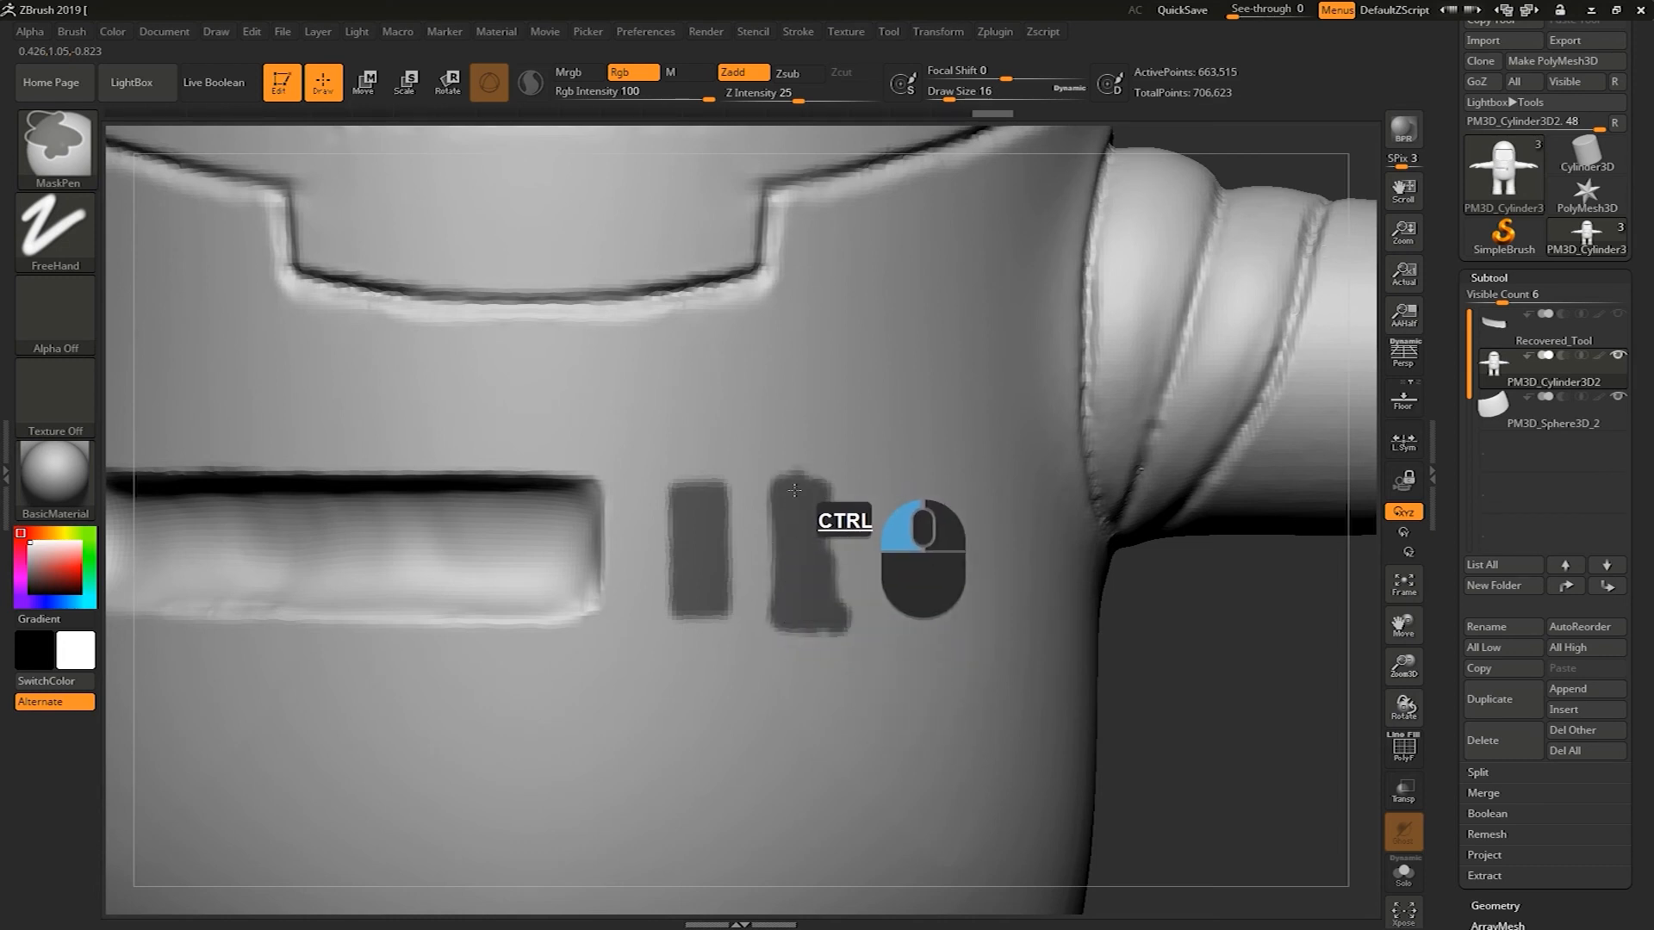
left_click_drag(818, 493, 817, 585, "ctrl")
left_click_drag(839, 460, 842, 659, "ctrl+alt")
left_click_drag(756, 562, 748, 490, "ctrl+alt")
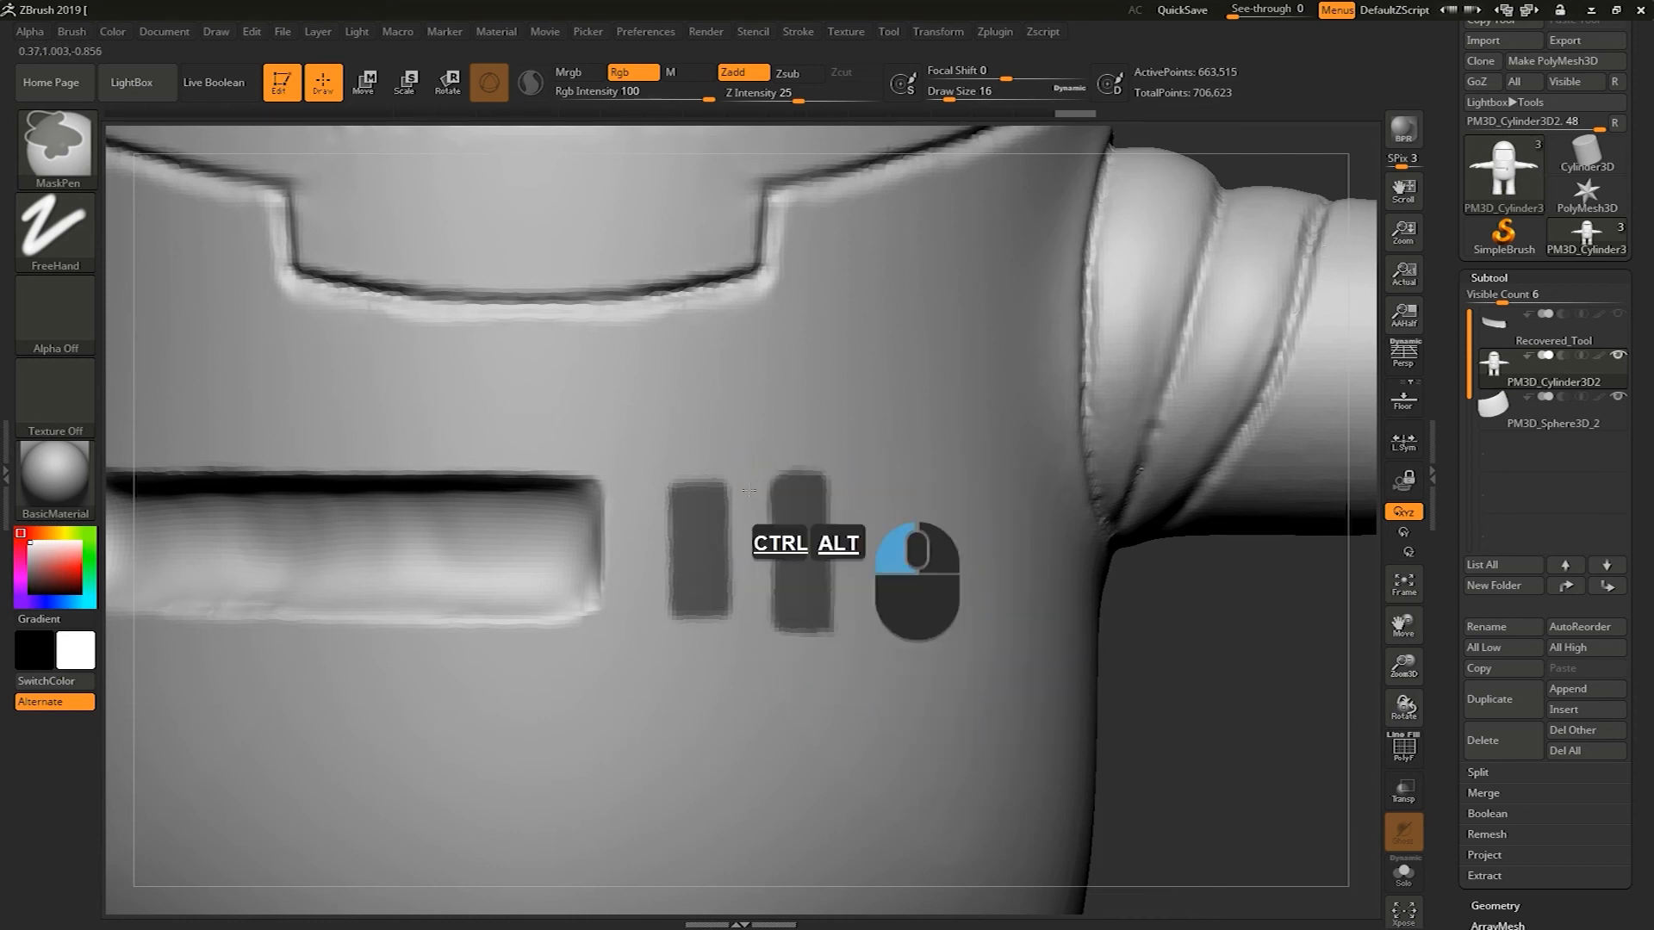
mouse_move(758, 676)
left_mouse_down("ctrl+alt")
mouse_move(792, 647)
mouse_move(765, 628)
mouse_move(816, 482)
mouse_move(889, 451)
left_mouse_up("ctrl+alt")
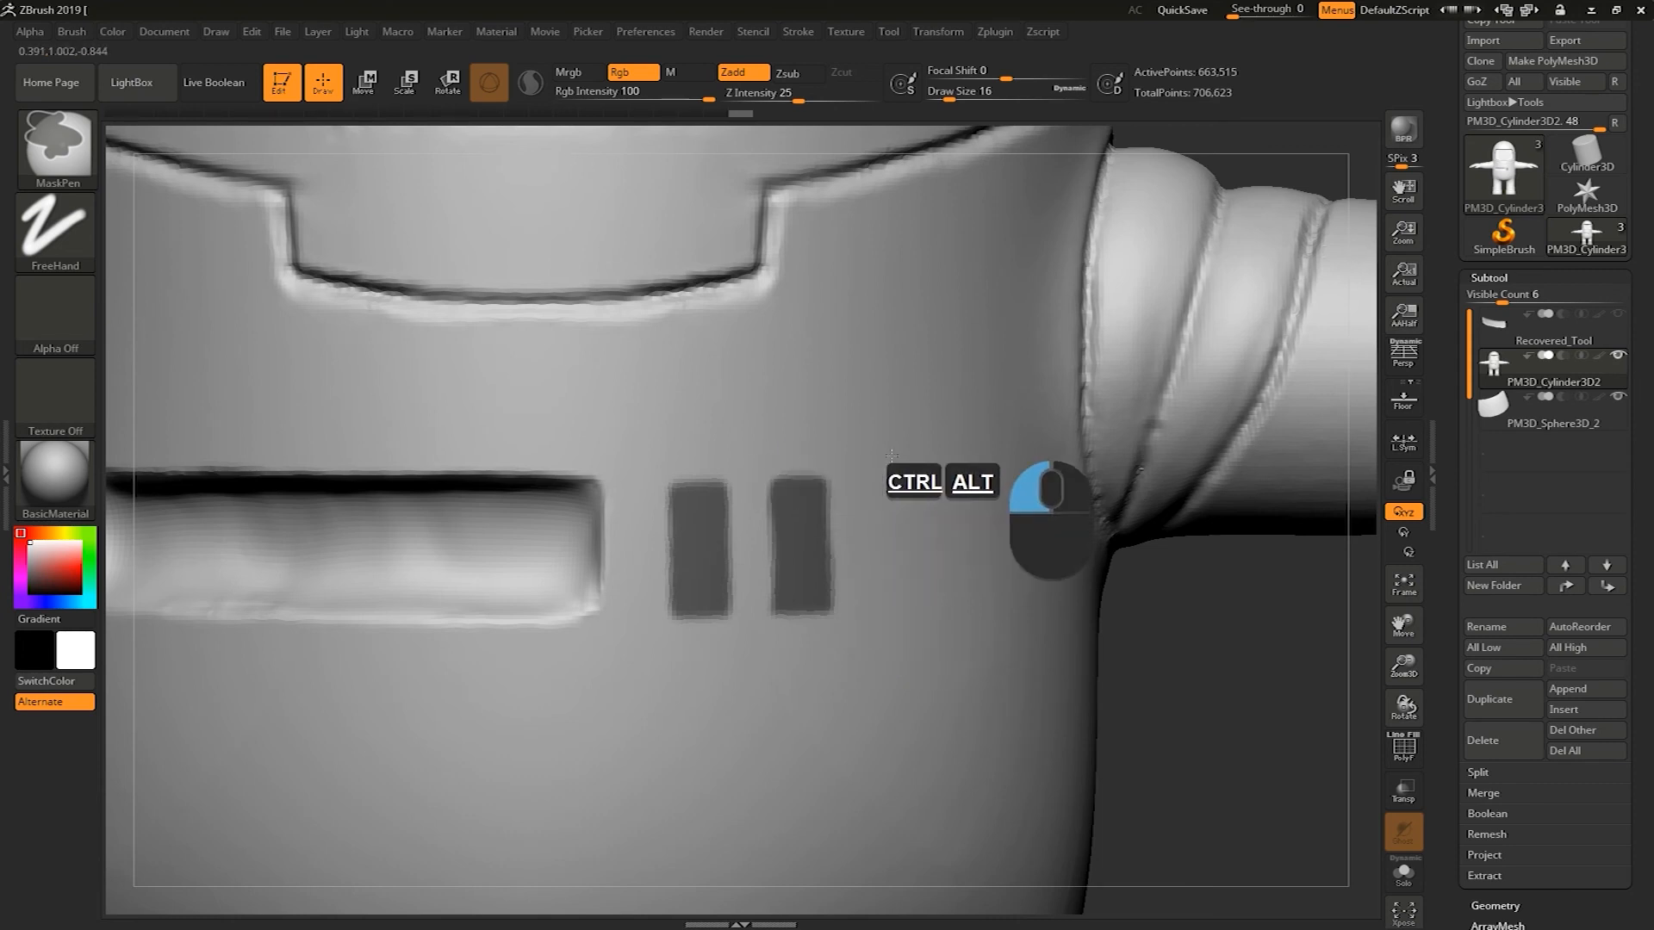
Invert the mask and carve the two slots into the chest with subtractive ClayBuildup strokes, clearing the mask afterward
mouse_move(1193, 742)
left_mouse_down("alt")
mouse_move(1167, 639)
mouse_move(1142, 678)
mouse_move(1141, 645)
left_mouse_up("alt")
left_click(1139, 648, "ctrl")
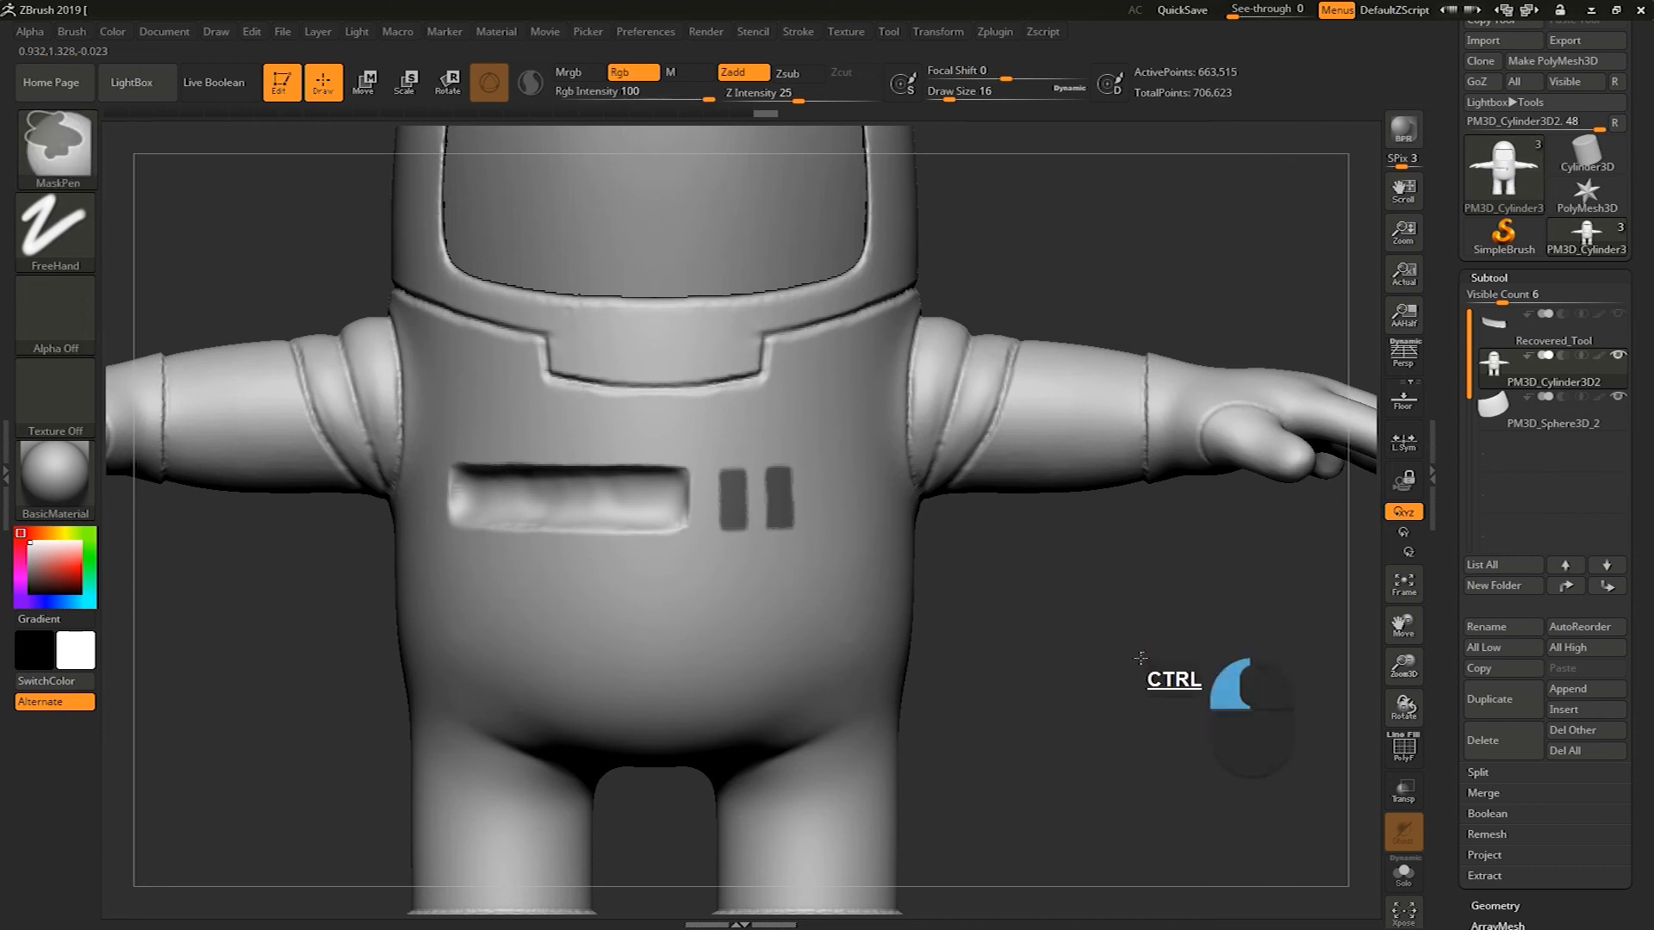
mouse_move(1138, 637)
left_mouse_down("alt")
mouse_move(1155, 687)
mouse_move(1179, 686)
left_mouse_up("alt")
key("s")
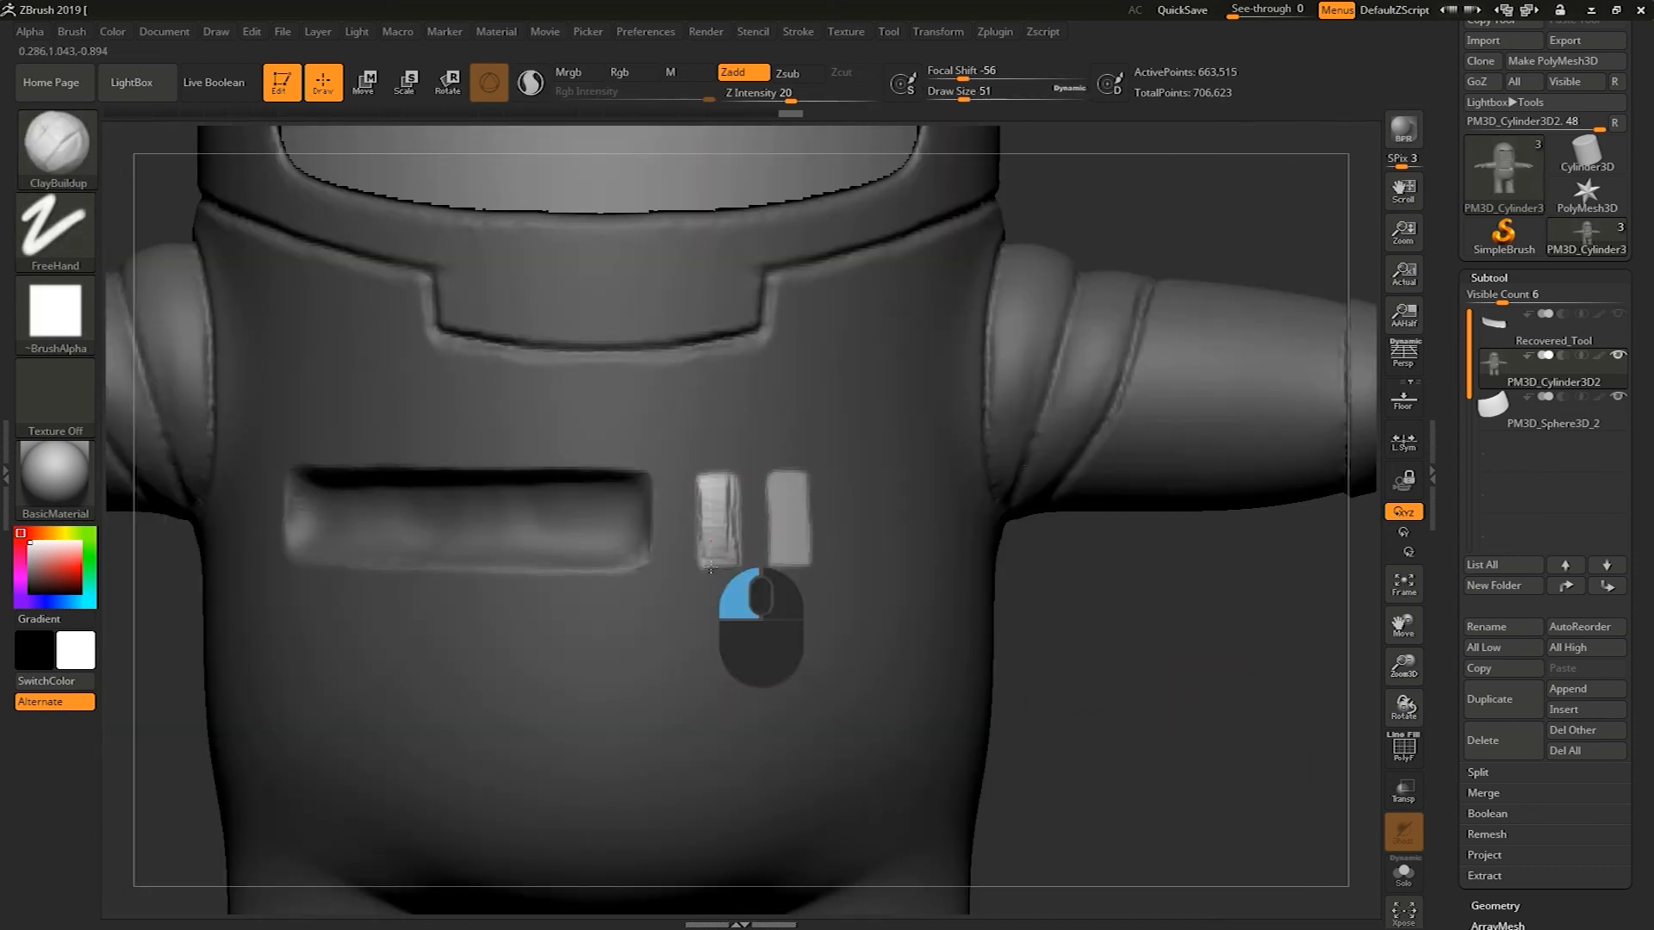
key("ctrl+z")
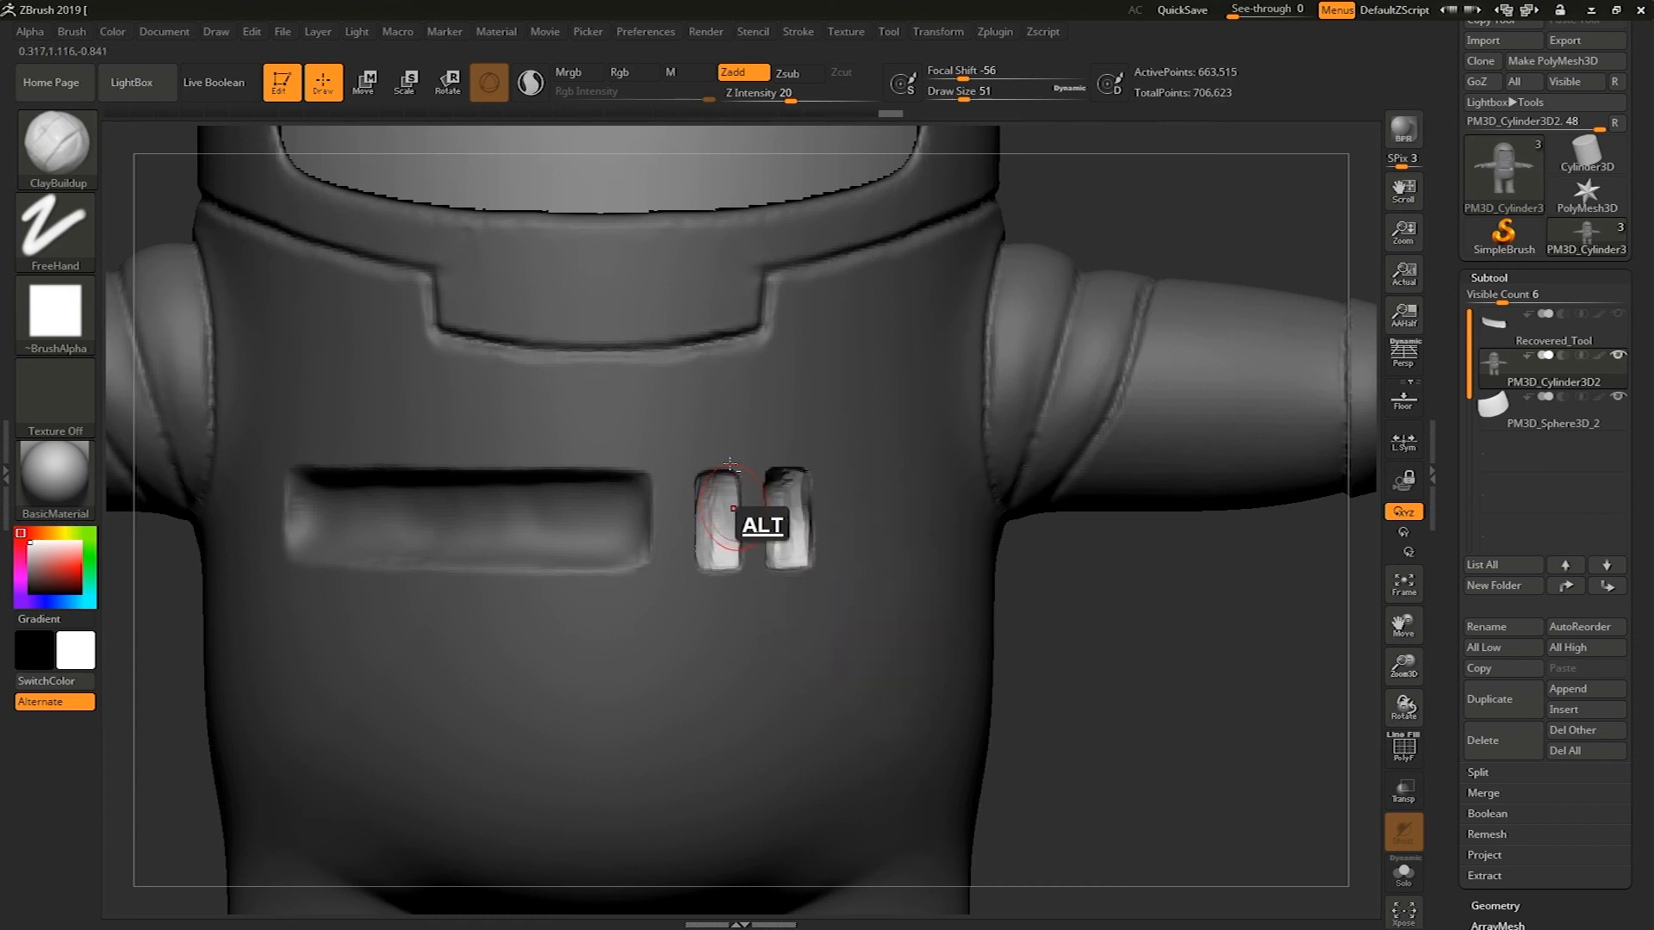
left_click_drag(700, 608, 702, 565, "shift")
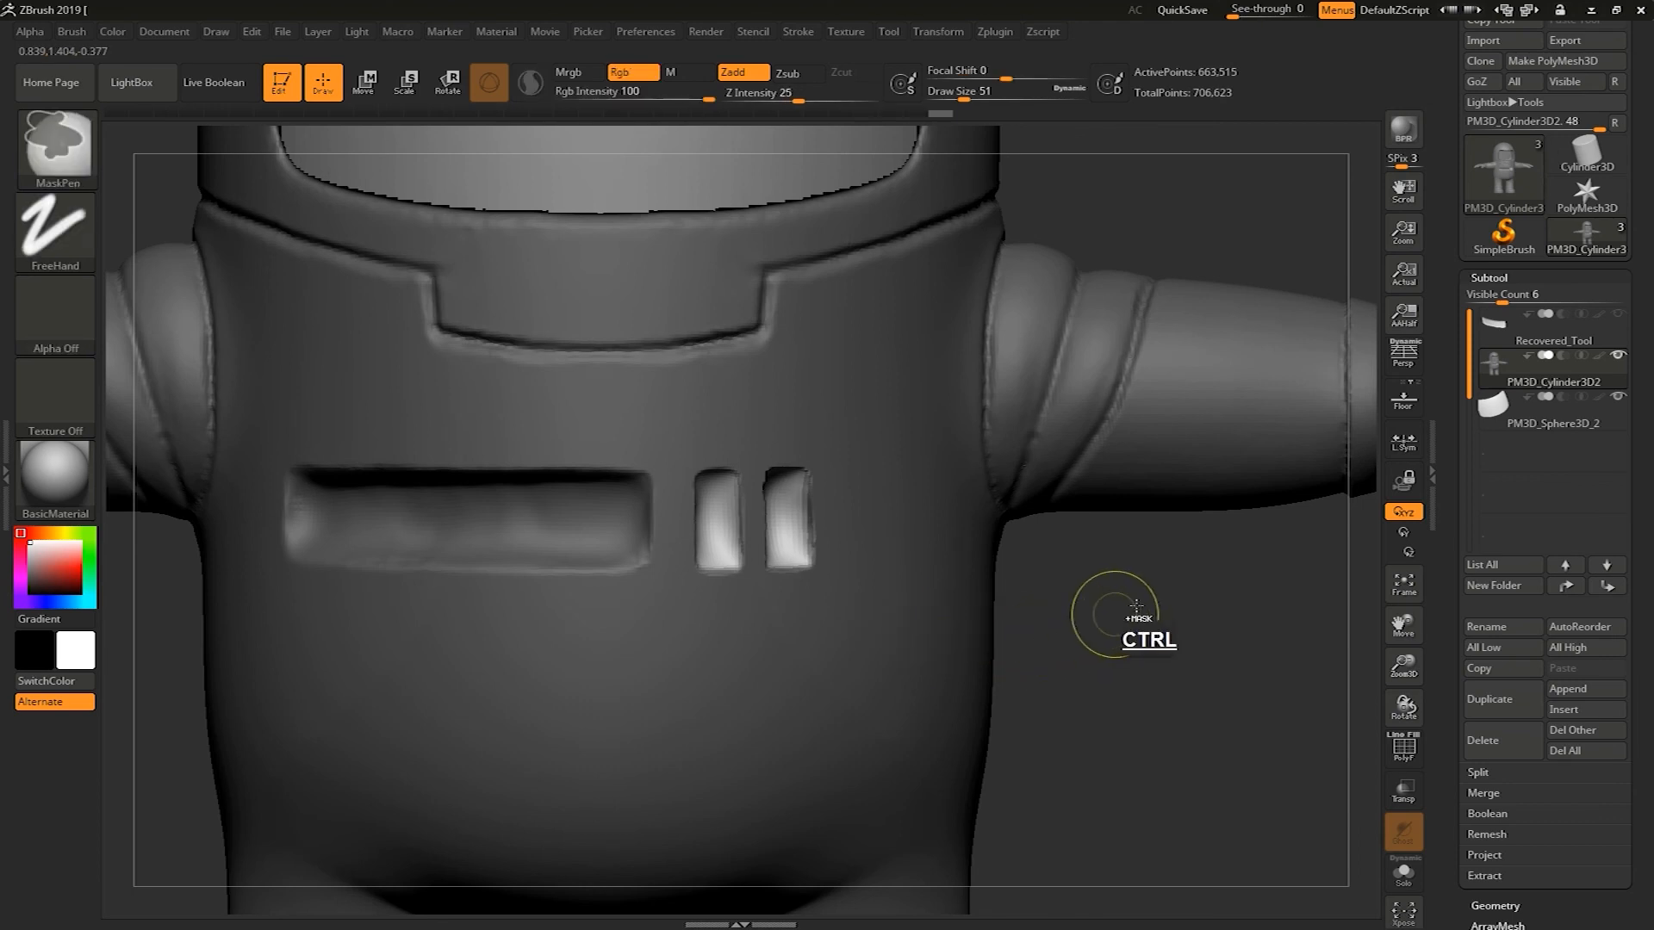
left_click(1033, 746, "ctrl")
Try extra ClayBuildup strokes on the chest and undo them
left_click_drag(1082, 671, 846, 670, "alt")
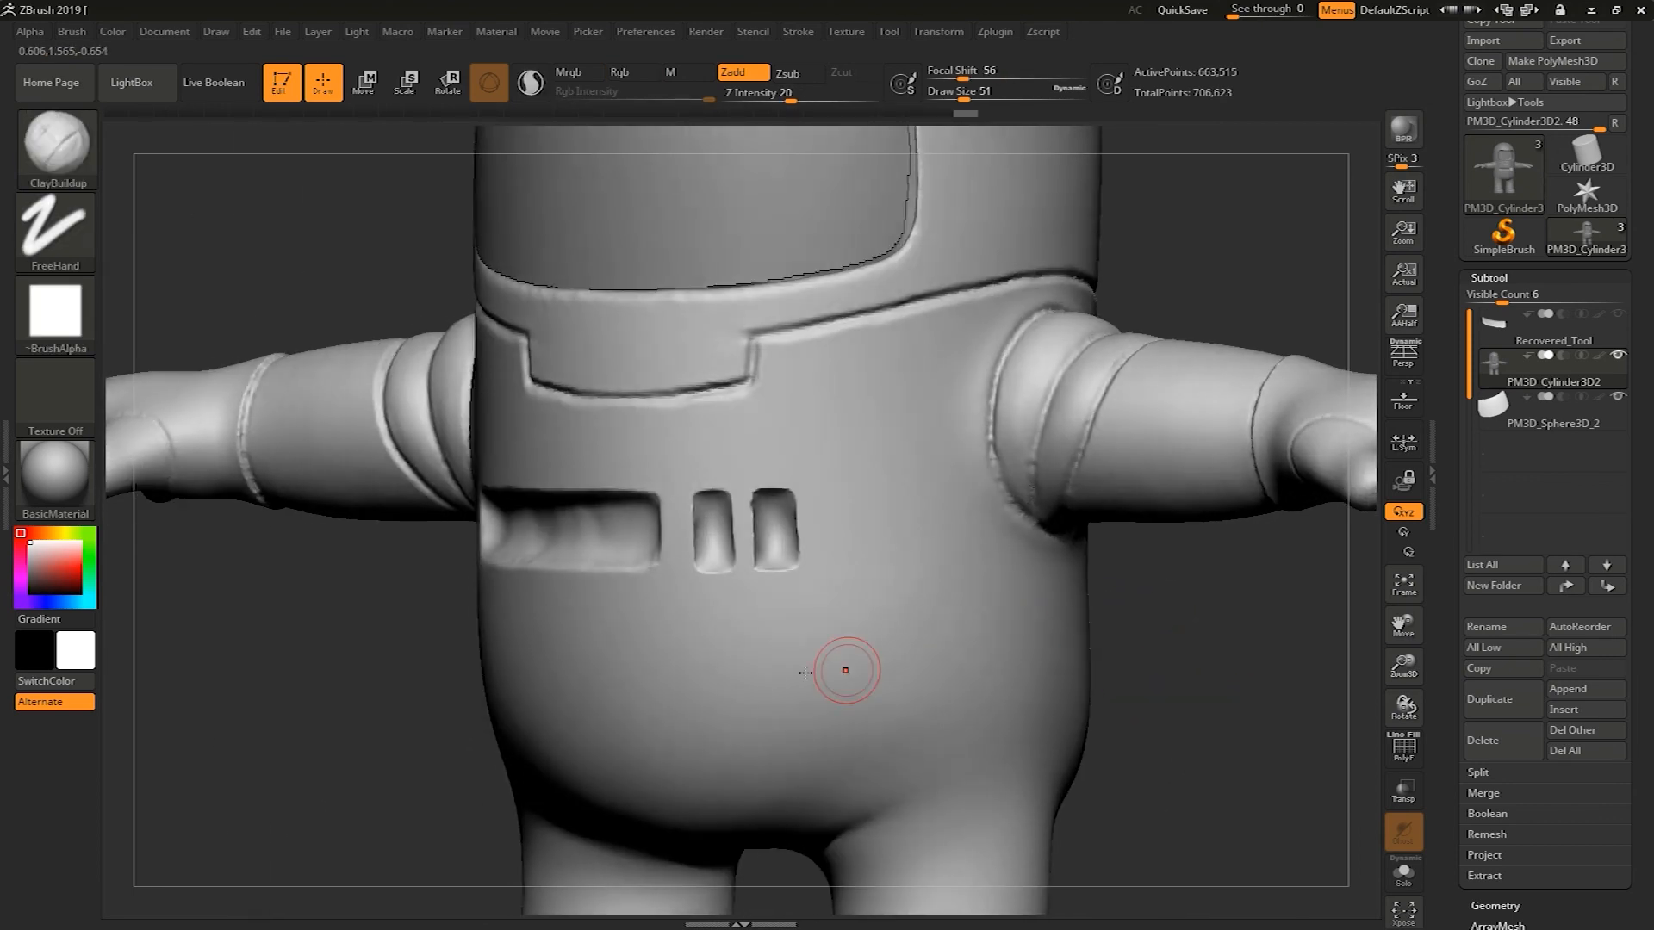
left_click_drag(475, 689, 659, 728, "shift")
mouse_move(1104, 694)
left_mouse_down("alt")
mouse_move(1089, 602)
mouse_move(1091, 676)
left_mouse_up("alt")
mouse_move(784, 491)
left_mouse_down("shift")
mouse_move(786, 538)
mouse_move(737, 576)
mouse_move(730, 683)
left_mouse_up("shift")
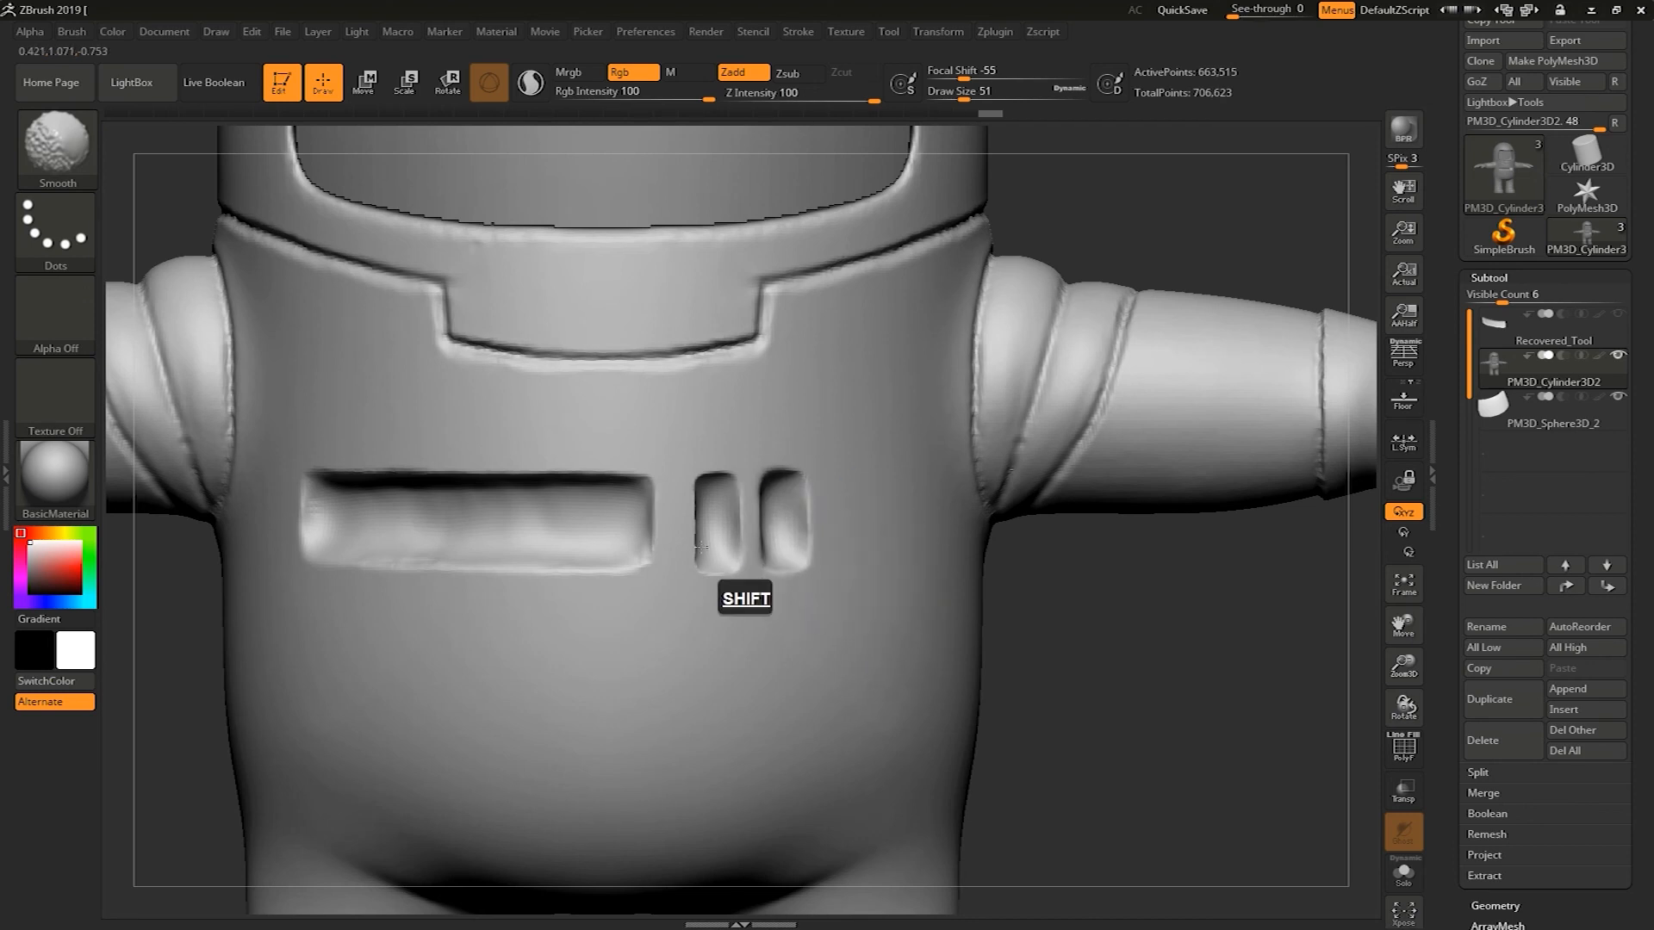
key("ctrl+z")
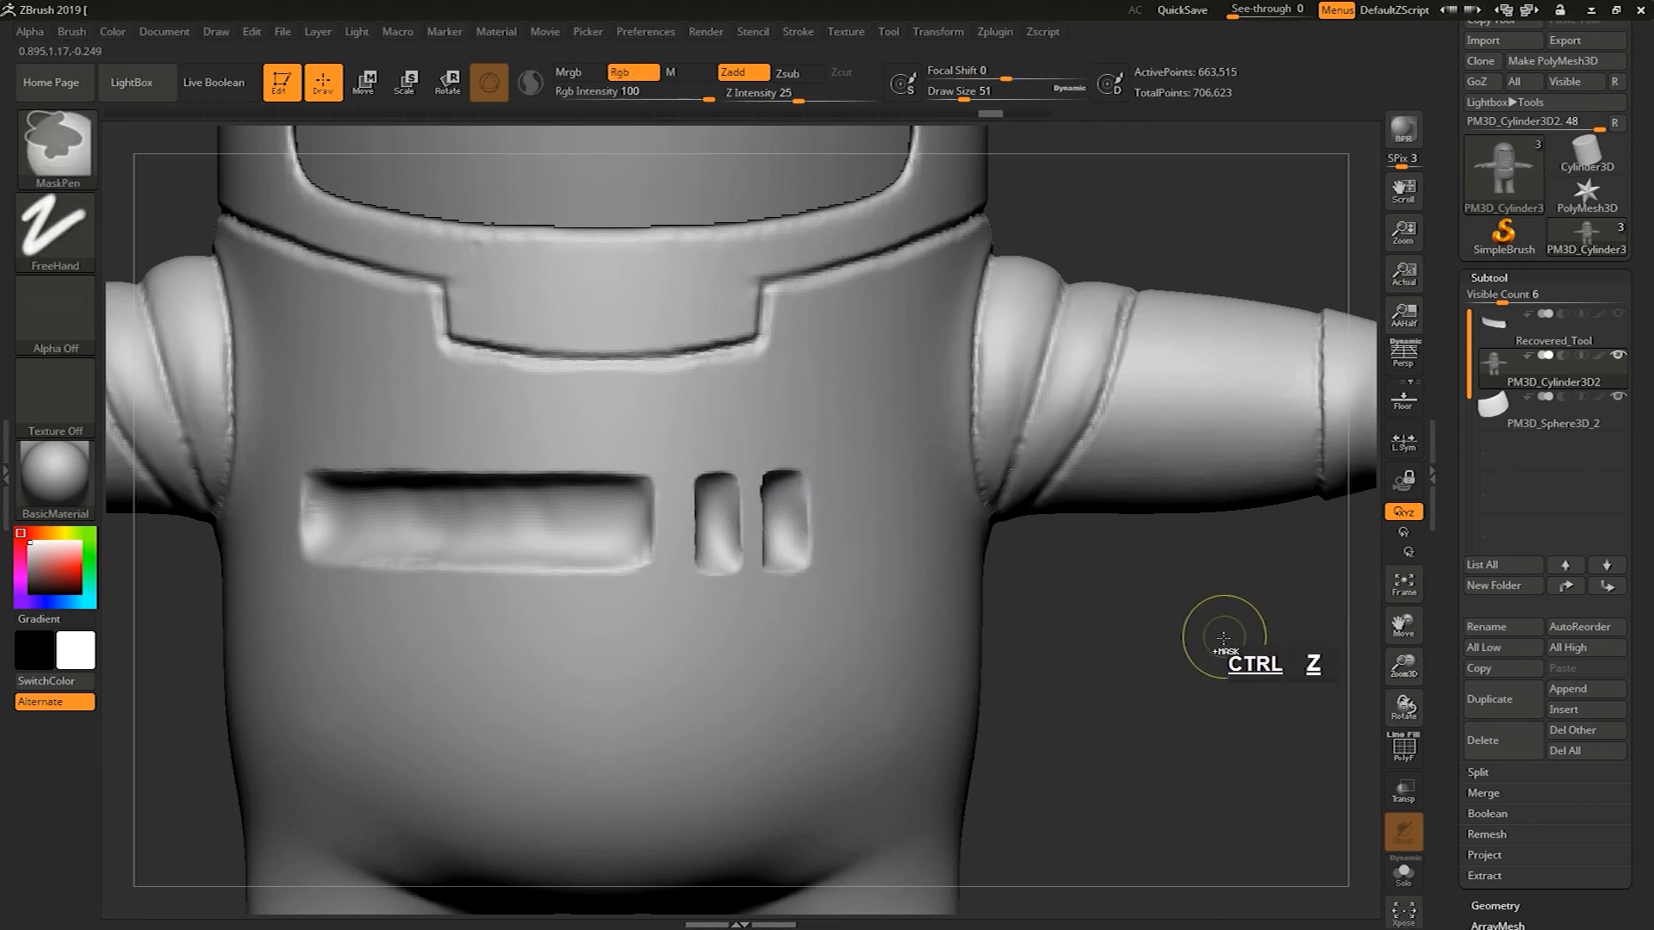
key("ctrl+z")
left_click_drag(1194, 699, 1149, 559, "alt")
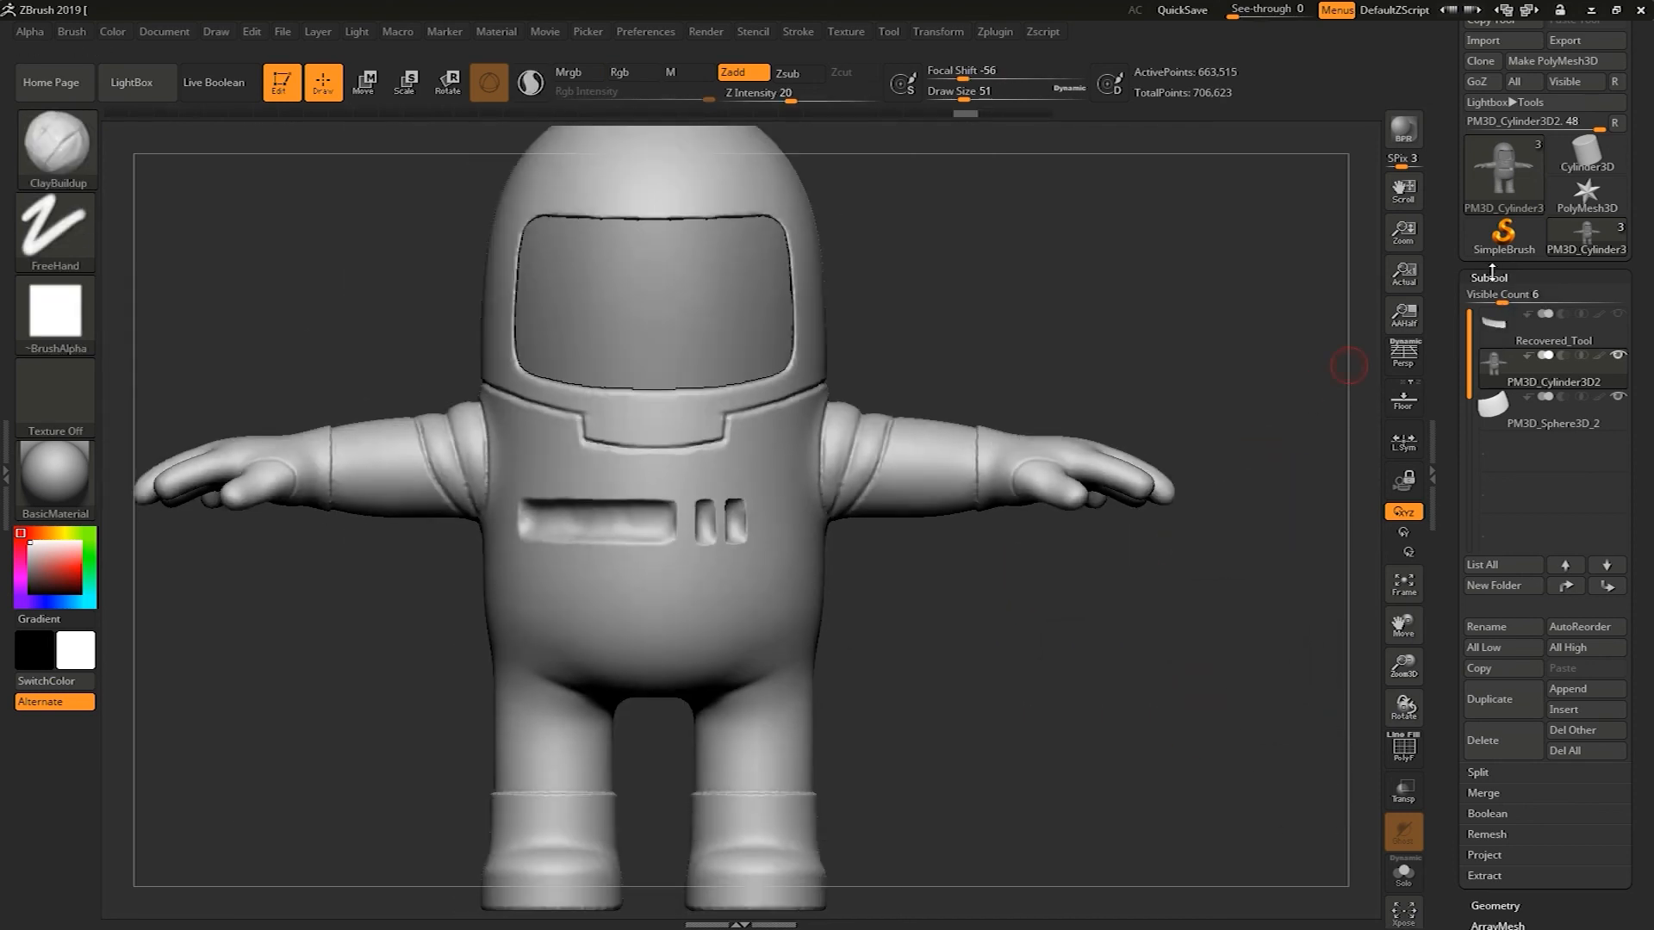
Apply ClayPolish to the body subtool from the Geometry settings and clear the mask
left_click(1490, 276)
left_click(1494, 299)
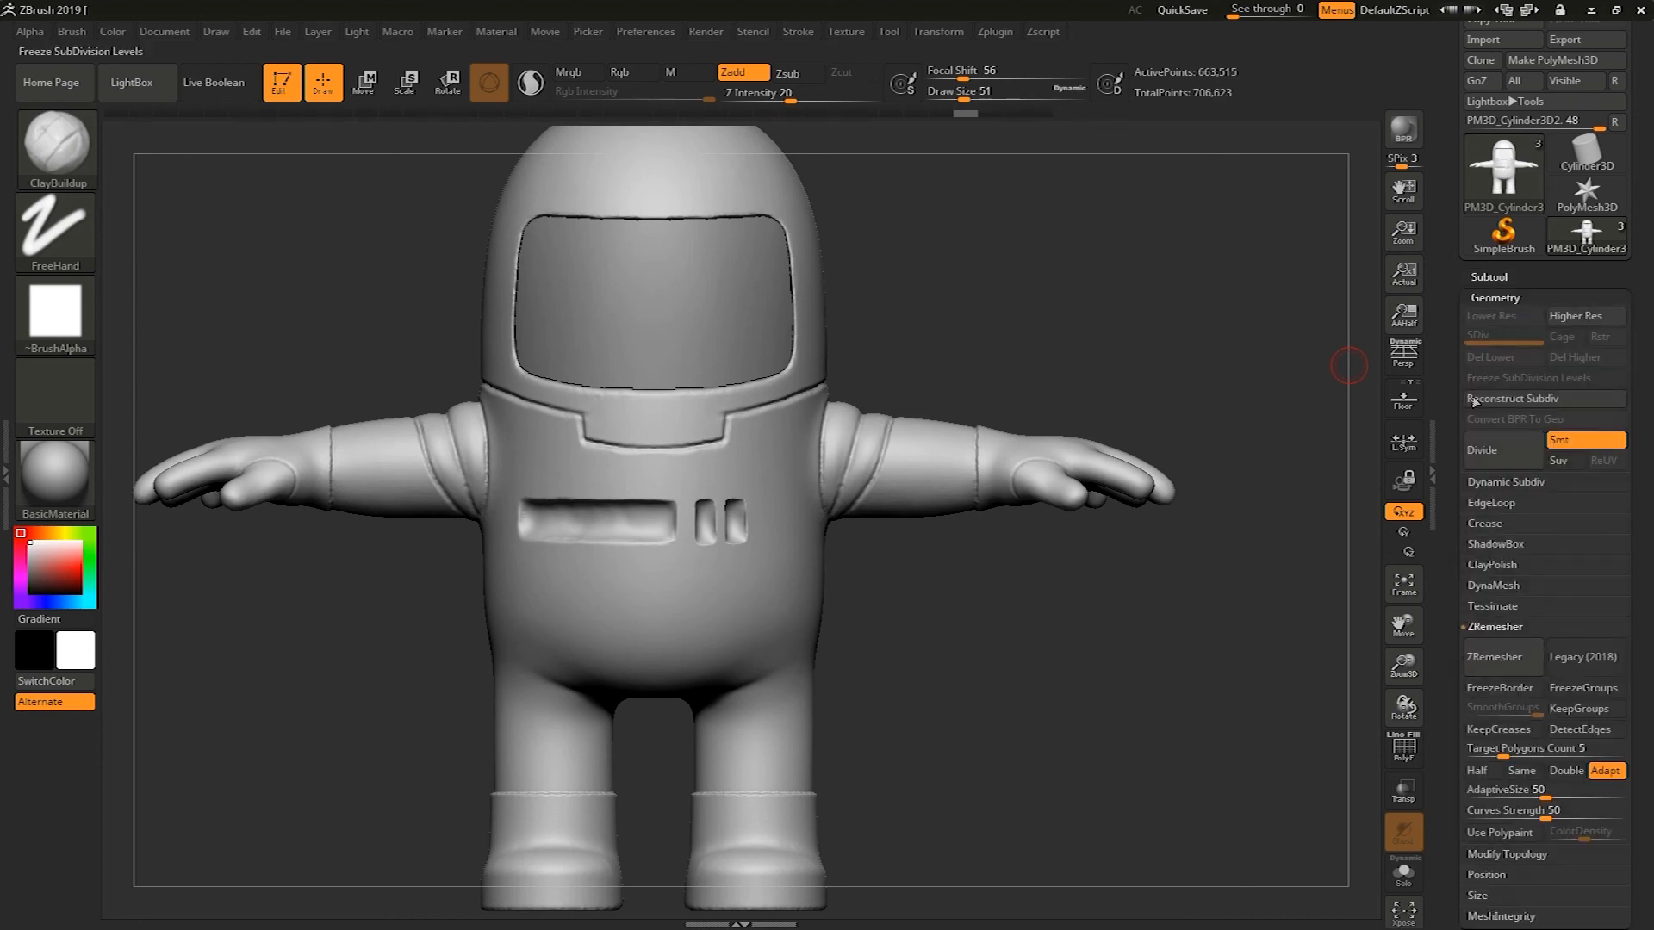
left_click_drag(1451, 504, 1453, 309)
left_click(1490, 431)
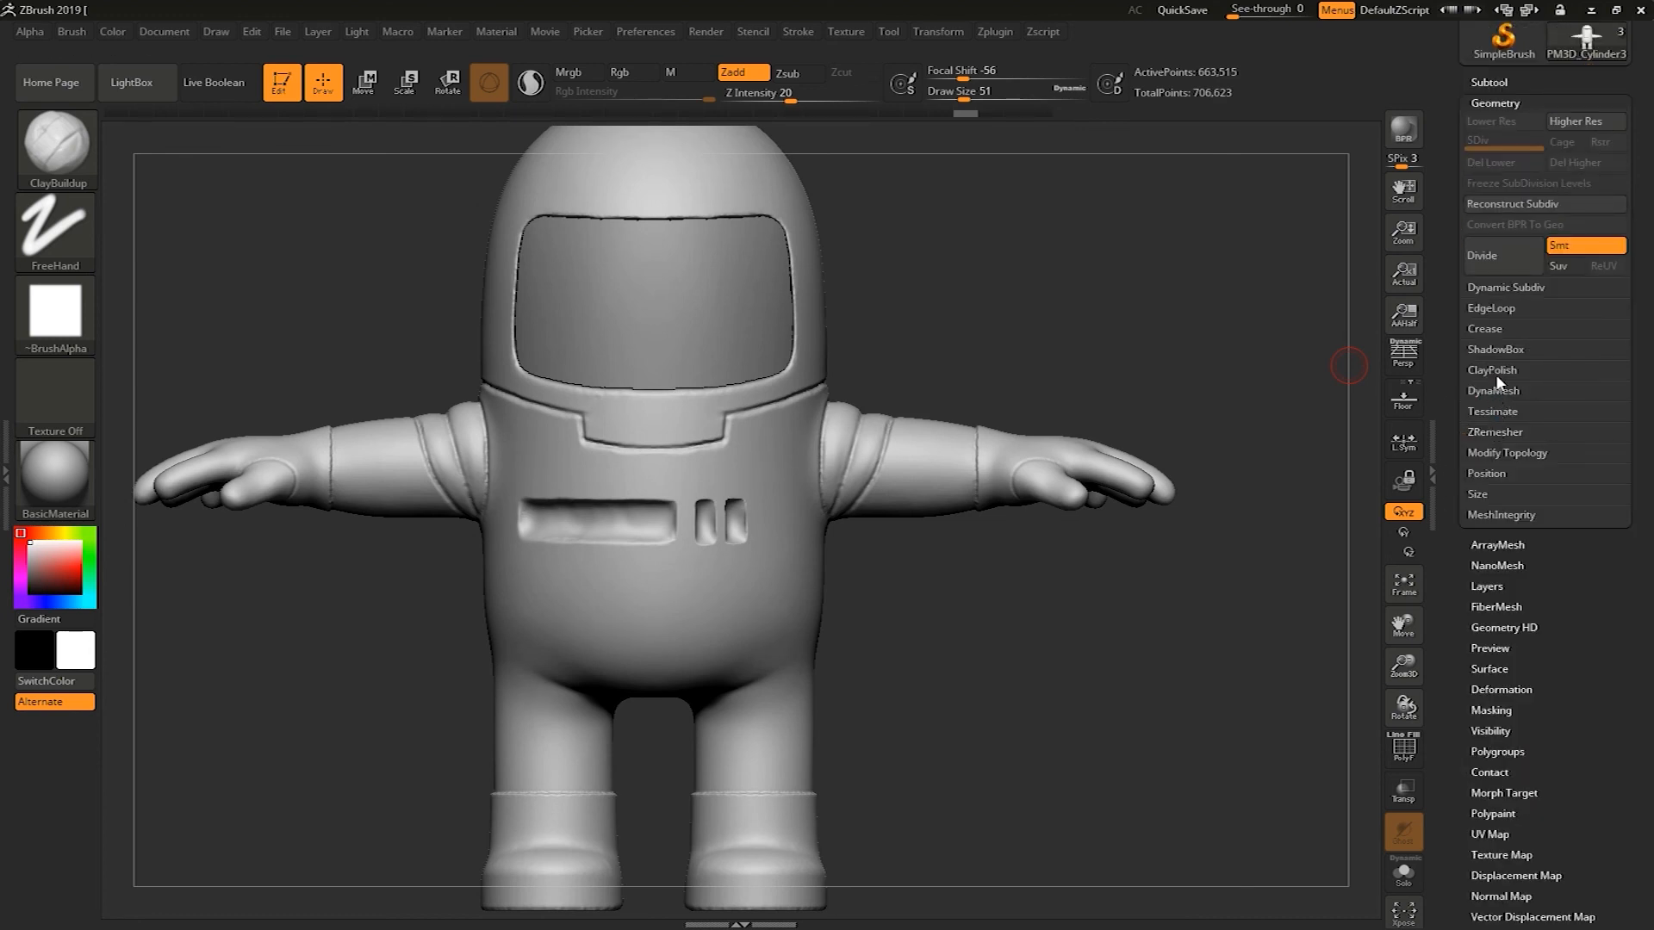
left_click(1494, 370)
left_click(1508, 416)
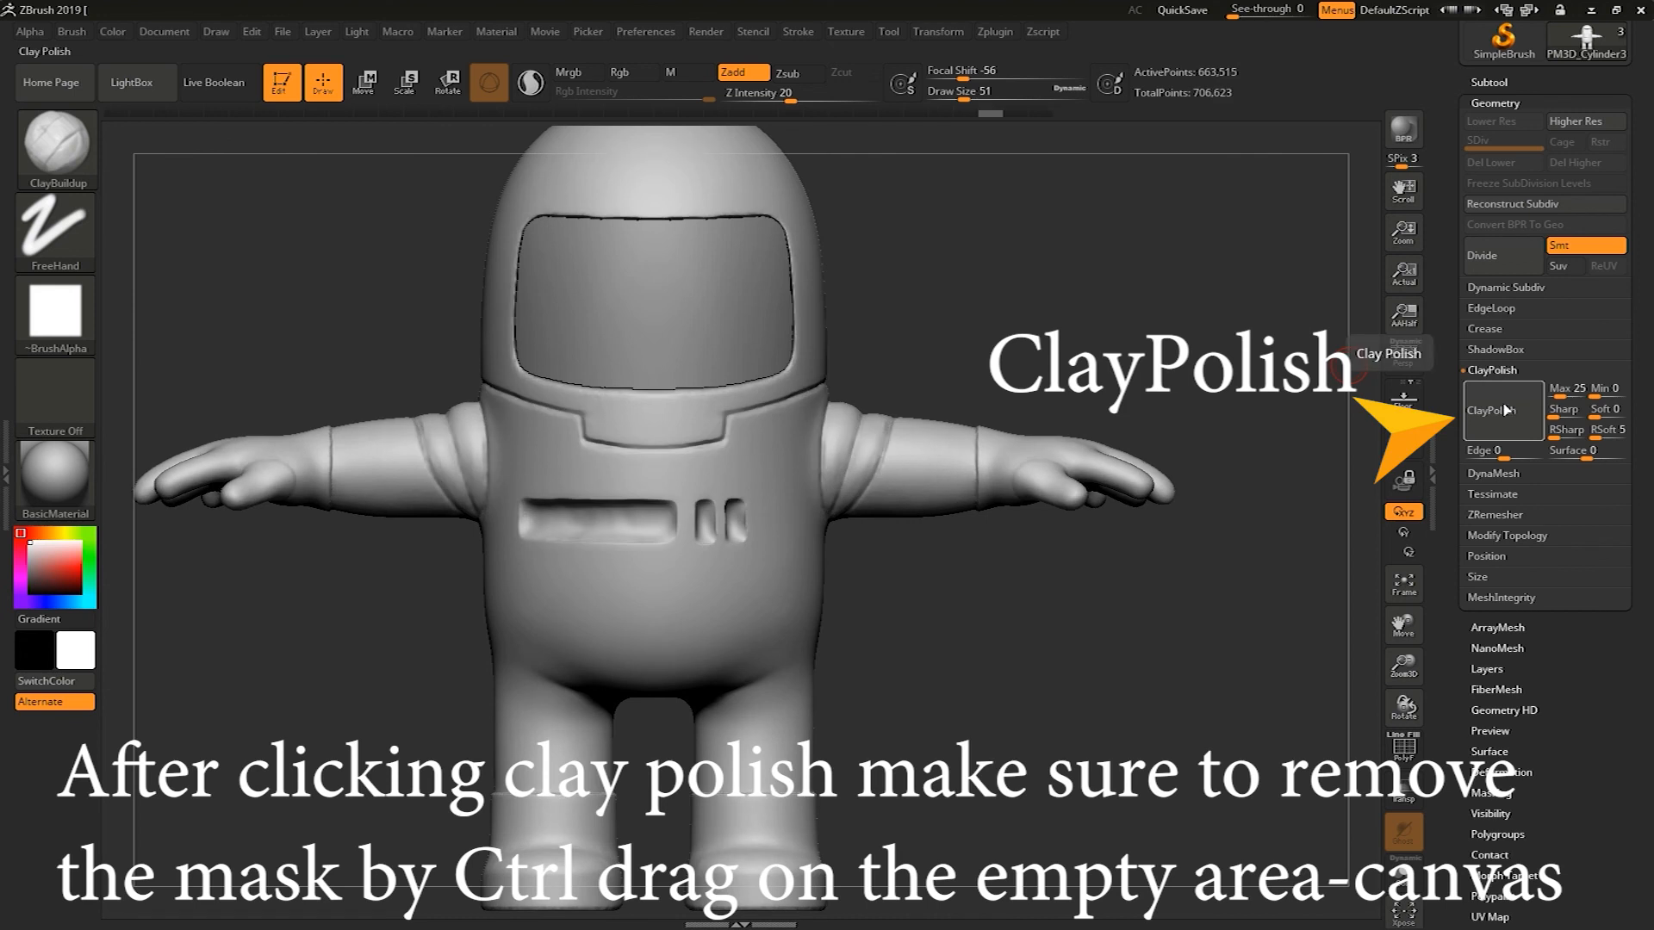
mouse_move(1262, 668)
left_mouse_down()
mouse_move(1221, 646)
mouse_move(1310, 682)
left_mouse_up()
Select the visor subtool and nudge it slightly with the Move gizmo
left_click_drag(1205, 730, 930, 416, "alt")
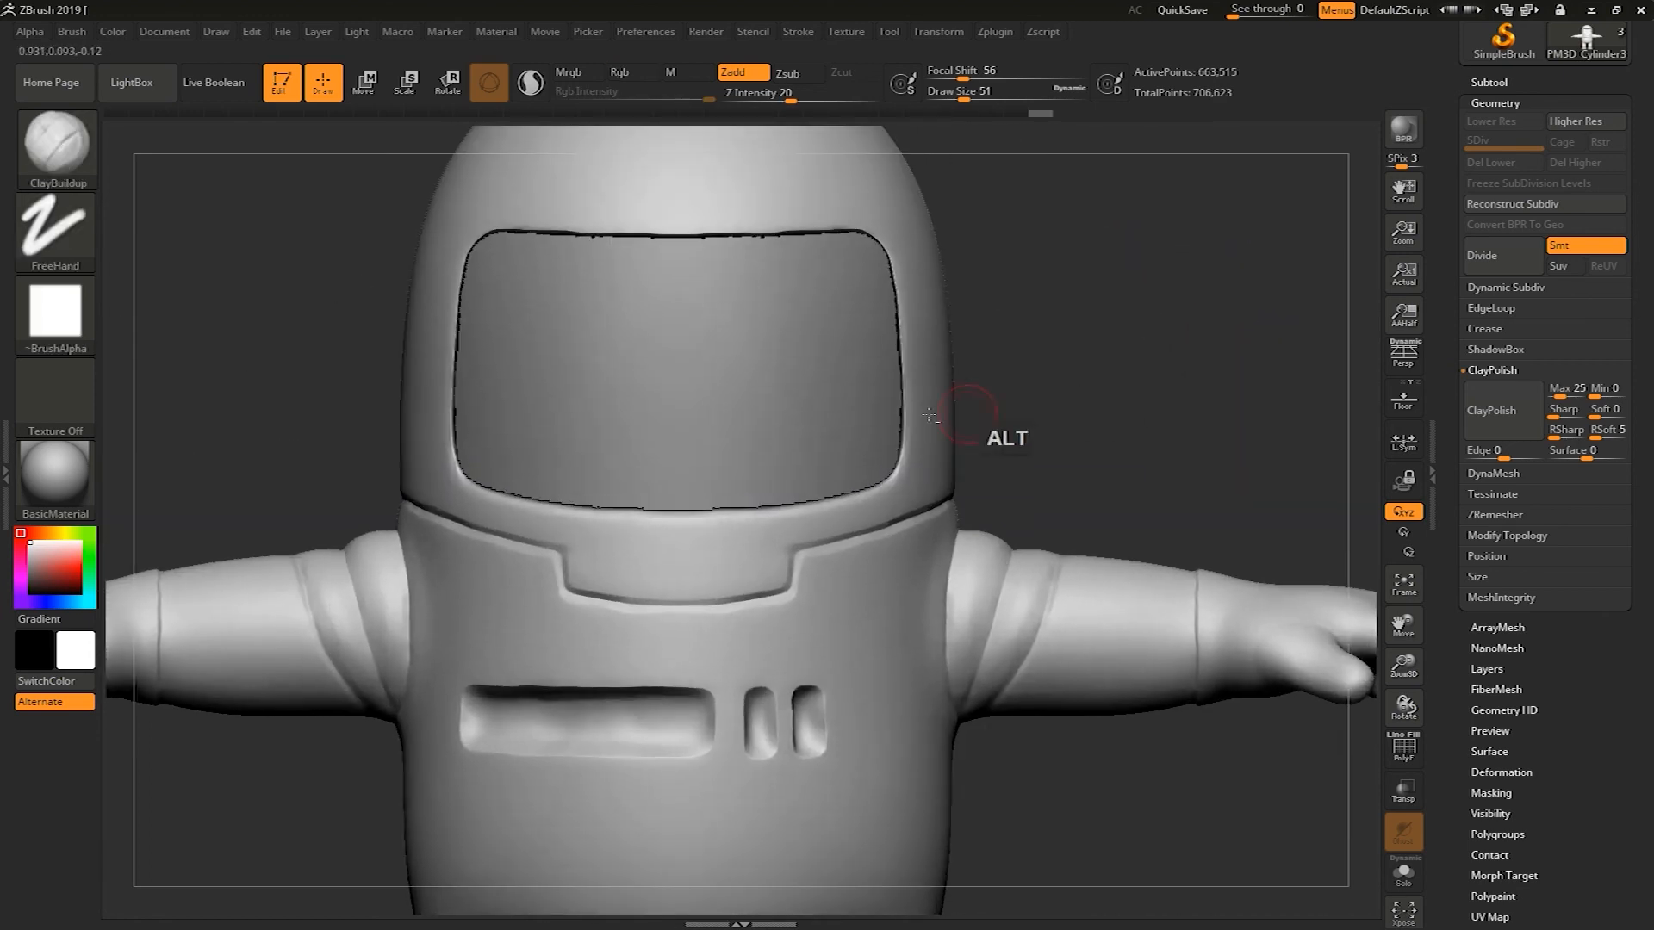
left_click(834, 358, "alt")
key("w")
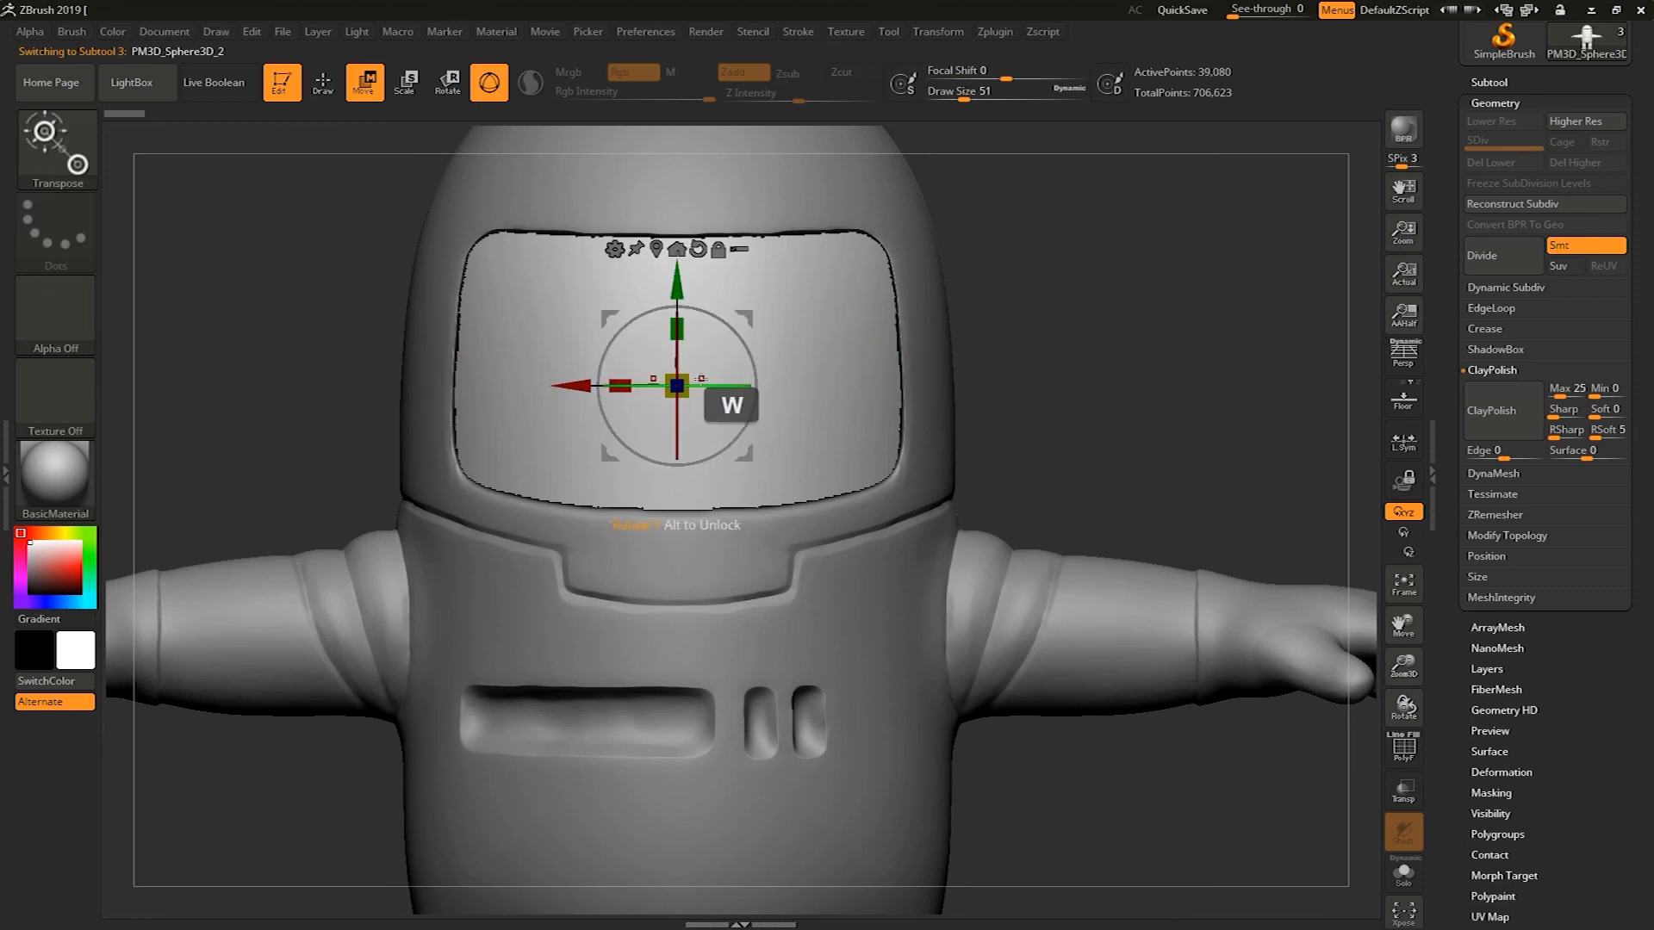
left_click_drag(695, 366, 710, 349)
left_click_drag(1025, 320, 732, 343)
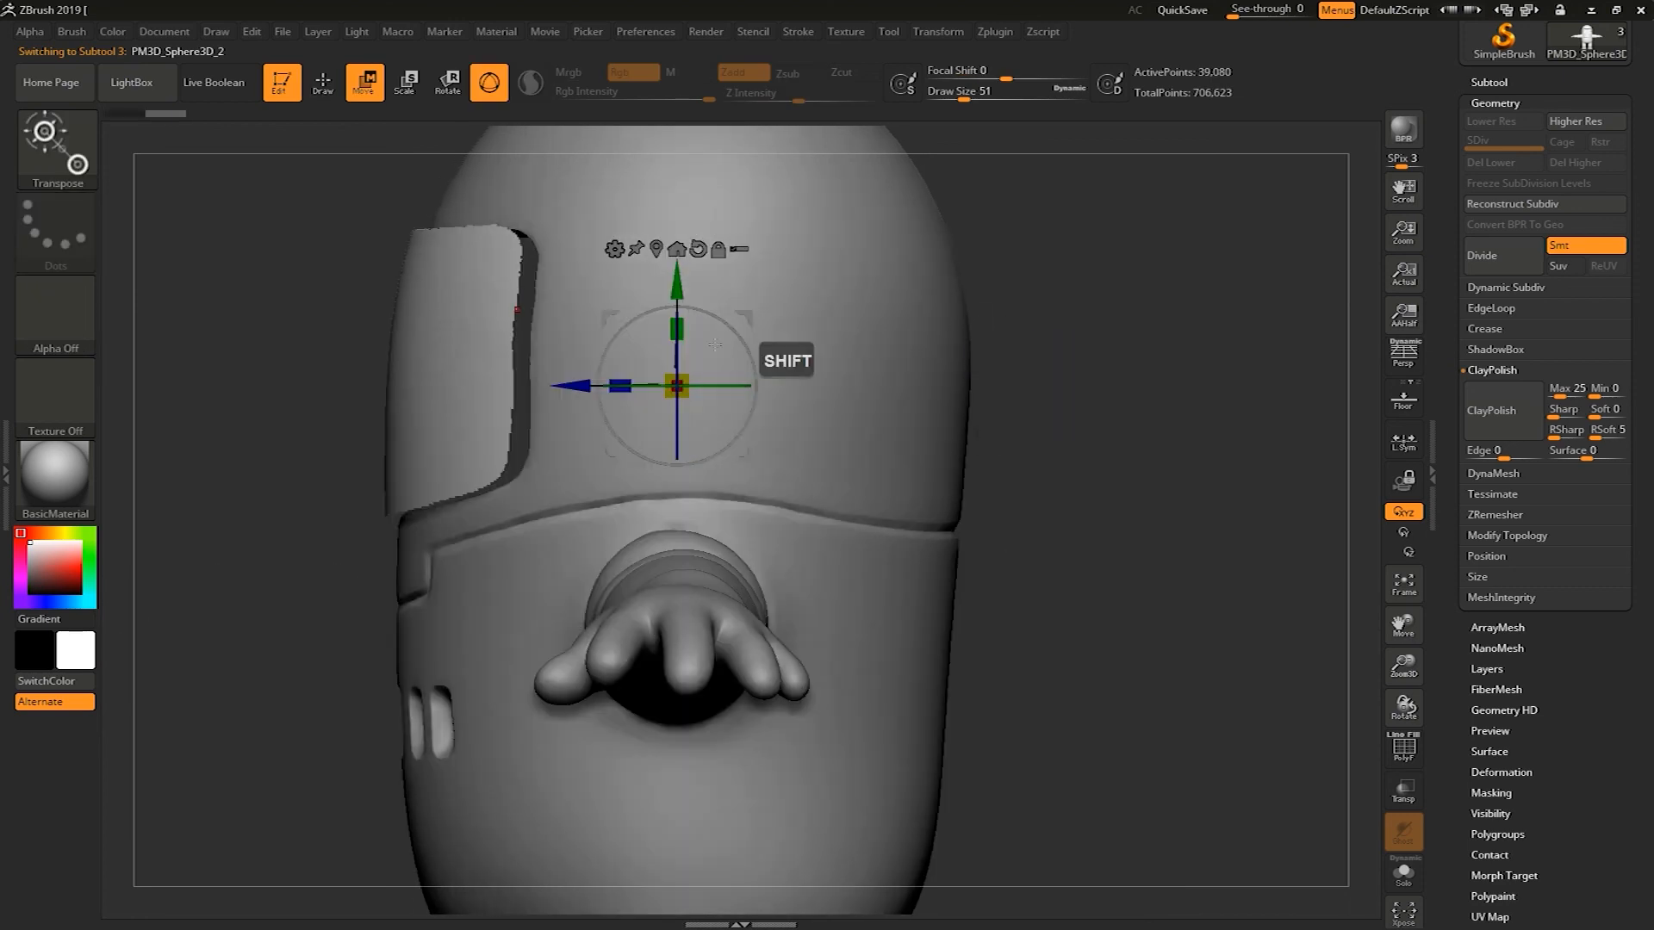
left_click_drag(577, 379, 603, 391)
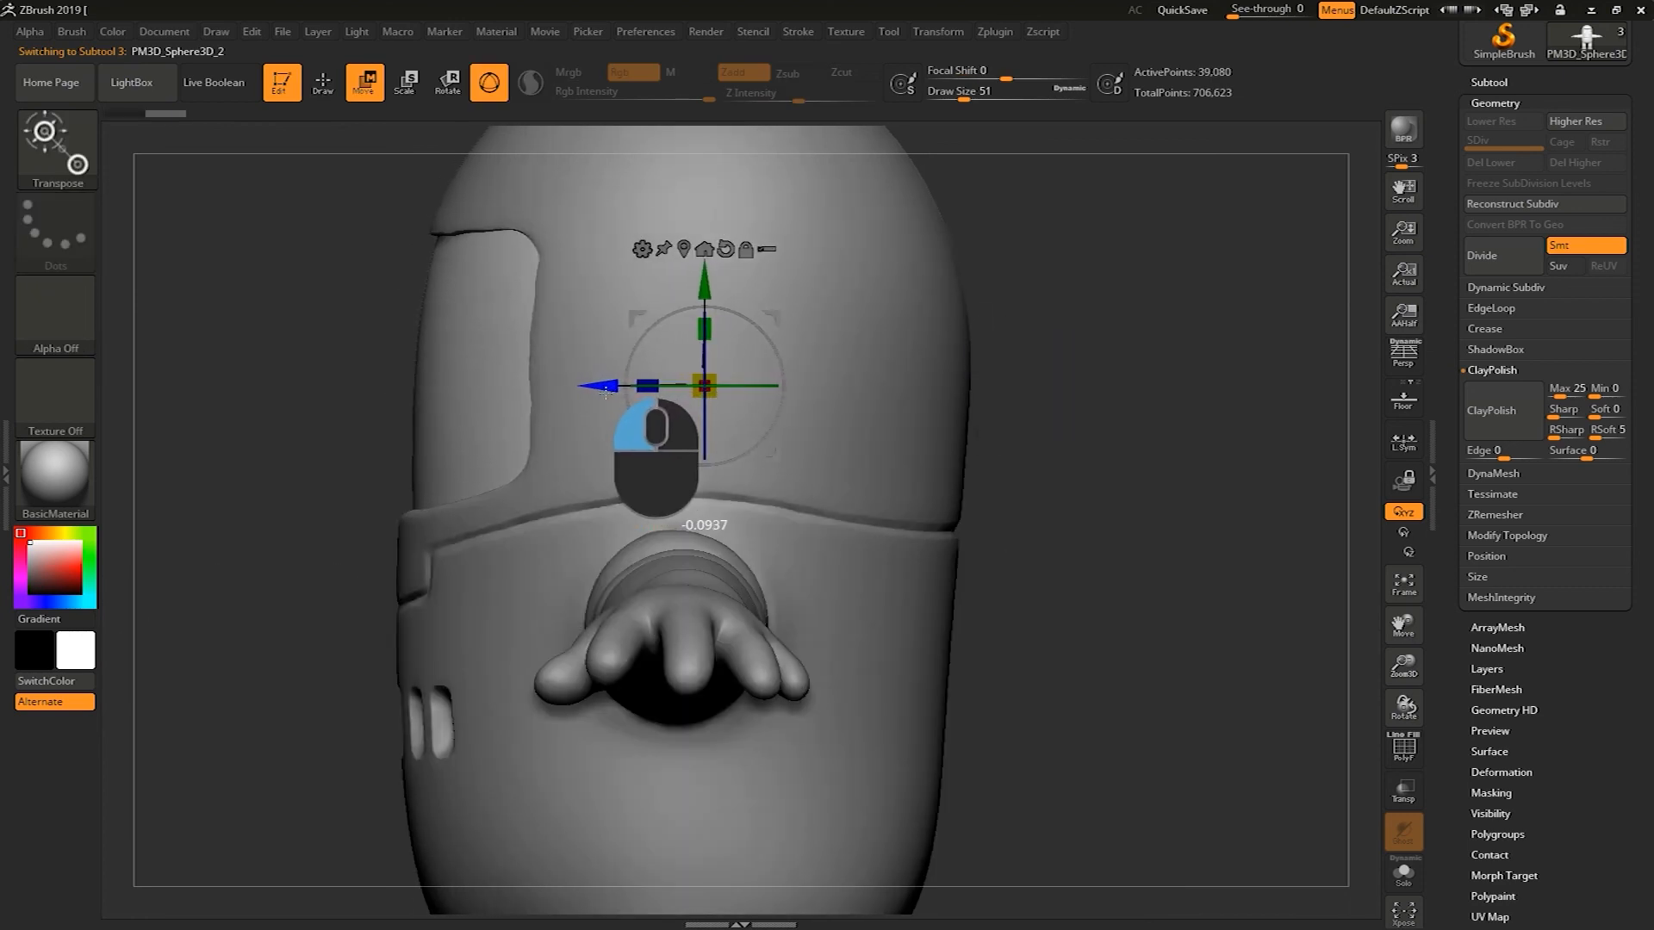
left_click_drag(313, 515, 573, 437)
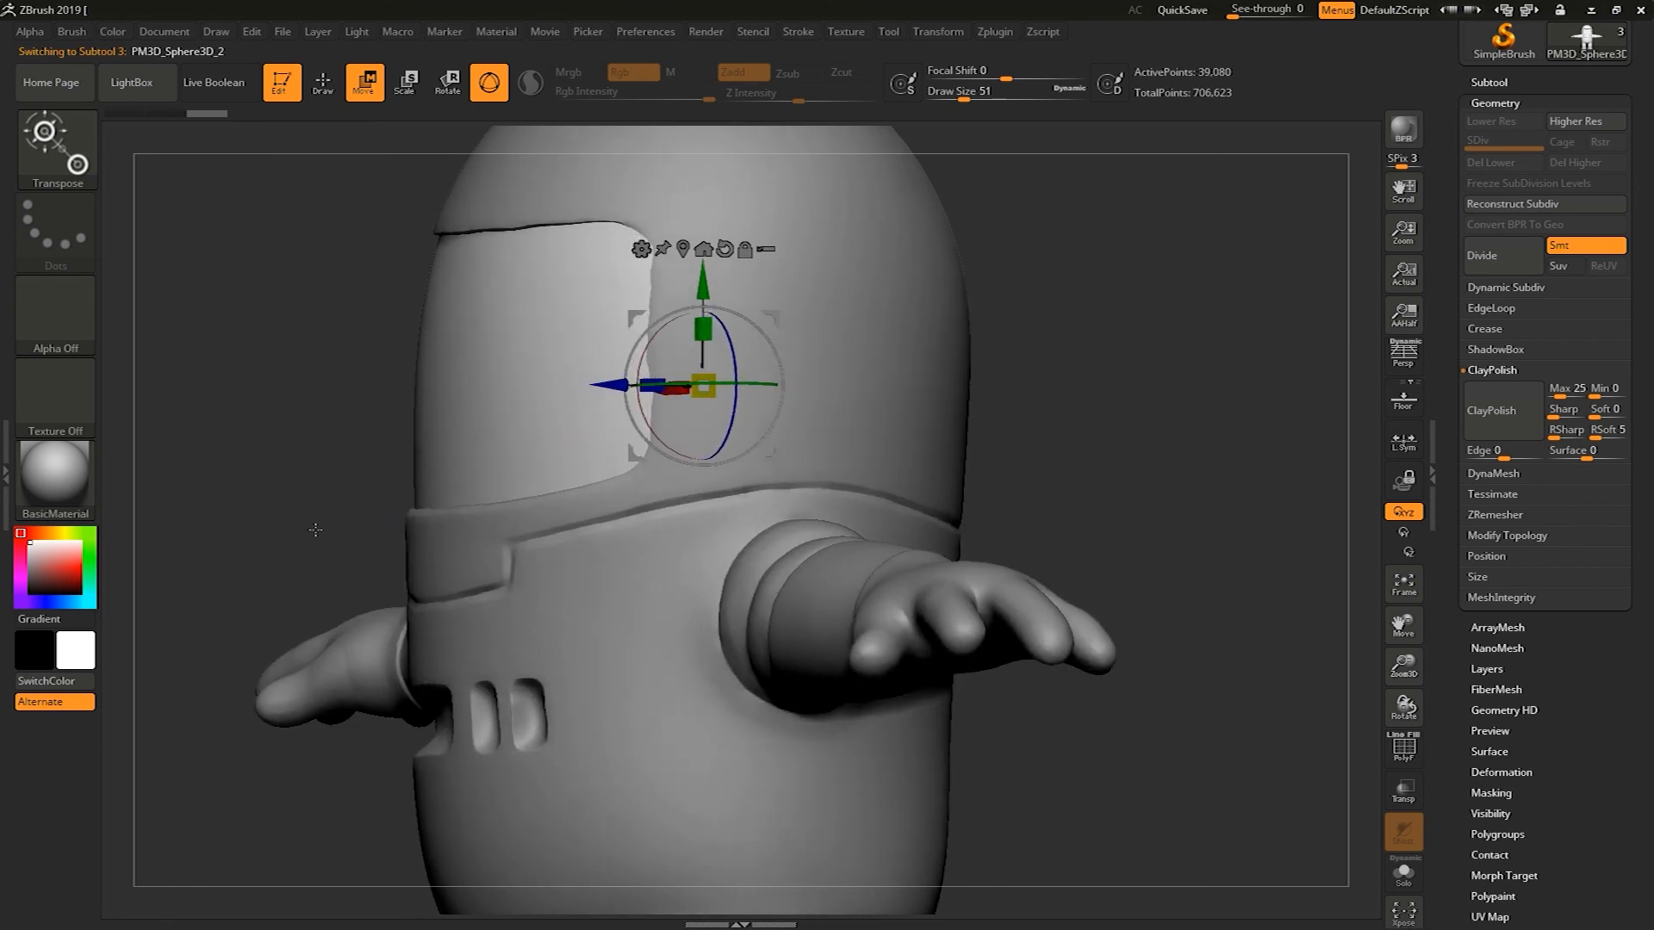
left_click_drag(315, 529, 329, 533, "shift")
left_click_drag(598, 381, 609, 384)
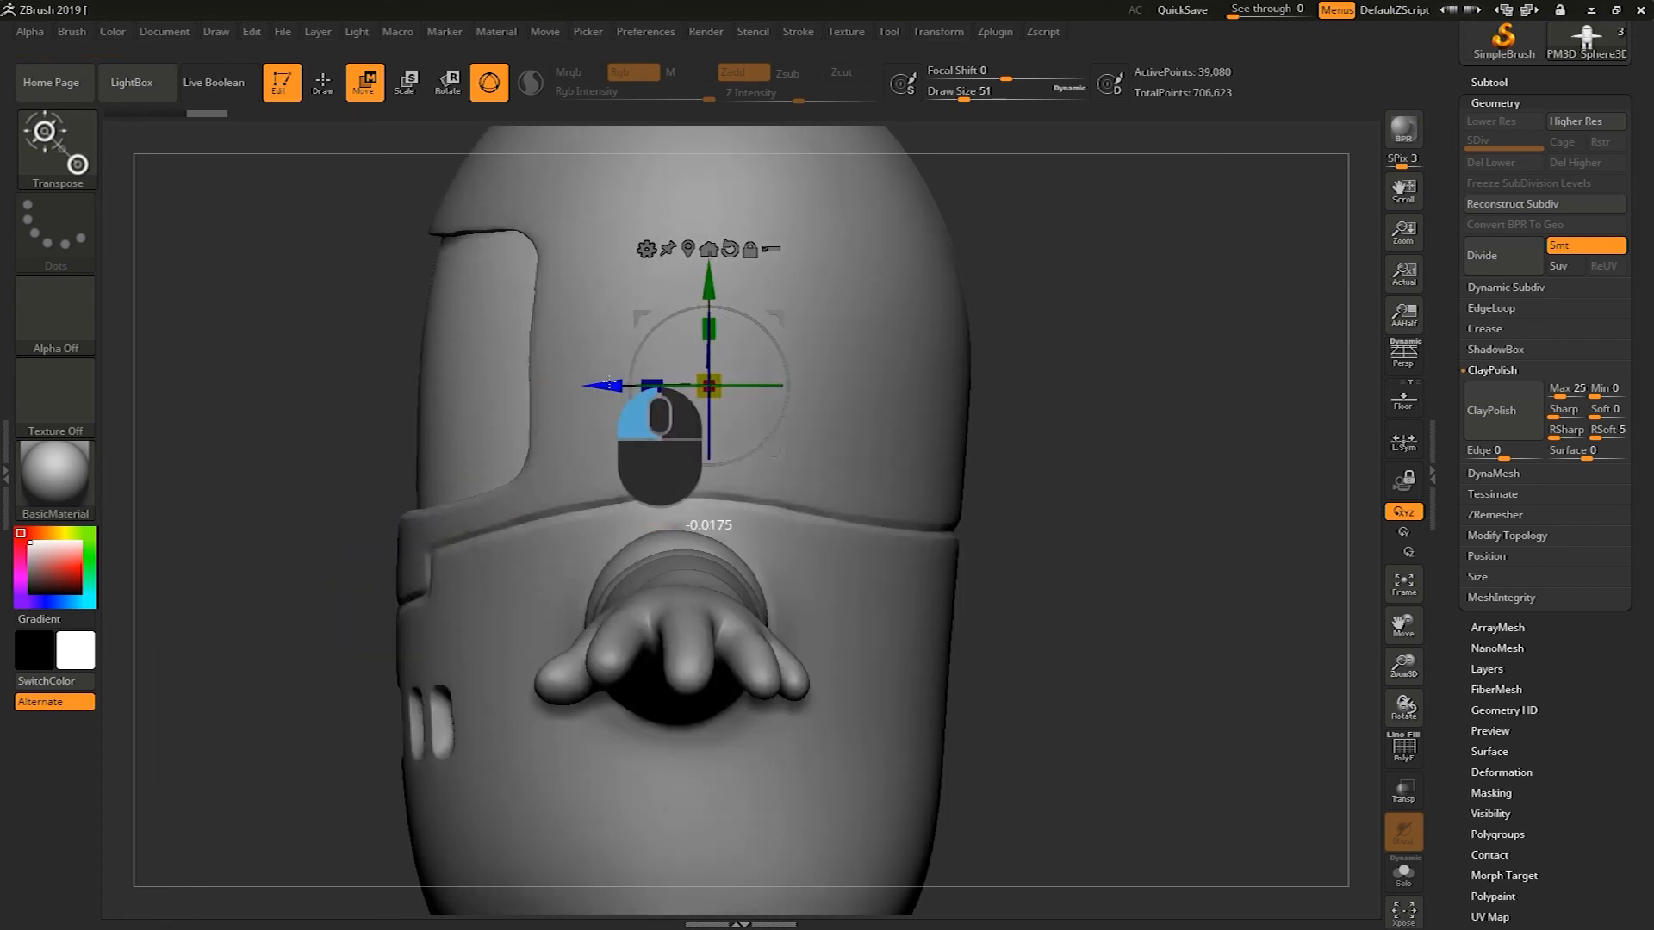
left_click_drag(382, 430, 617, 413)
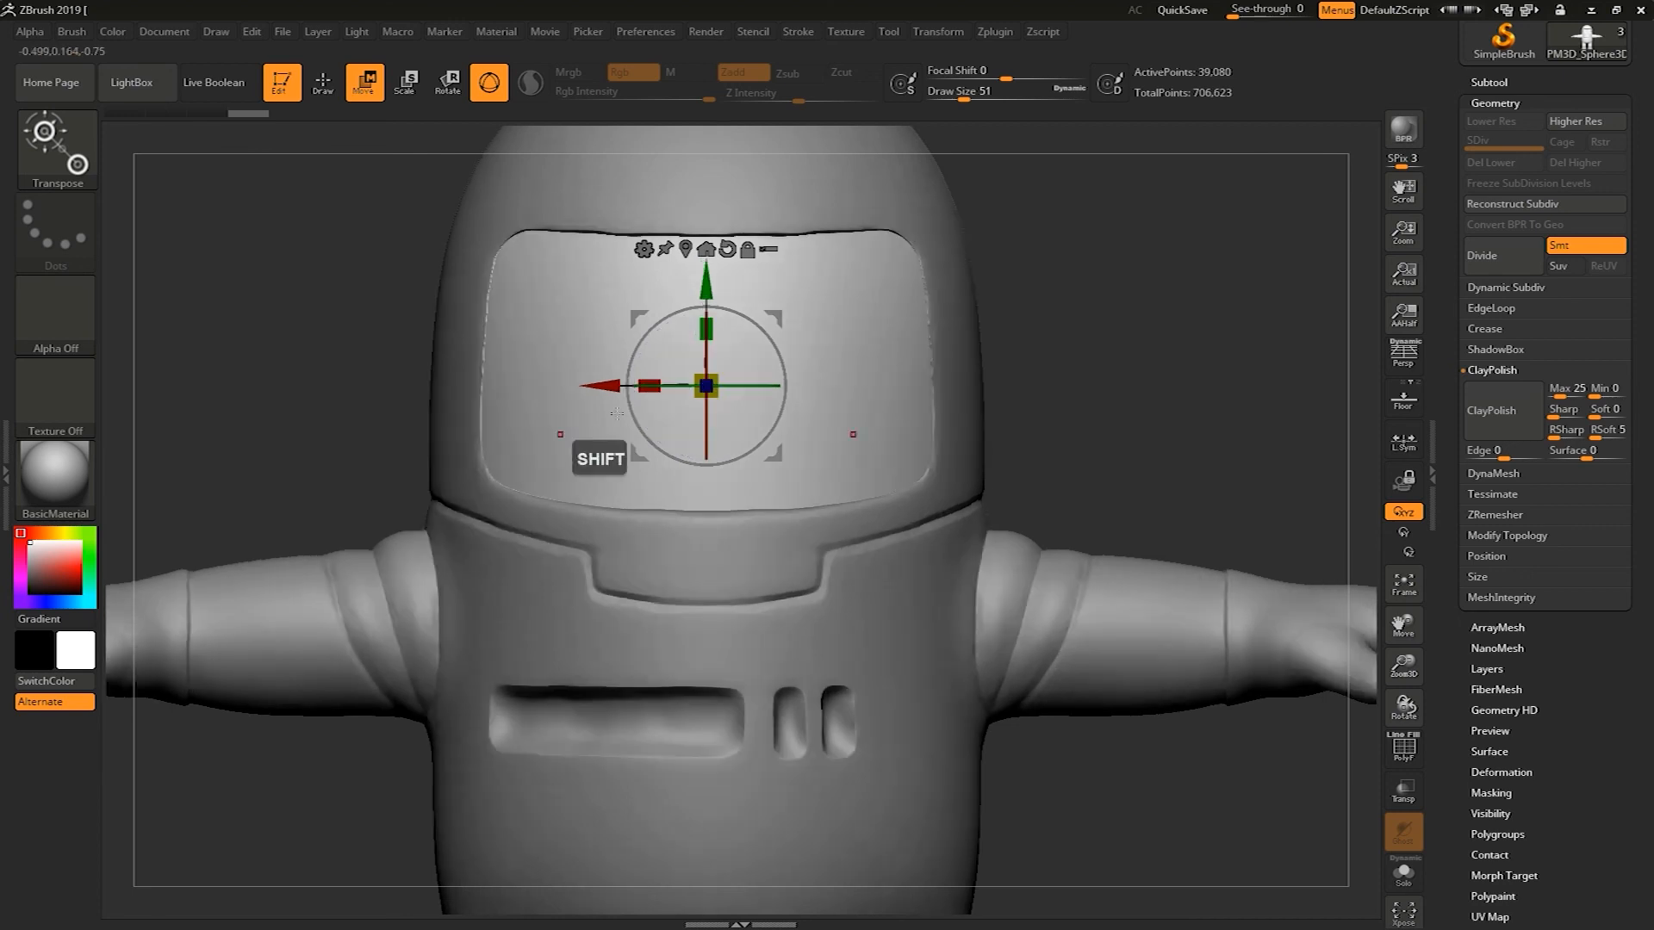
left_click_drag(1099, 271, 1090, 345, "alt")
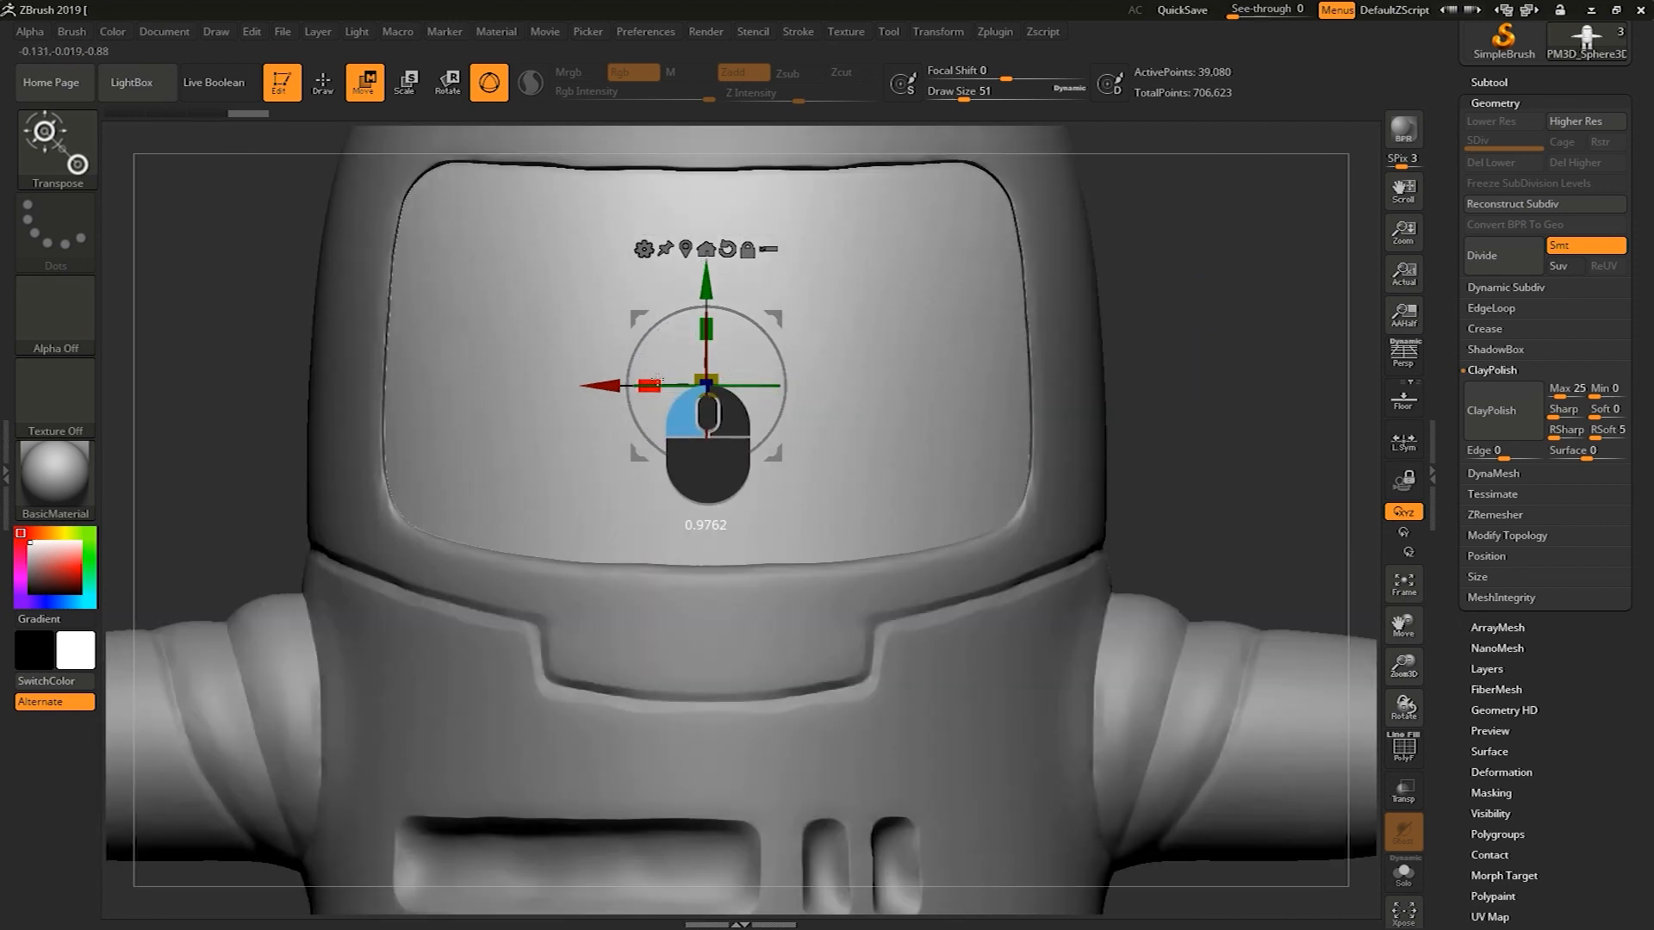
Scale the visor along its depth axis with the gizmo
left_click_drag(1184, 304, 838, 319)
left_click_drag(601, 386, 597, 386, "alt")
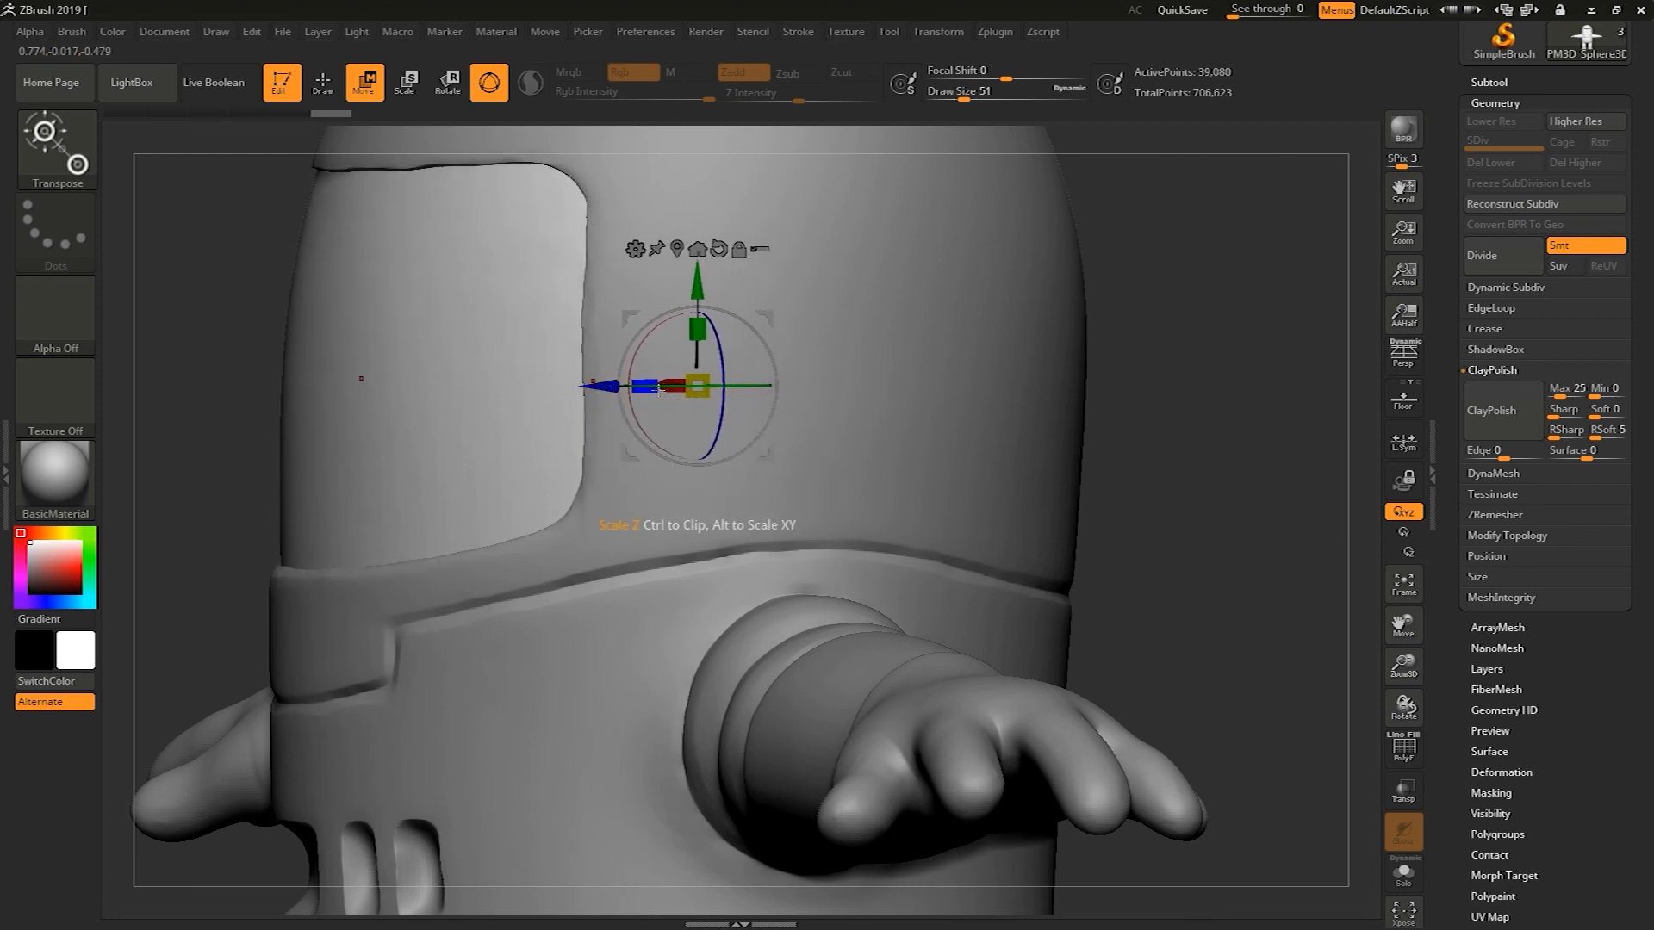
left_click_drag(646, 385, 642, 379)
left_click_drag(644, 380, 353, 381)
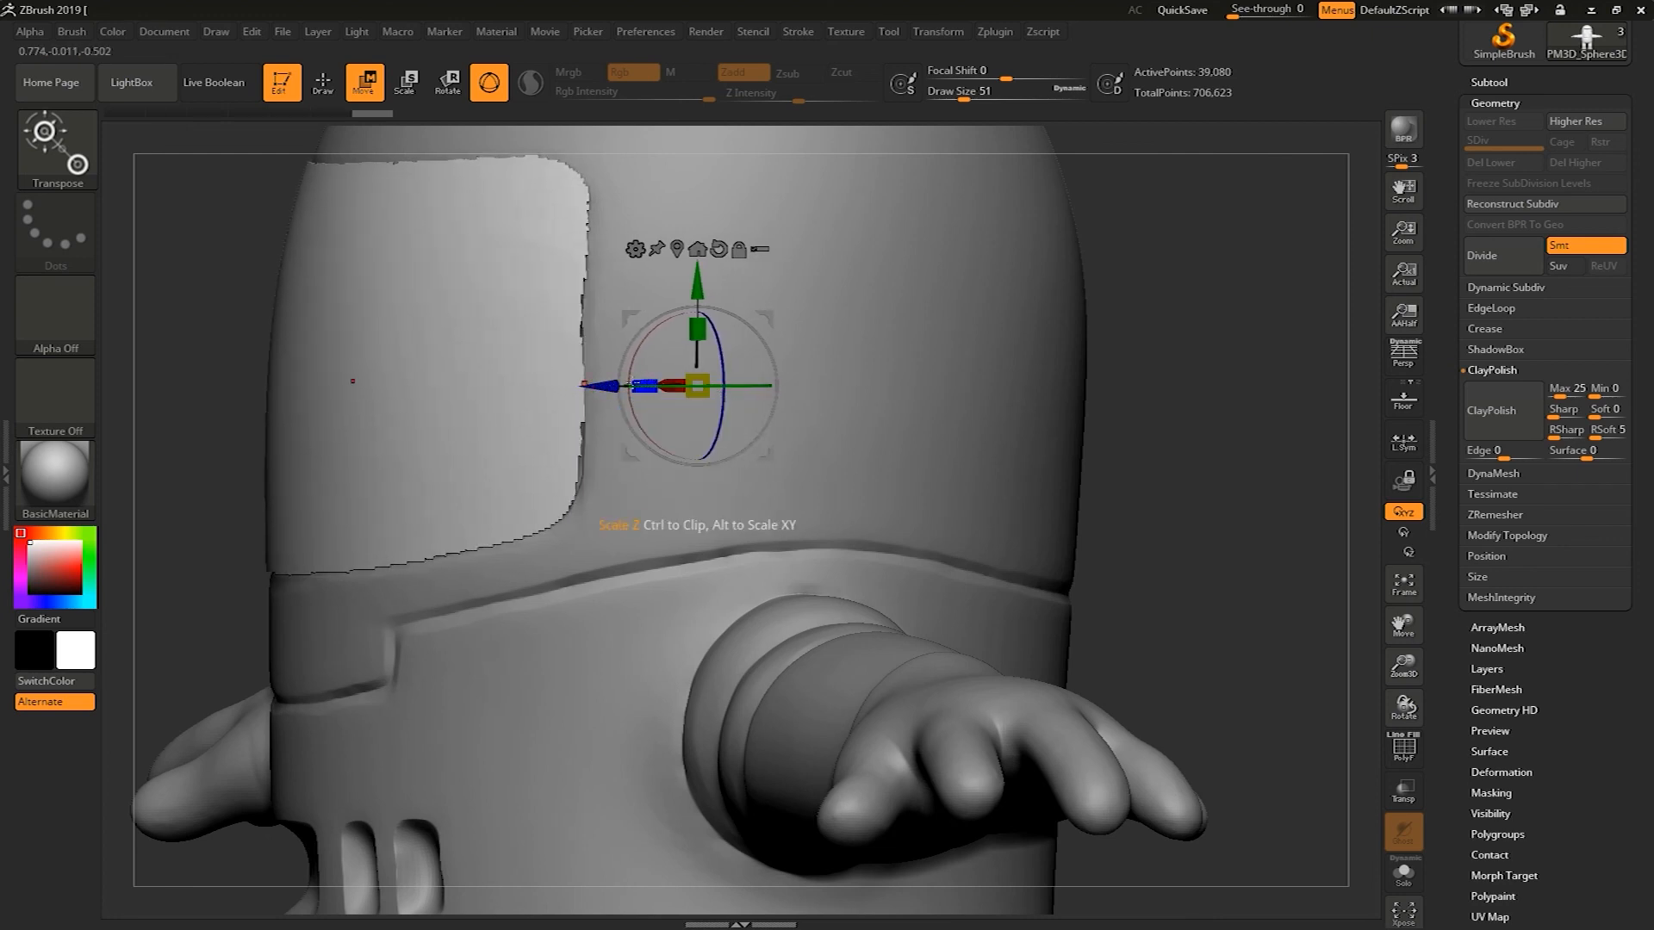
left_click_drag(584, 386, 617, 386)
mouse_move(1210, 283)
left_mouse_down()
mouse_move(1301, 292)
mouse_move(1272, 328)
mouse_move(1217, 252)
mouse_move(1237, 292)
mouse_move(1185, 242)
mouse_move(1230, 230)
left_mouse_up()
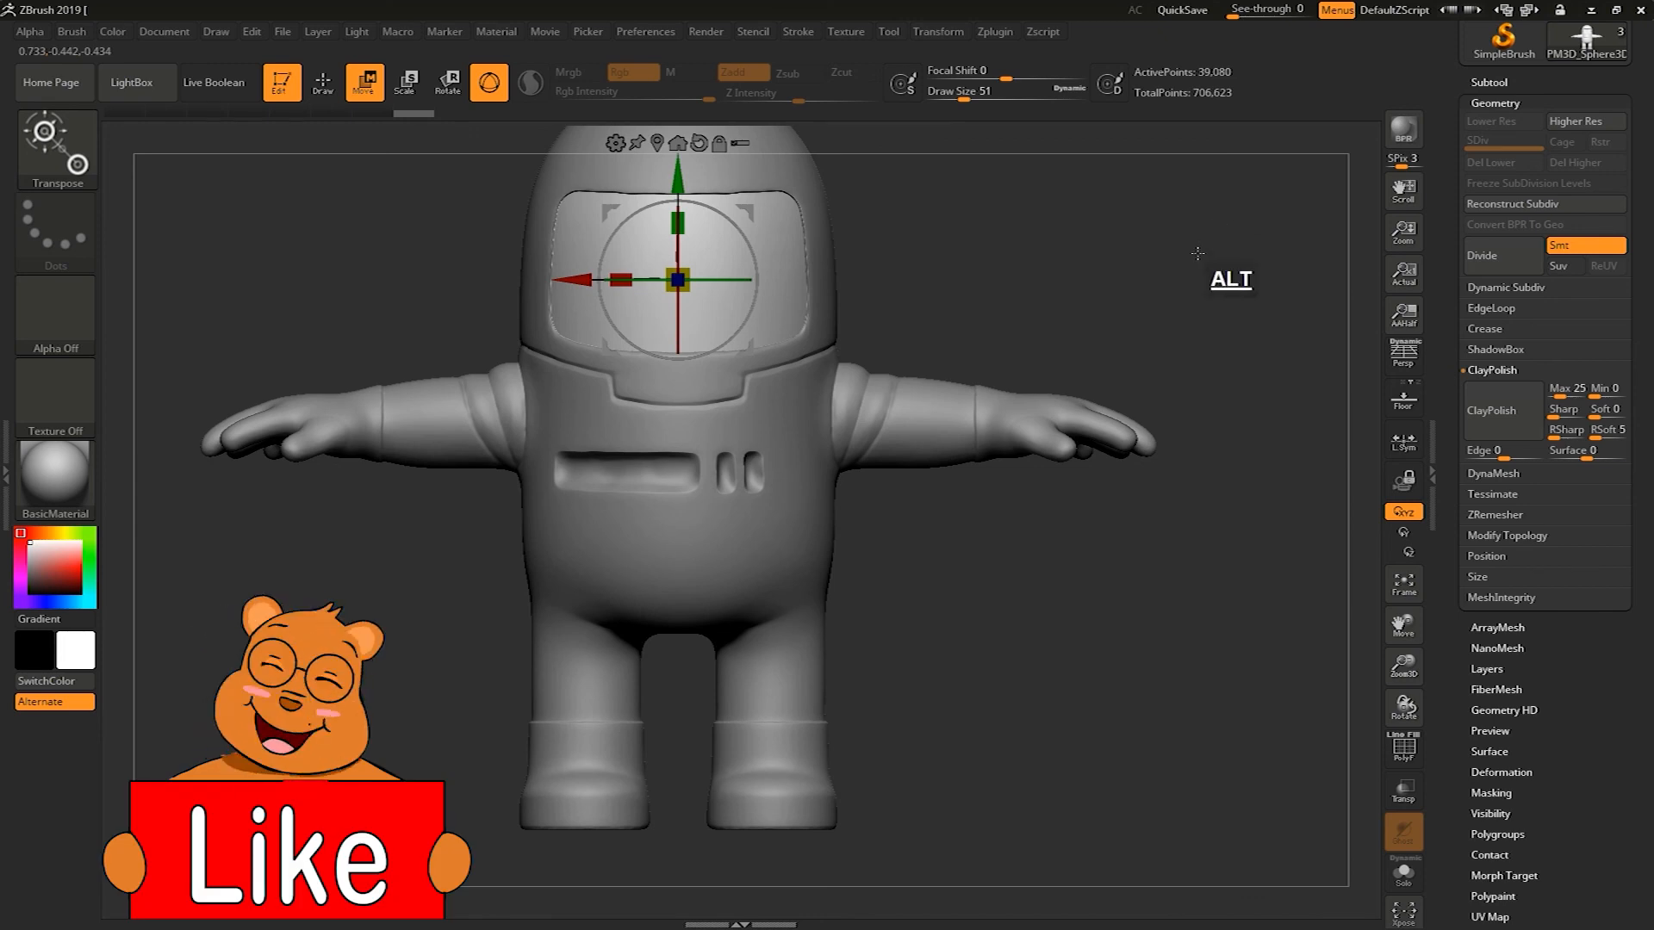
Select the body subtool again and switch to the DamStandard brush
mouse_move(1114, 659)
left_mouse_down("alt")
mouse_move(1040, 479)
mouse_move(1103, 534)
left_mouse_up("alt")
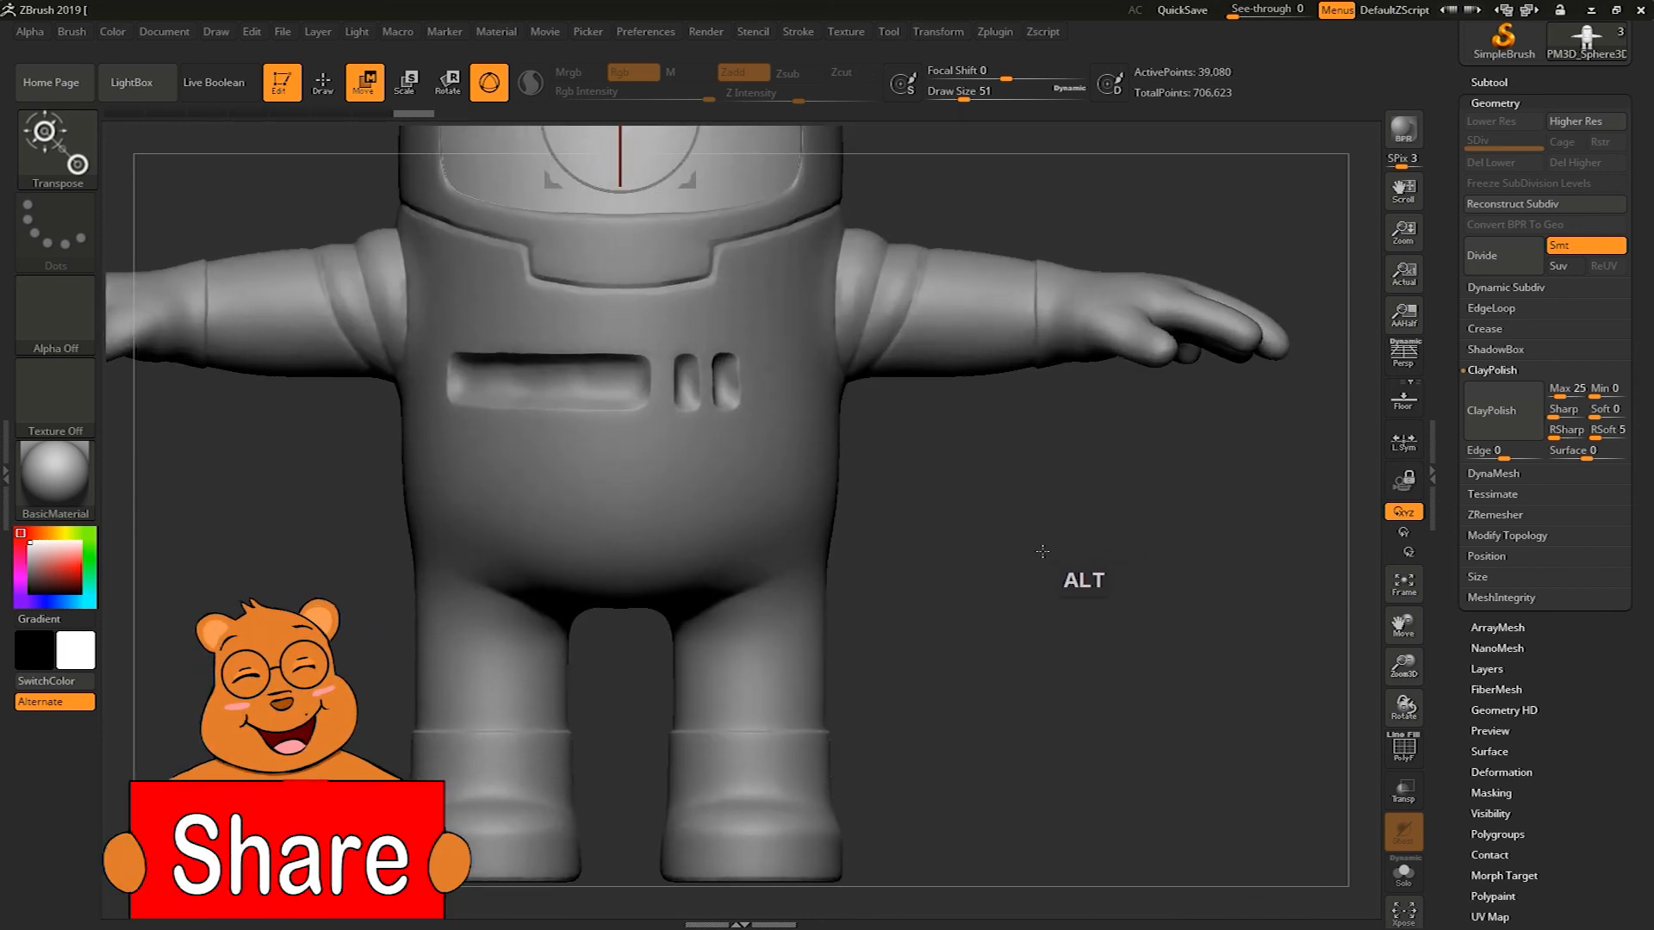
left_click(853, 479, "alt")
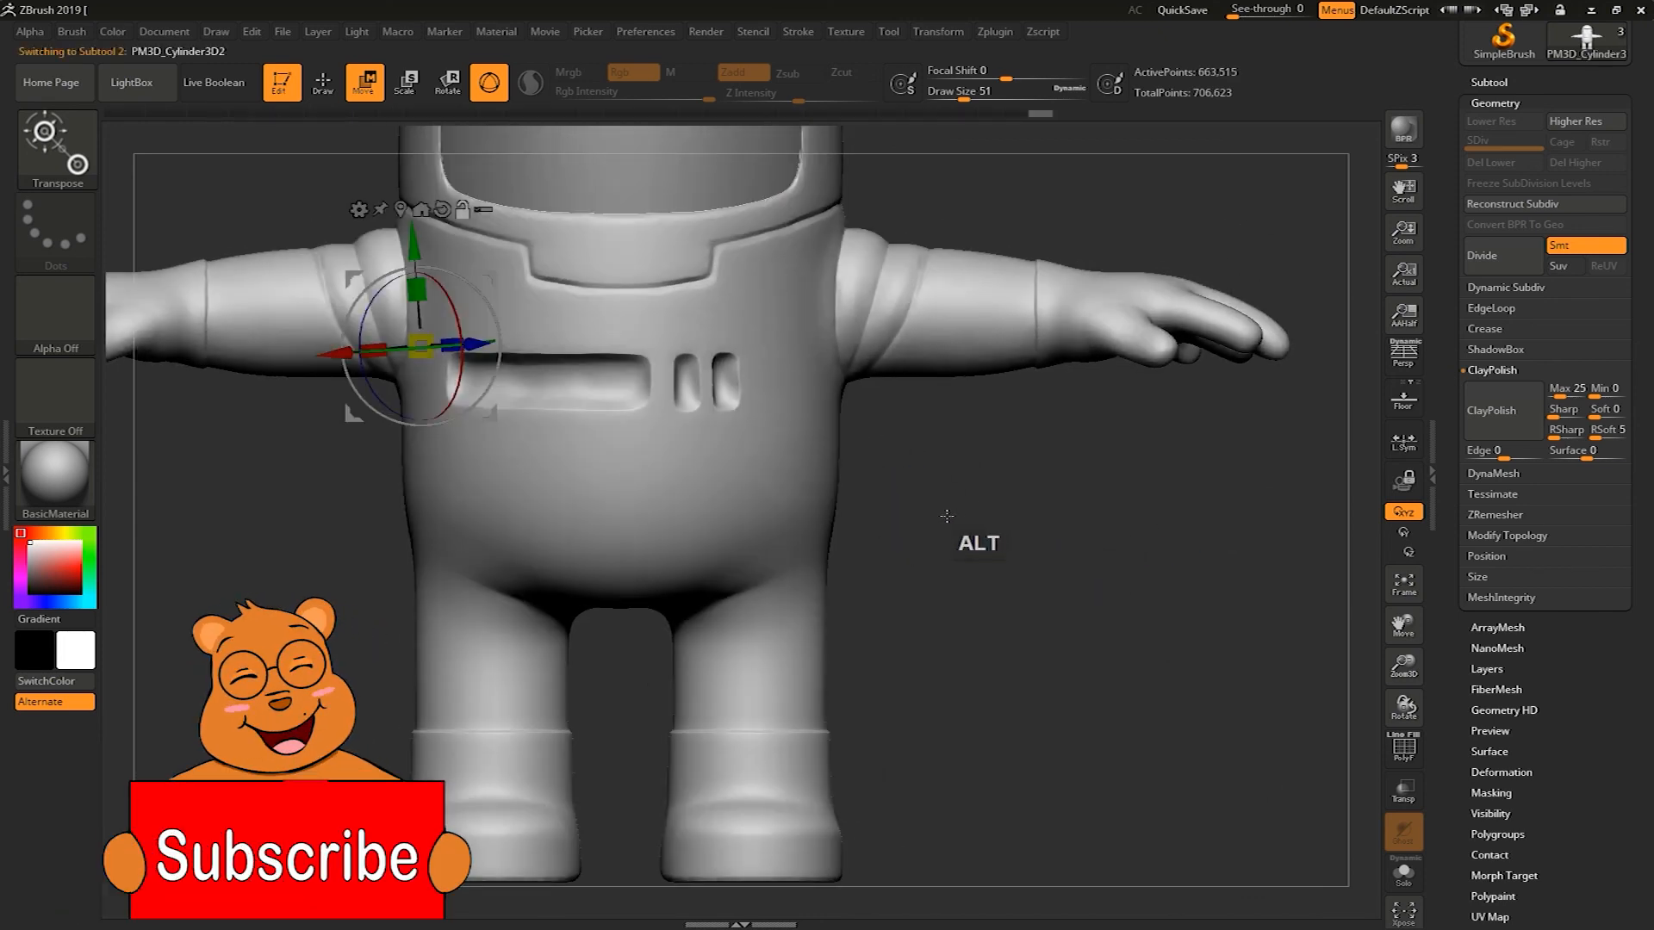
key("q")
mouse_move(965, 537)
left_mouse_down("alt")
mouse_move(979, 520)
mouse_move(979, 538)
mouse_move(1089, 514)
mouse_move(1060, 465)
mouse_move(1089, 447)
mouse_move(1055, 550)
left_mouse_up("alt")
key("s")
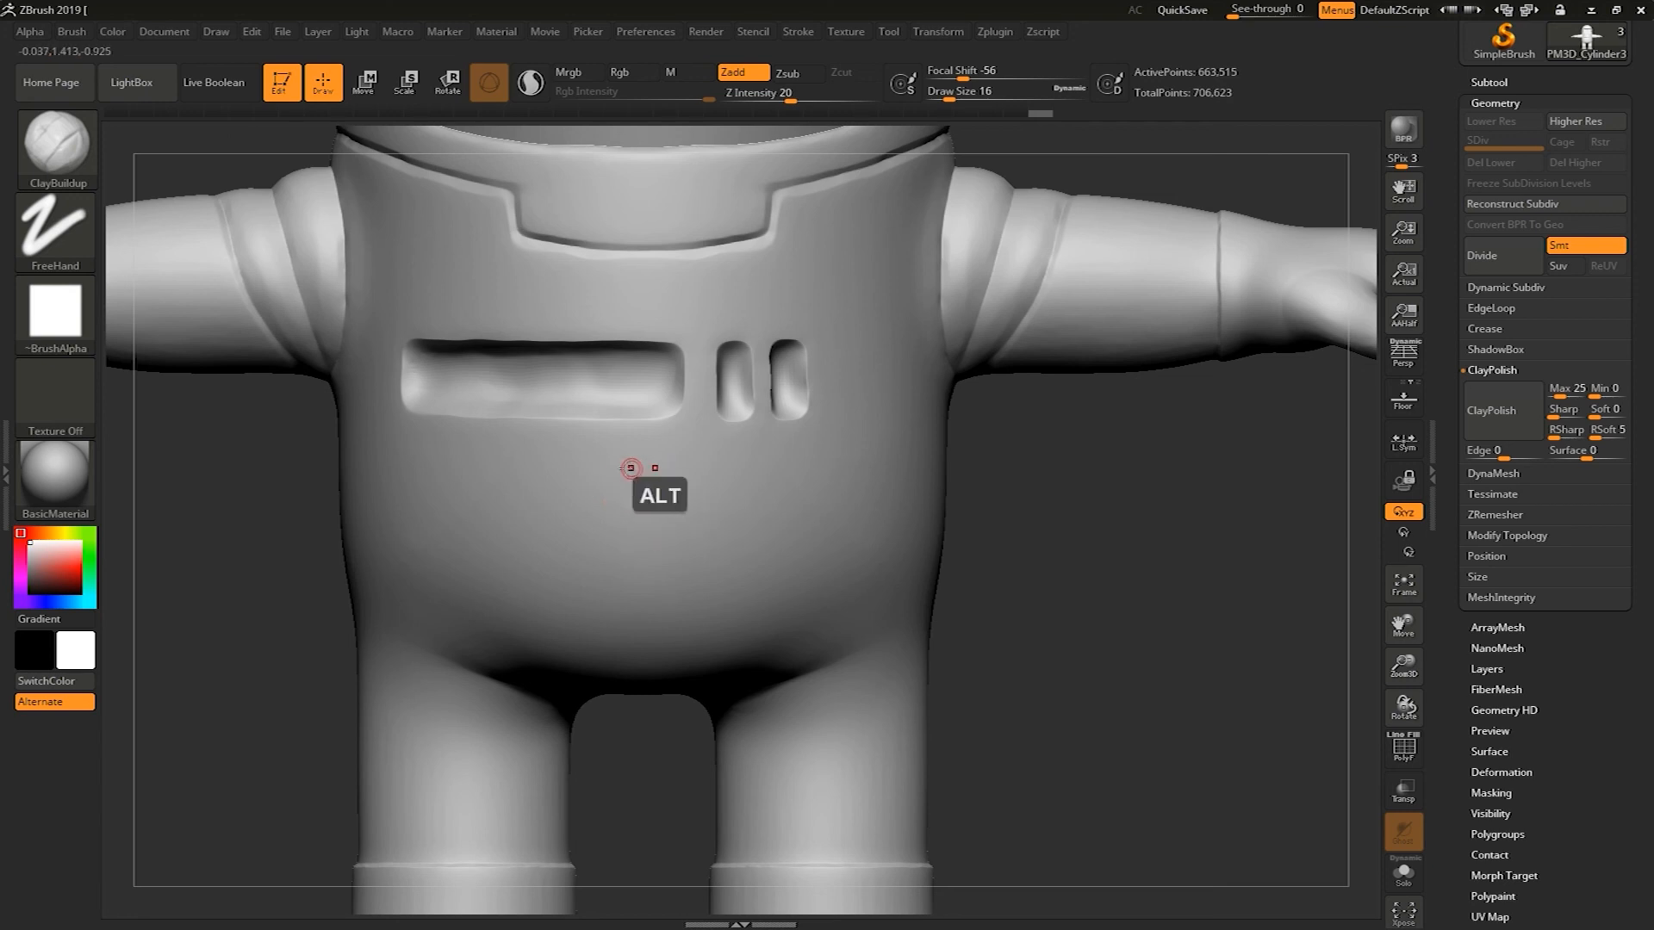
key("ctrl+z")
left_click(56, 142)
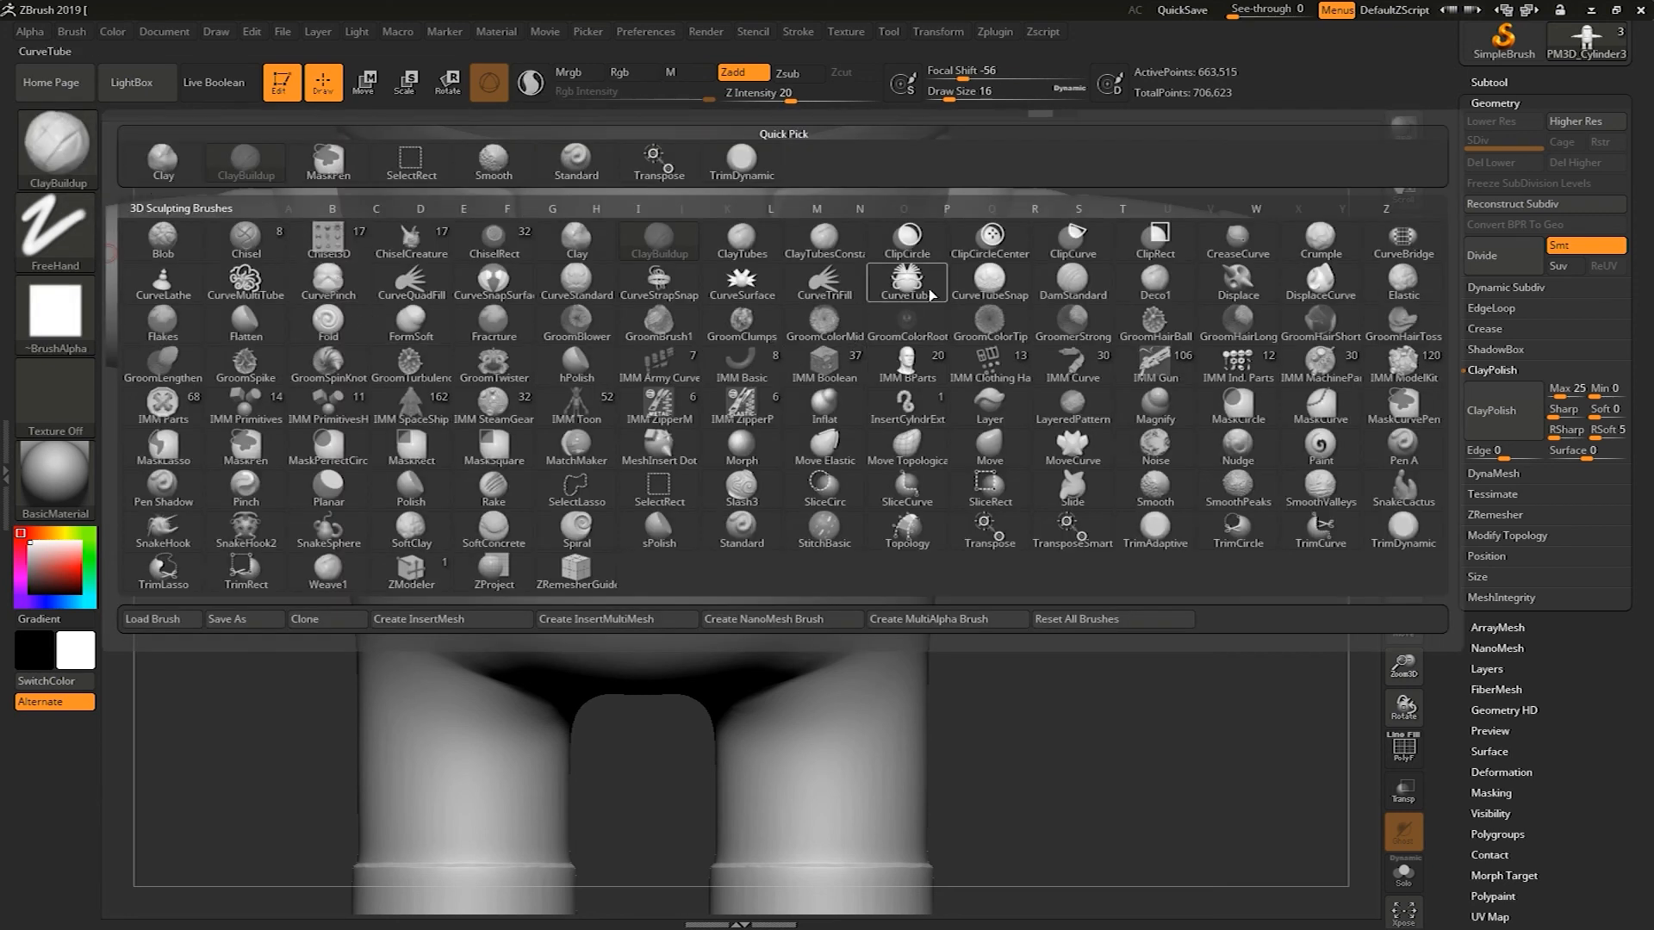
left_click(1096, 283)
left_click_drag(1089, 646, 1155, 554, "alt")
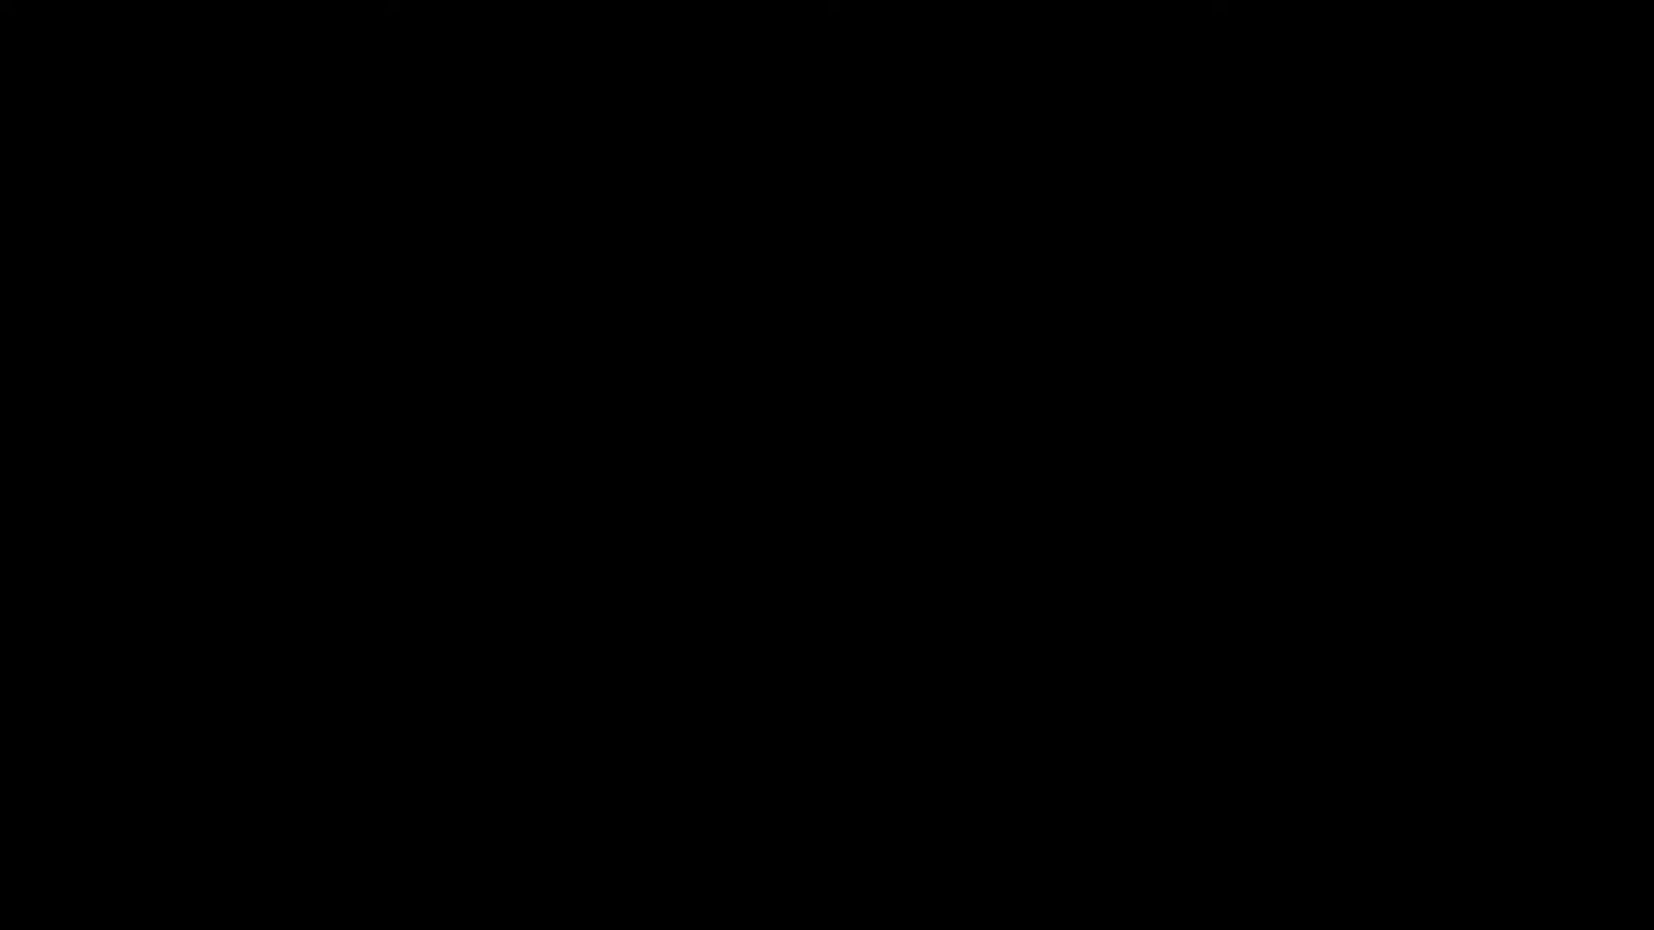